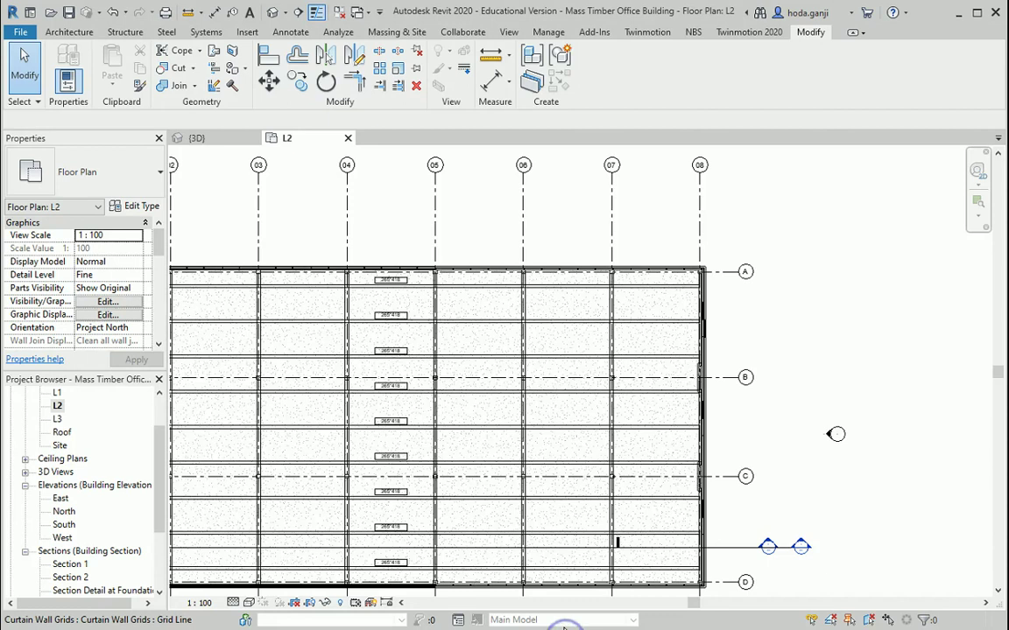
Step: Select the vertical glulam beam on grid 03 in the L2 plan to inspect it
scroll(716, 434, "down", 3)
scroll(450, 372, "up", 3)
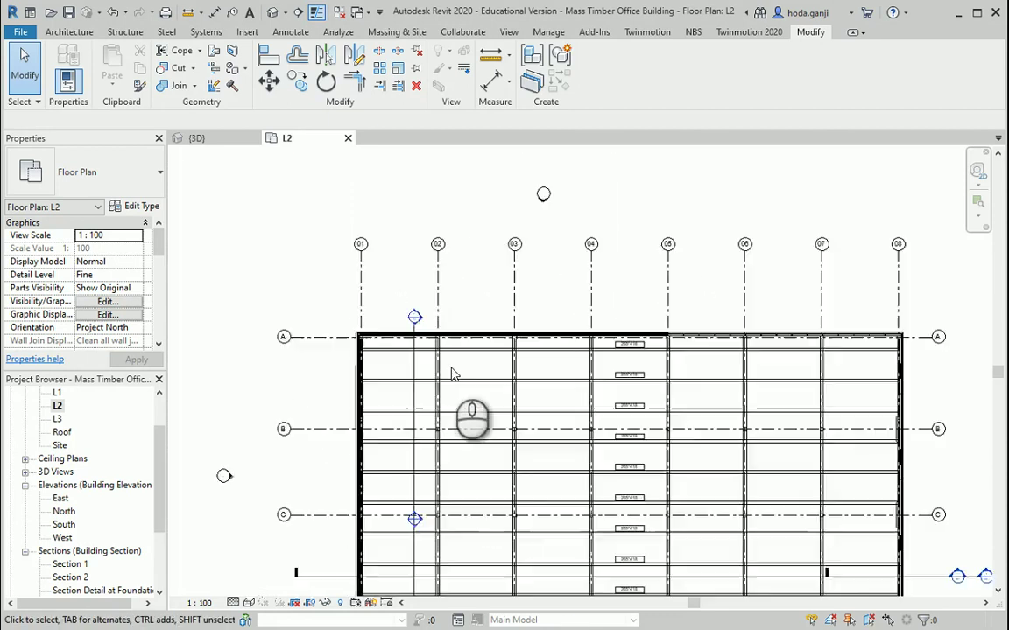
scroll(543, 401, "up", 2)
left_click(562, 419)
scroll(455, 301, "down", 3)
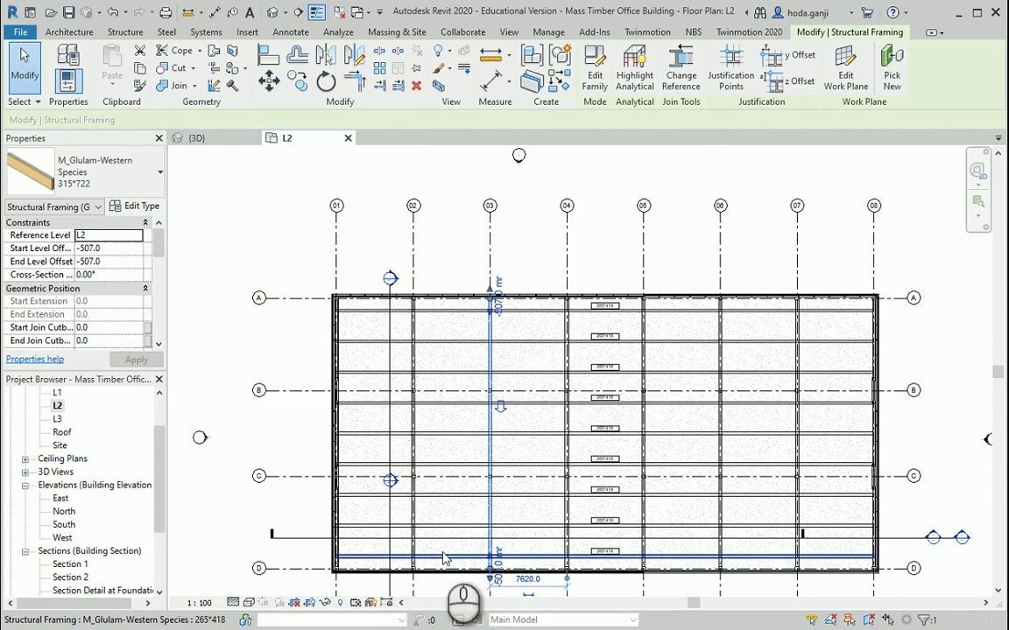
scroll(418, 416, "up", 3)
Step: Inspect the grid 02 glulam beam and its segments between grids B–C and C–D
left_click(420, 351)
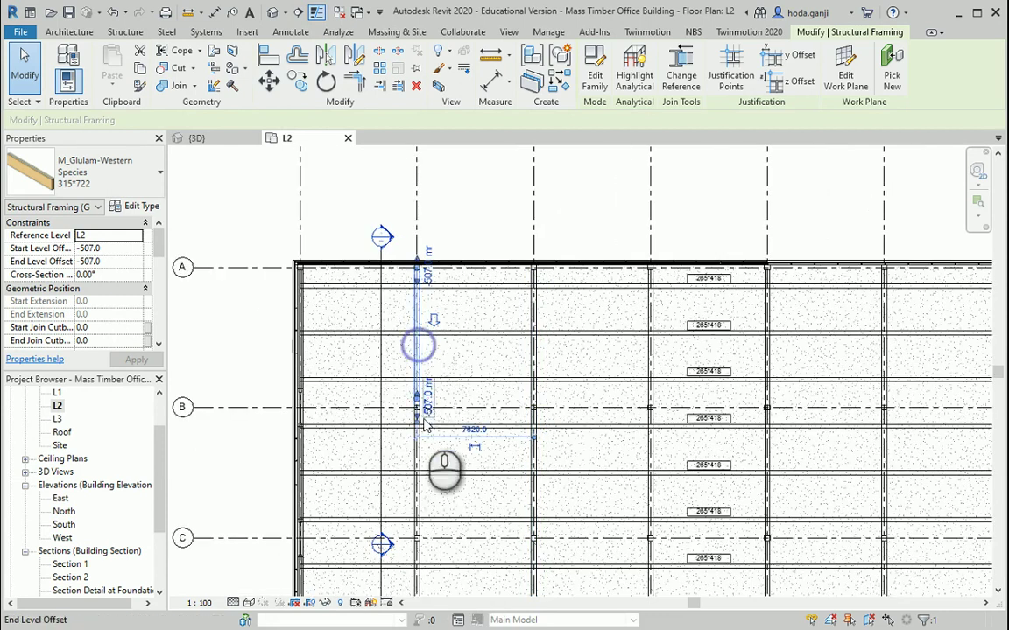
left_click(421, 452)
scroll(442, 315, "down", 3)
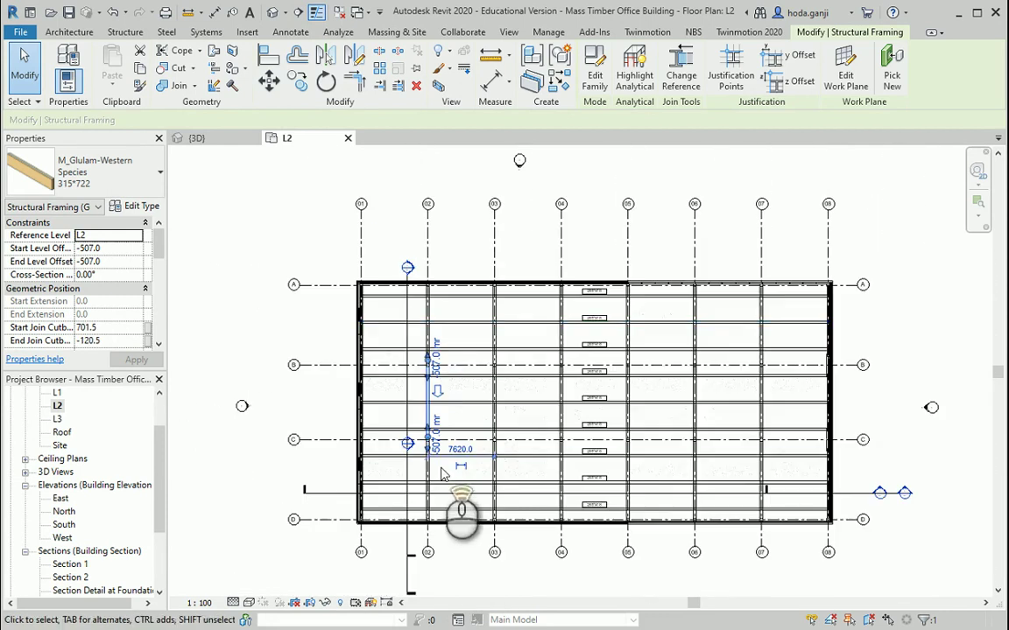
scroll(442, 495, "up", 4)
left_click(429, 517)
scroll(429, 513, "down", 1)
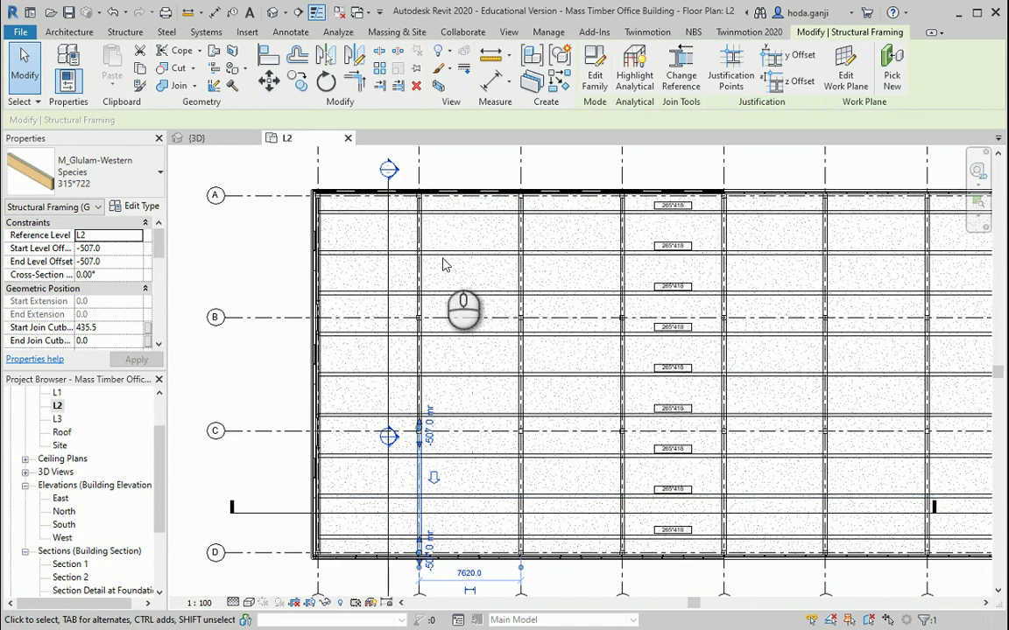
Step: Clear the selection and select the glulam beam on the next grid line
left_click(525, 267)
left_click(522, 268)
scroll(568, 210, "up", 2)
scroll(550, 198, "up", 2)
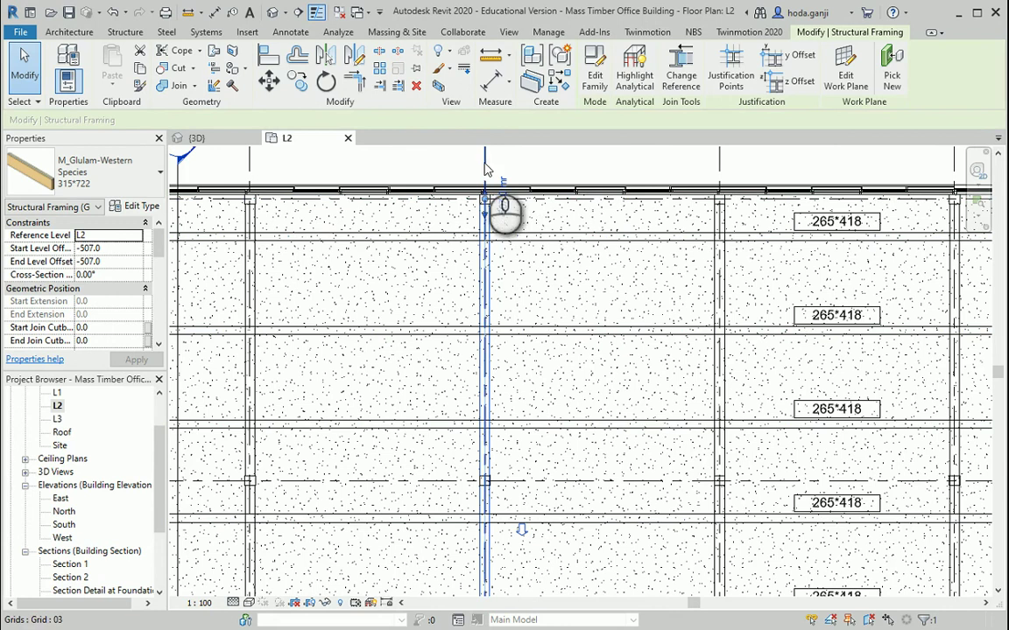
Step: Split the vertical glulam beam where it crosses the column
left_click(381, 54)
scroll(516, 398, "up", 5)
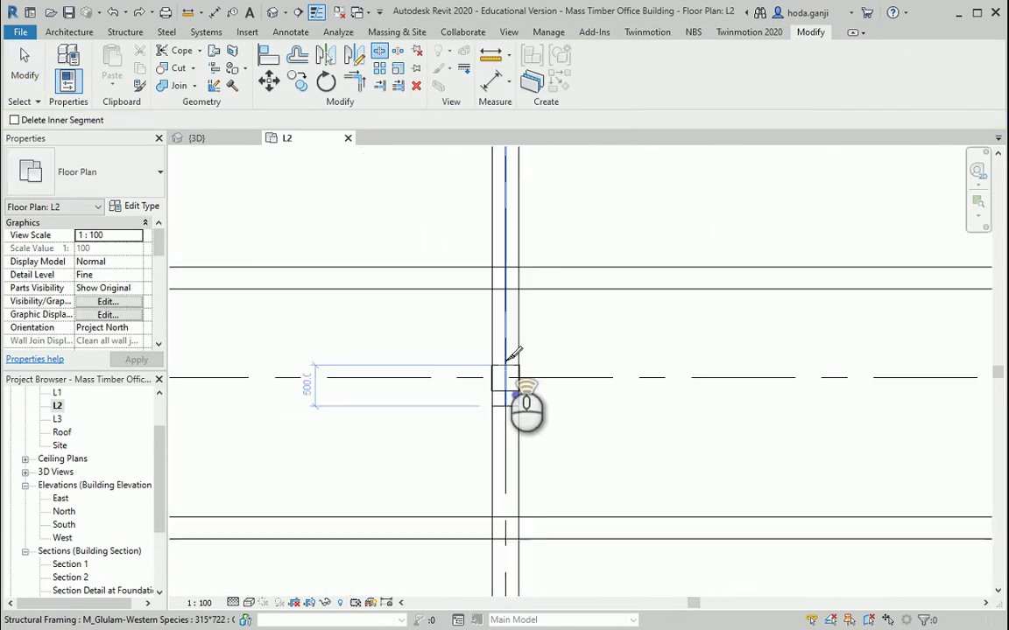
key("Escape")
Step: Select the beam pieces and drag the upper piece's end down past the column
left_click(553, 451)
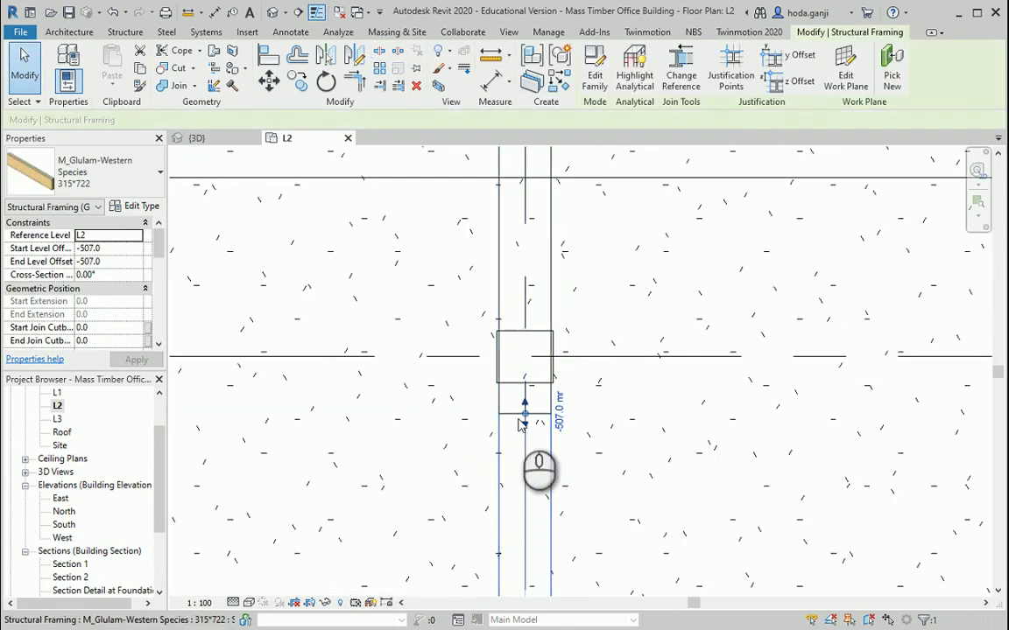
scroll(520, 387, "up", 2)
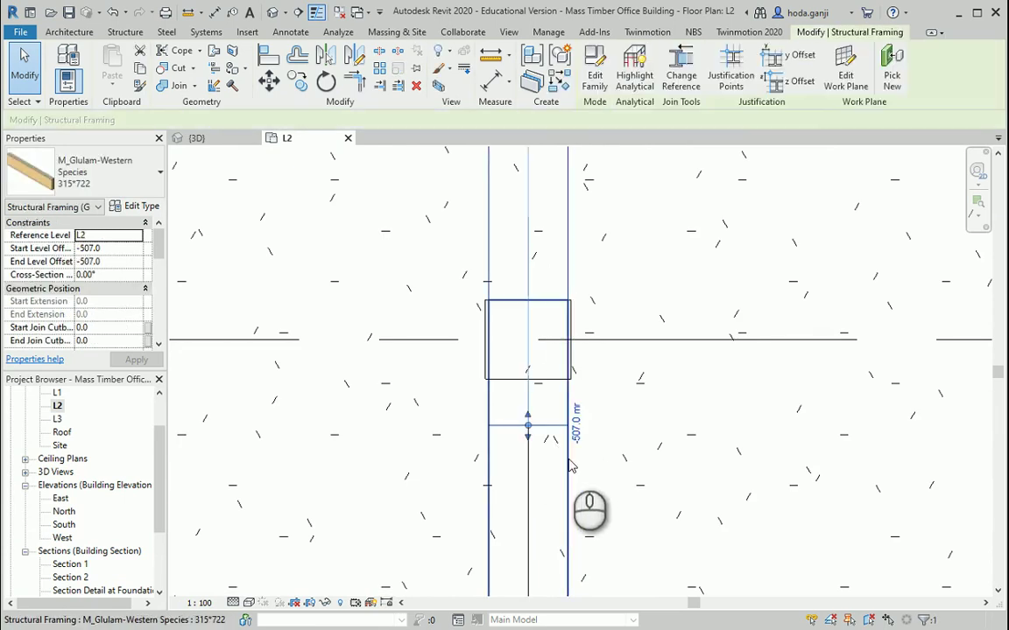
left_click(569, 459)
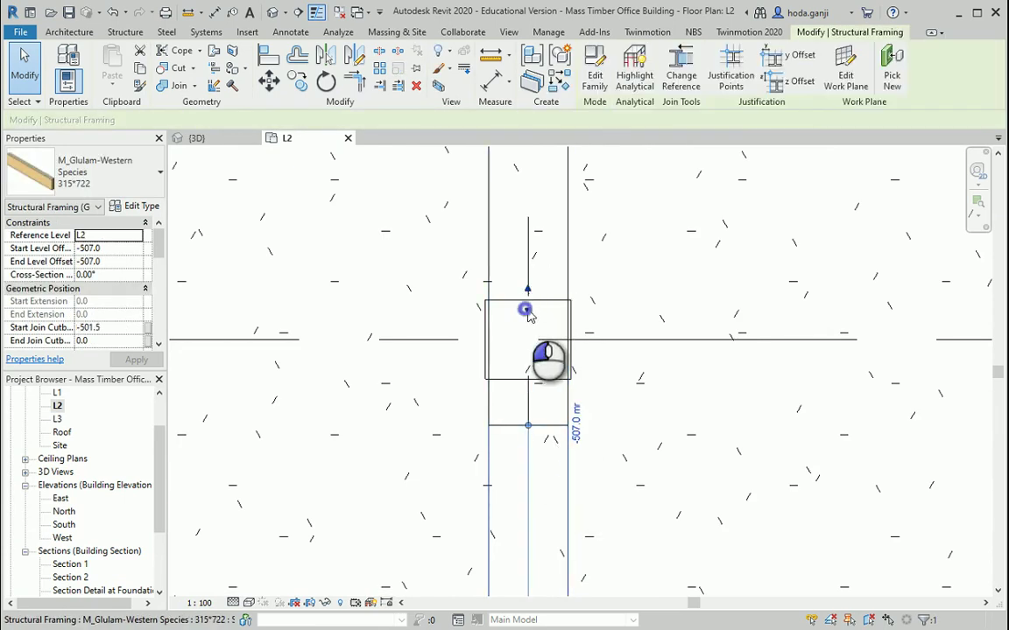
left_click_drag(527, 315, 568, 425)
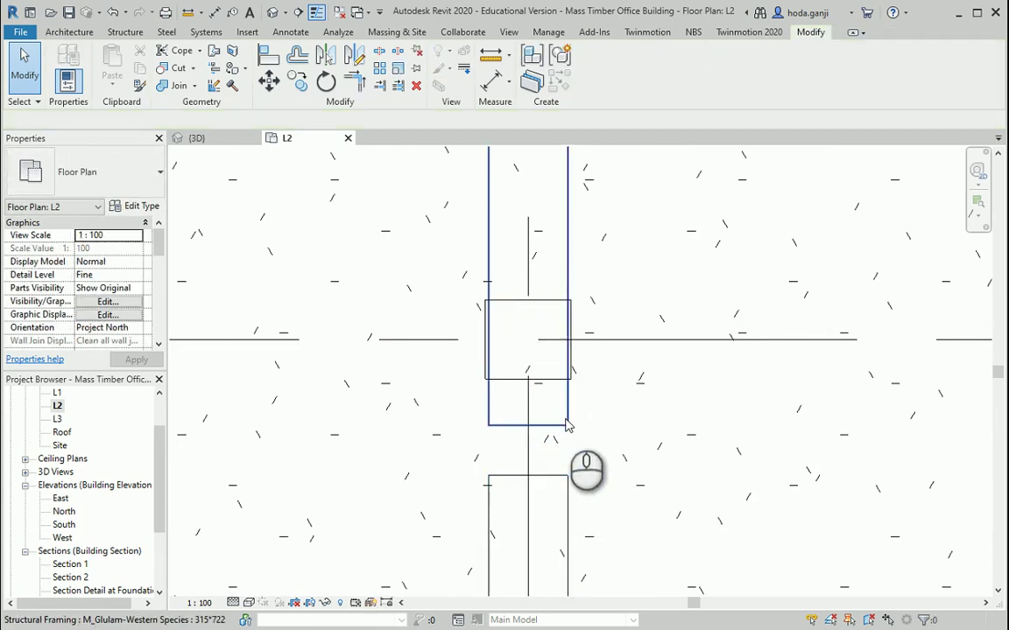
Step: Use Align (AL) to snap the beam end to the column's bottom edge
key("a")
key("l")
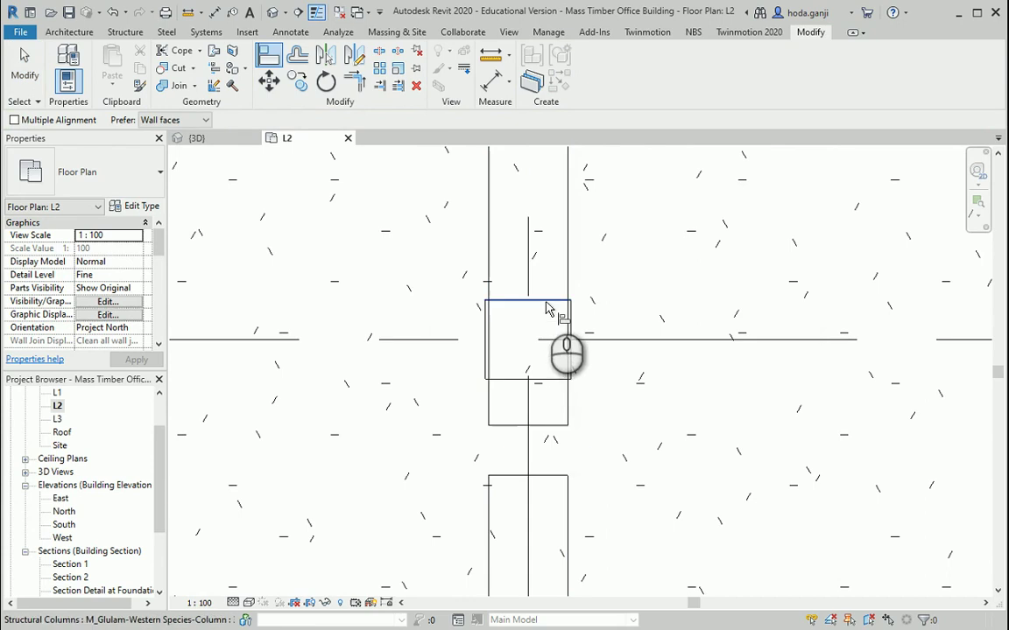
left_click(545, 302)
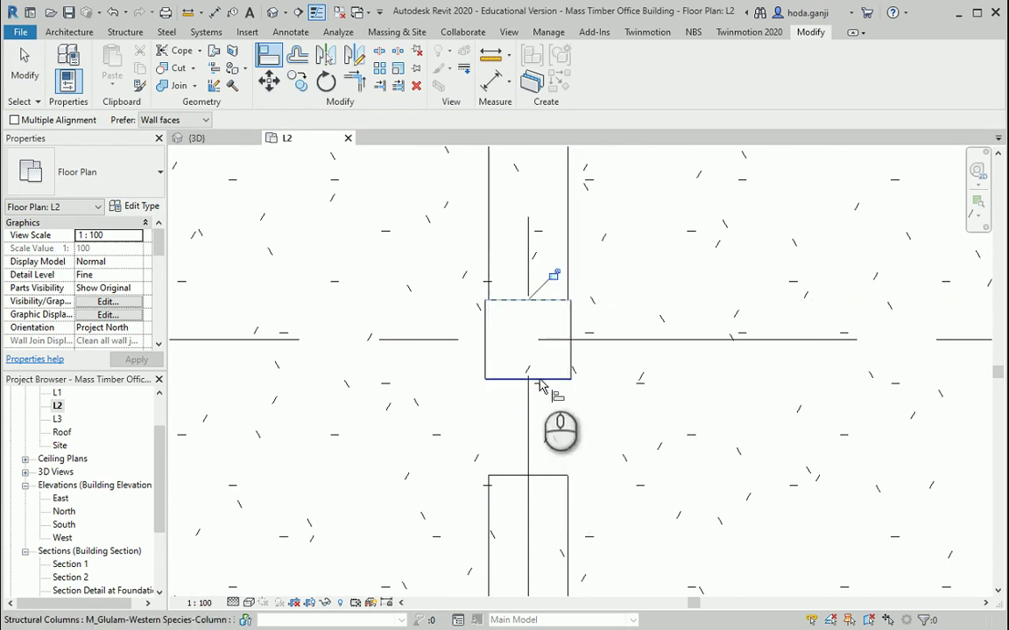
left_click(544, 378)
left_click(557, 482)
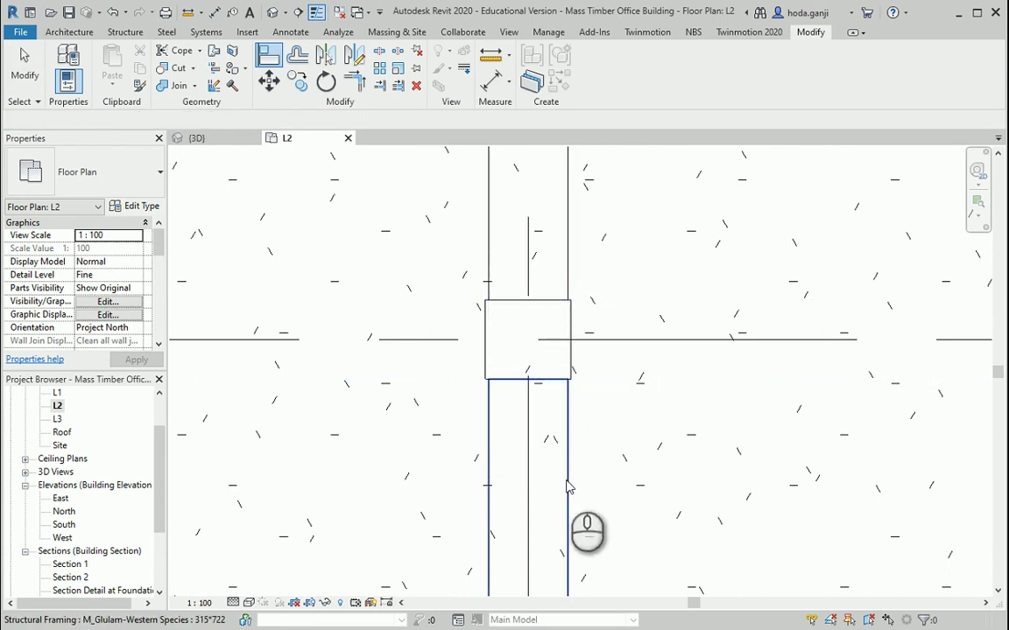
key("Escape")
scroll(586, 503, "down", 5)
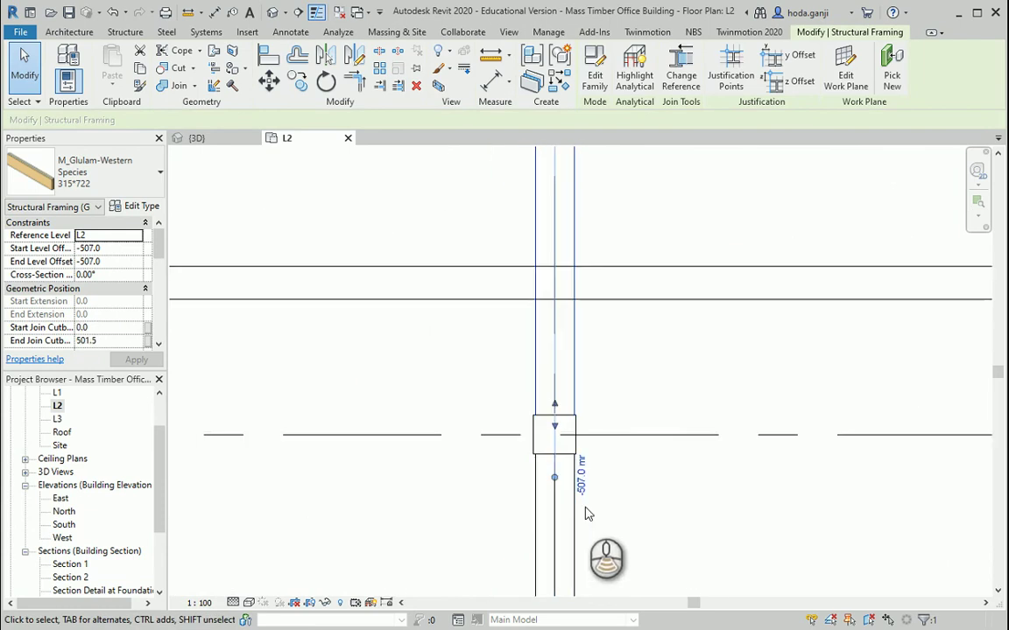
scroll(593, 528, "down", 2)
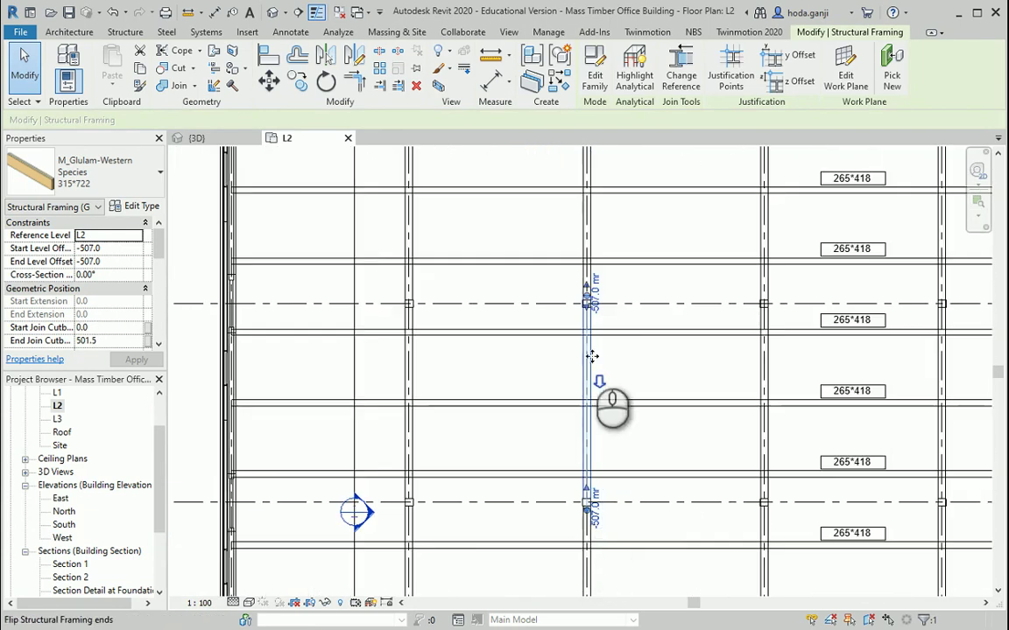
scroll(603, 315, "up", 5)
scroll(595, 330, "up", 2)
scroll(590, 444, "up", 2)
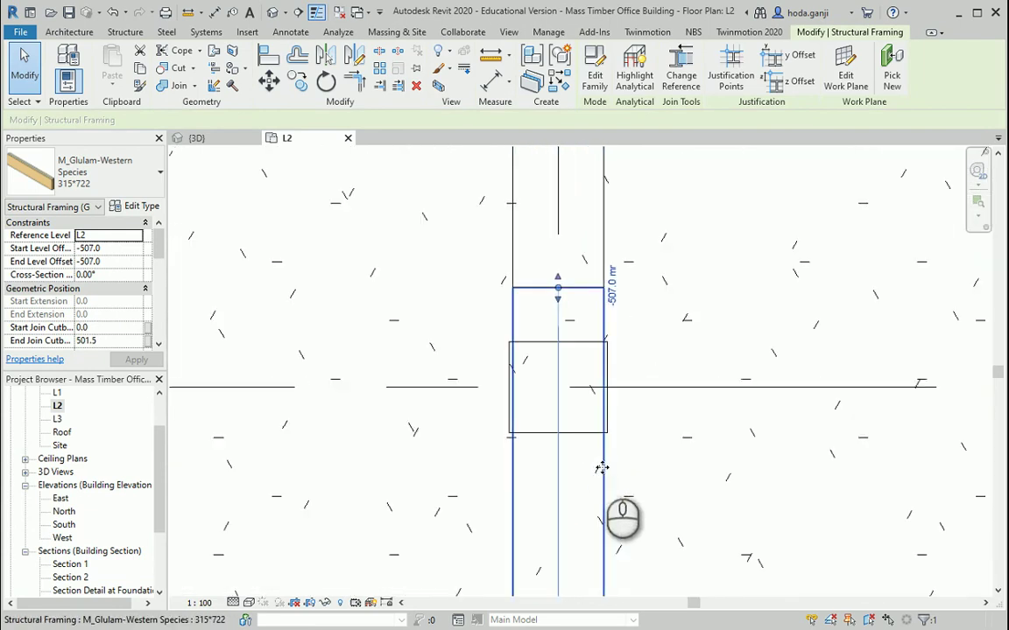
key("Escape")
Step: Extend the upper beam past the column, then align both beam ends to the column's faces
left_click(559, 297)
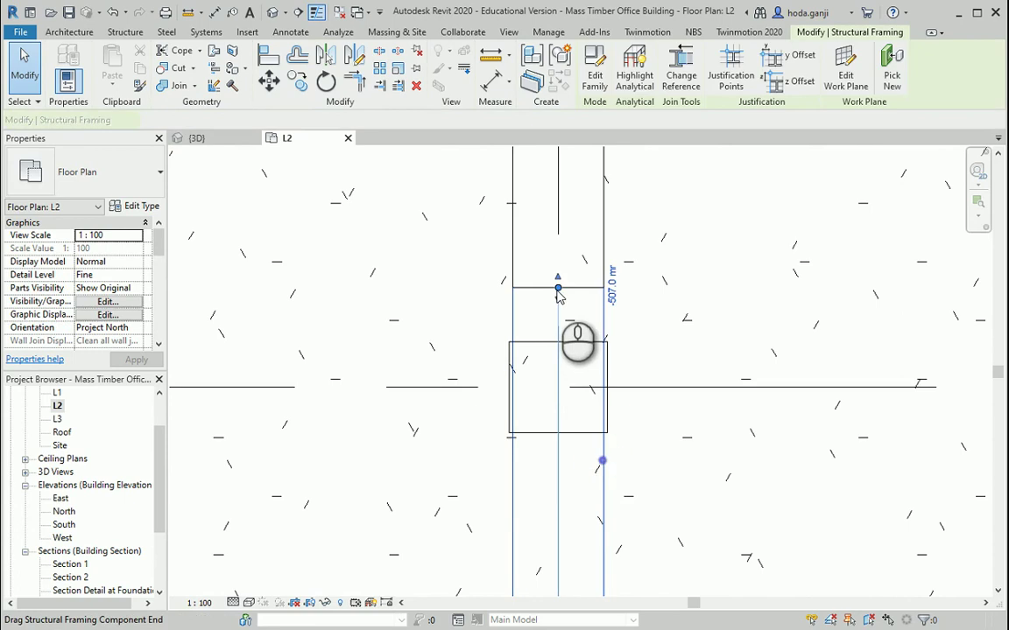
left_click_drag(558, 298, 557, 502)
left_click(620, 457)
key("a")
key("l")
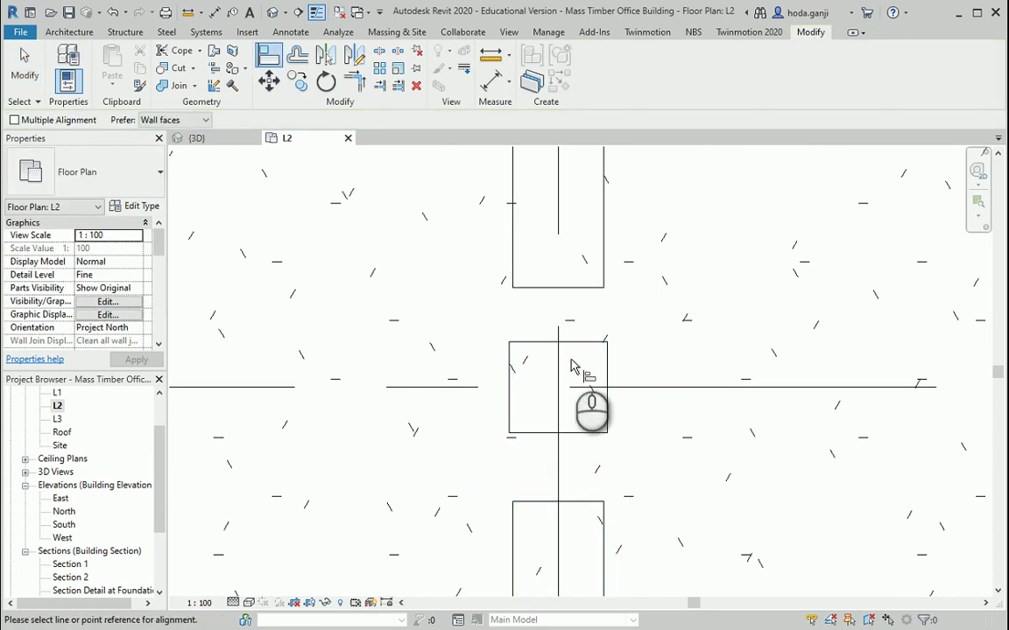
left_click(570, 342)
left_click(578, 296)
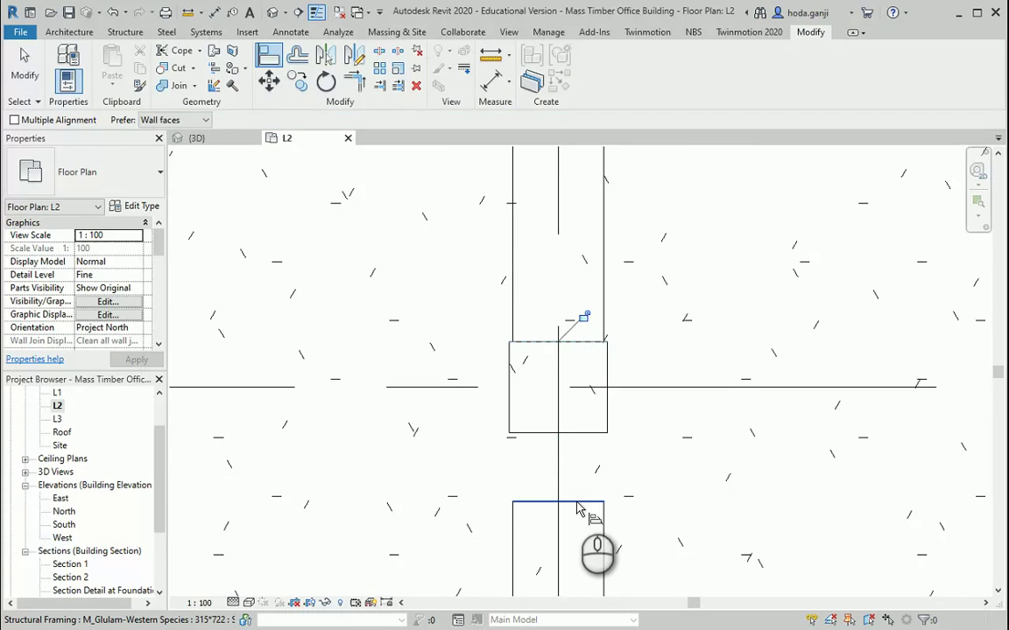
left_click(574, 433)
left_click(580, 500)
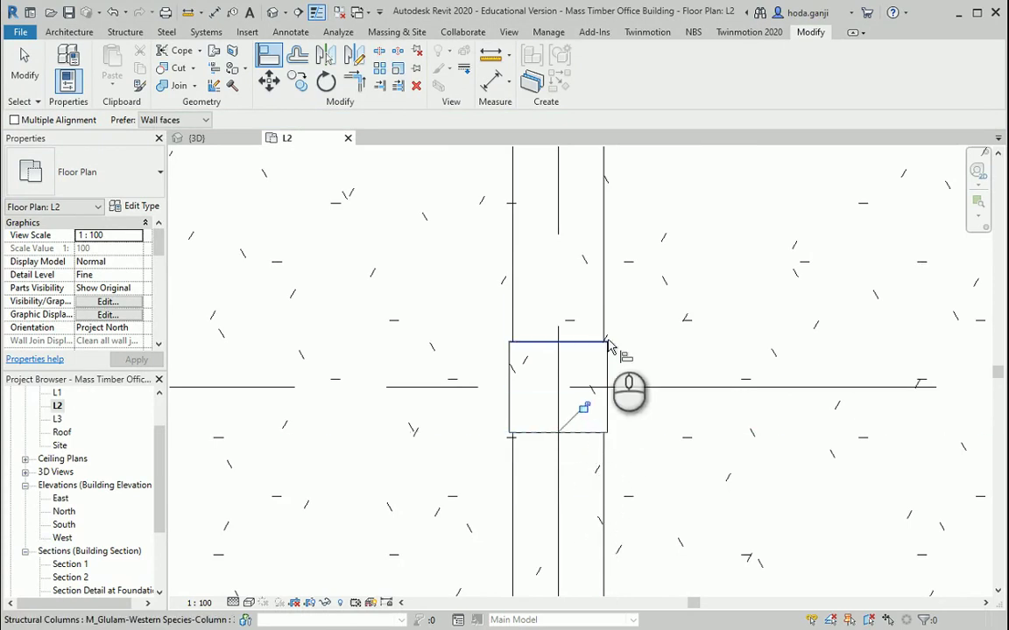
key("Escape")
Step: Select the upper and lower beams to check their ends meet the column faces
left_click(563, 339)
scroll(563, 338, "down", 5)
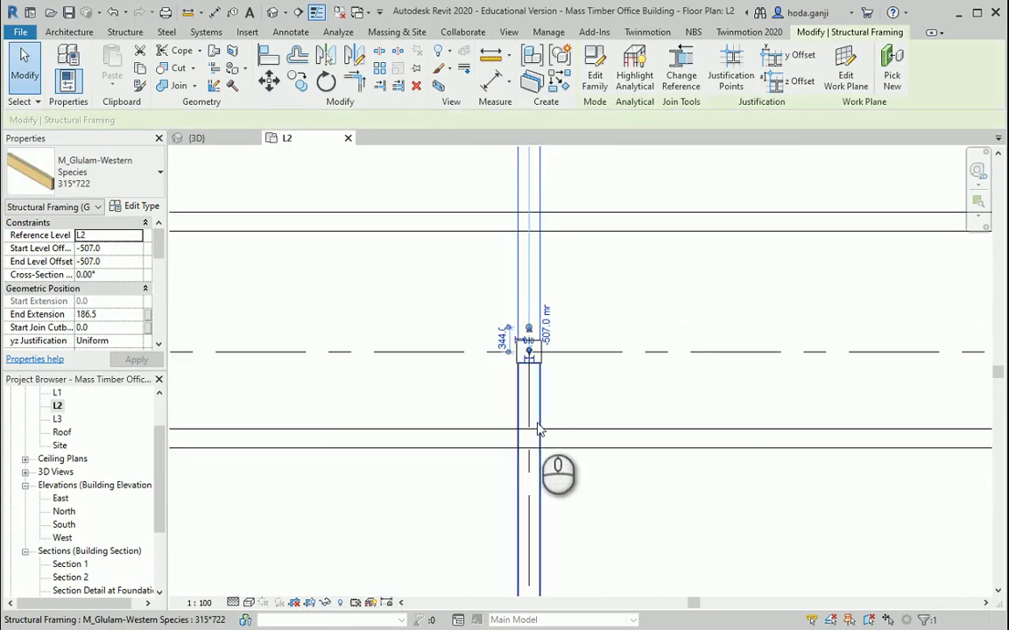
scroll(542, 424, "down", 3)
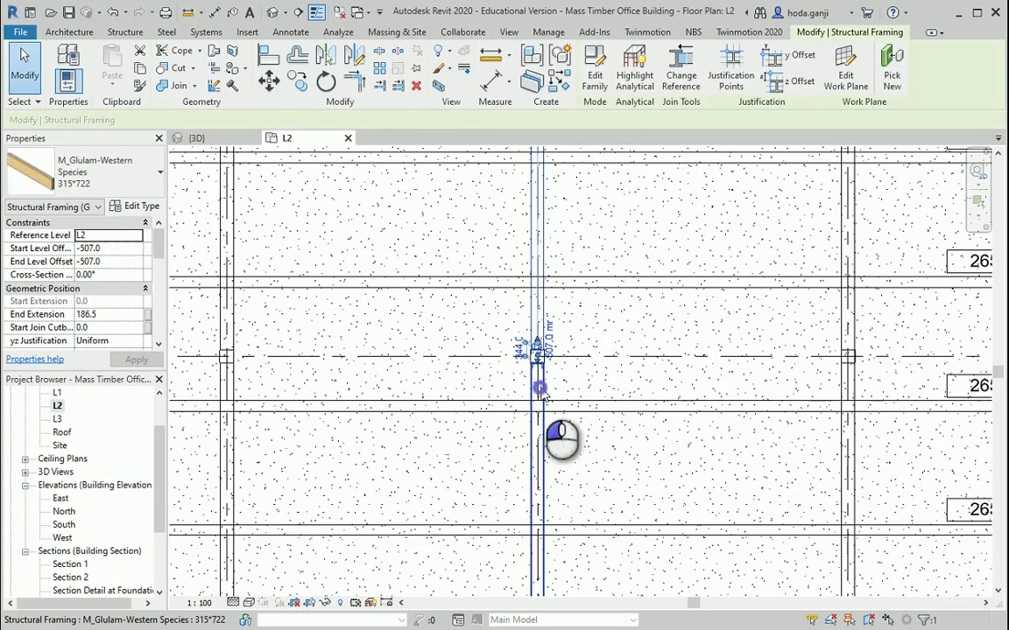
scroll(540, 391, "down", 3)
scroll(552, 523, "up", 3)
left_click(526, 520)
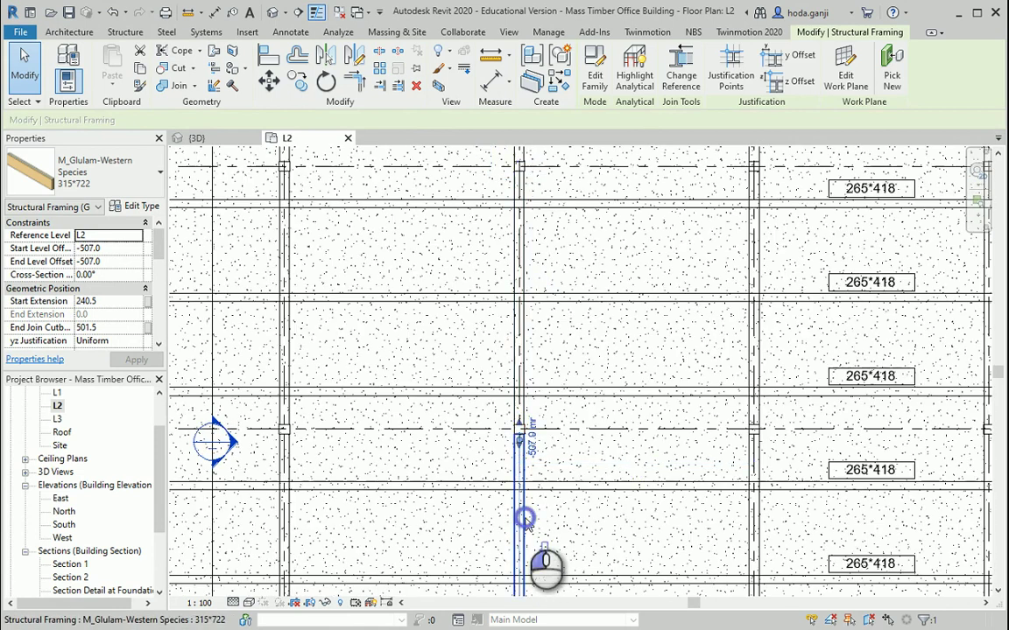
scroll(521, 472, "down", 6)
key("Escape")
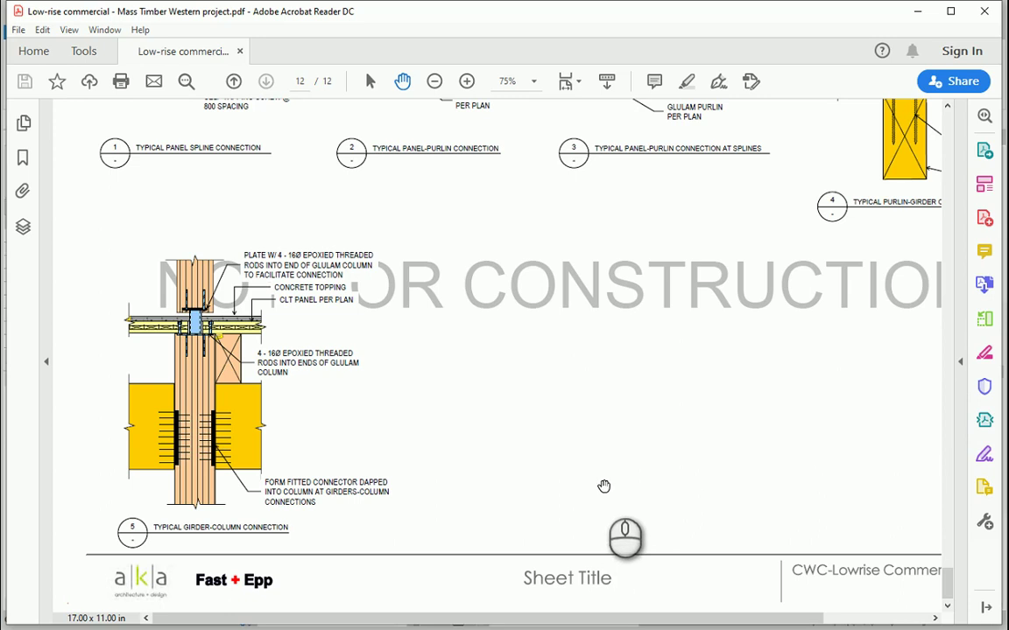
Step: Zoom PDF page 12 to 100% and scroll across the detail sheet
left_click(467, 81)
scroll(512, 438, "down", 2)
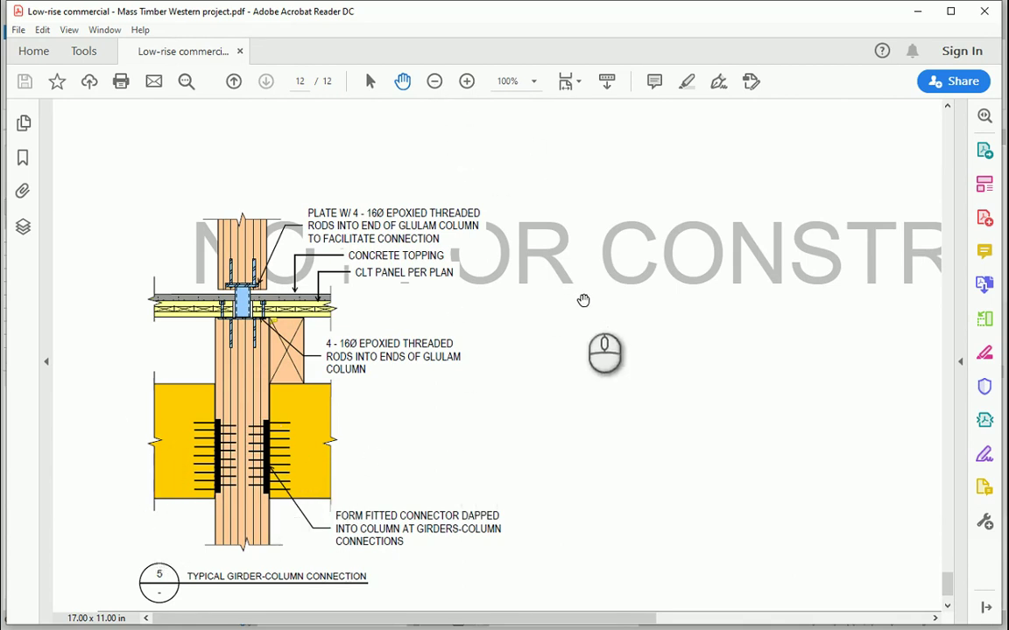
scroll(594, 323, "up", 10)
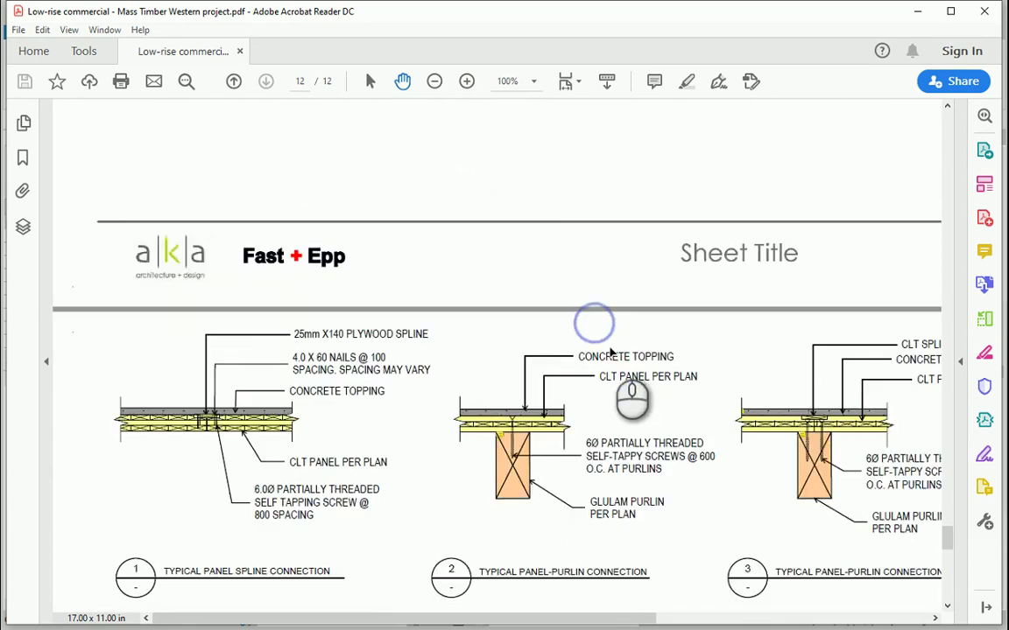
scroll(665, 308, "up", 15)
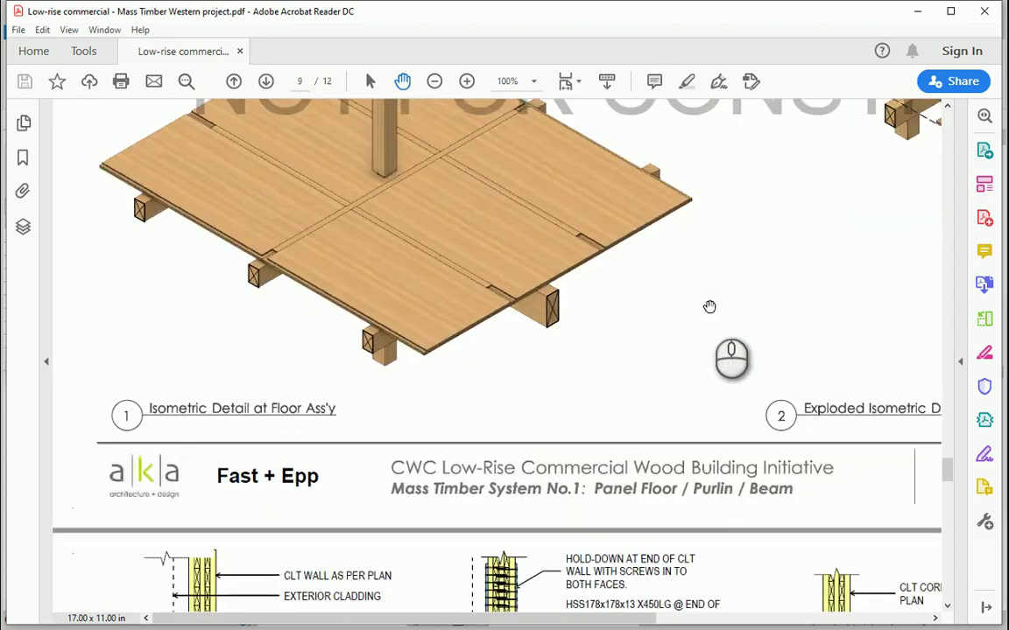
scroll(513, 380, "right", 5)
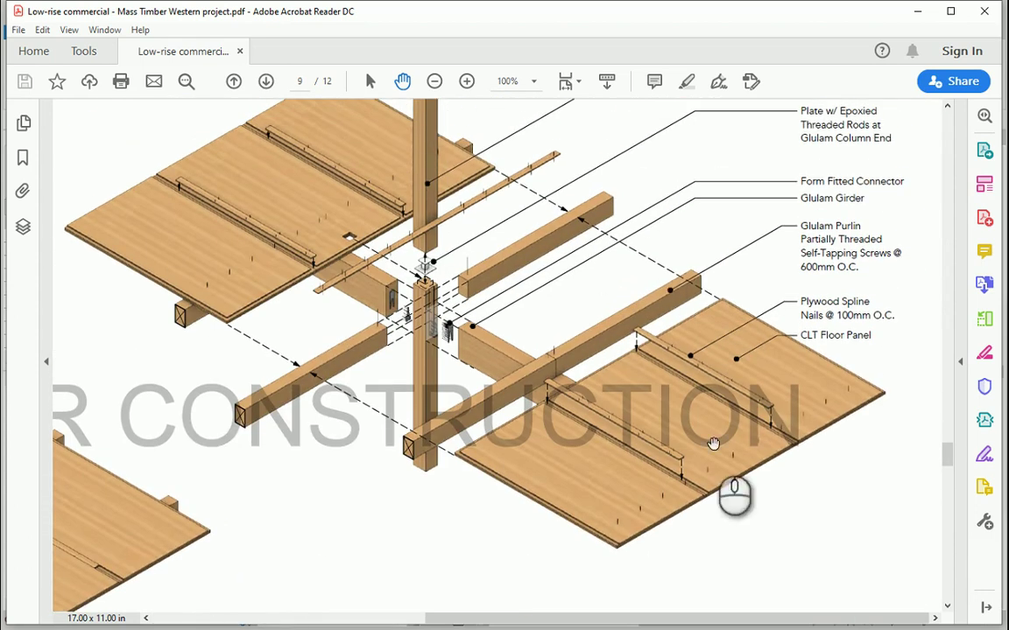
scroll(725, 377, "down", 3)
scroll(724, 473, "up", 5)
scroll(725, 583, "up", 1)
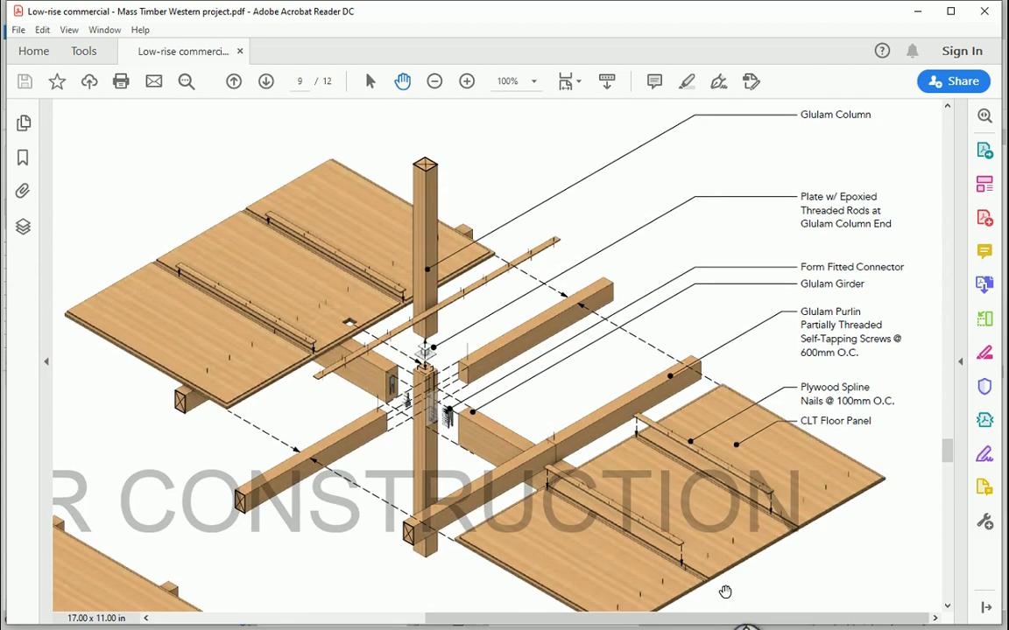
Step: Zoom to 125% and pan to the column connection detail with the 4-16Ø epoxied rods
left_click(467, 81)
mouse_move(710, 285)
left_mouse_down()
mouse_move(328, 259)
mouse_move(296, 303)
left_mouse_up()
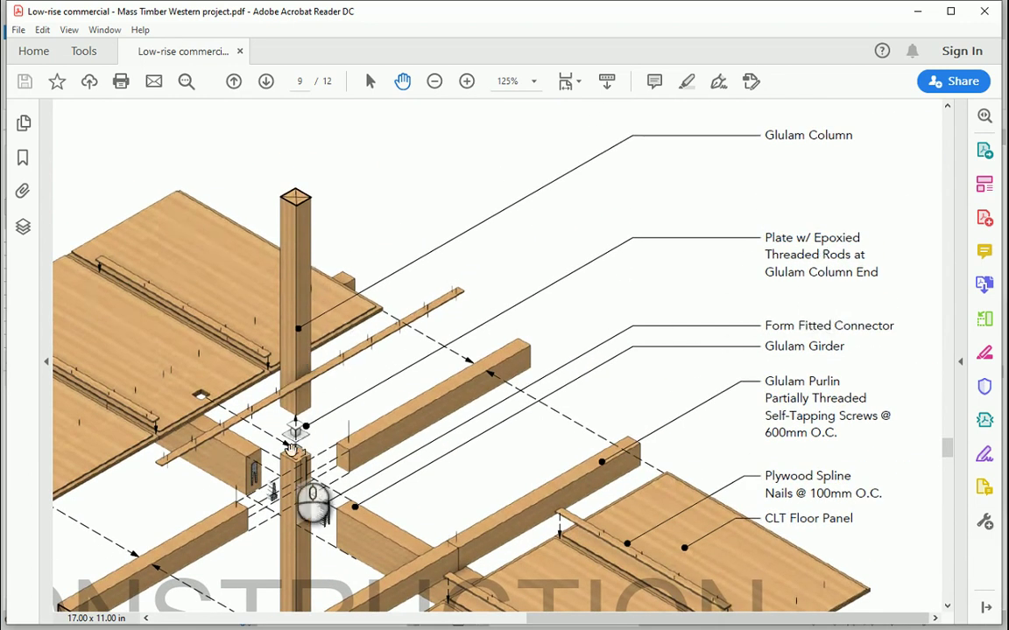
mouse_move(481, 296)
left_mouse_down()
mouse_move(500, 279)
mouse_move(518, 217)
left_mouse_up()
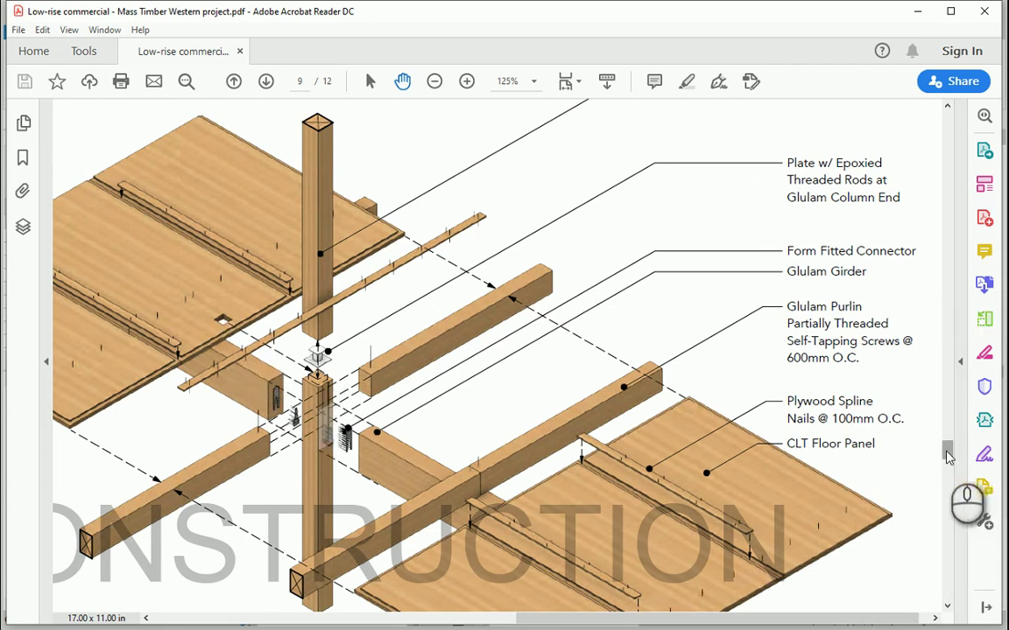
left_click_drag(947, 451, 945, 587)
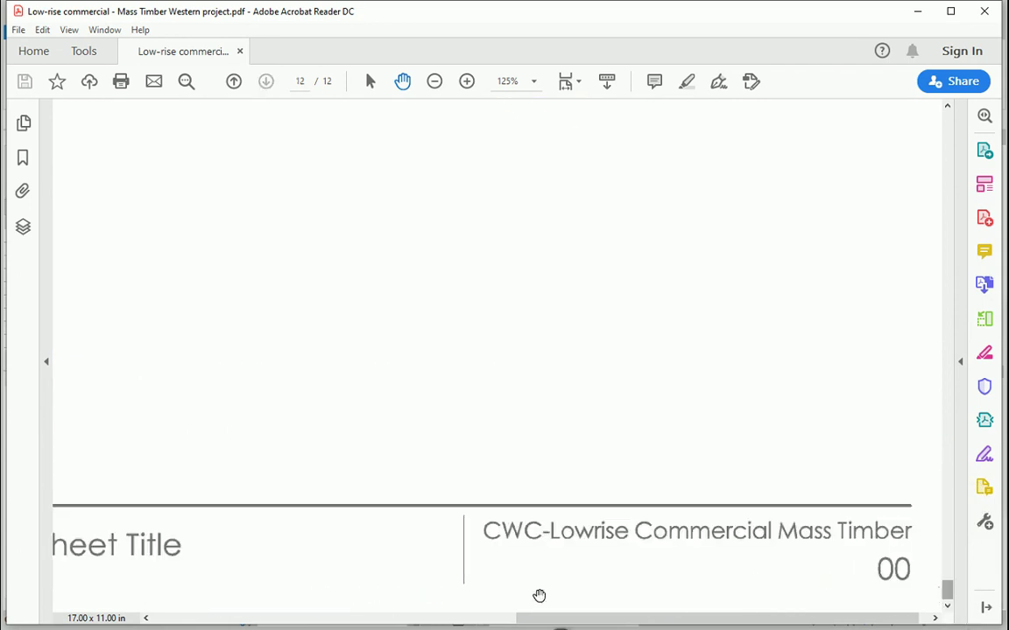
mouse_move(250, 432)
left_mouse_down()
mouse_move(411, 437)
mouse_move(628, 373)
left_mouse_up()
left_click_drag(576, 338, 683, 478)
scroll(508, 425, "up", 1)
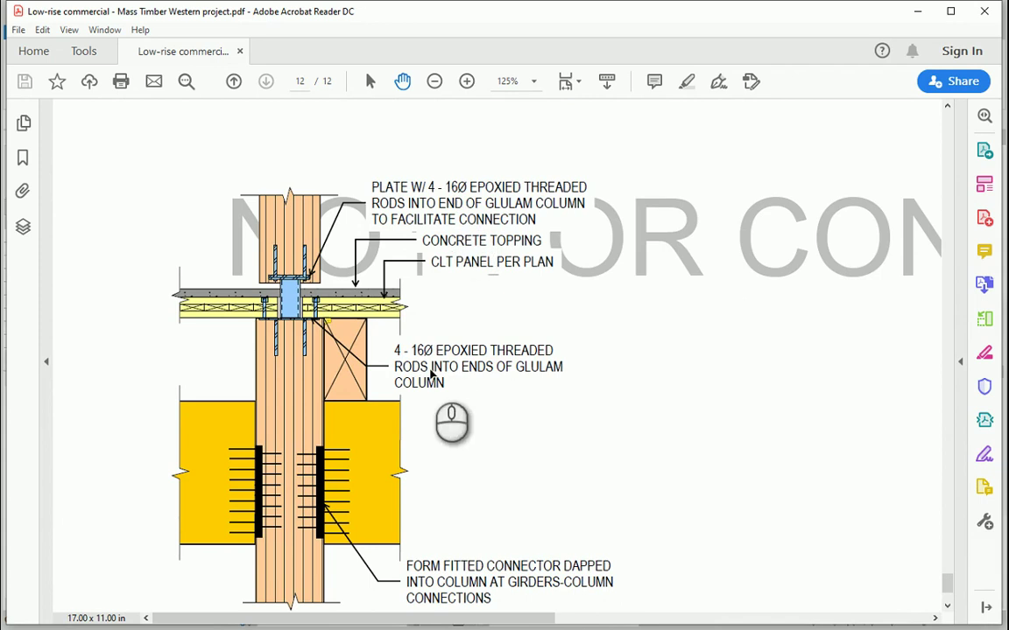
key("alt+Tab")
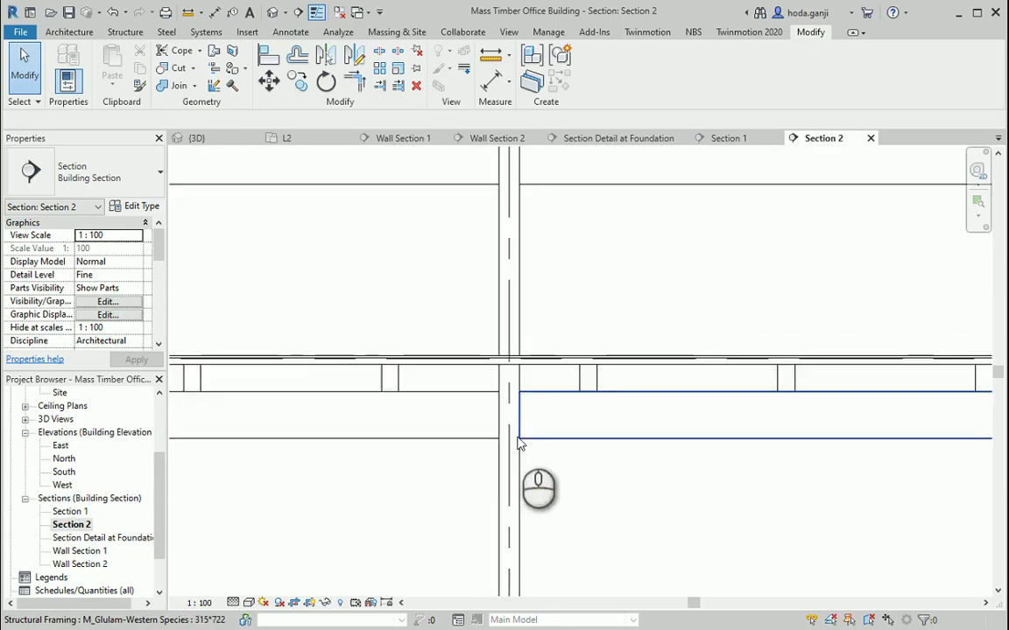
scroll(518, 444, "down", 5)
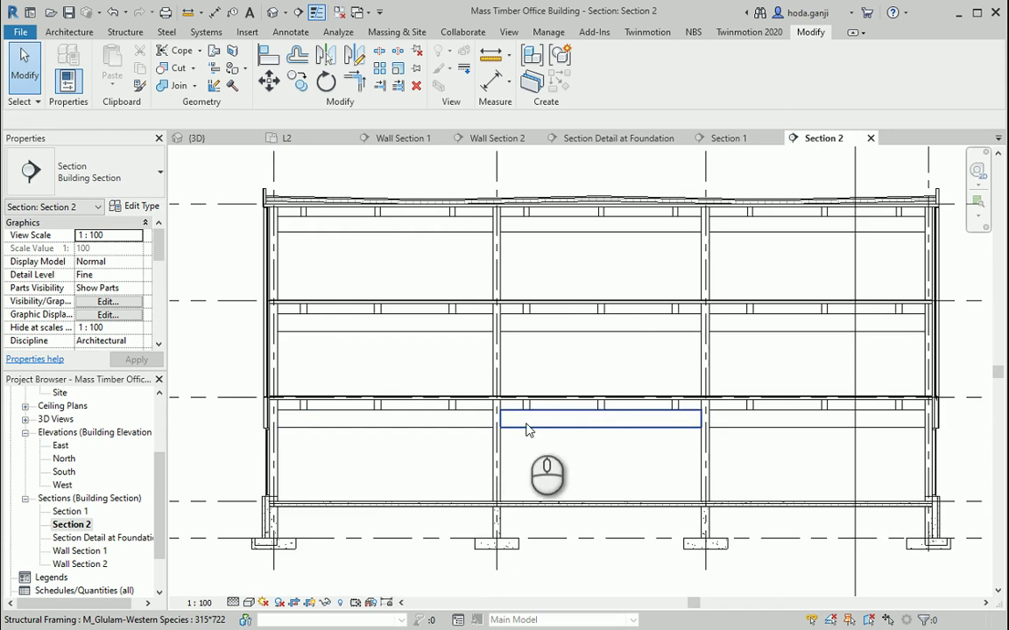
scroll(443, 445, "down", 2)
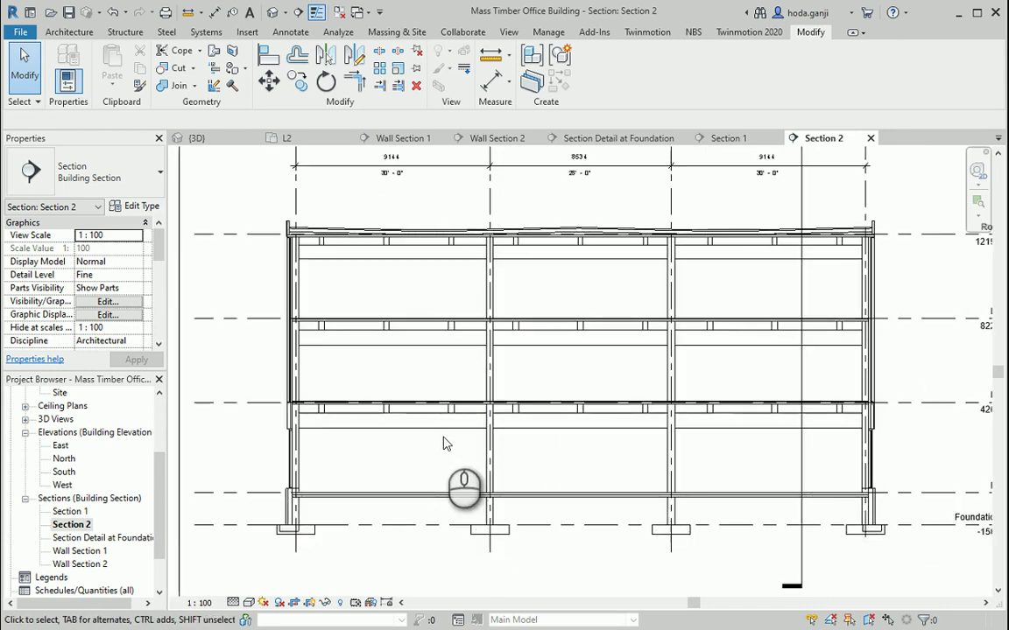
scroll(536, 417, "up", 6)
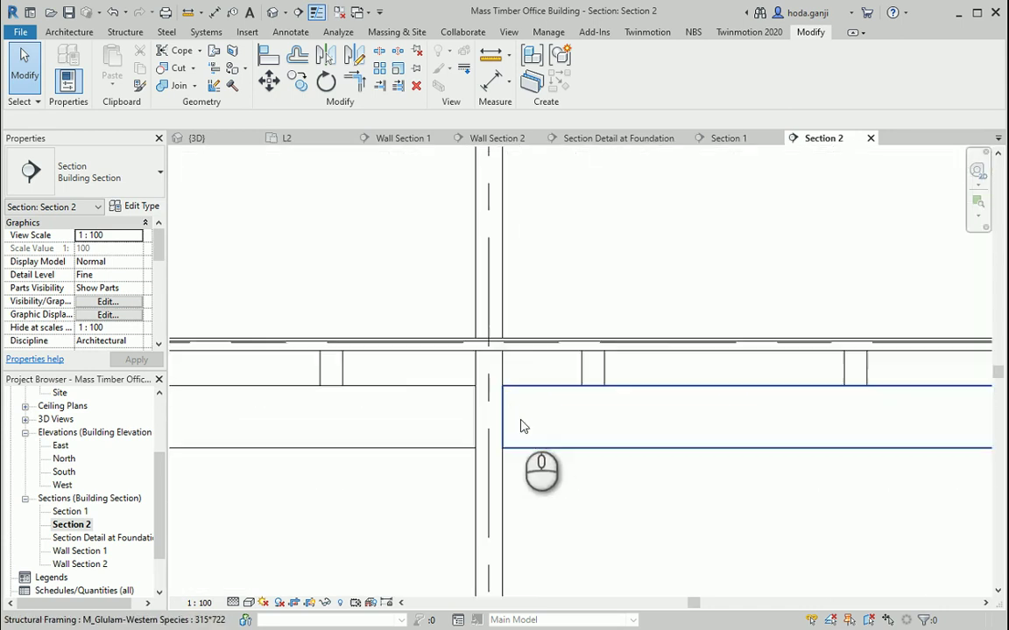
scroll(585, 430, "up", 2)
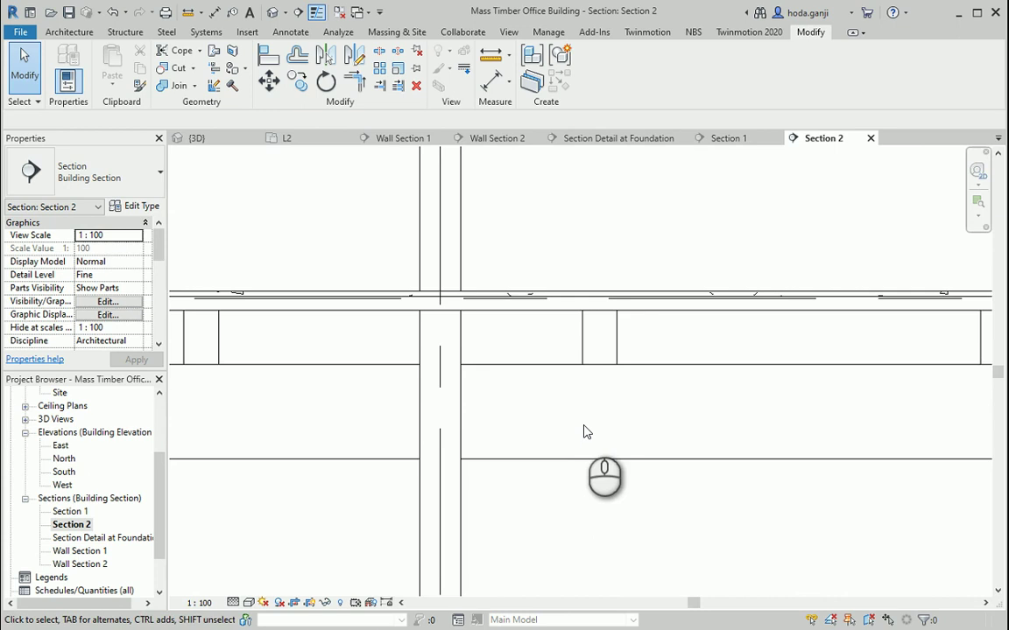
scroll(586, 433, "down", 1)
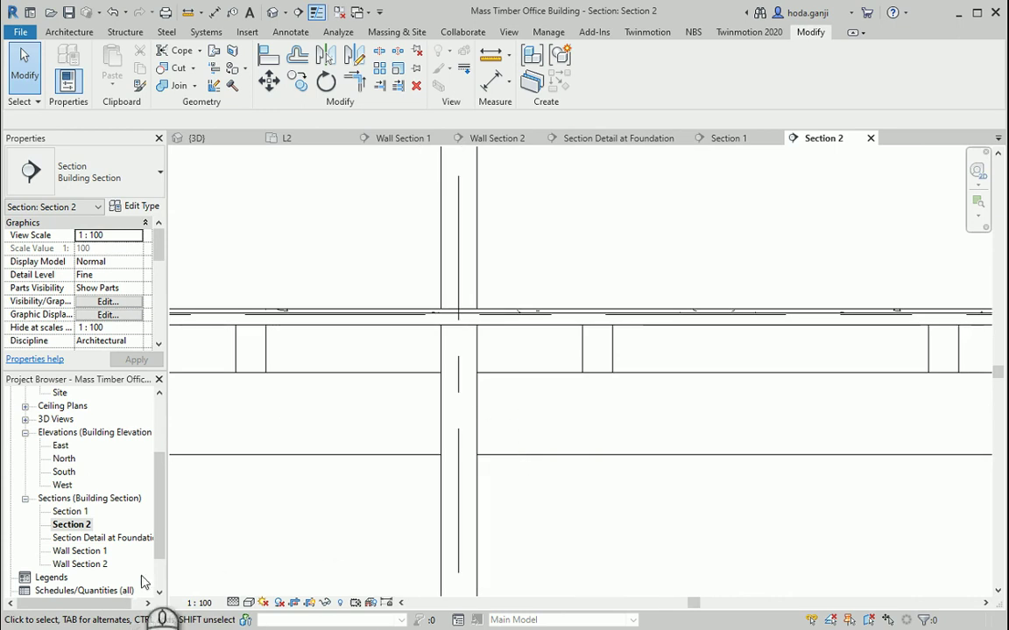
Step: Draw a callout rectangle around the column-beam junction in Section 2
left_click(509, 33)
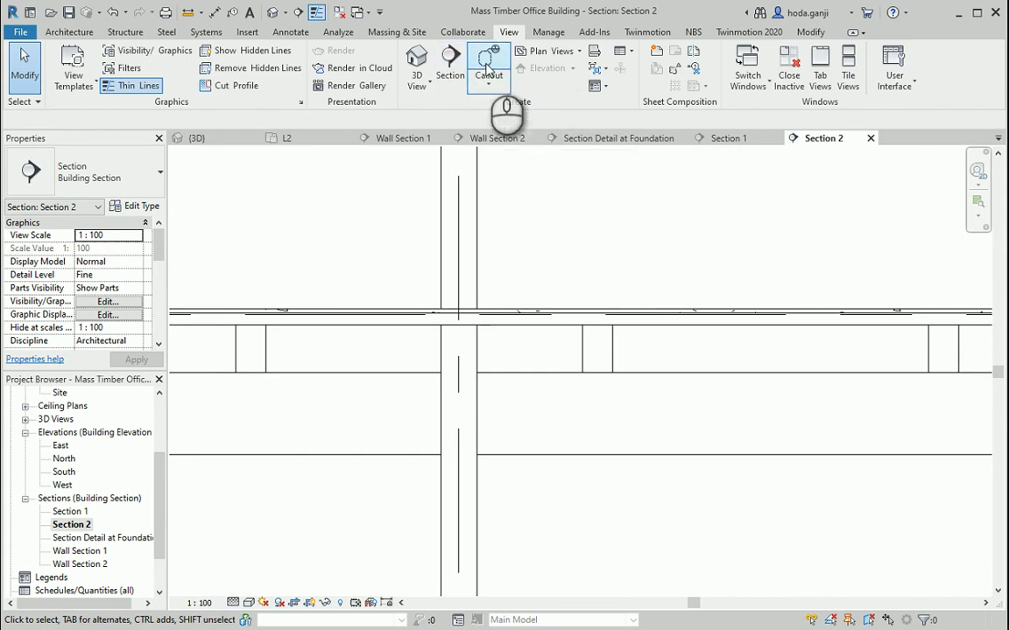
left_click(488, 69)
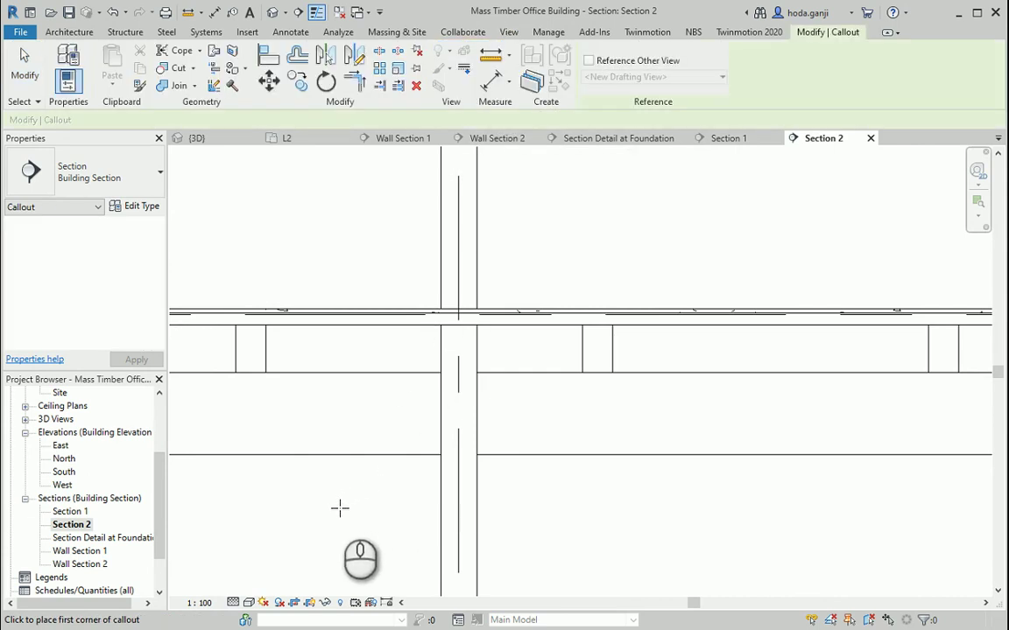
left_click(340, 507)
left_click(568, 188)
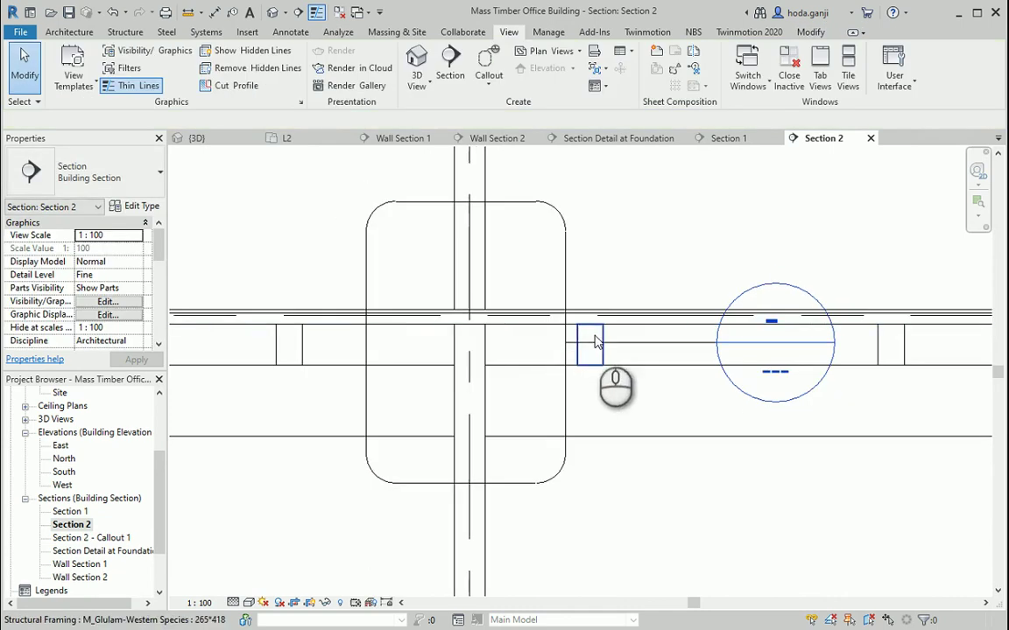
Step: Move the callout head up and right, then open Section 2 - Callout 1 at 1:50
left_click(669, 343)
left_click_drag(713, 344, 691, 238)
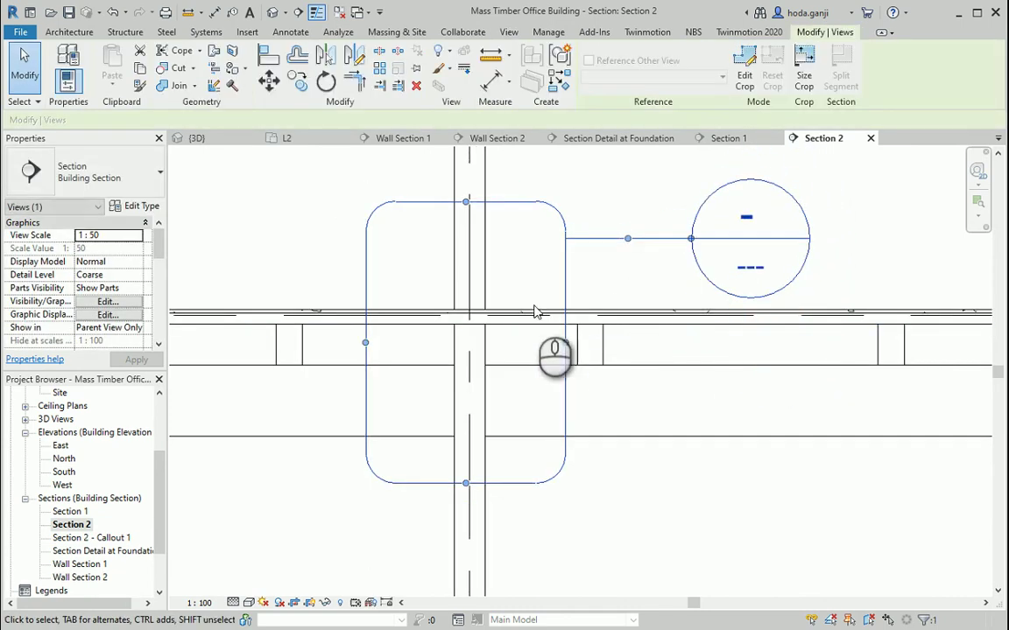
double_click(92, 537)
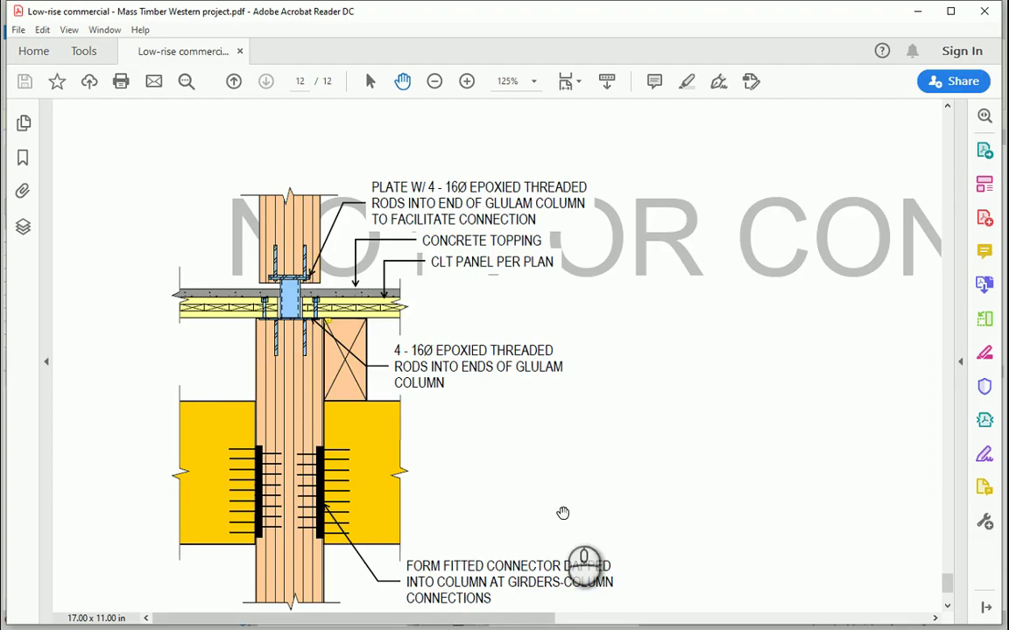
scroll(563, 513, "down", 3)
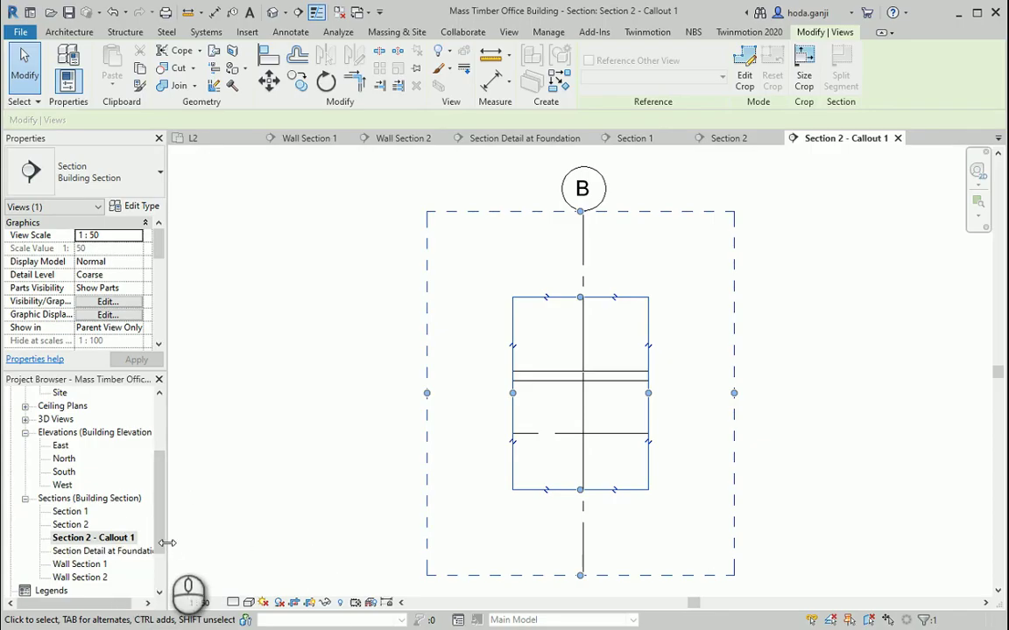
Step: Rename the Section 2 - Callout 1 view to TYPICAL GIRDER-COLUMN CONNECTION
left_click_drag(167, 543, 198, 542)
right_click(97, 538)
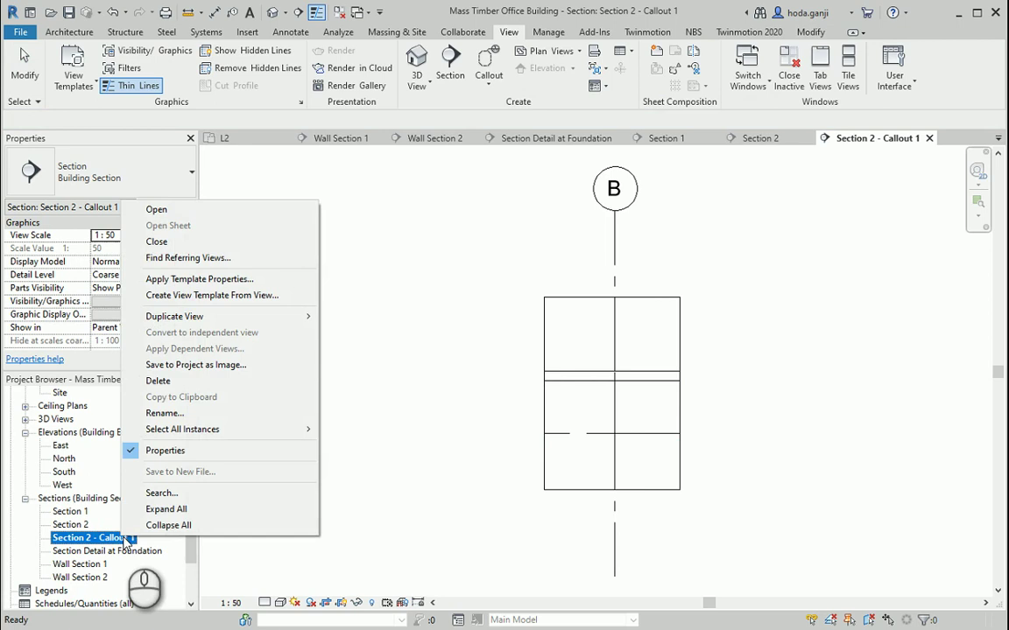
left_click(167, 414)
type("GIRDER-COLUMN CONNECTION")
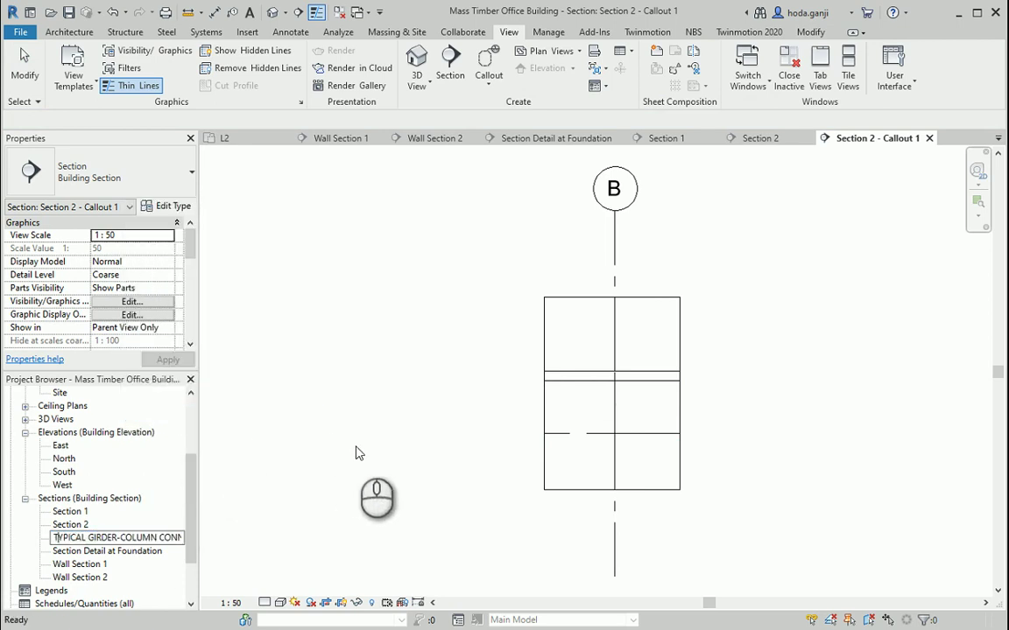
key("Return")
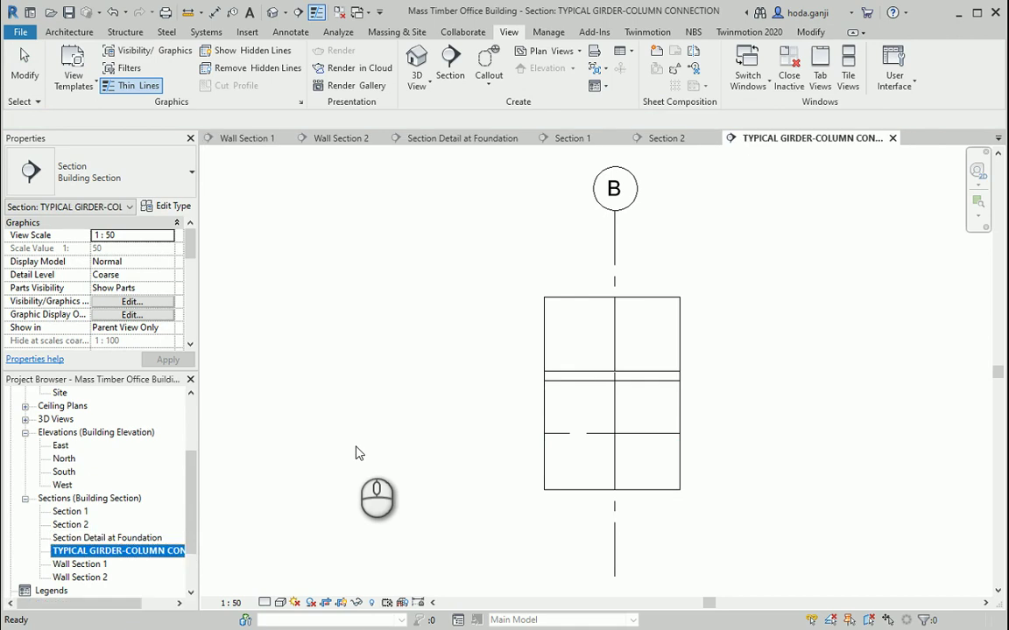
Step: Set the callout view's detail level to Fine
left_click(361, 466)
scroll(484, 450, "down", 4)
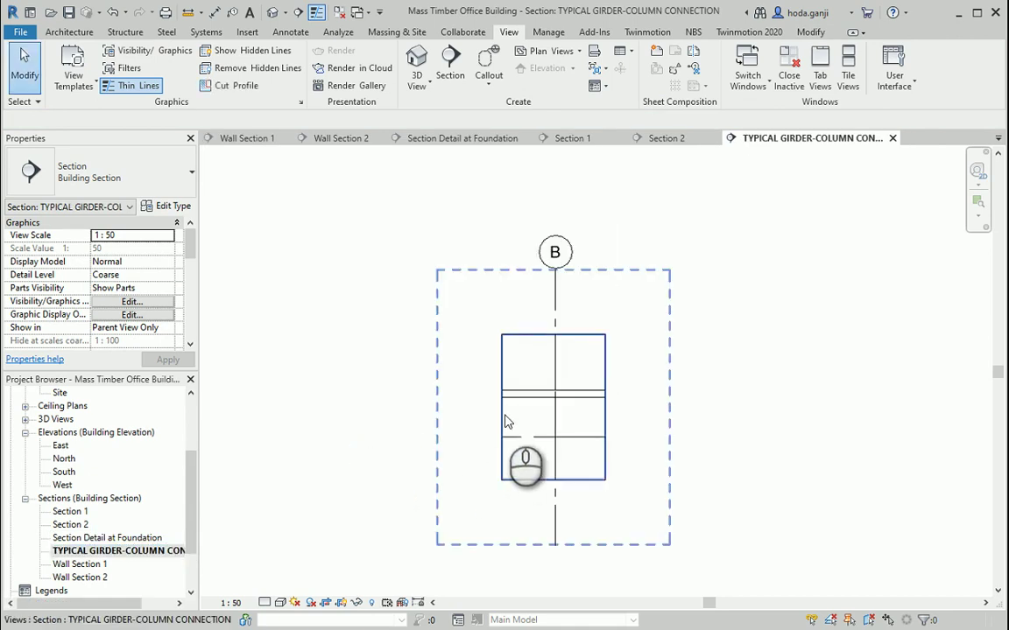
scroll(524, 324, "up", 2)
left_click(265, 603)
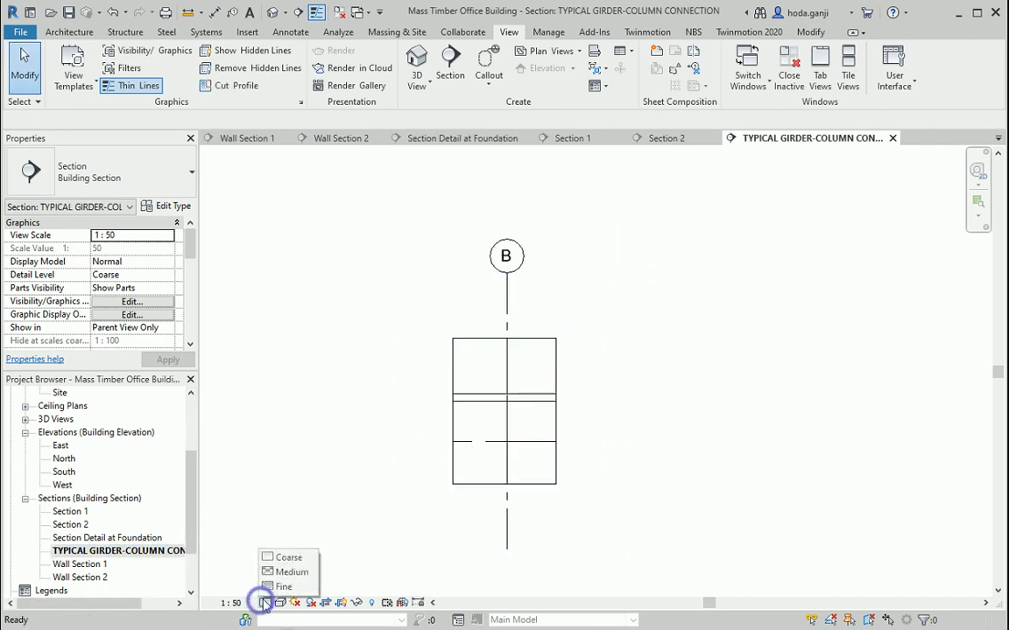
left_click(282, 587)
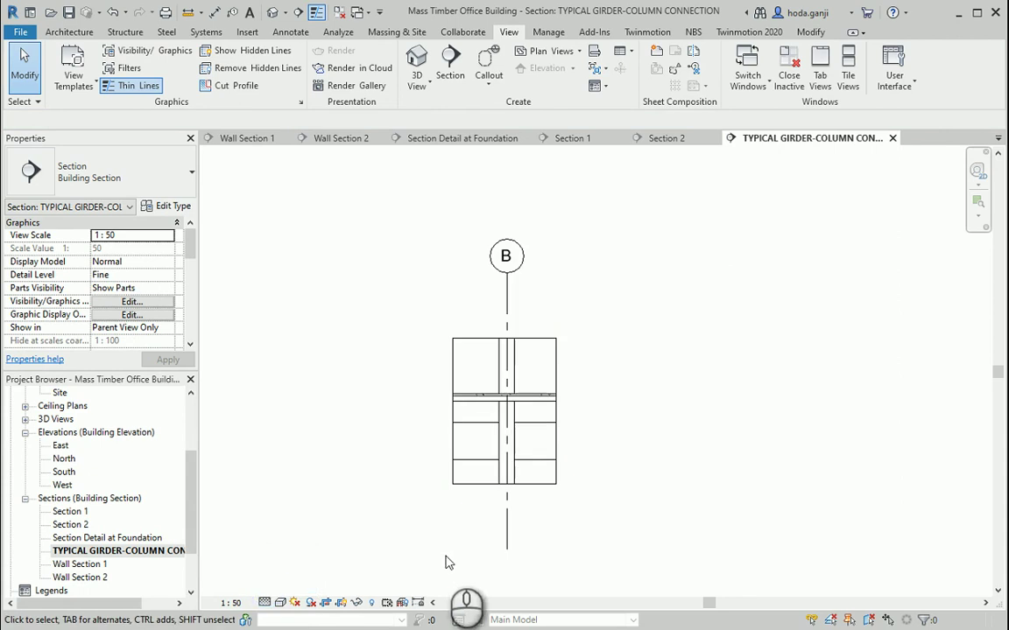
scroll(513, 405, "up", 1)
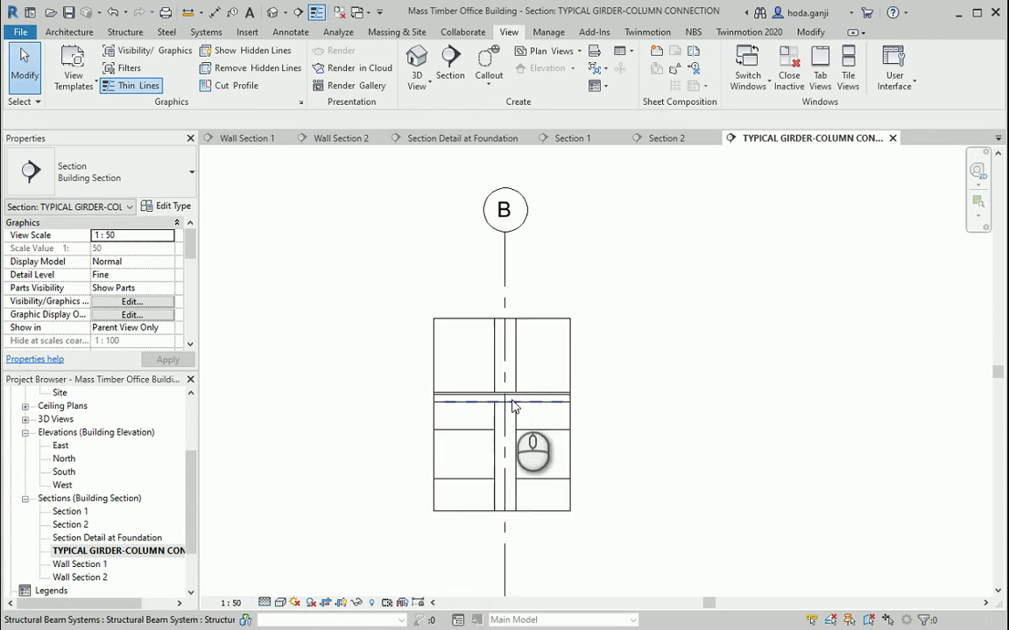
Step: Hide grid line B in this view via Hide in View > Elements
left_click(138, 549)
left_click(506, 272)
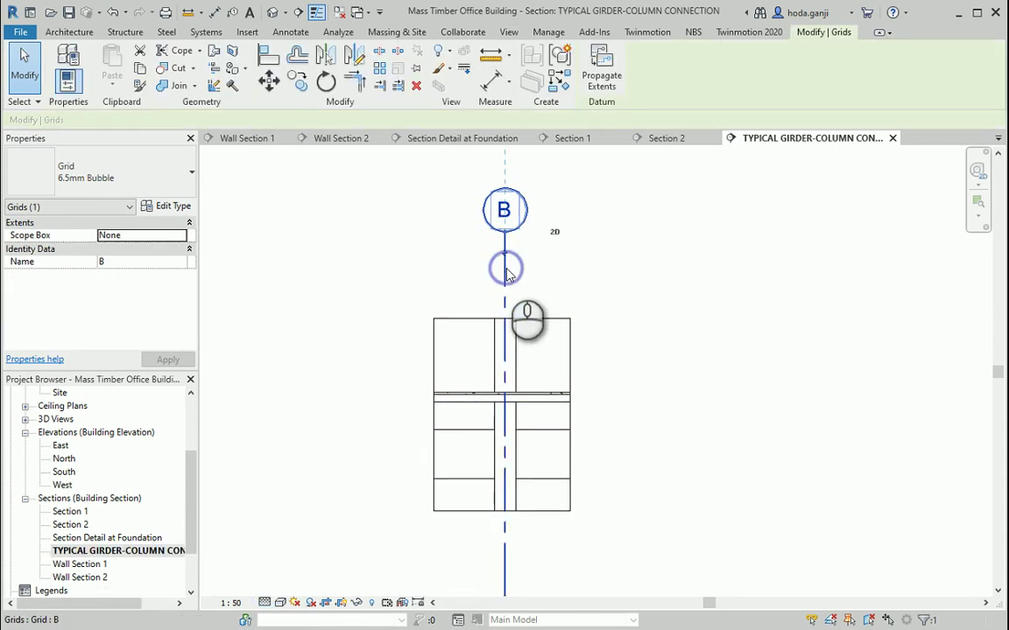
right_click(506, 268)
left_click(601, 375)
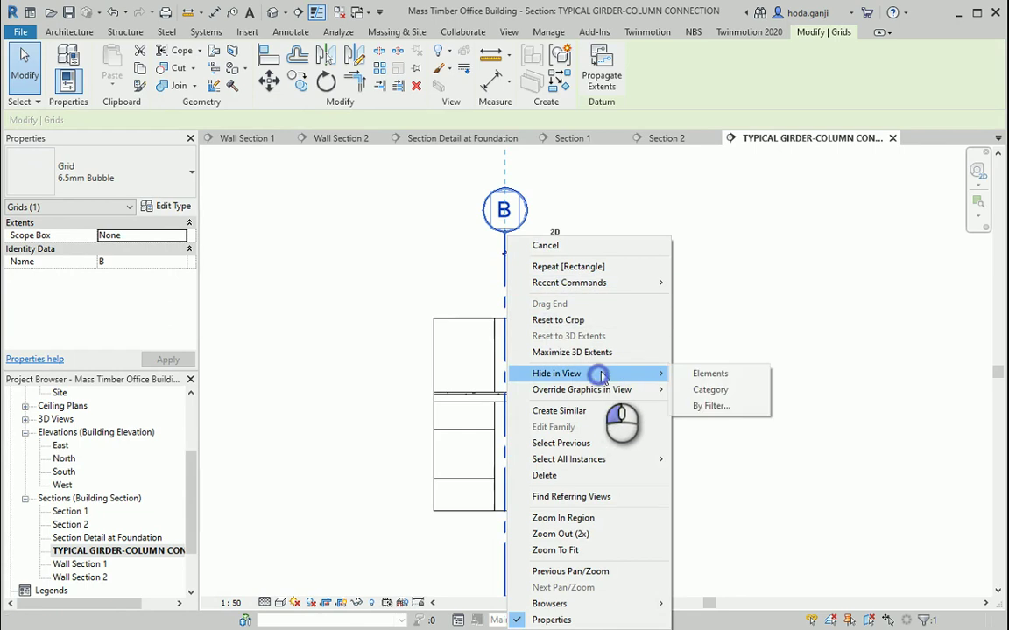
left_click(709, 374)
scroll(610, 525, "up", 2)
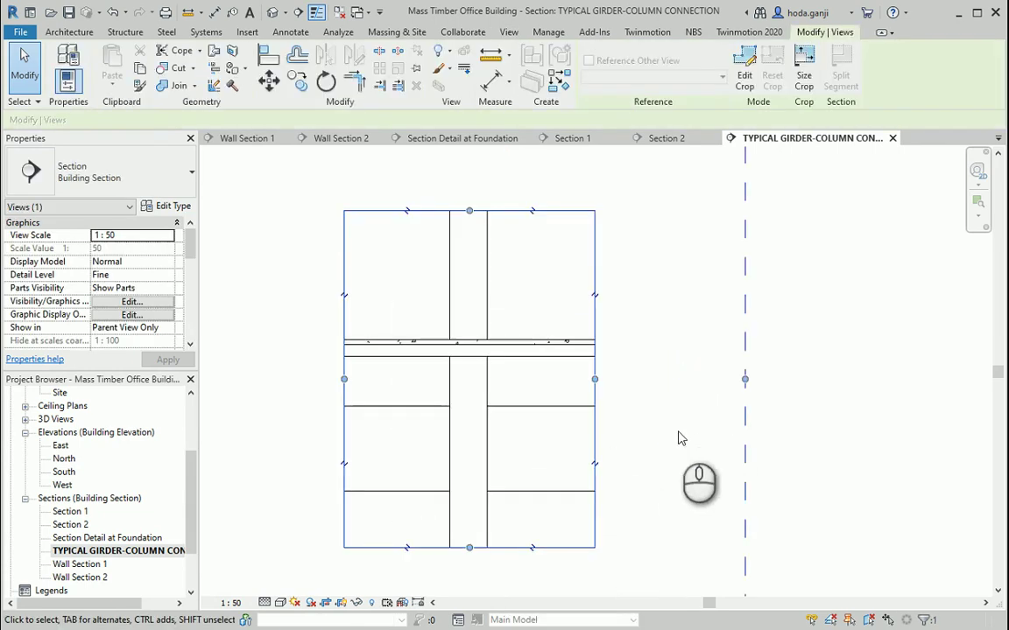
Step: Compare the PDF connection detail with Revit, ending on the PDF's page 9 exploded drawing
key("alt+Tab")
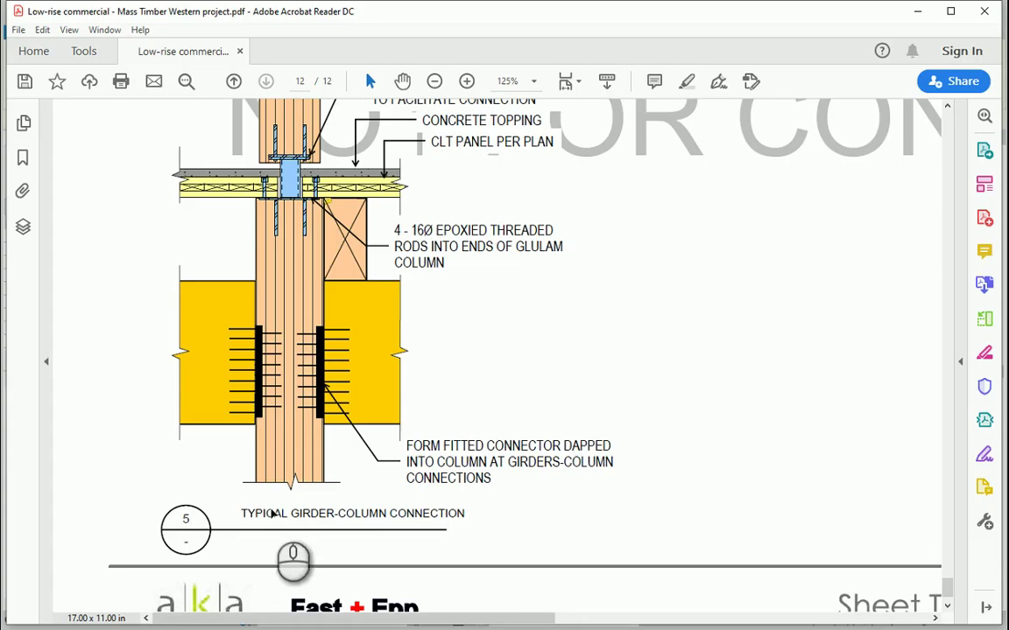
scroll(461, 360, "up", 5)
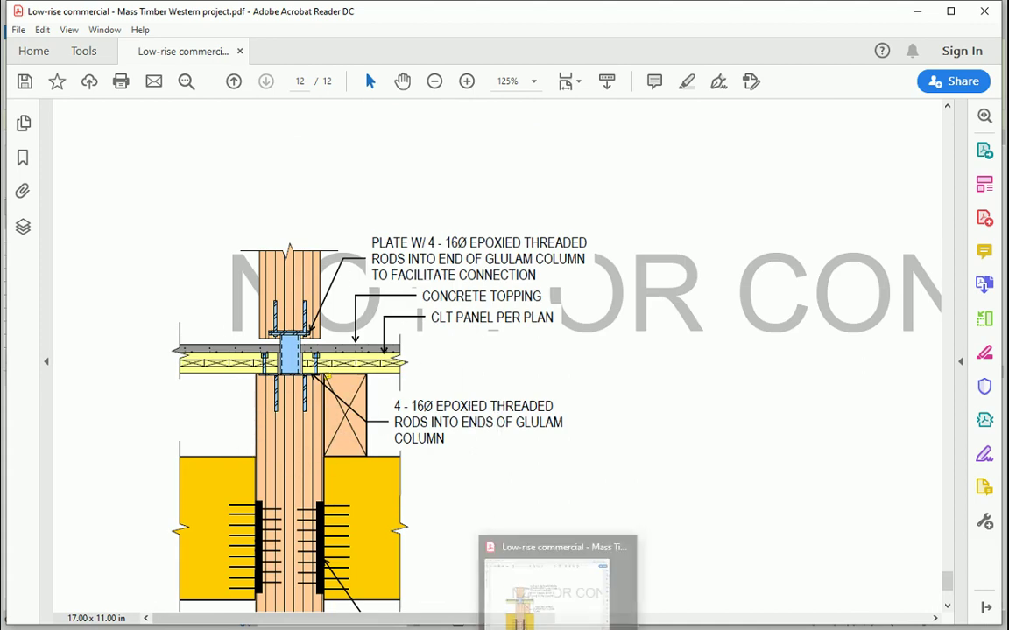
key("alt+Tab")
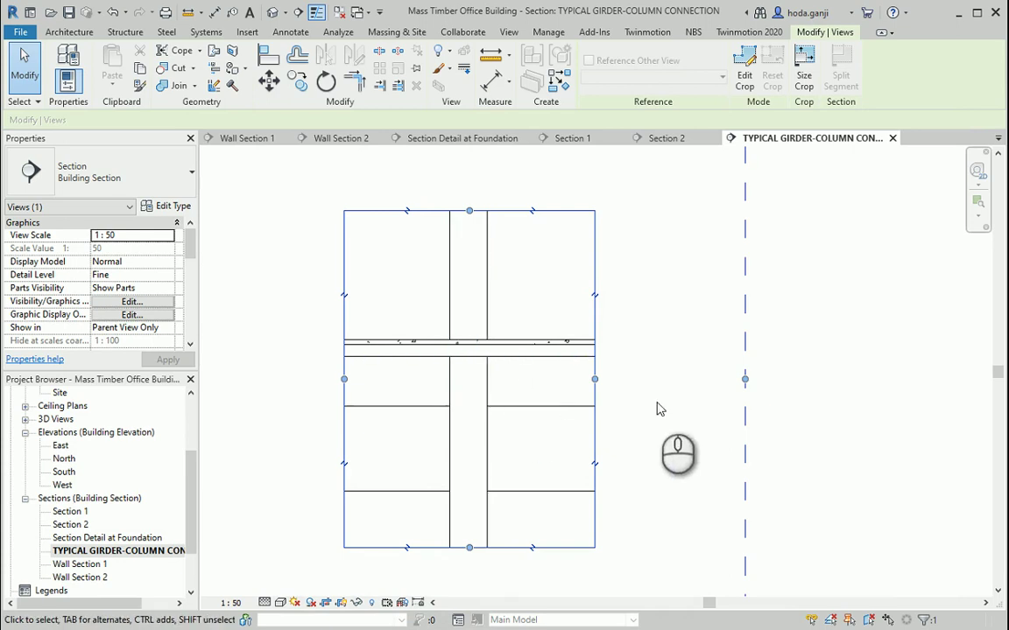
key("alt+Tab")
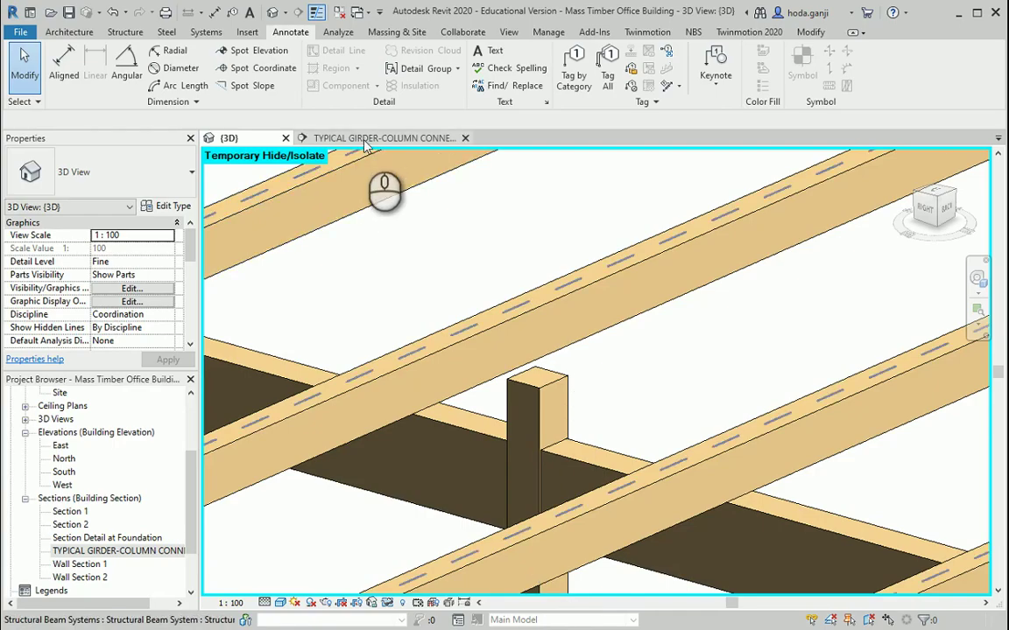
Step: Tile the 3D view and the girder-column connection section side by side (WT)
left_click(366, 140)
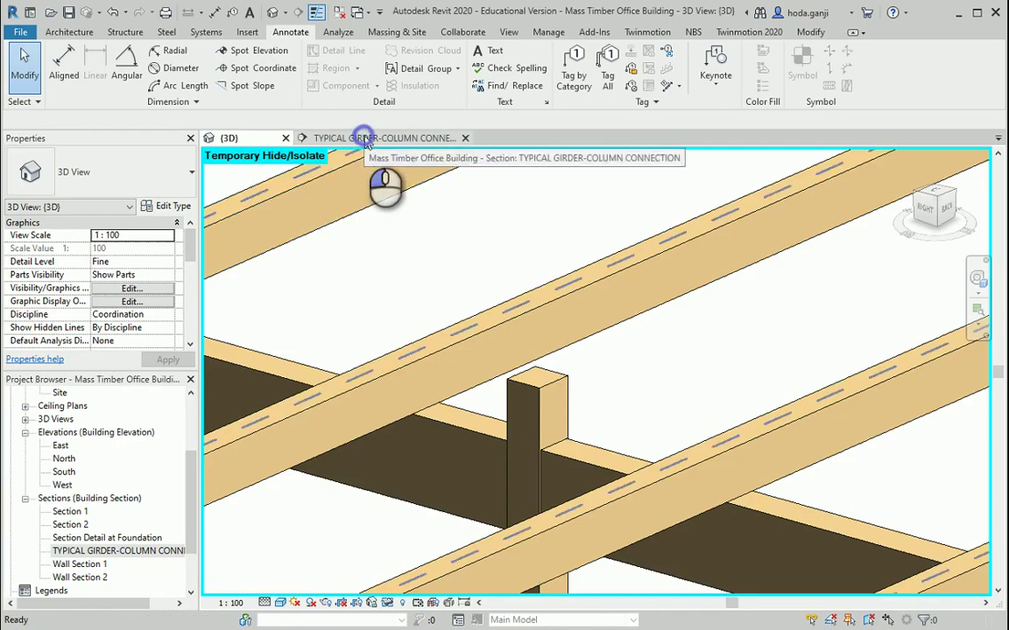
left_click(256, 140)
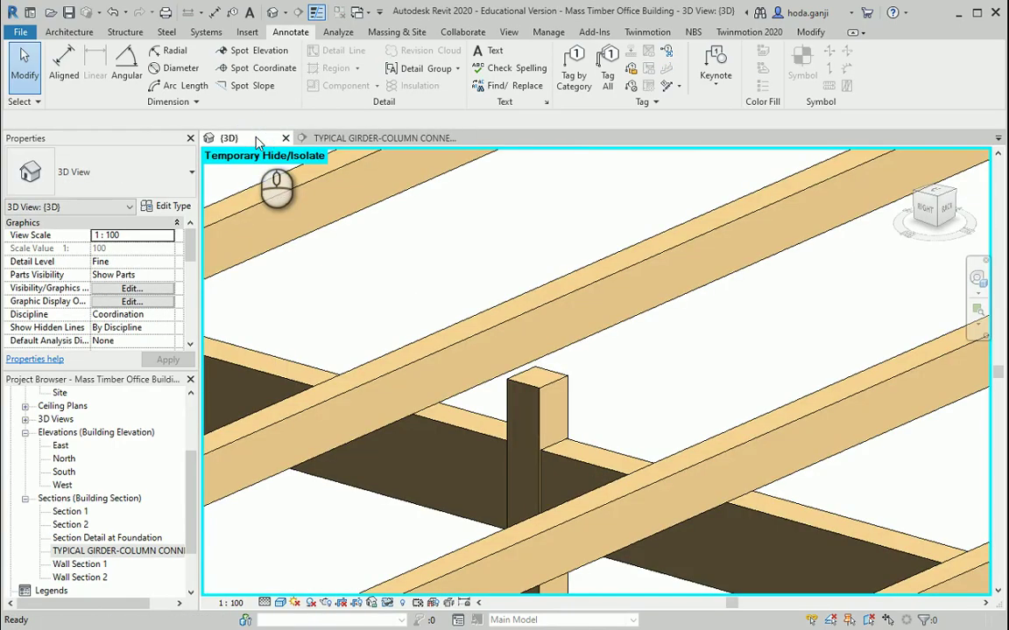
key("w")
key("t")
scroll(328, 386, "down", 3)
scroll(383, 379, "up", 2)
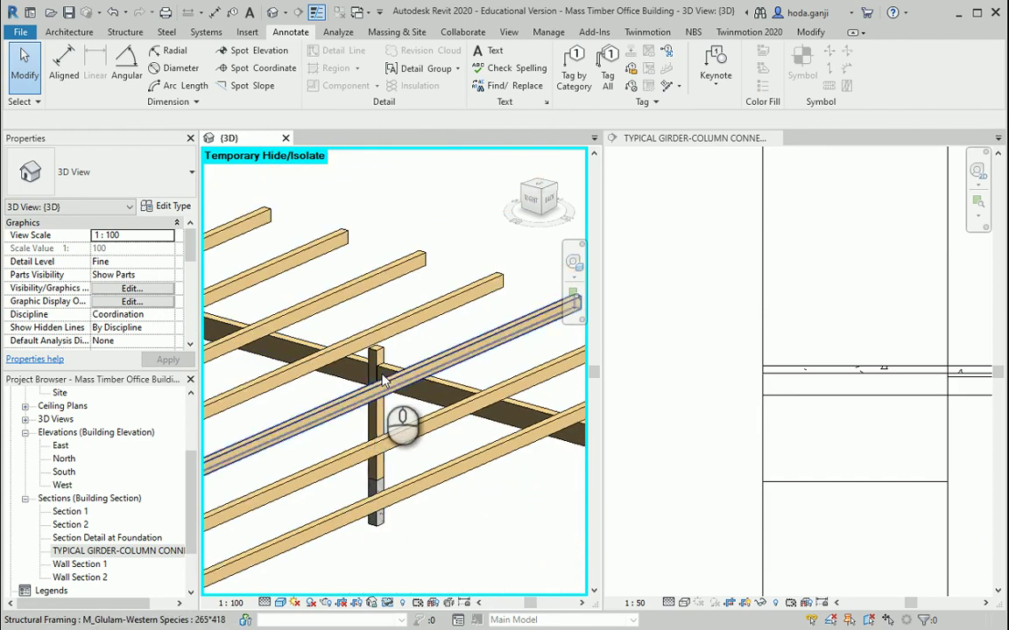
Step: Select the glulam column and set the section's visual style to Hidden Line
left_click(375, 390)
scroll(782, 382, "down", 2)
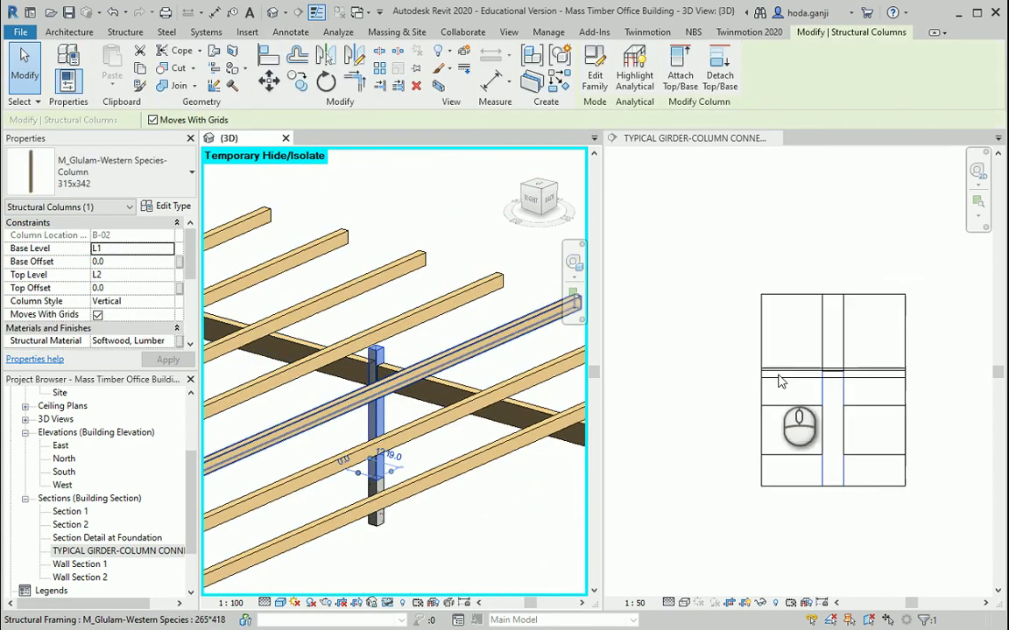
scroll(782, 381, "up", 3)
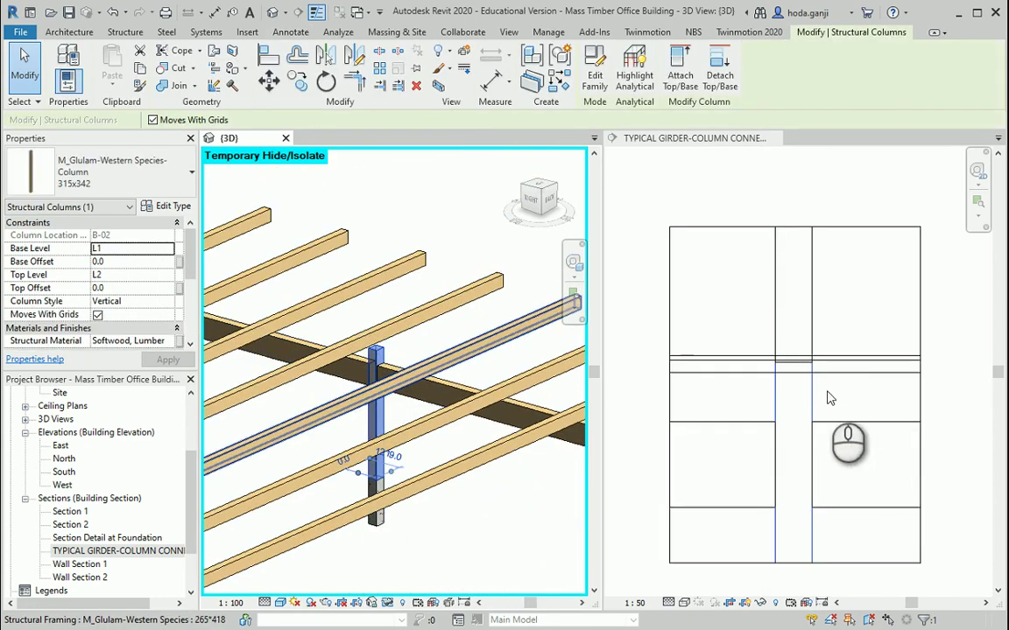
left_click(683, 602)
left_click(721, 528)
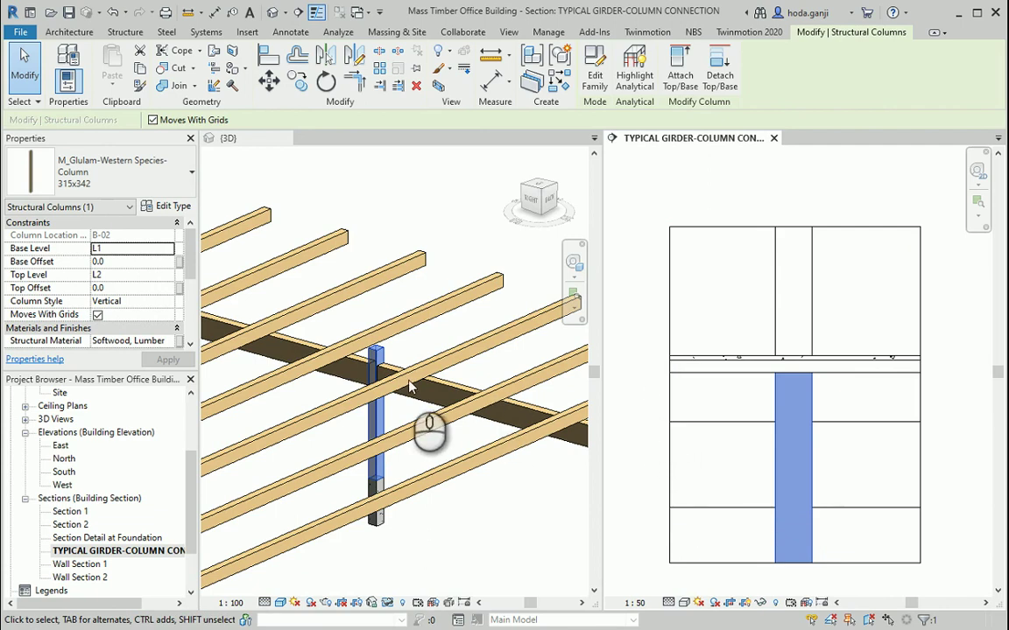
Step: Check the girder and column in the 3D and section views, then deselect
left_click(352, 370)
left_click(352, 371)
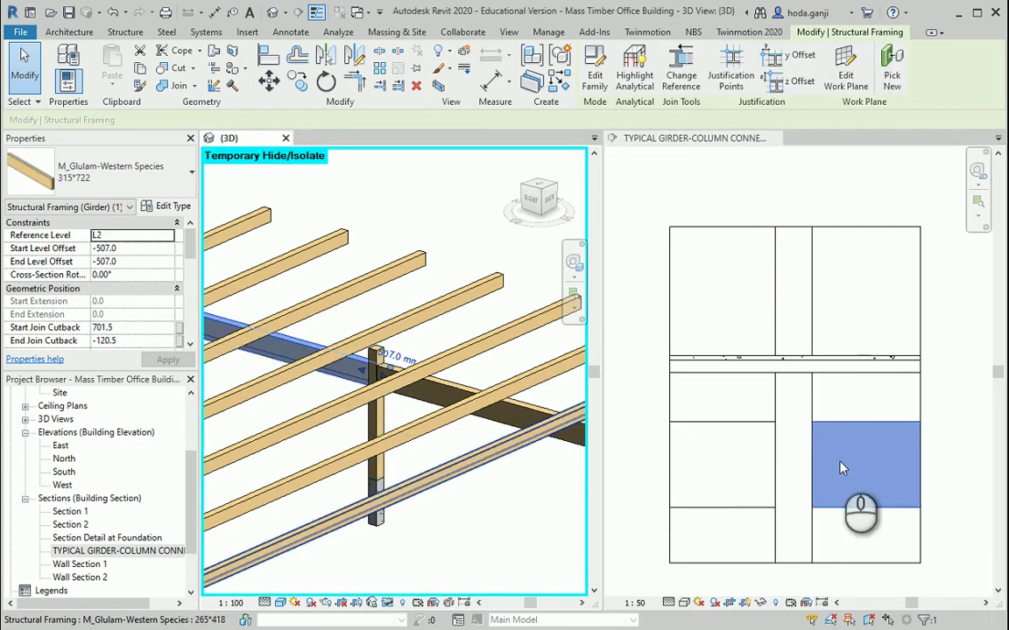
left_click(462, 281)
scroll(390, 377, "up", 5)
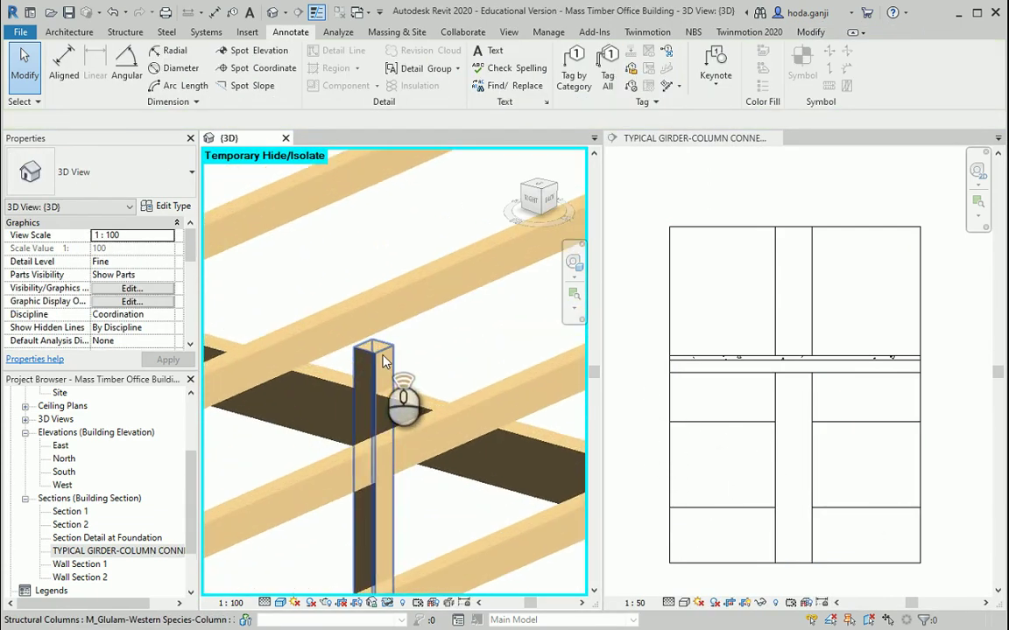
scroll(372, 331, "up", 2)
left_click(806, 434)
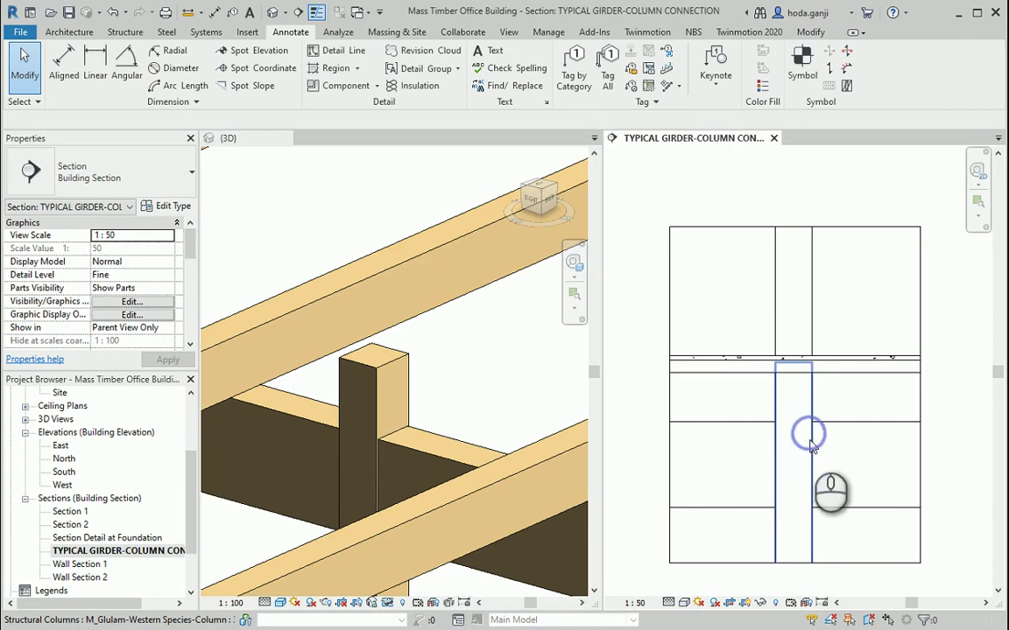
left_click(809, 445)
left_click(475, 350)
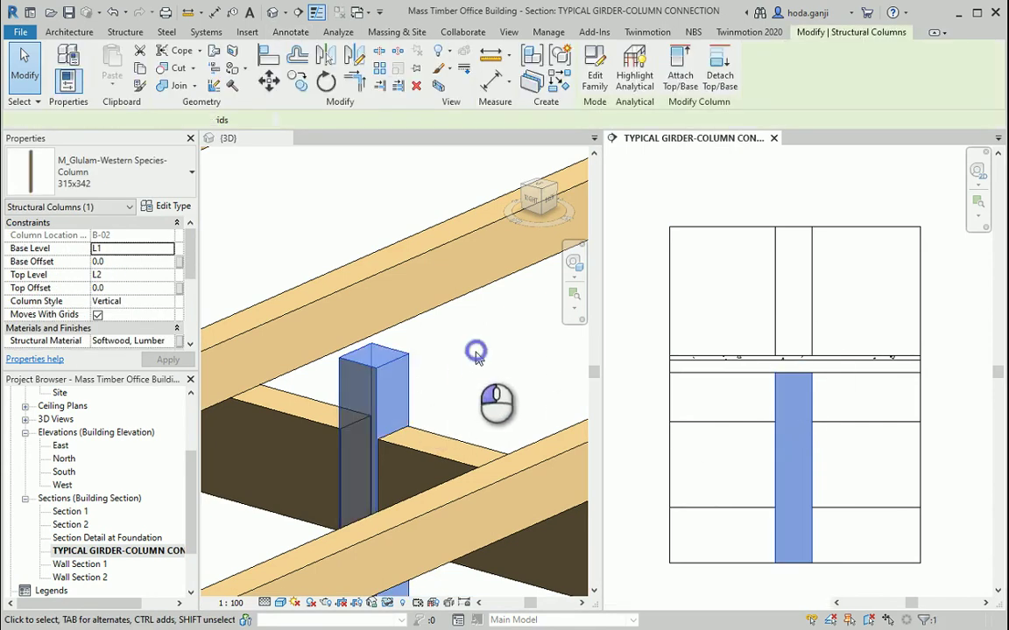
left_click(442, 371)
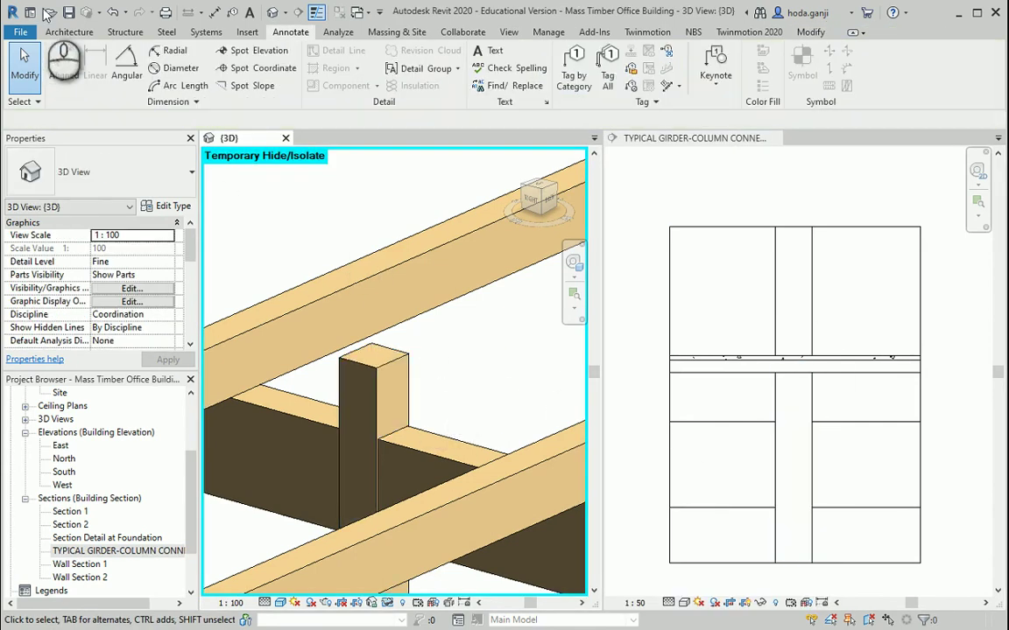
Step: Start Place a Component from the Structure tab and bring up Load Family
left_click(123, 32)
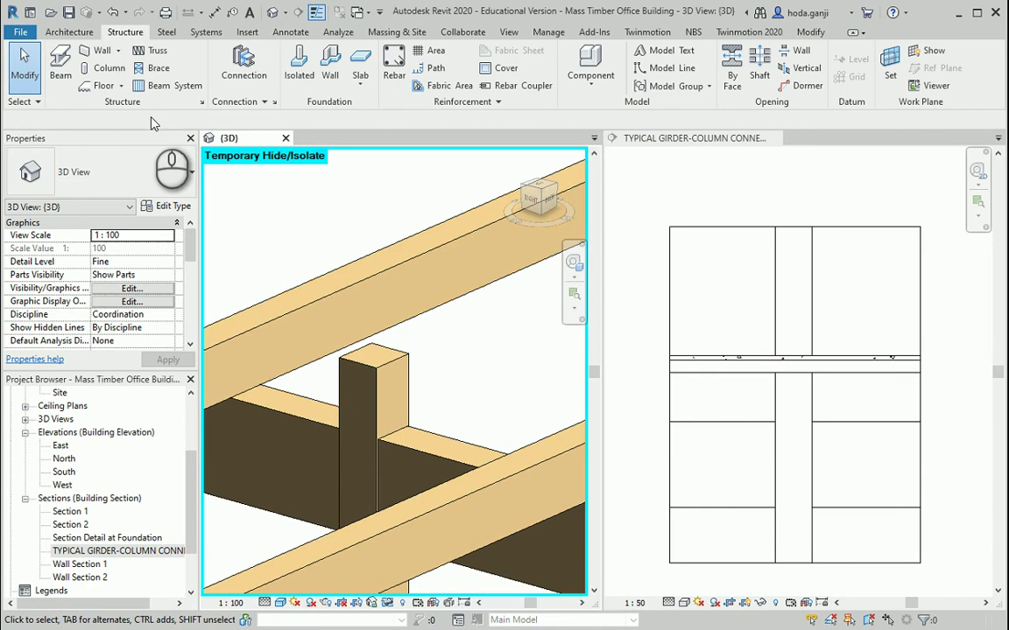
left_click(593, 82)
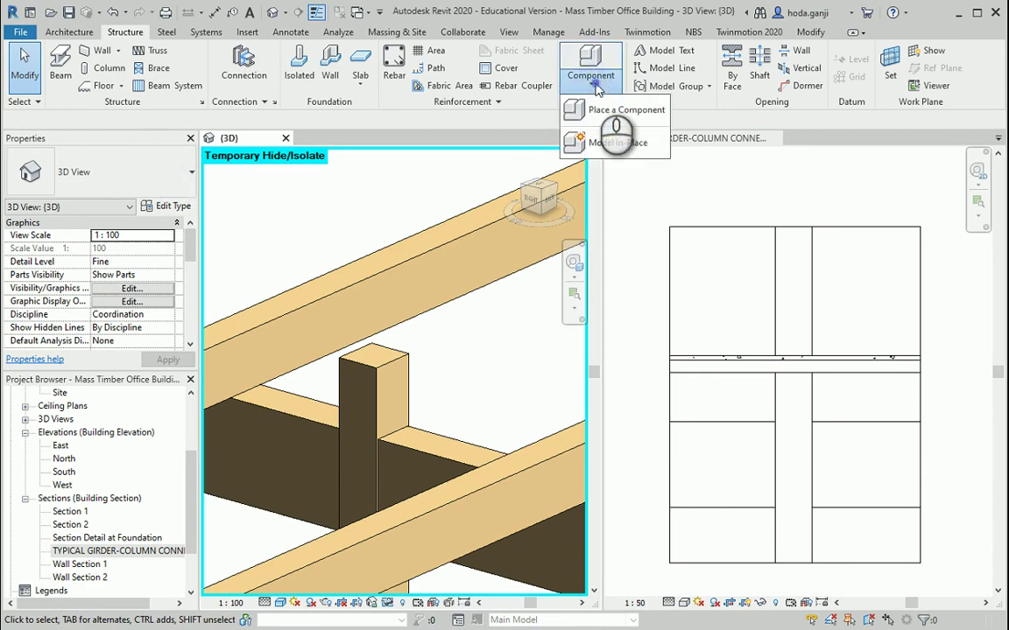
left_click(613, 110)
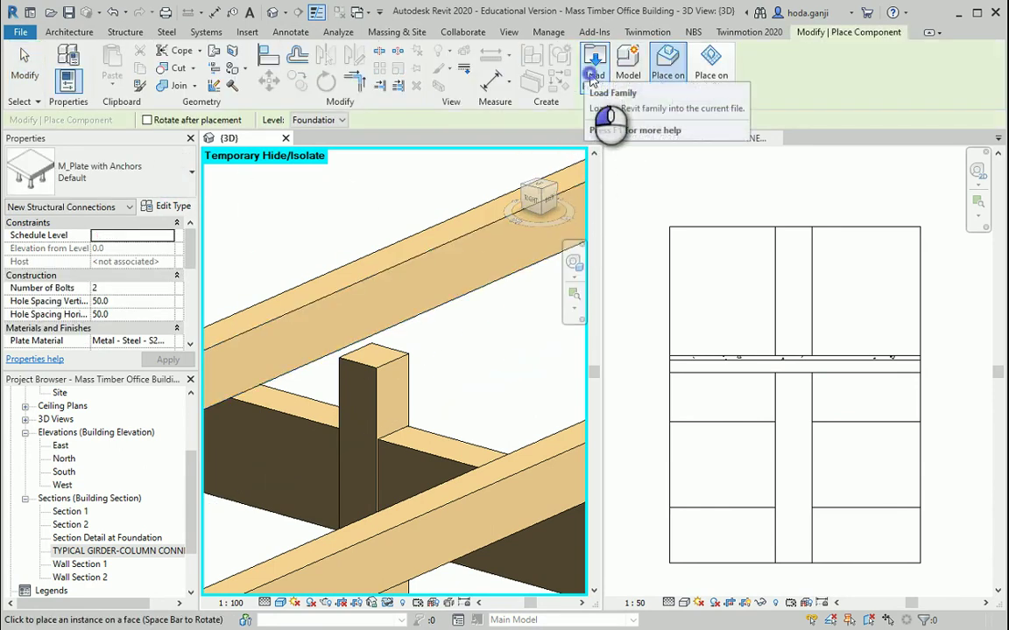
left_click(598, 70)
Step: Load M_Plate with Anchors.rfa from Structural Connections > Mounting Parts > Fastening Plates
left_click(687, 174)
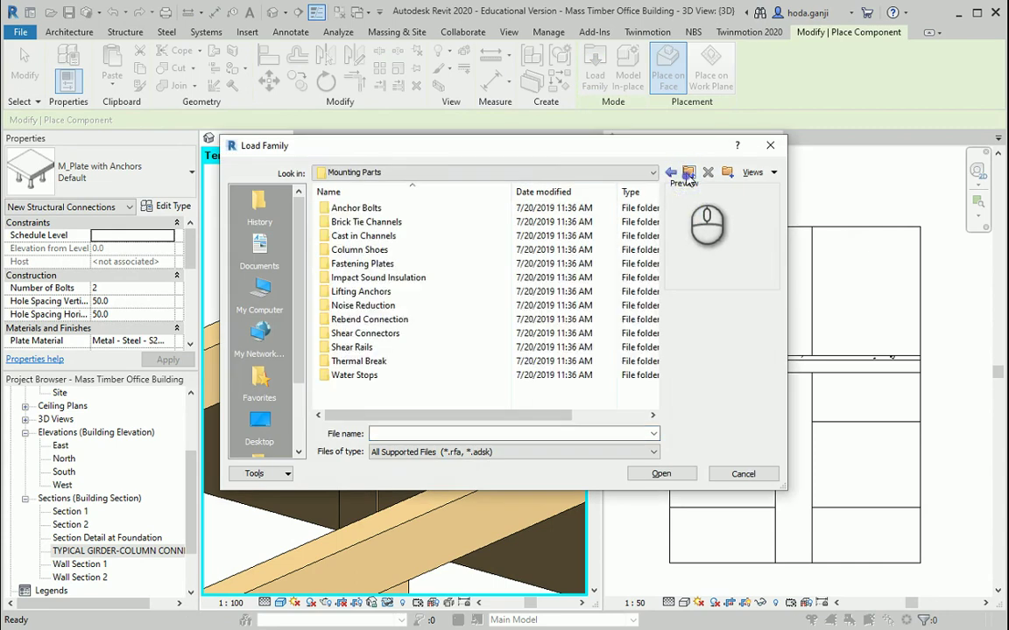
left_click(688, 174)
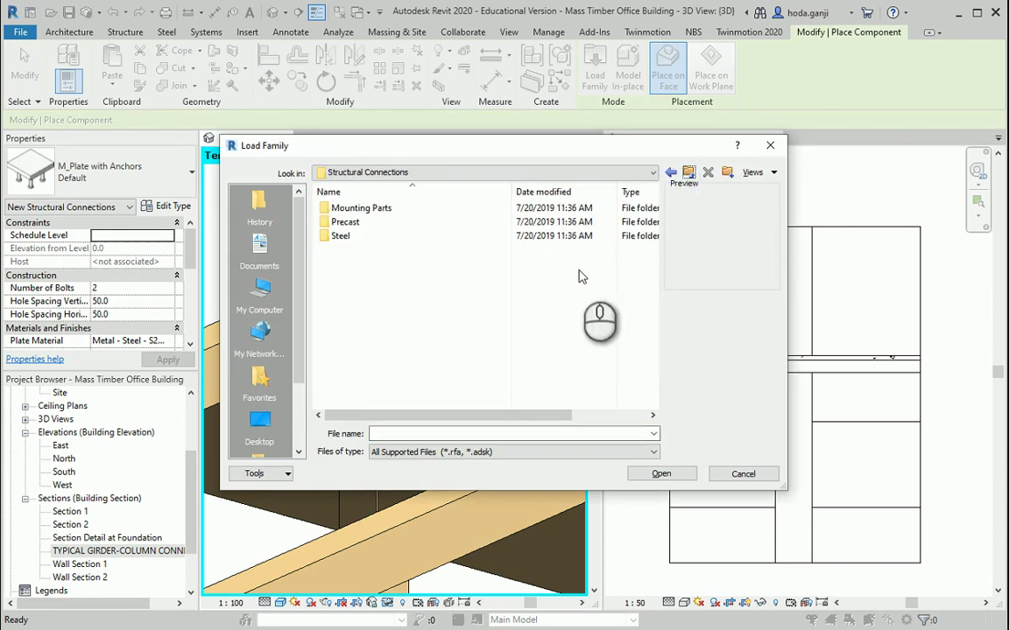
left_click(687, 173)
scroll(482, 346, "down", 10)
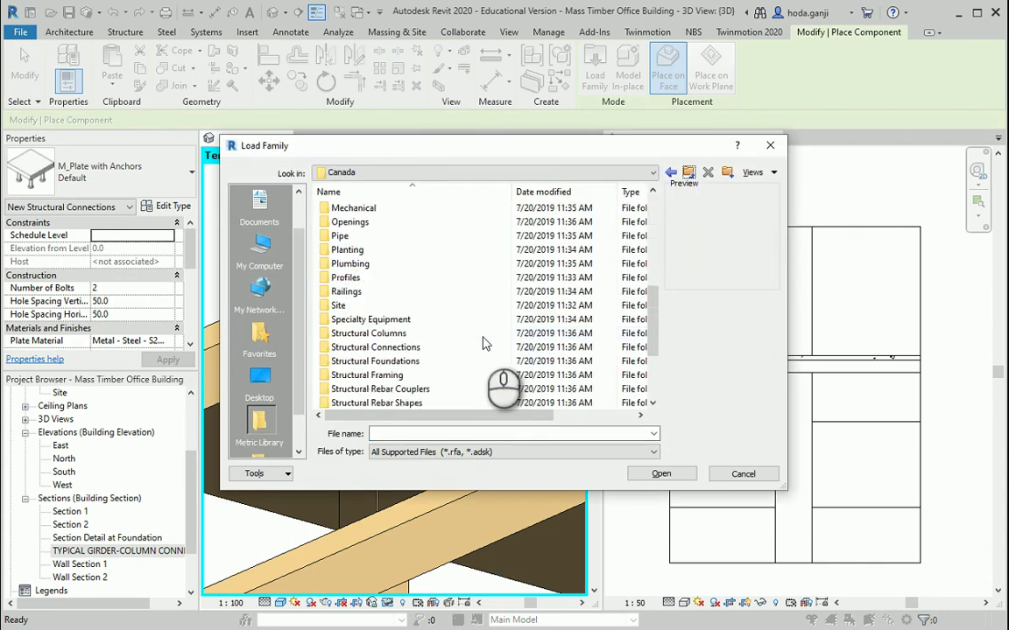
scroll(479, 348, "up", 1)
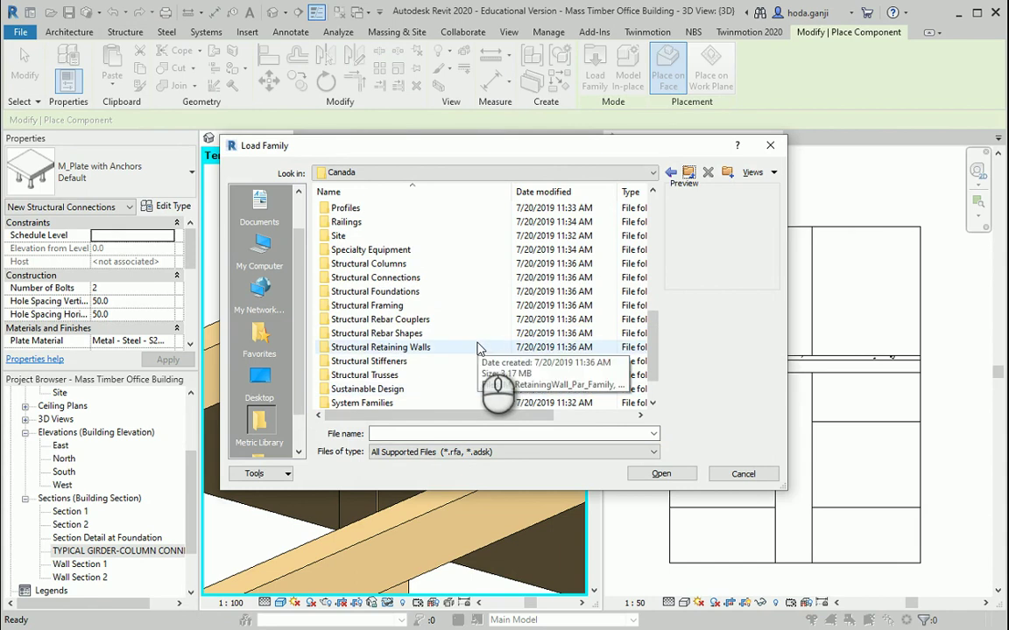
double_click(433, 277)
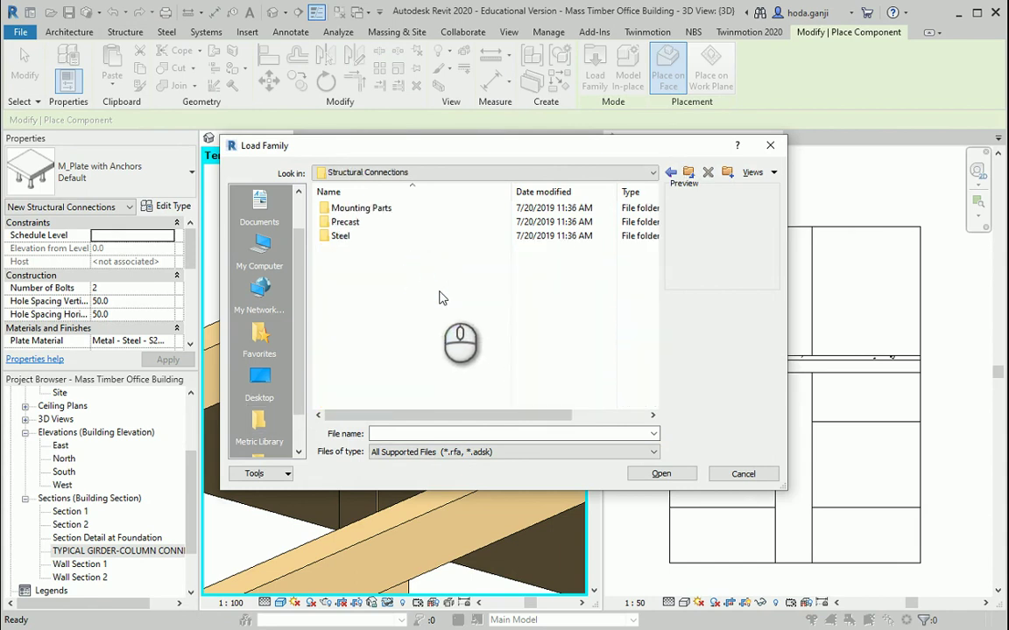
double_click(401, 208)
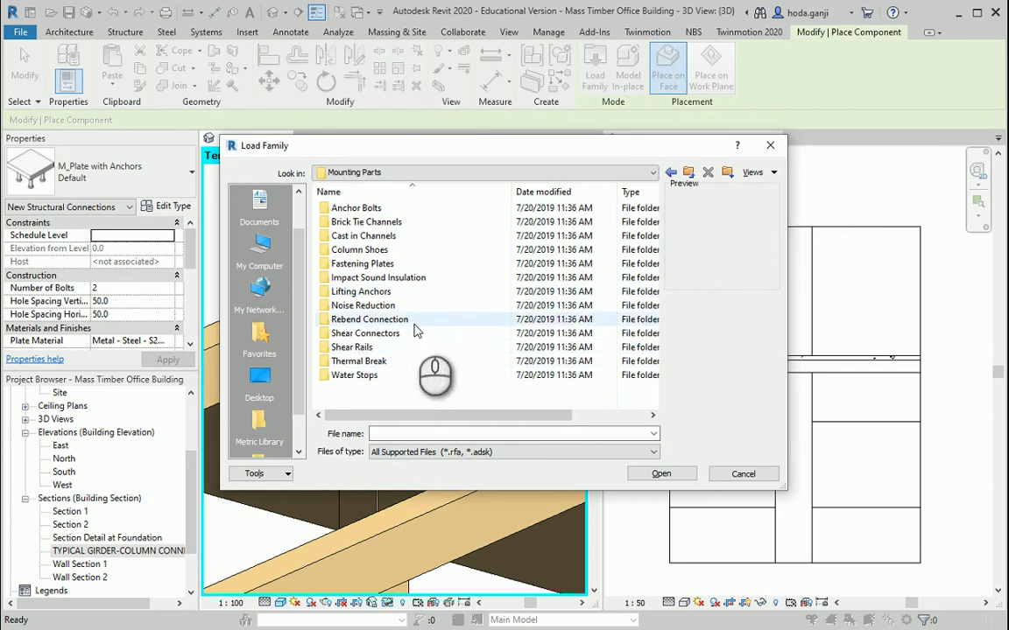
double_click(385, 265)
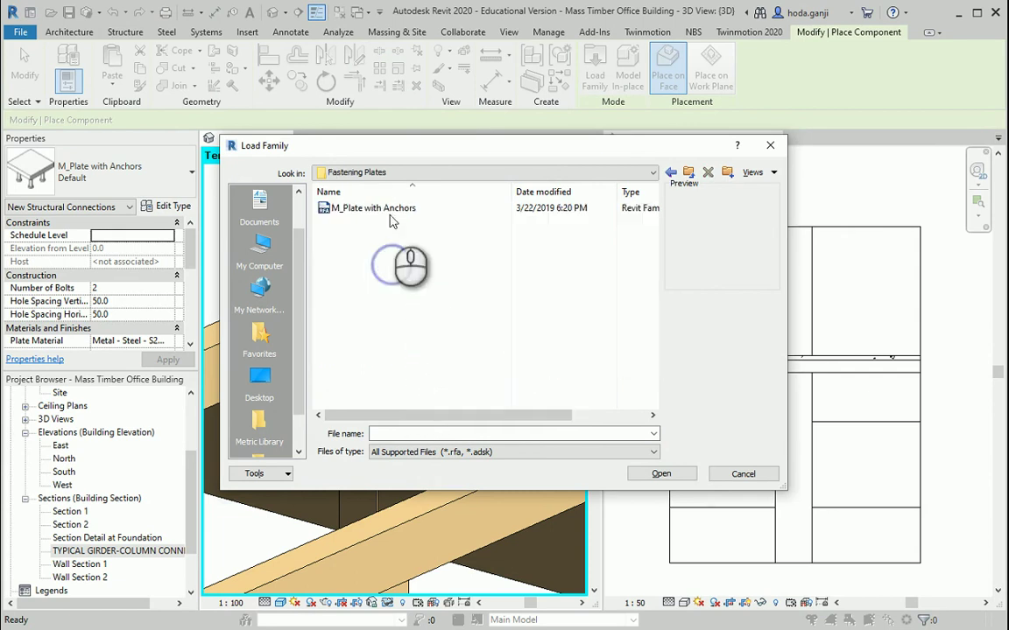
left_click(379, 207)
left_click(661, 474)
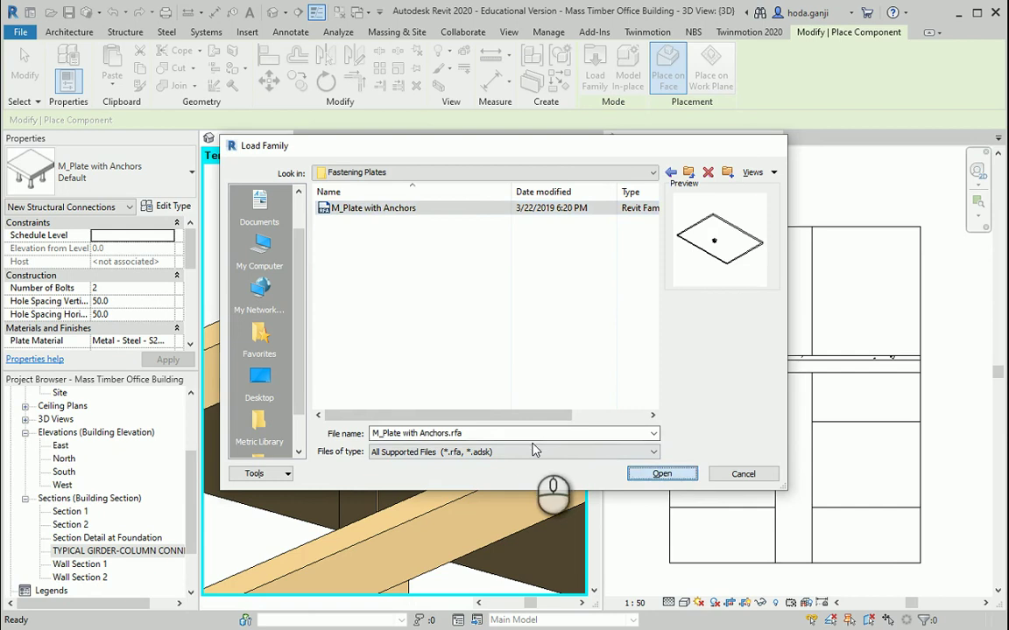
scroll(364, 351, "up", 5)
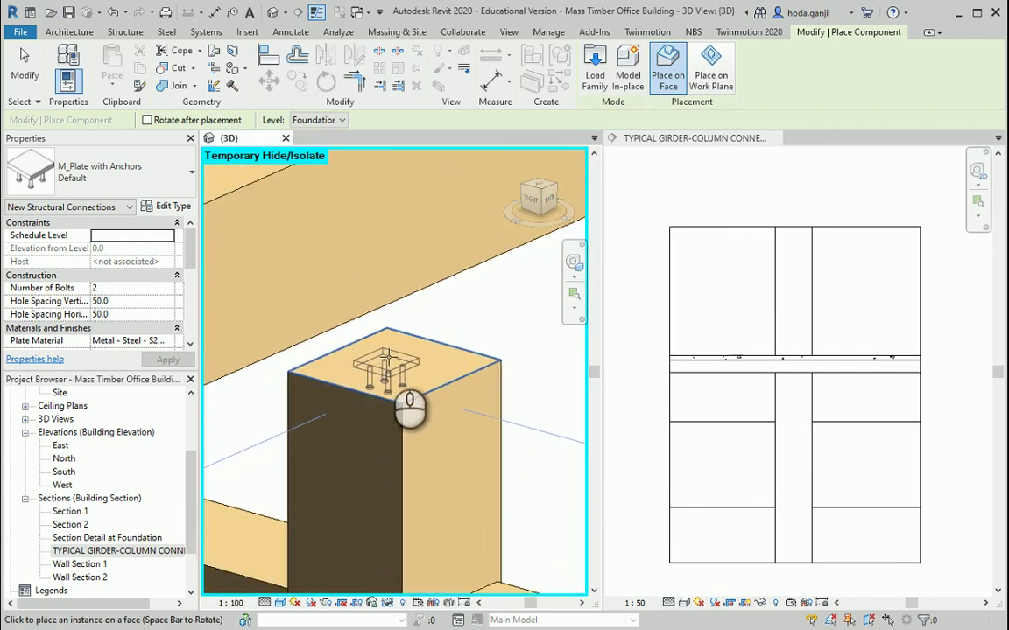
Step: Place the anchor plate on the glulam column's top face and show the section in Wireframe
scroll(386, 375, "up", 2)
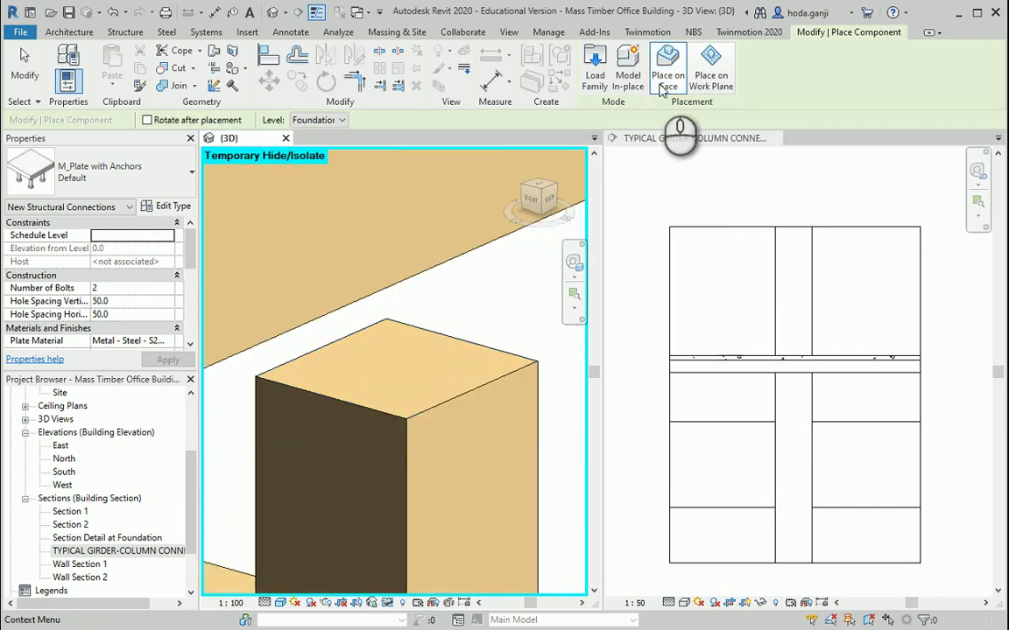
left_click(398, 356)
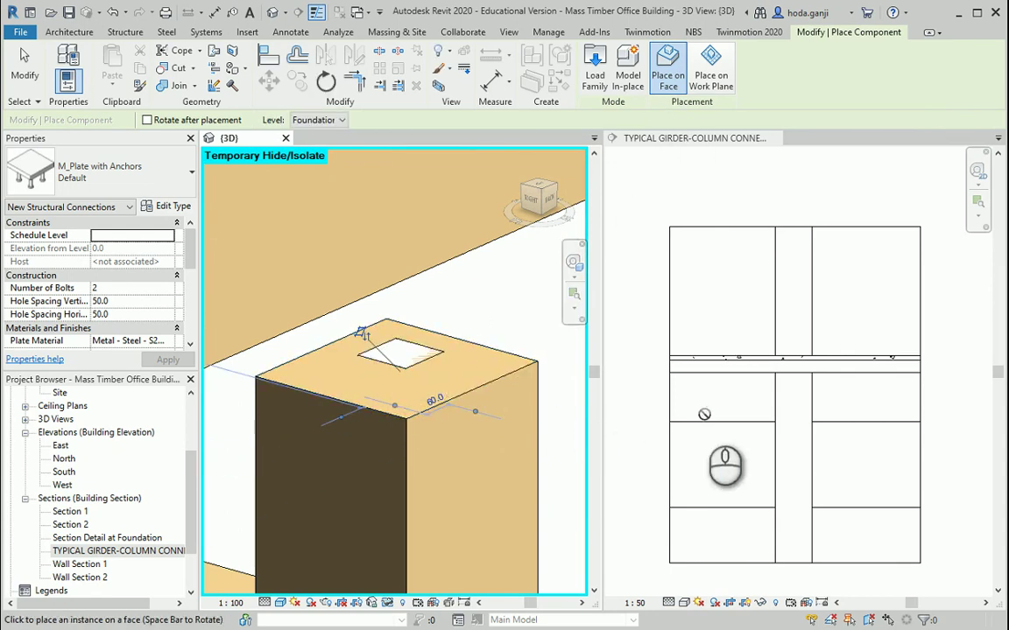
left_click(685, 609)
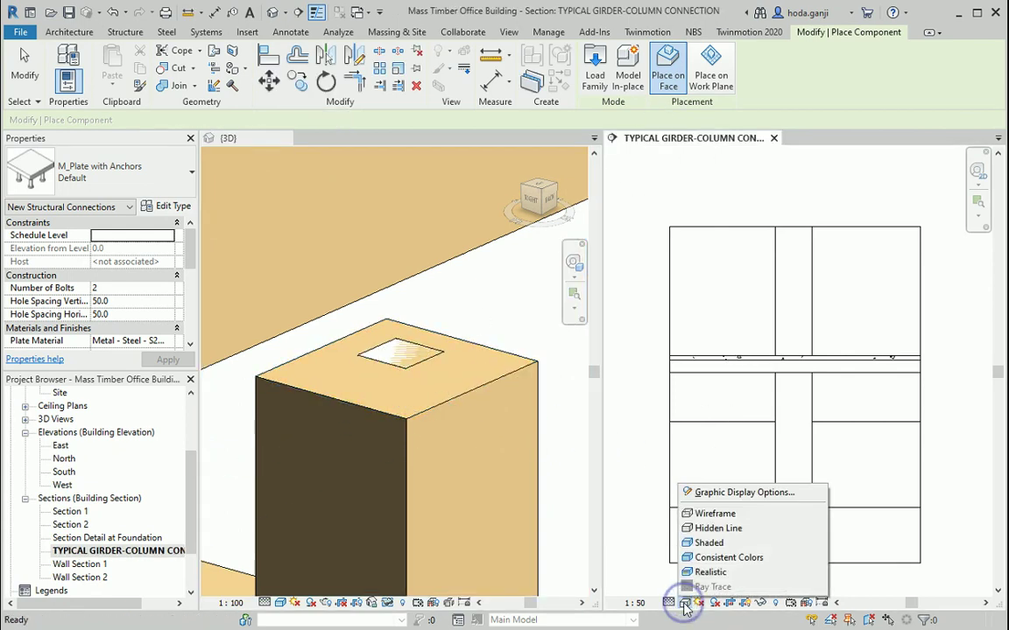
left_click(714, 513)
scroll(792, 368, "up", 2)
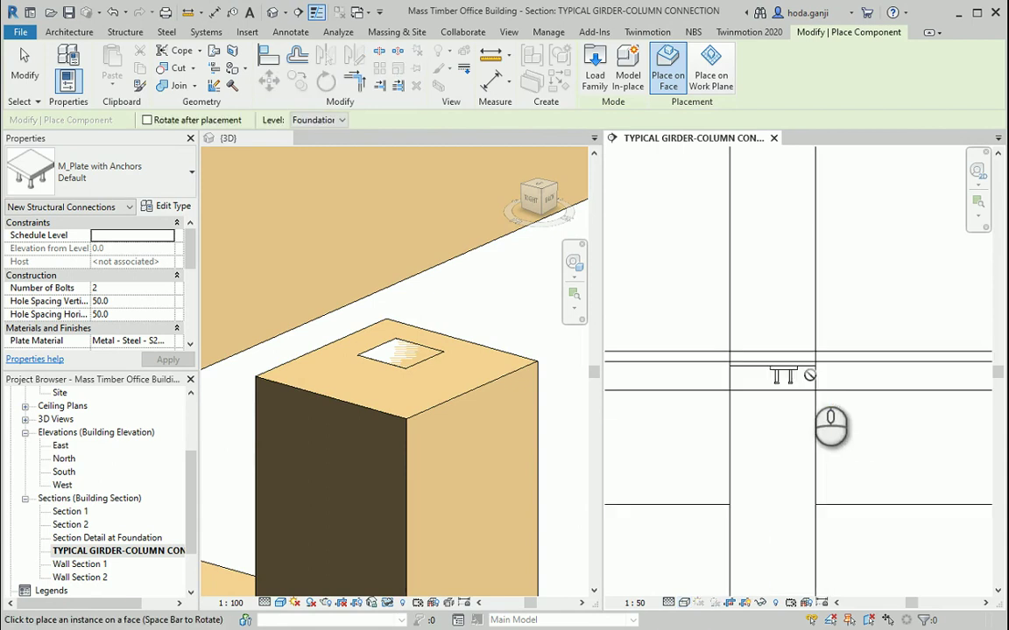
Step: Finish placing, then make a first alignment of the anchor plate to the column centre line in the section
key("Escape")
left_click(763, 337)
scroll(760, 329, "up", 2)
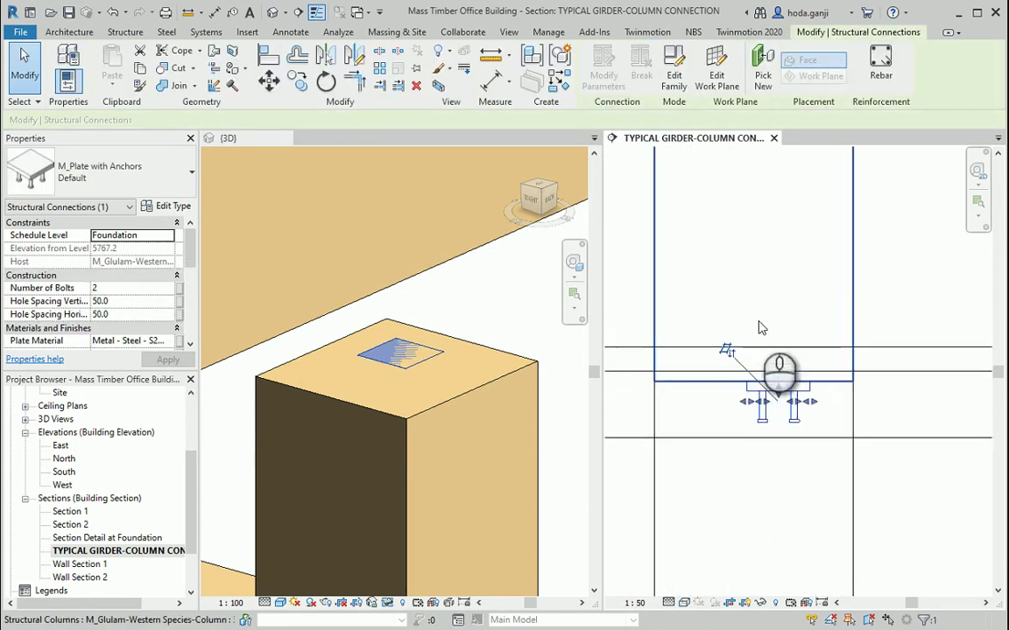
key("Escape")
key("l")
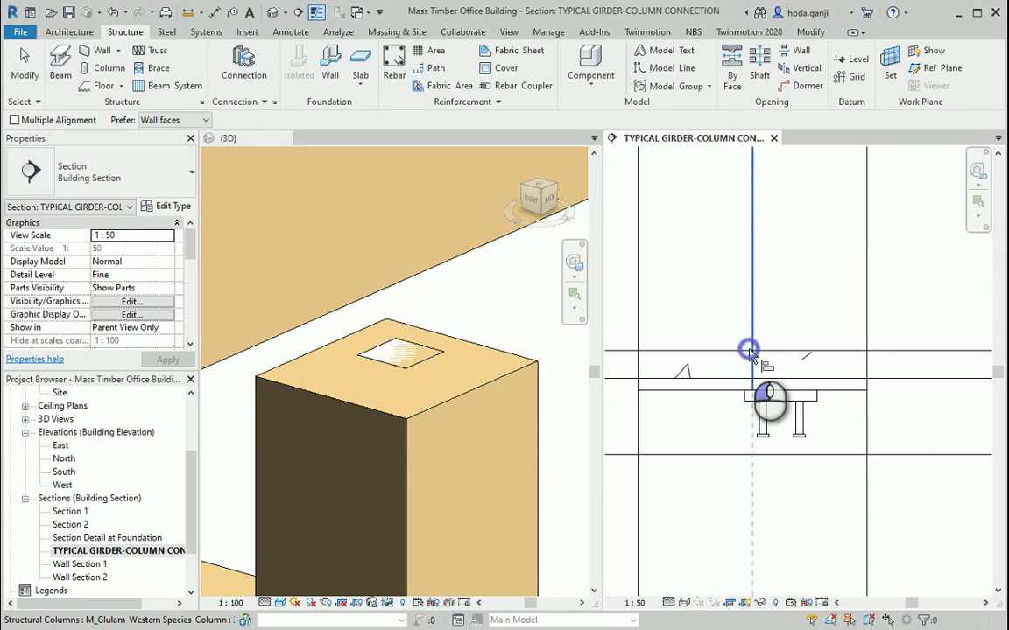
left_click(777, 405)
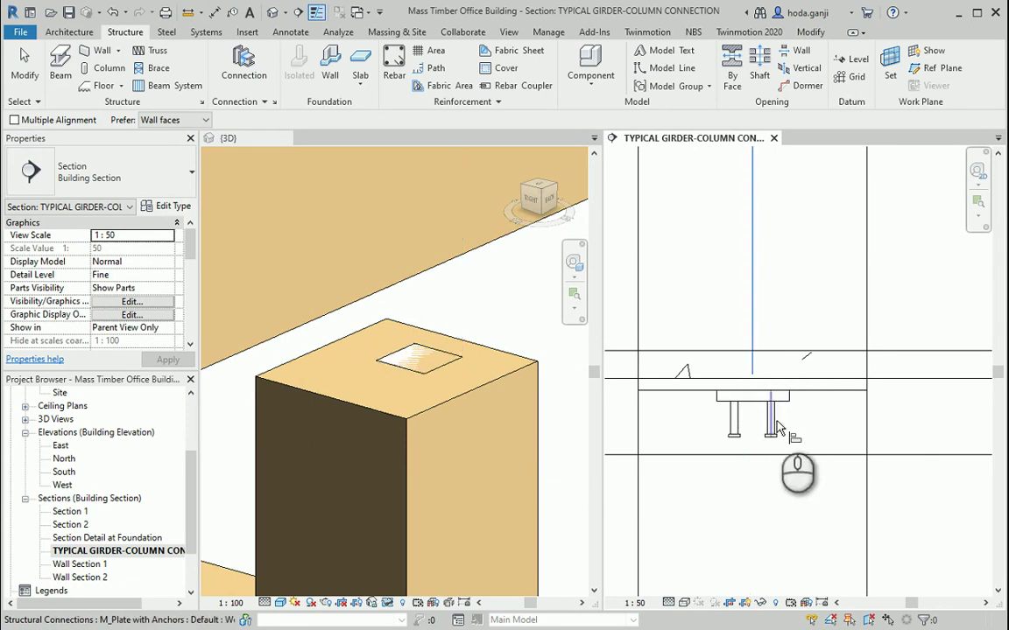
key("Escape")
left_click(793, 440)
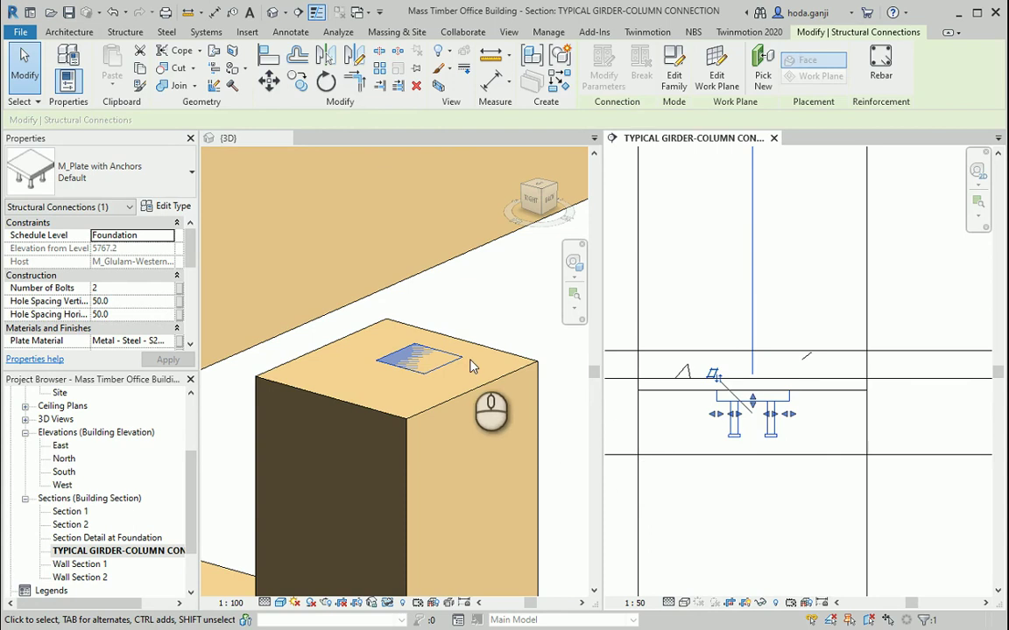
key("Escape")
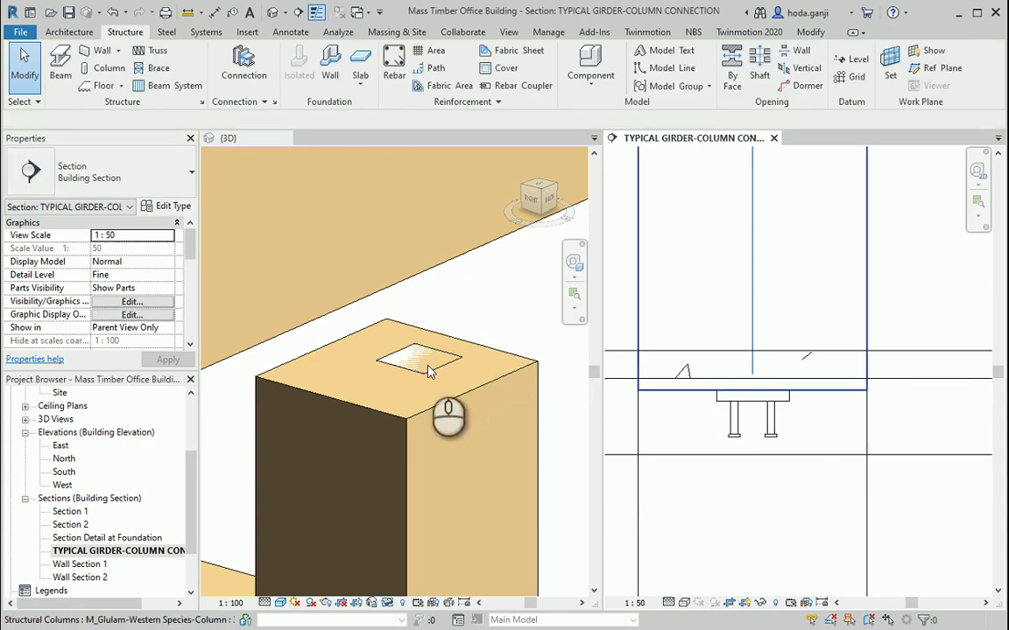
Step: Select the anchor plate in the 3D view and open the L2 floor plan
left_click(429, 372)
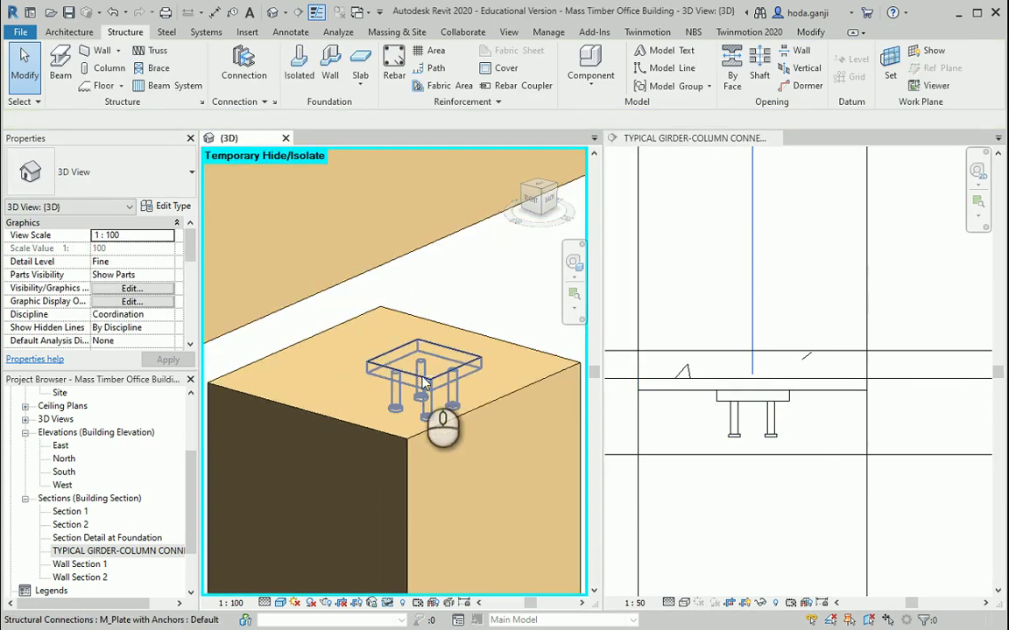
left_click(423, 382)
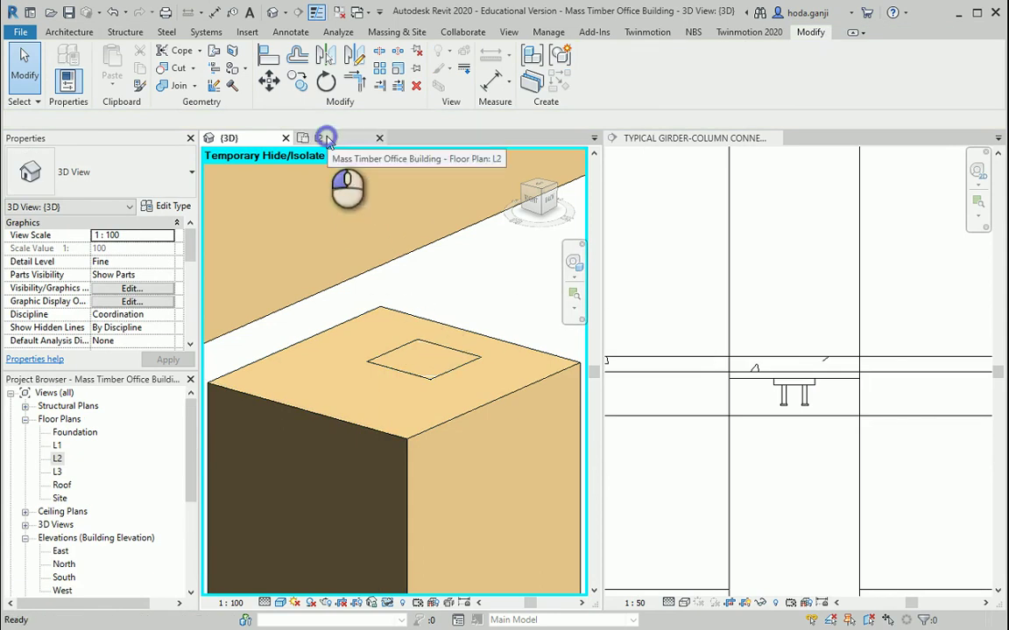
left_click(326, 140)
scroll(350, 333, "up", 4)
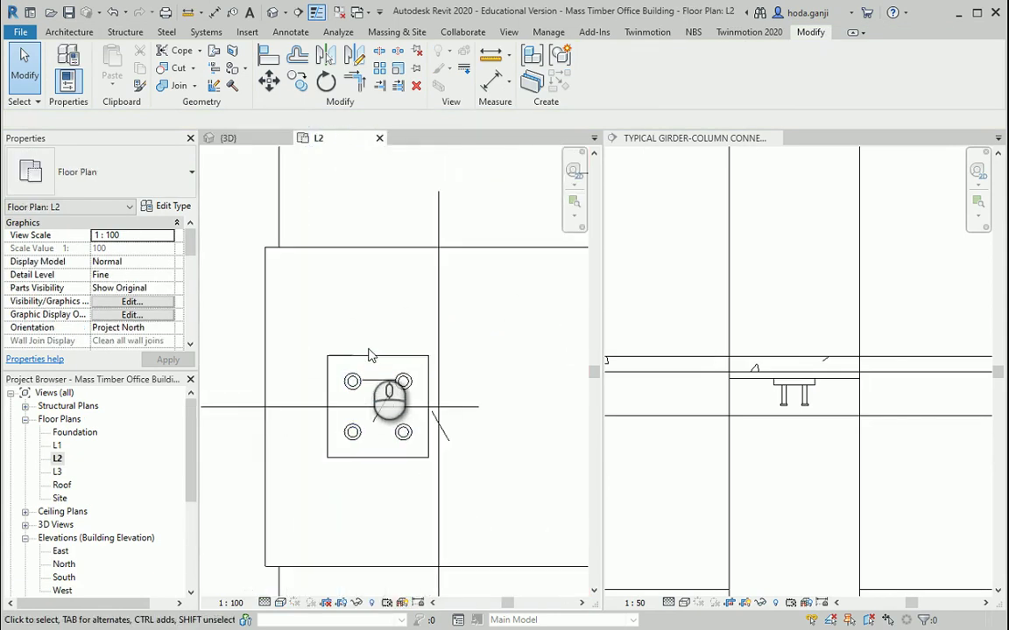
Step: Align the anchor plate onto the column's centre grid line in L2, then return to 3D
key("a")
key("l")
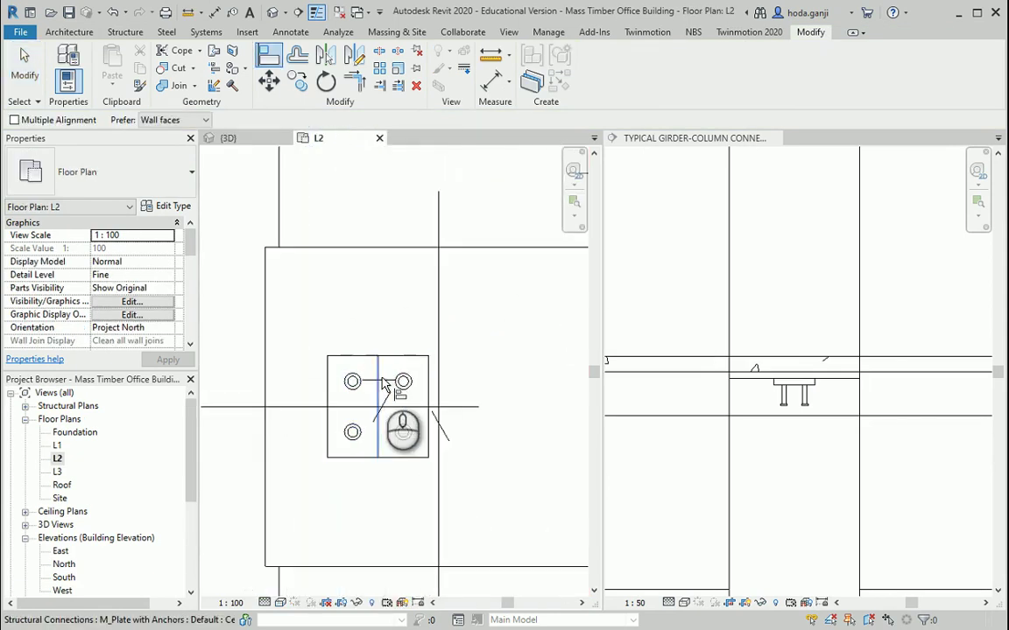
scroll(368, 331, "down", 2)
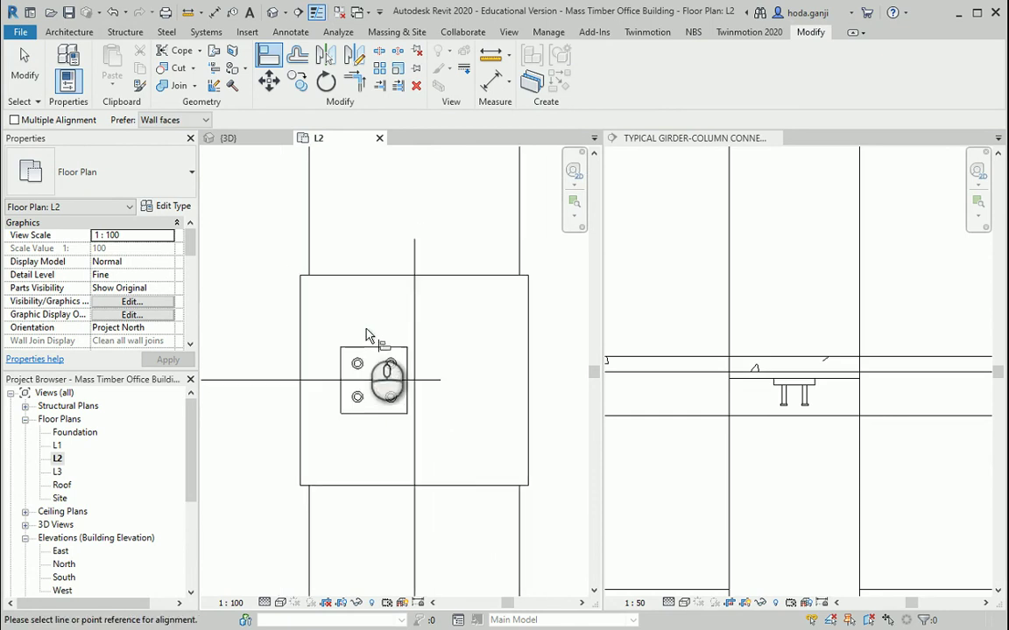
left_click(415, 272)
left_click(377, 375)
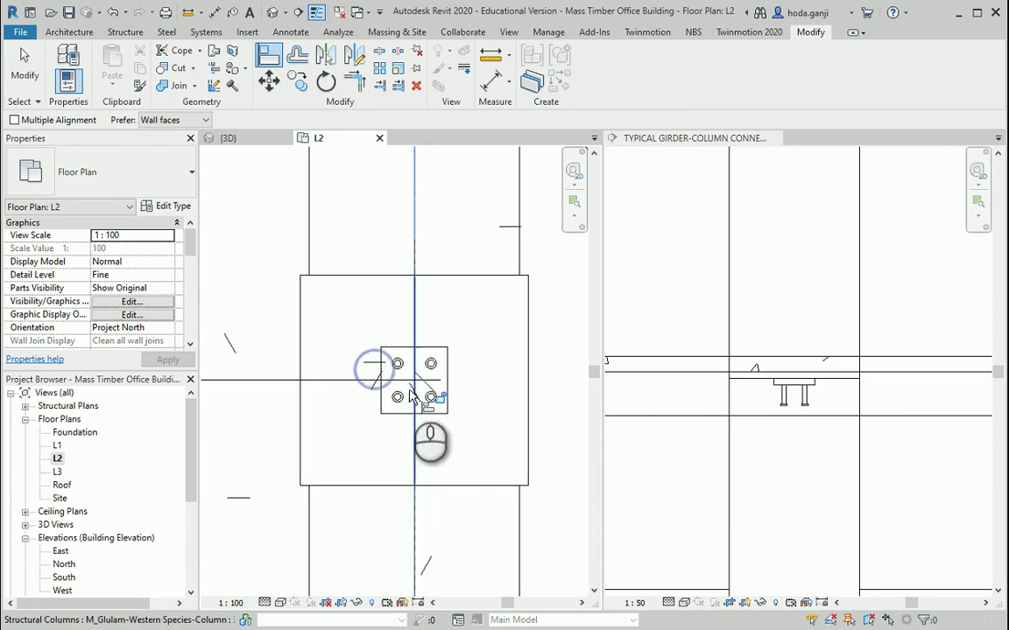
scroll(402, 390, "up", 1)
left_click(228, 137)
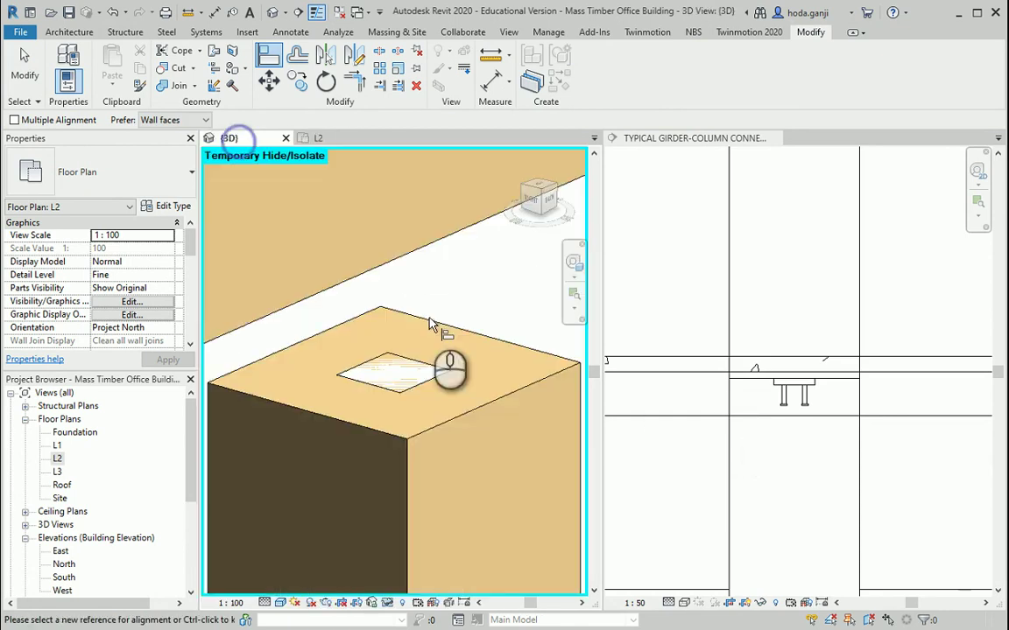
key("Escape")
key("Escape")
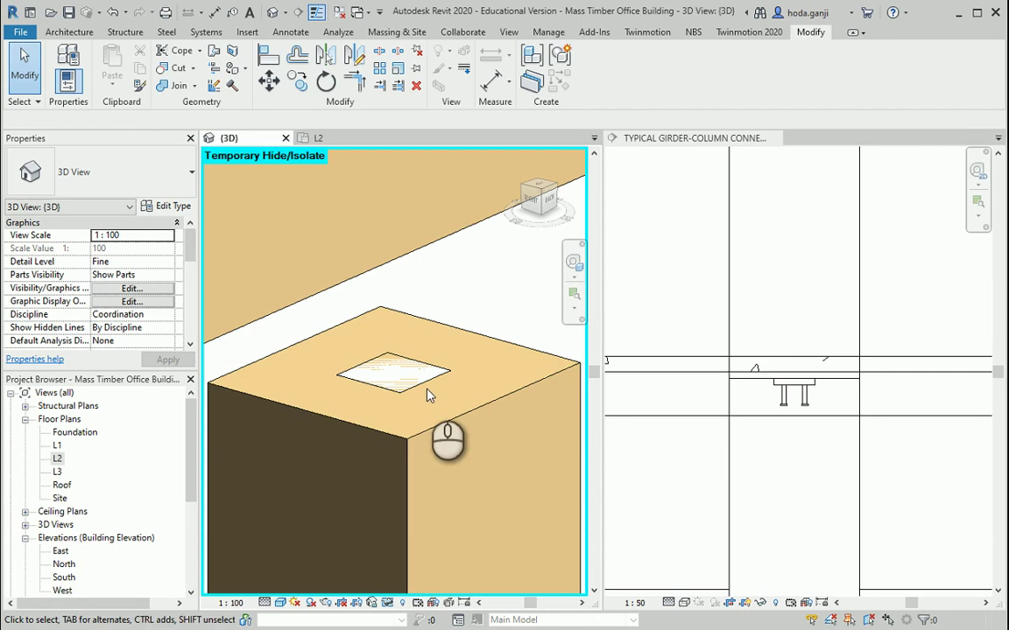
left_click(801, 399)
left_click(806, 399)
scroll(823, 411, "up", 3)
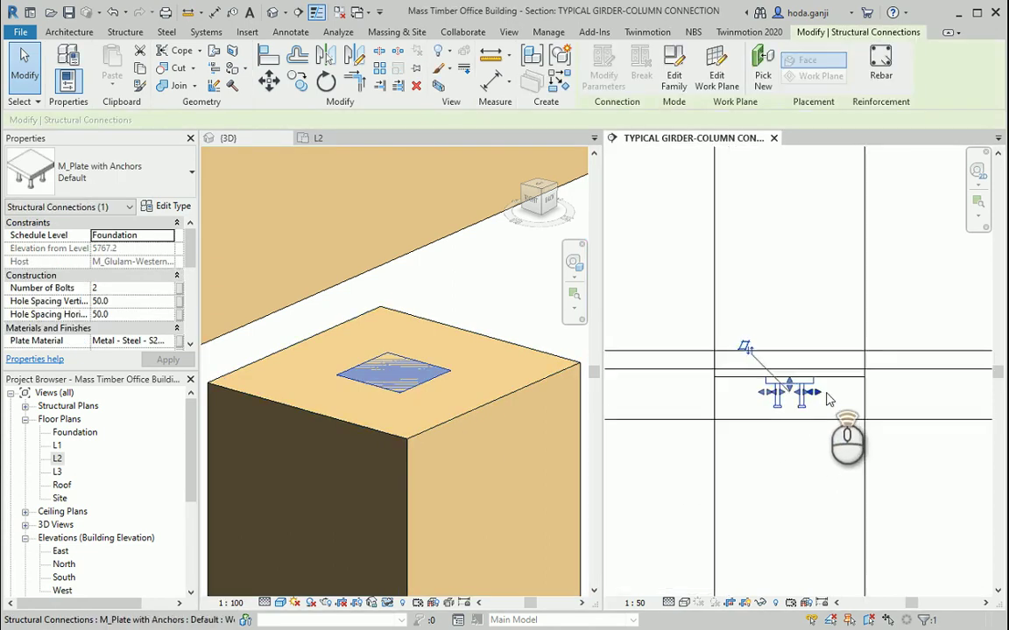
scroll(788, 398, "down", 1)
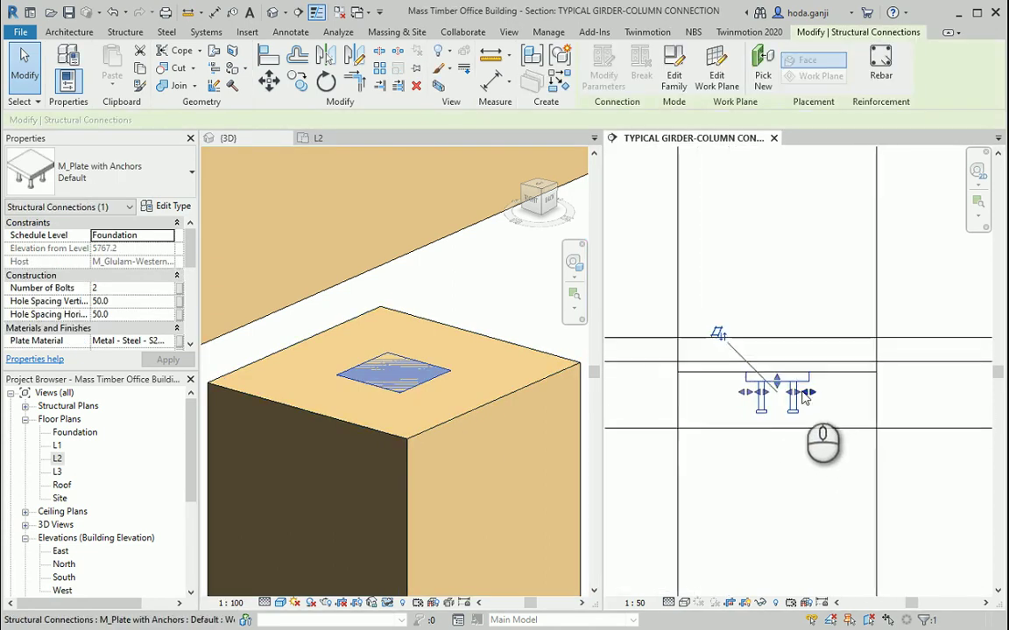
left_click(720, 336)
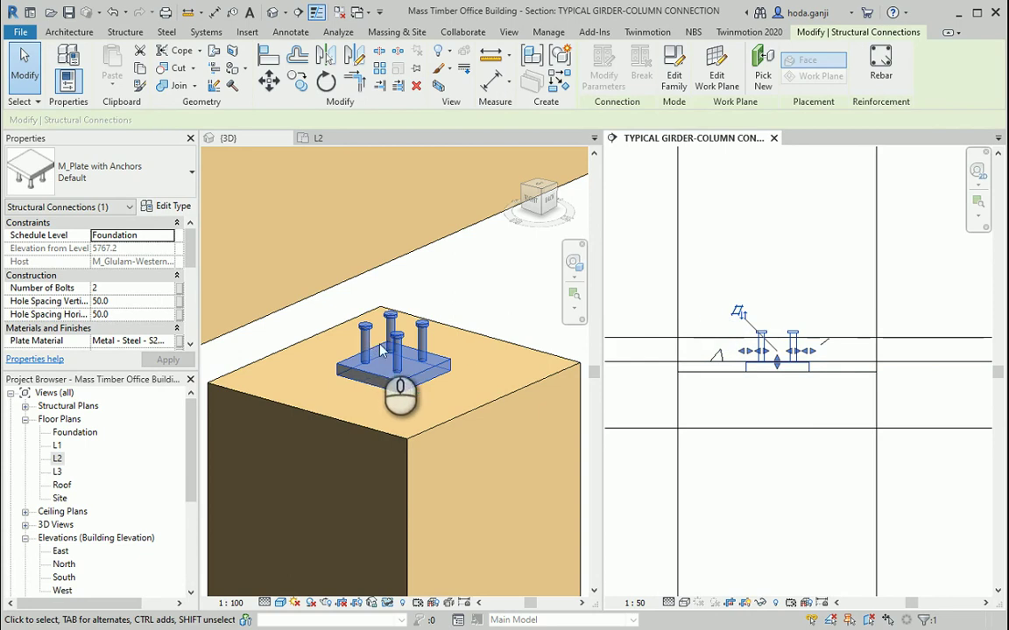
left_click(738, 316)
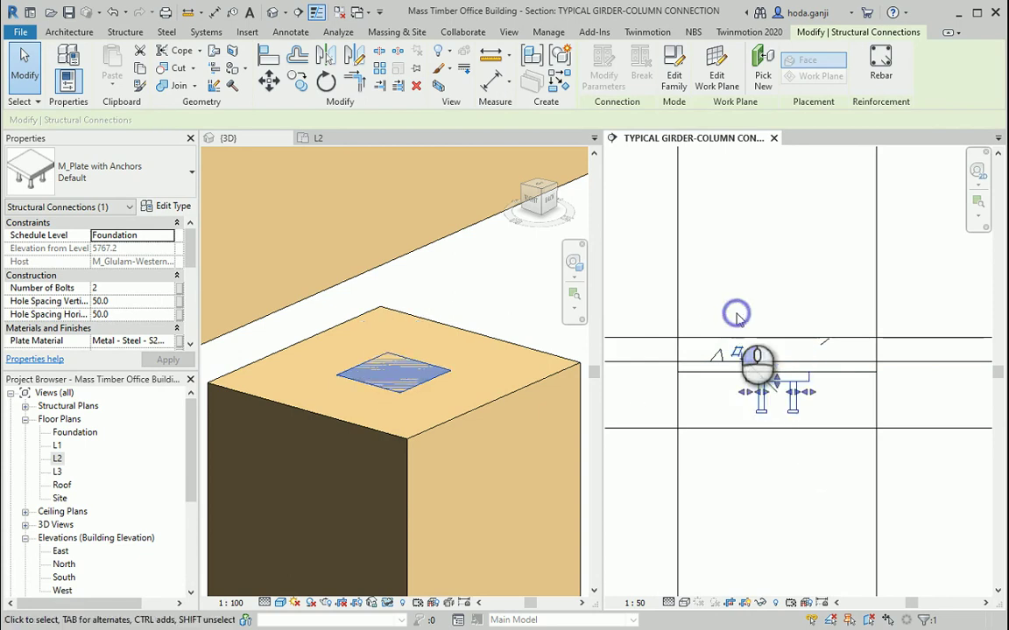
left_click(735, 308)
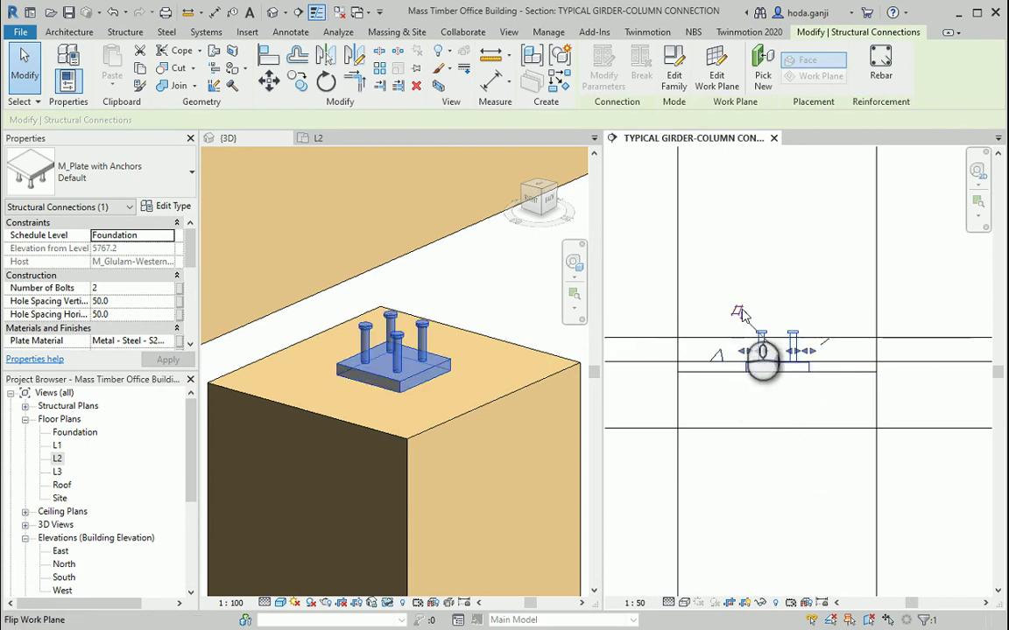
left_click(741, 312)
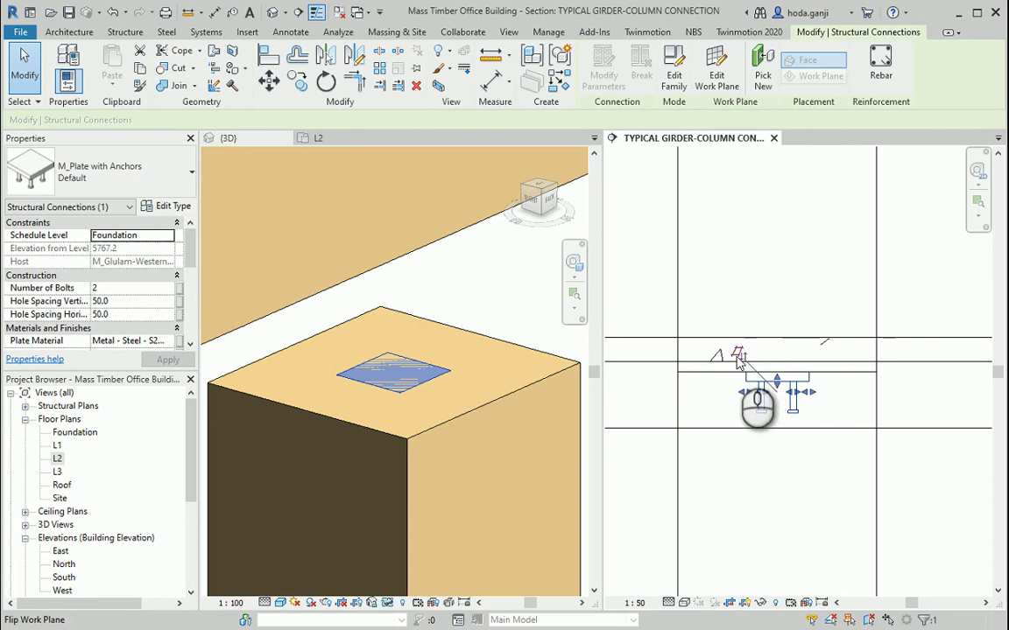
left_click(770, 474)
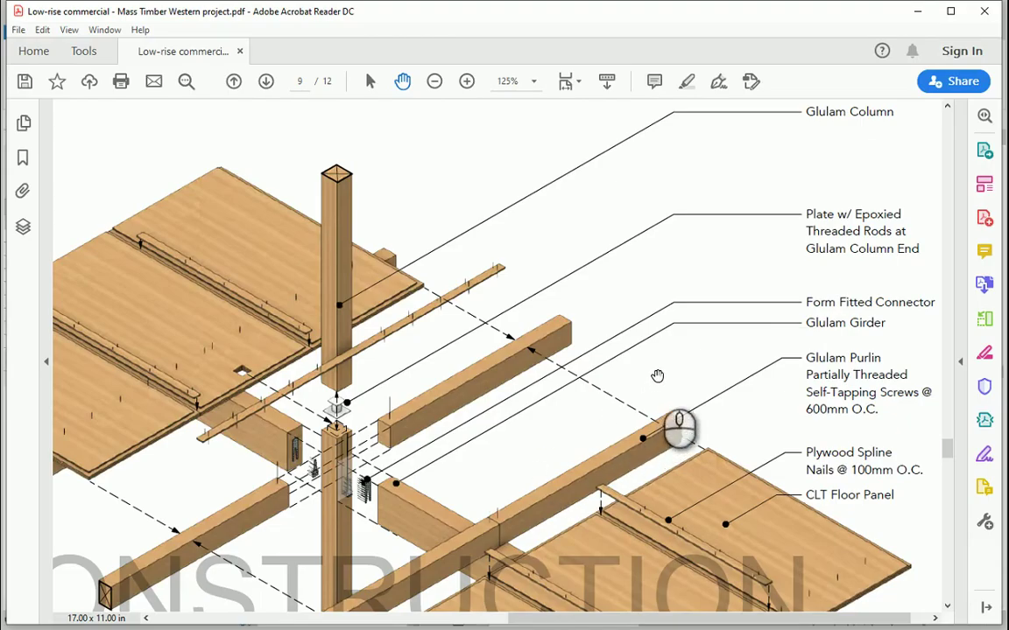
Step: Pan page 12 of the PDF to centre the column connection detail
left_click_drag(657, 376, 639, 369)
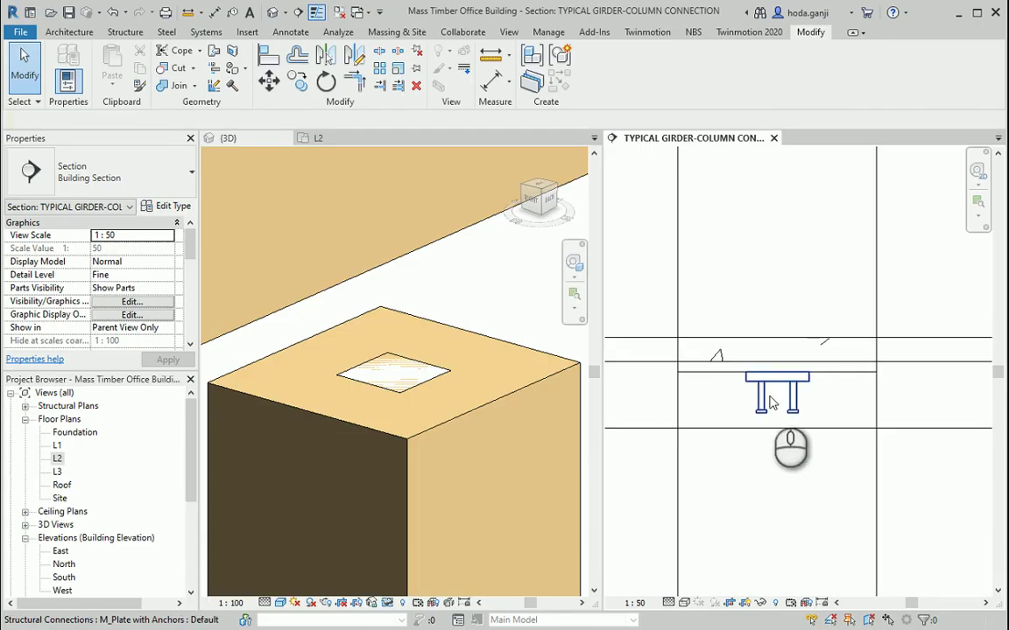
left_click(764, 392)
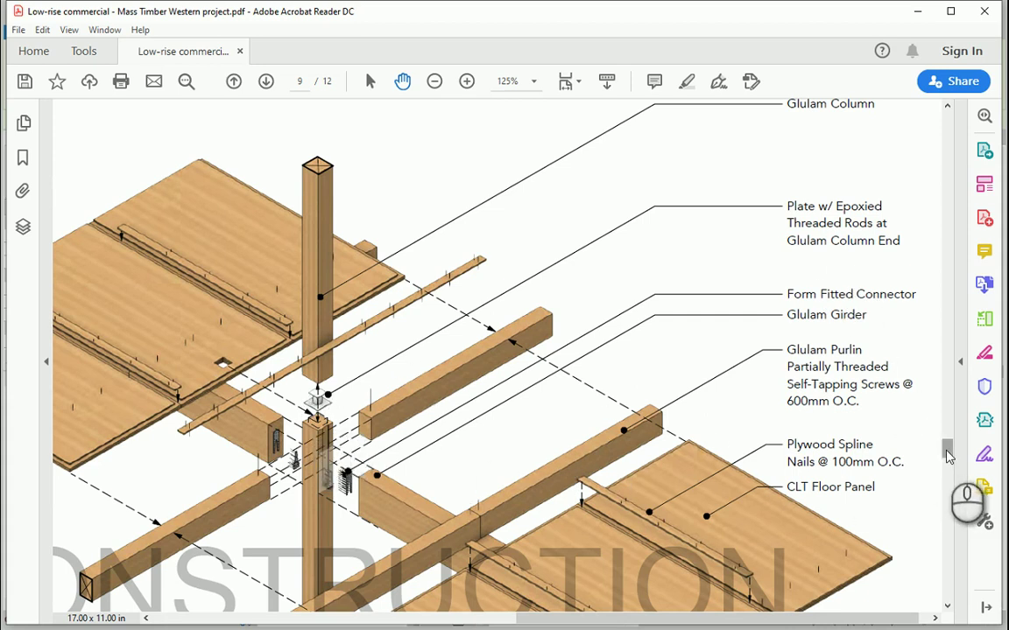
left_click_drag(947, 455, 947, 590)
left_click_drag(295, 486, 885, 500)
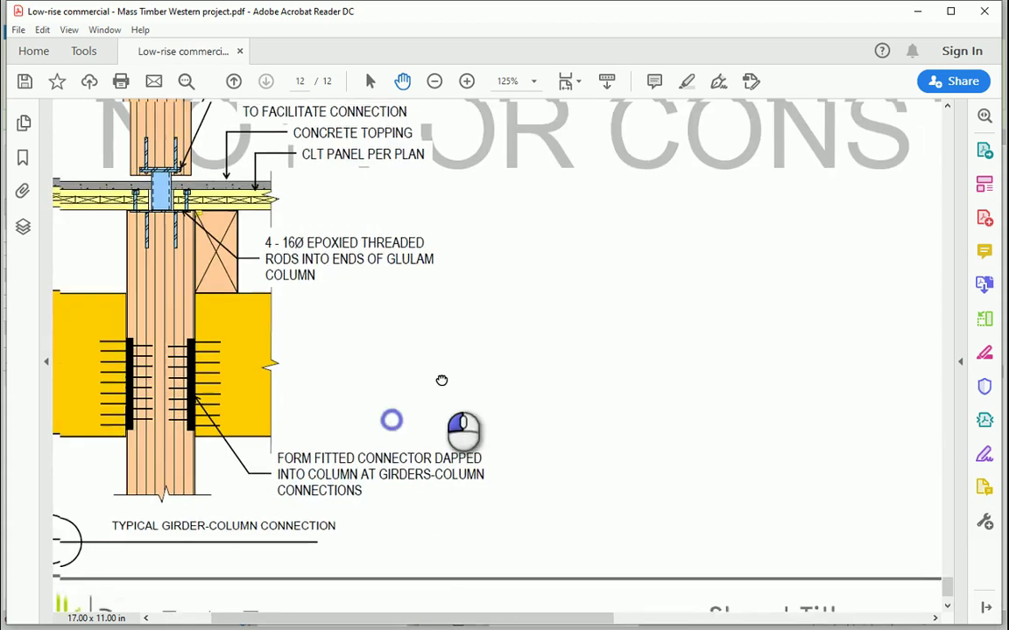
left_click_drag(441, 381, 637, 475)
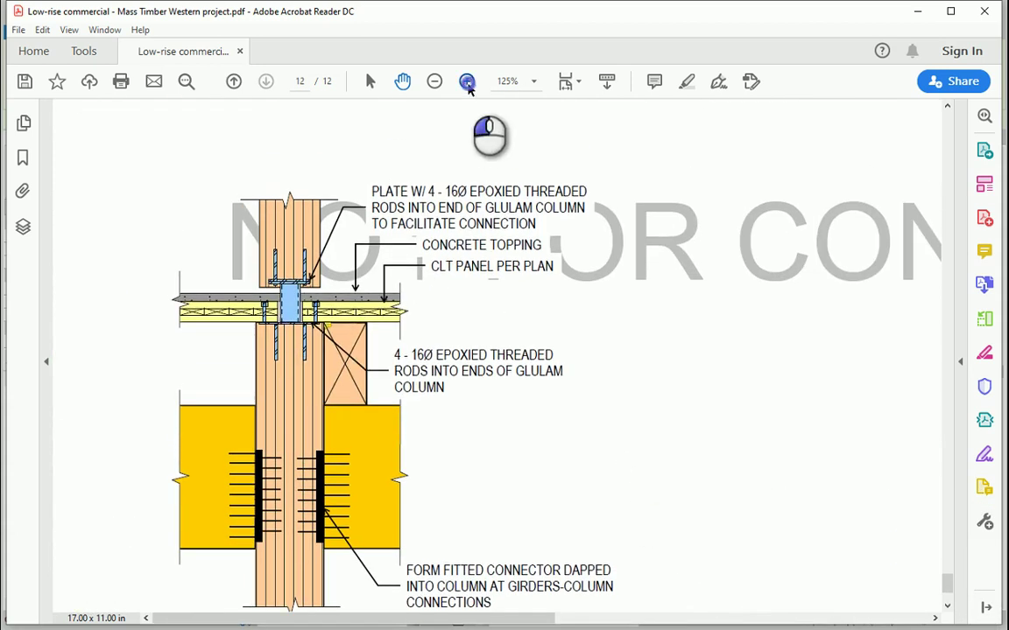
Step: Zoom the connection detail to 300% to read the 4-16Ø epoxied threaded rods callout
left_click(466, 81)
left_click(467, 81)
left_click_drag(783, 412, 634, 384)
left_click(466, 81)
left_click(629, 394)
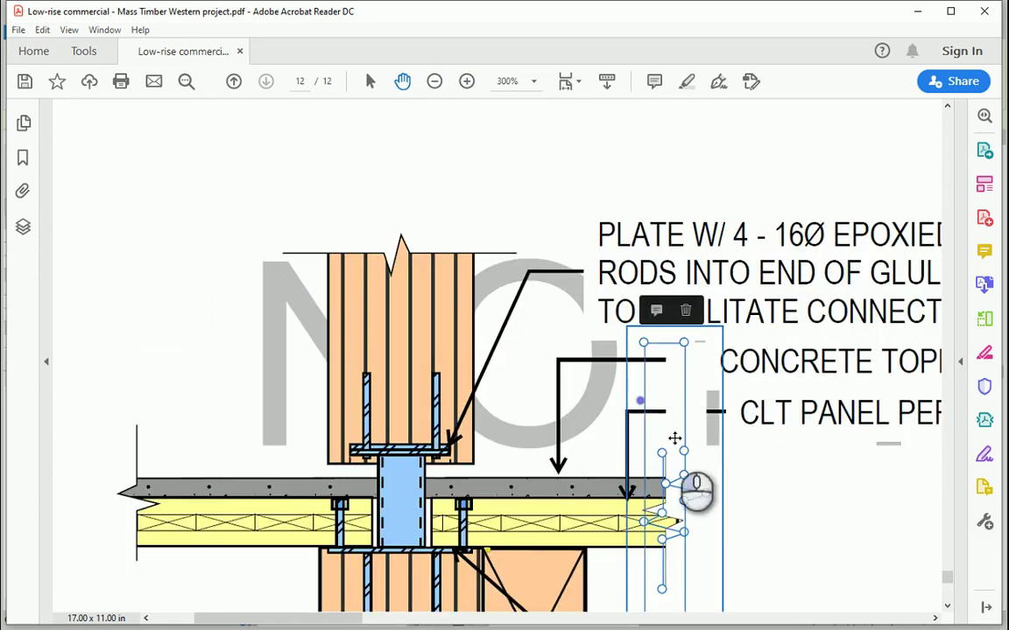
left_click(777, 529)
scroll(506, 387, "down", 5)
scroll(725, 406, "up", 3)
scroll(725, 406, "right", 3)
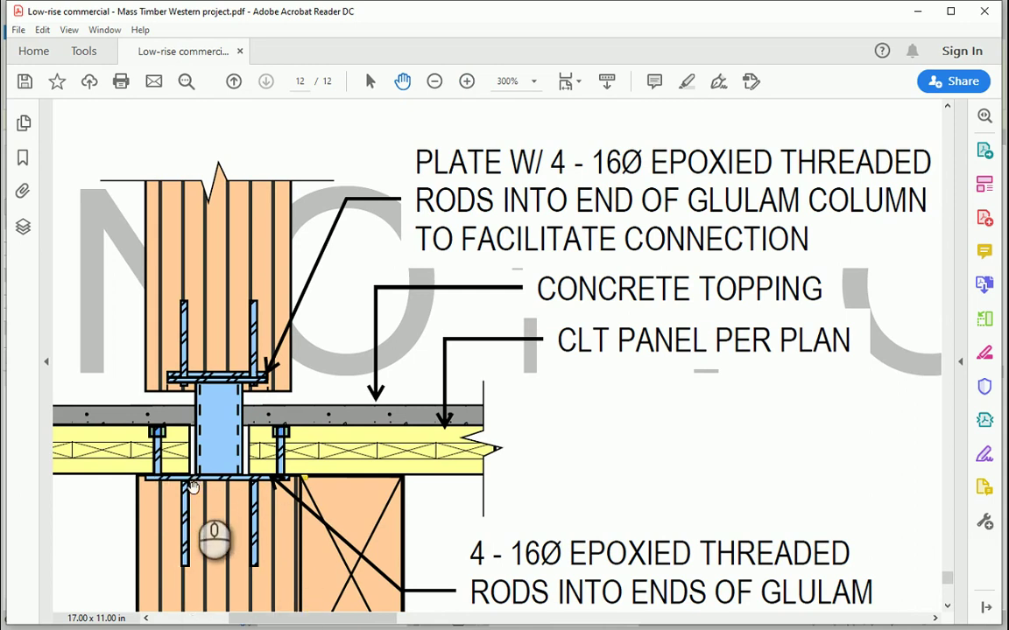
scroll(191, 487, "down", 3)
scroll(233, 462, "up", 1)
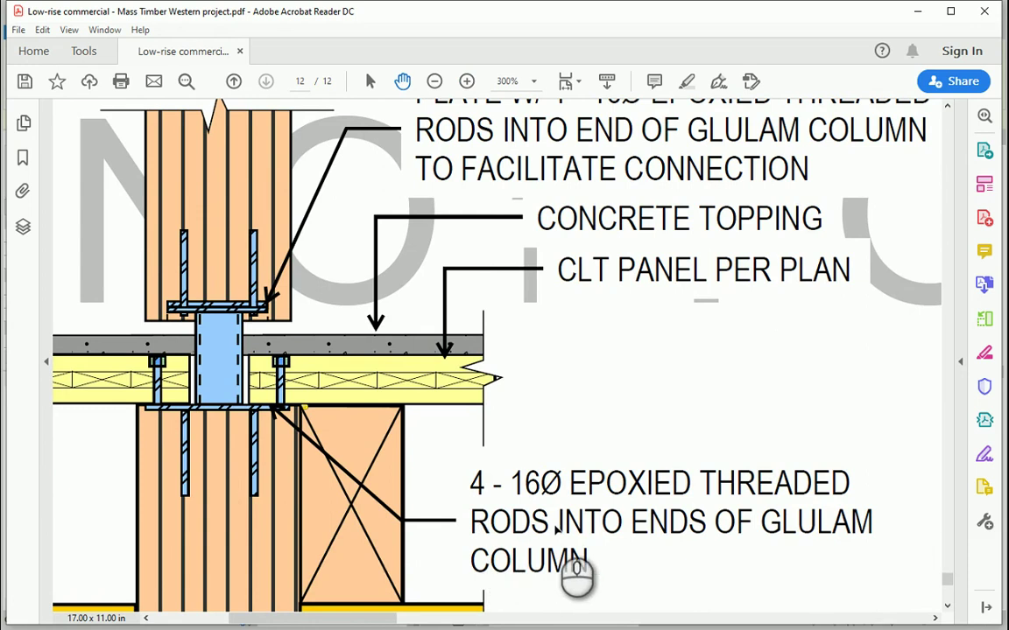
scroll(553, 535, "up", 1)
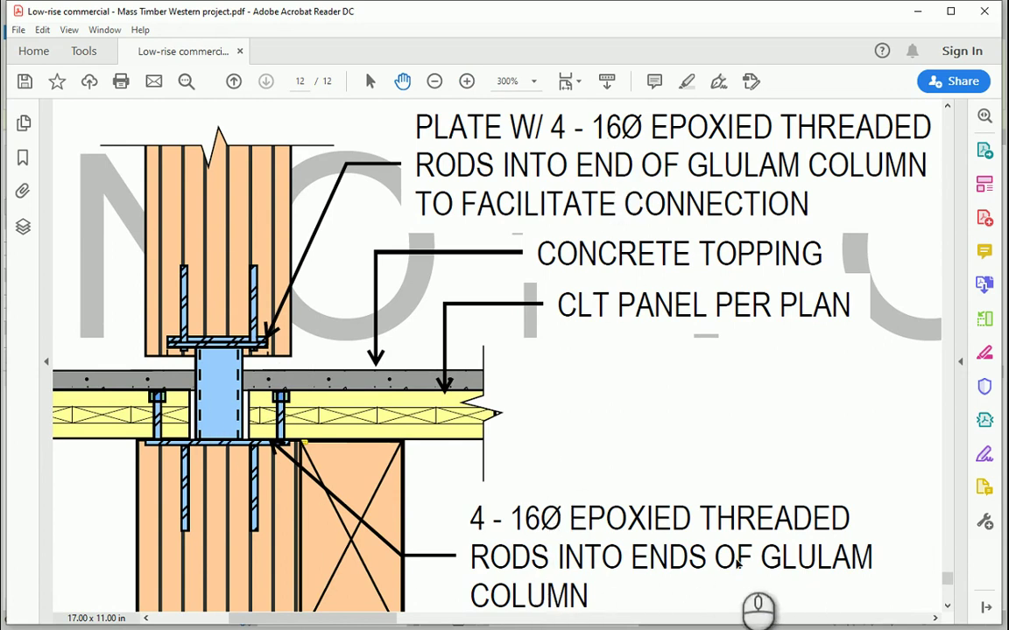
Step: Back in Revit, select the anchor plate in the section
key("alt+Tab")
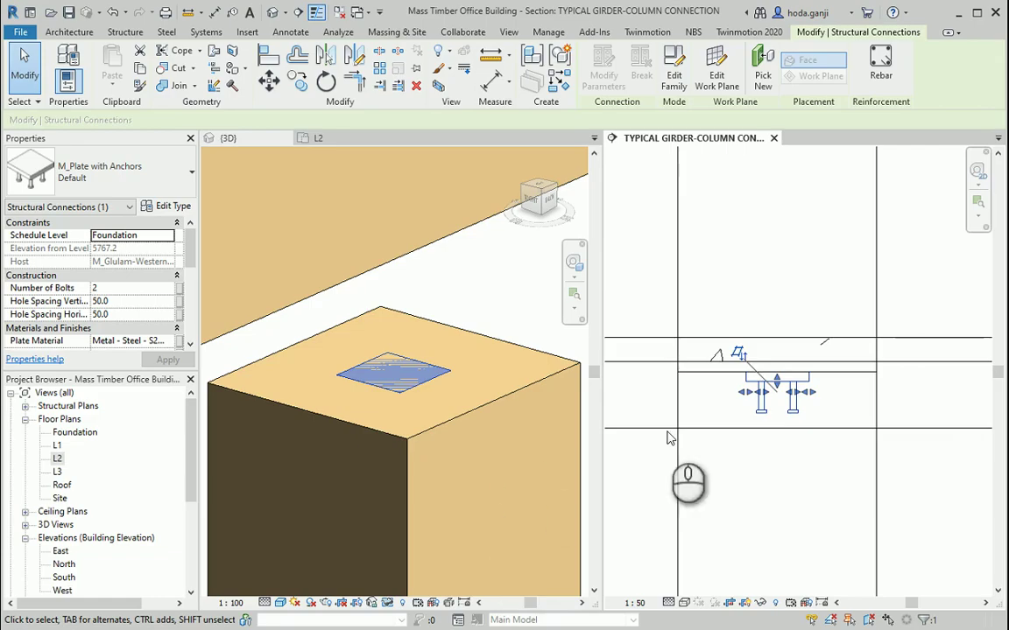
scroll(788, 404, "up", 2)
left_click(809, 510)
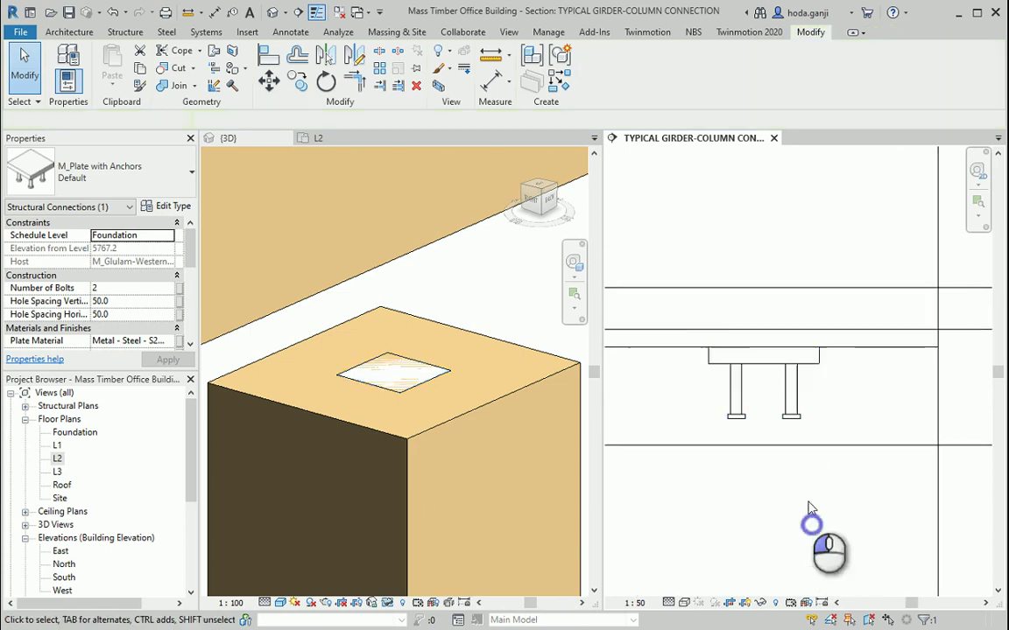
left_click(789, 394)
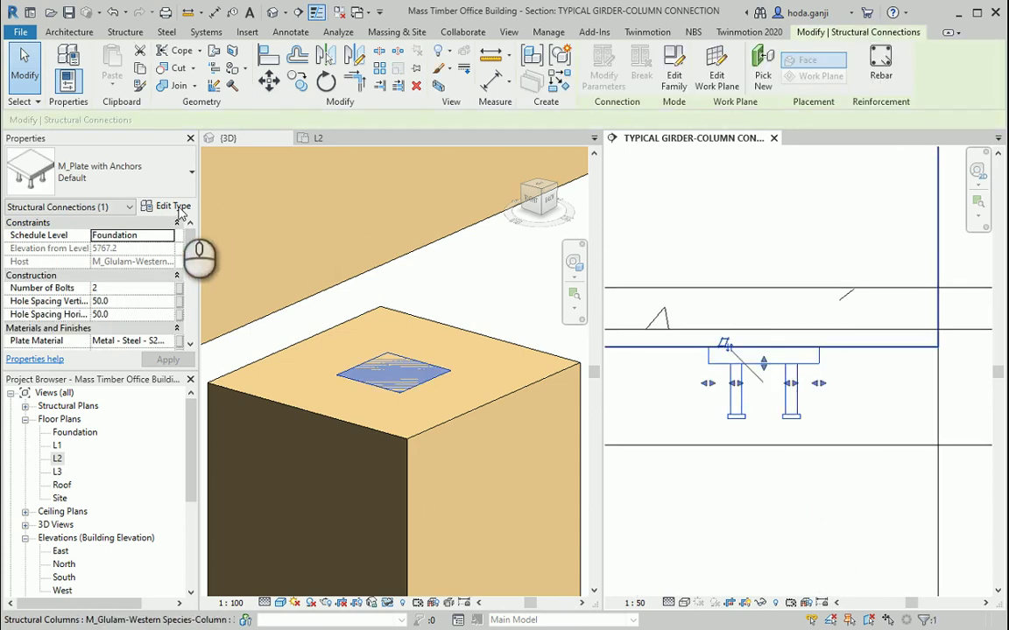
Step: Duplicate the plate type as Plate-Wood with a Rod Radius of 16.0
left_click(177, 208)
left_click(613, 150)
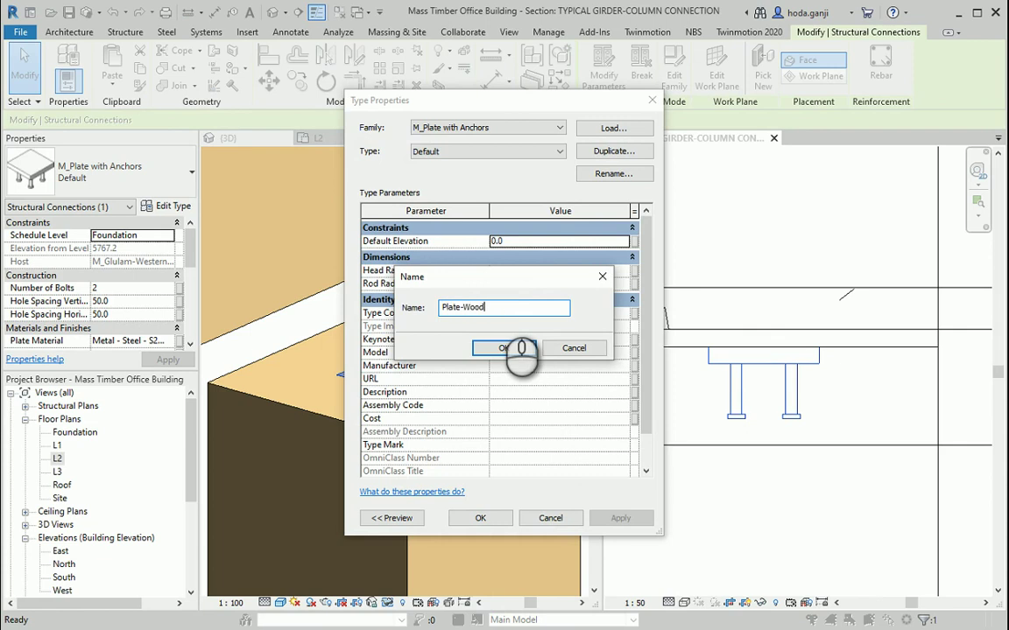
left_click(527, 349)
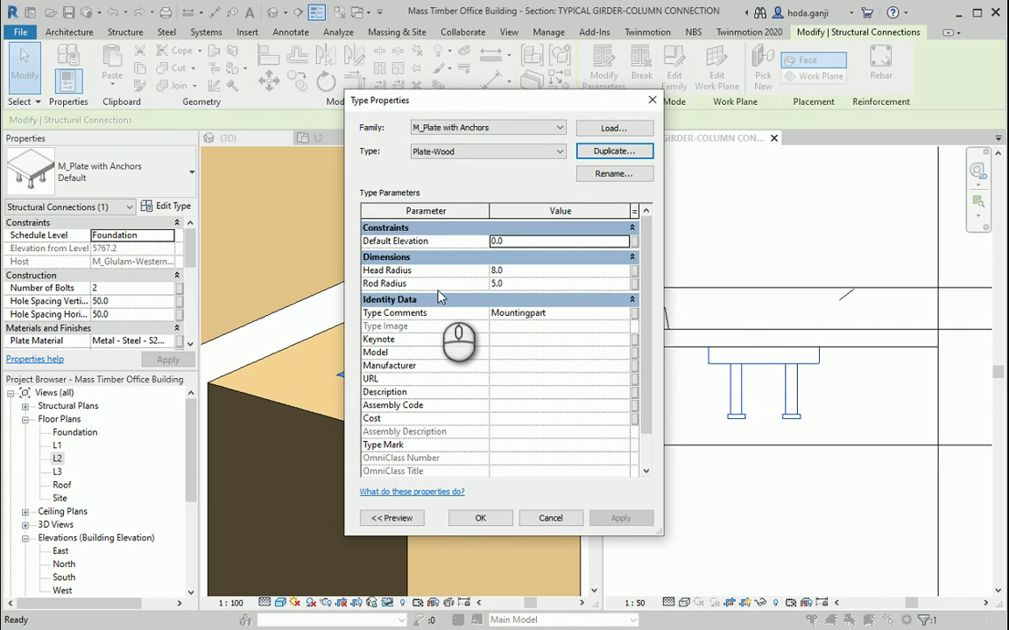
left_click(508, 282)
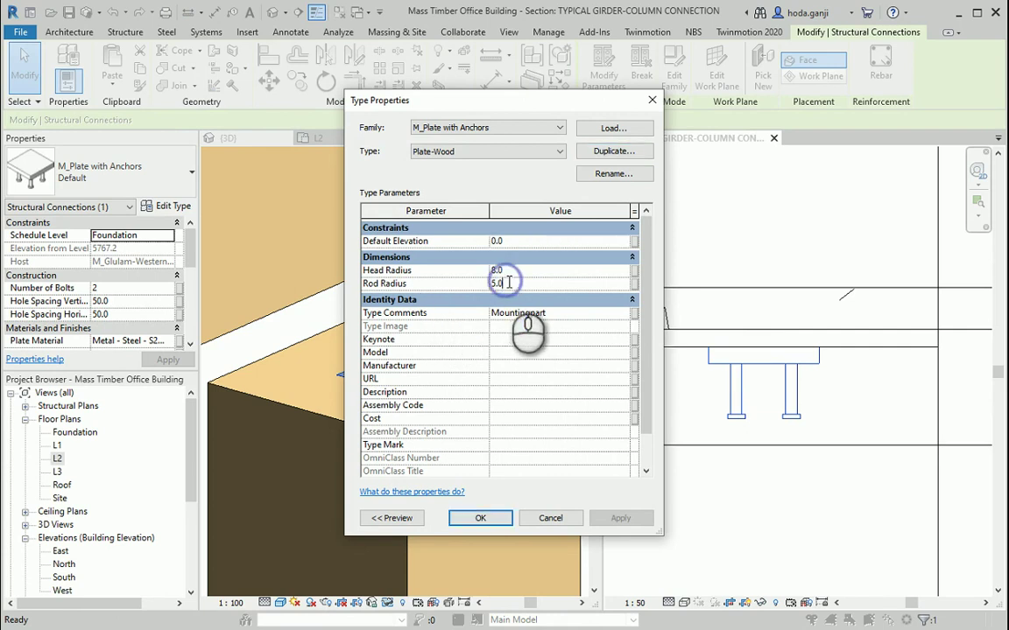
double_click(508, 283)
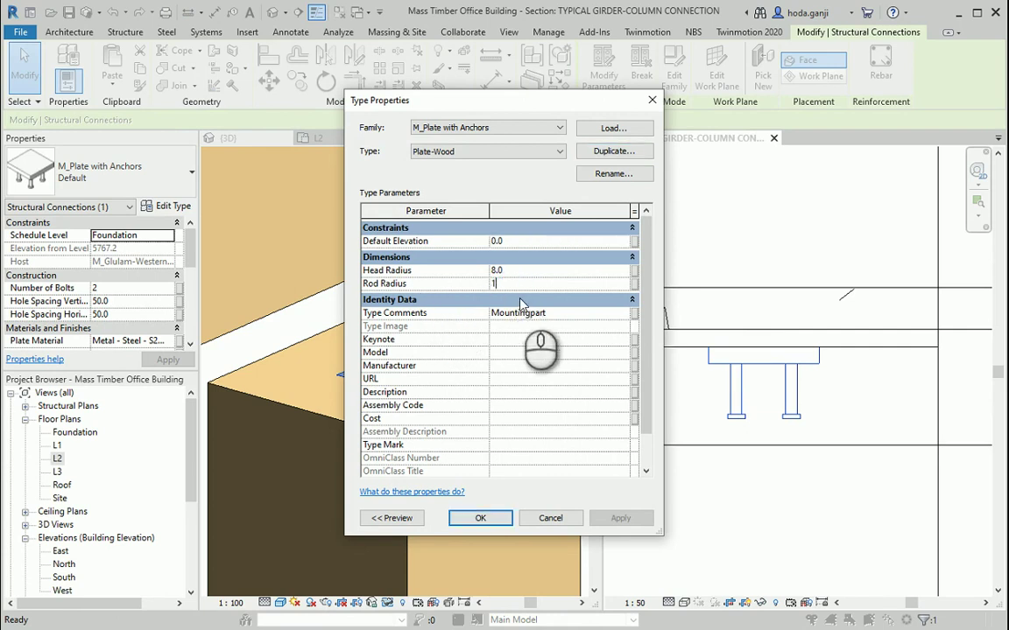
scroll(568, 362, "down", 1)
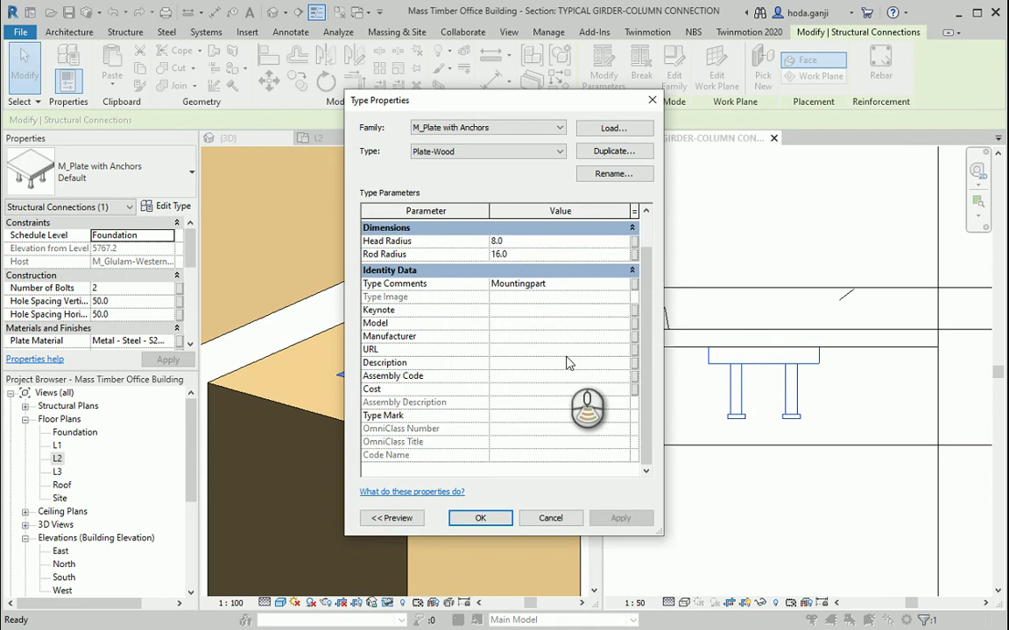
scroll(568, 362, "up", 1)
left_click(480, 517)
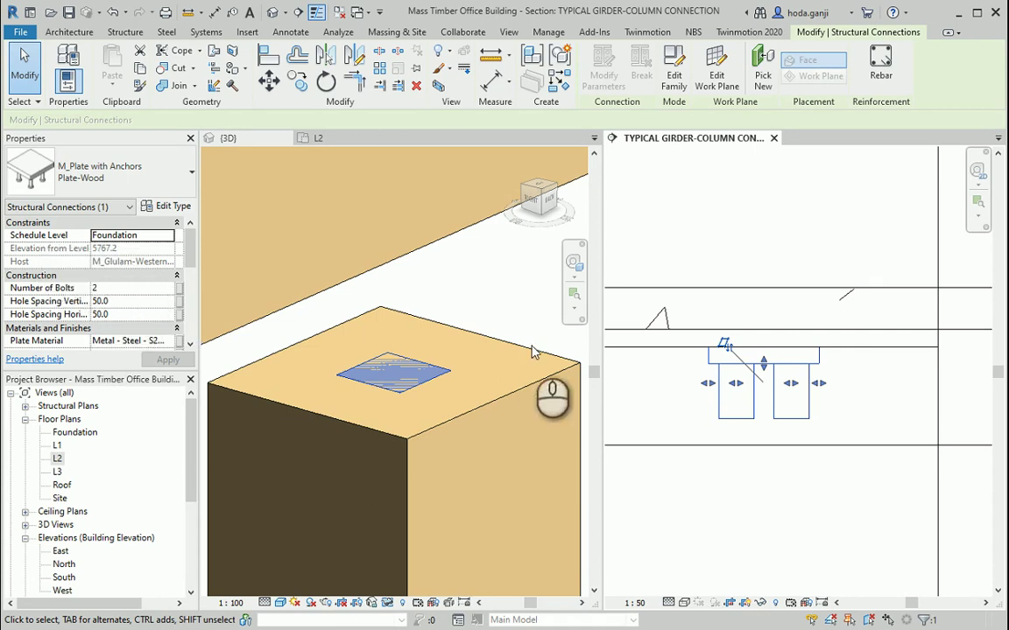
left_click(173, 236)
left_click(172, 236)
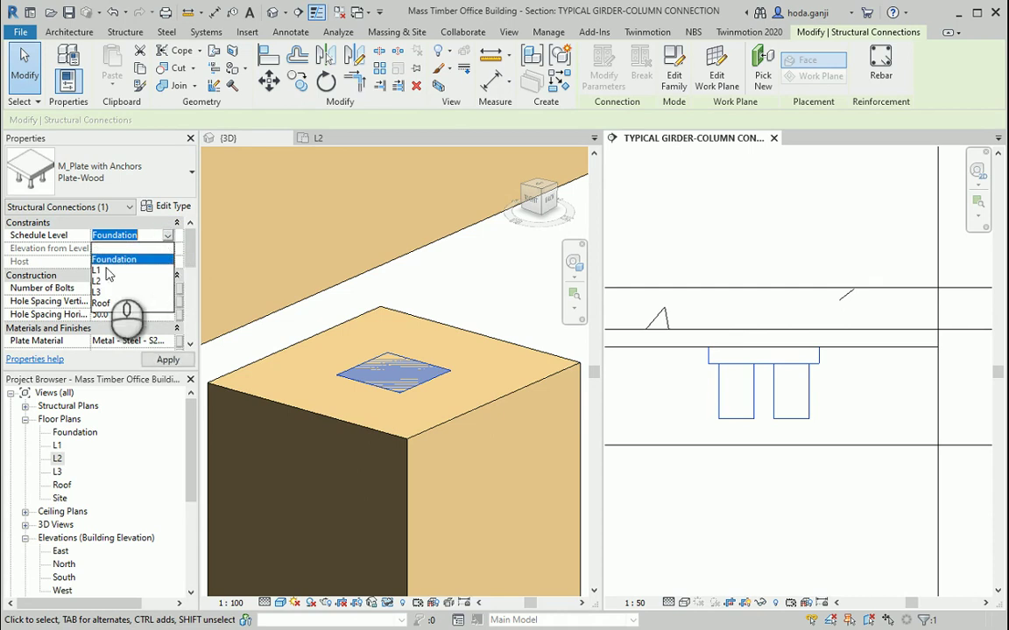
left_click(99, 281)
left_click(168, 359)
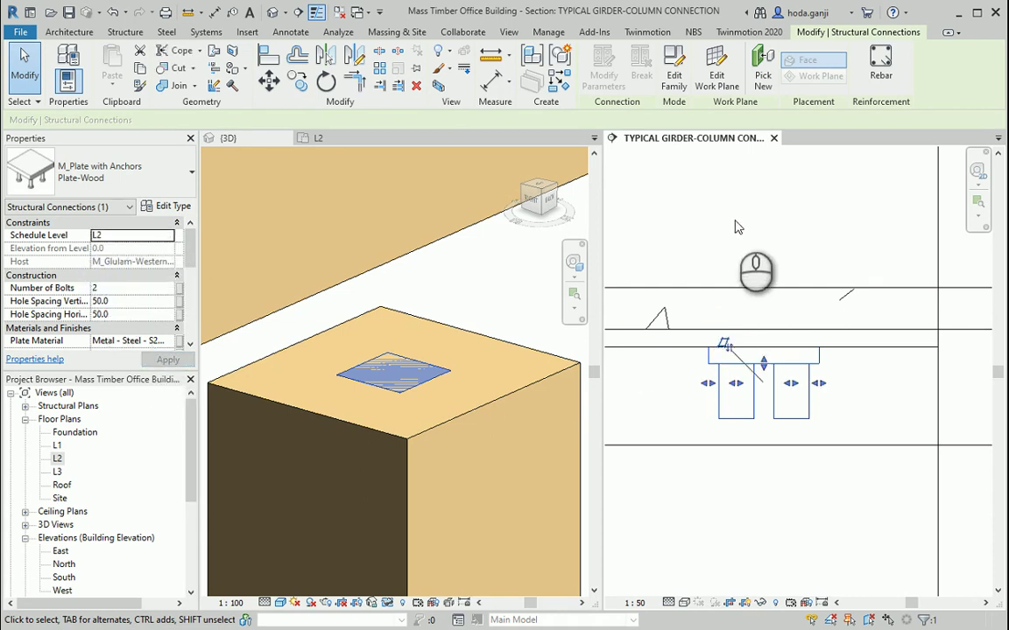
scroll(105, 271, "down", 3)
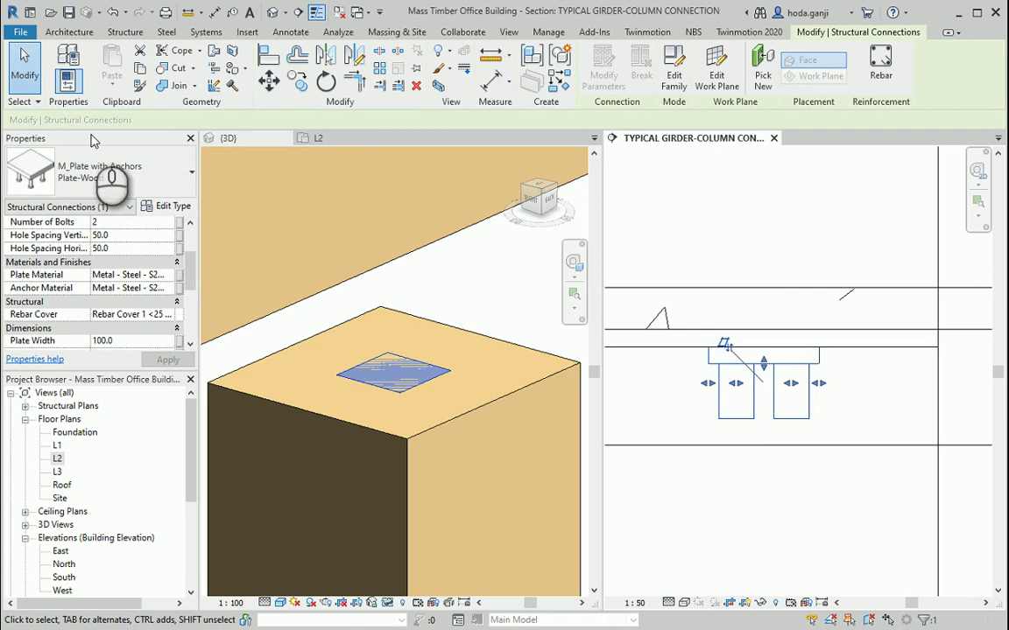
scroll(94, 280, "down", 2)
scroll(94, 289, "up", 2)
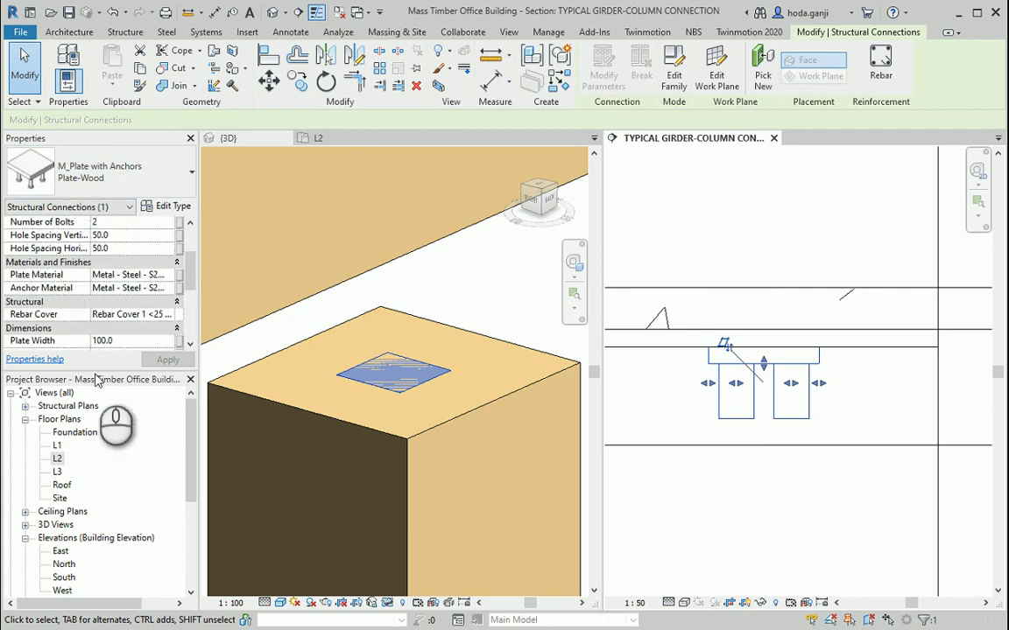
left_click_drag(94, 370, 93, 492)
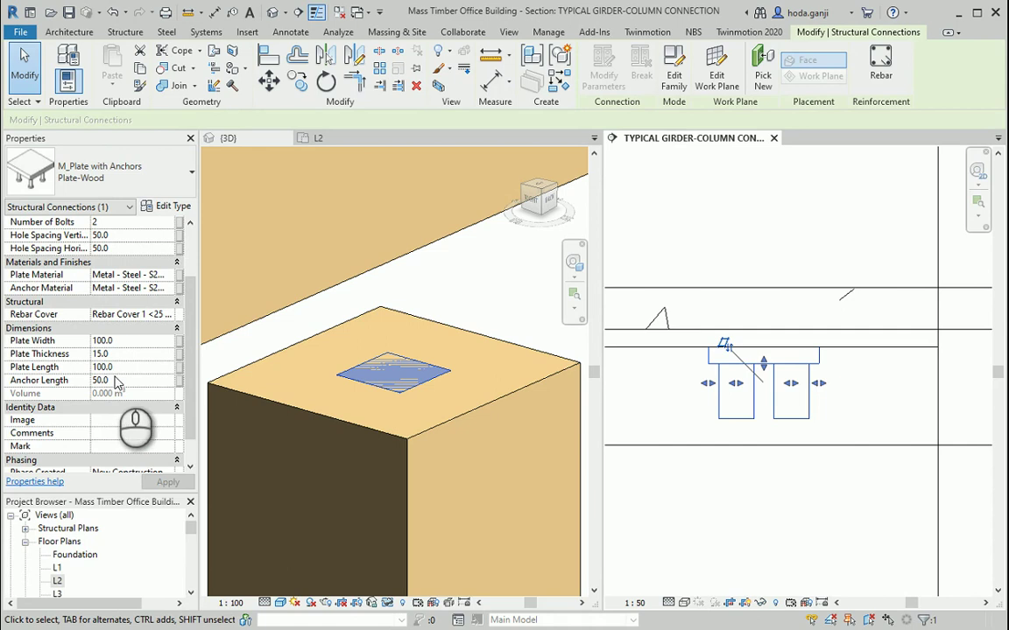
left_click(619, 499)
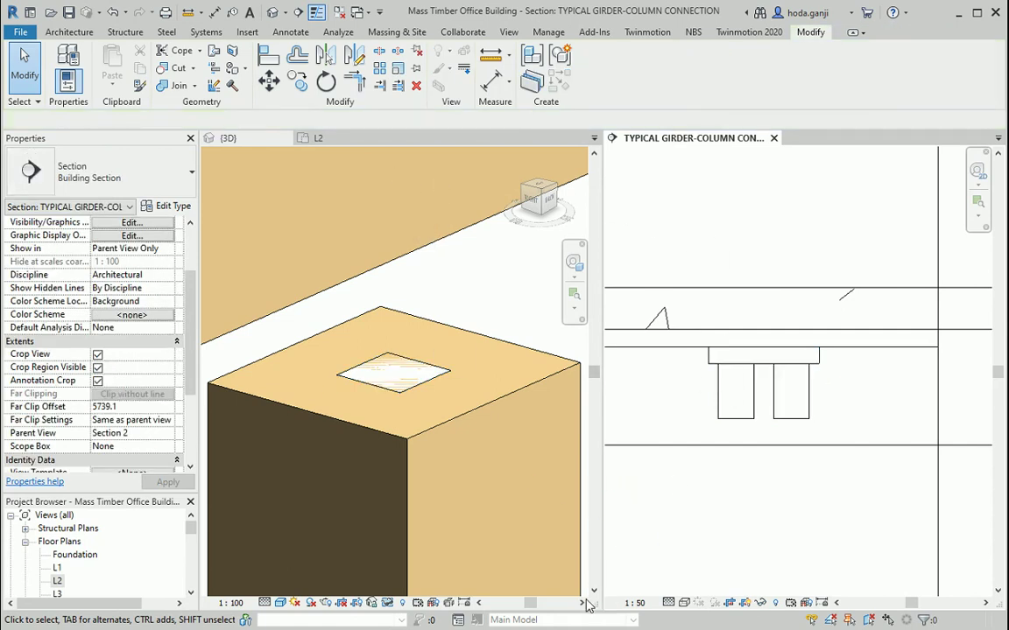
Step: Zoom and pan the PDF so the plate, concrete topping and threaded-rod labels are readable
key("alt+Tab")
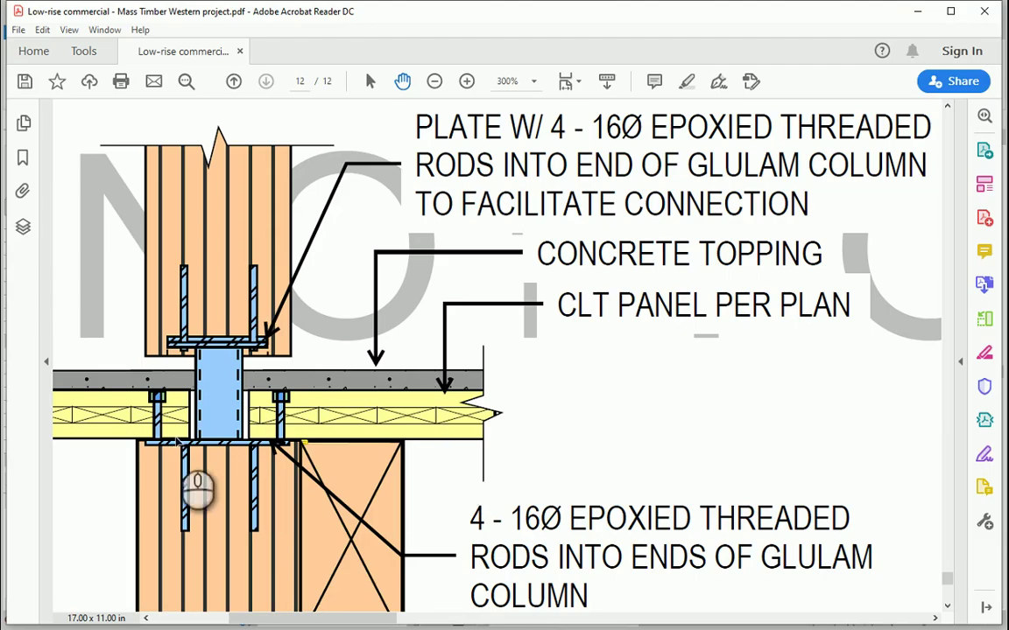
scroll(567, 357, "down", 3)
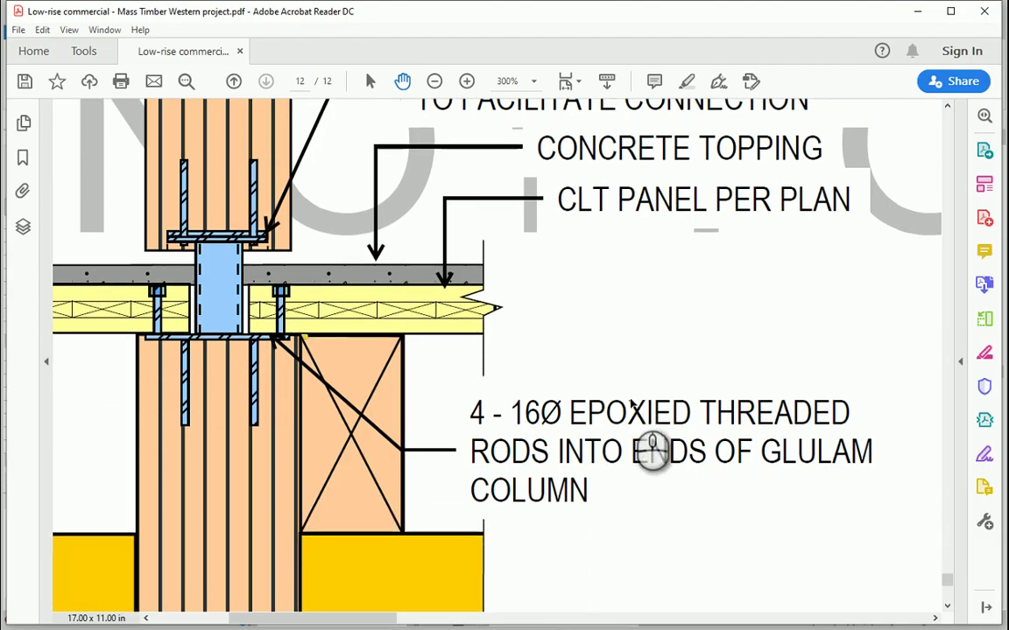
left_click(434, 80)
left_click_drag(439, 409, 608, 577)
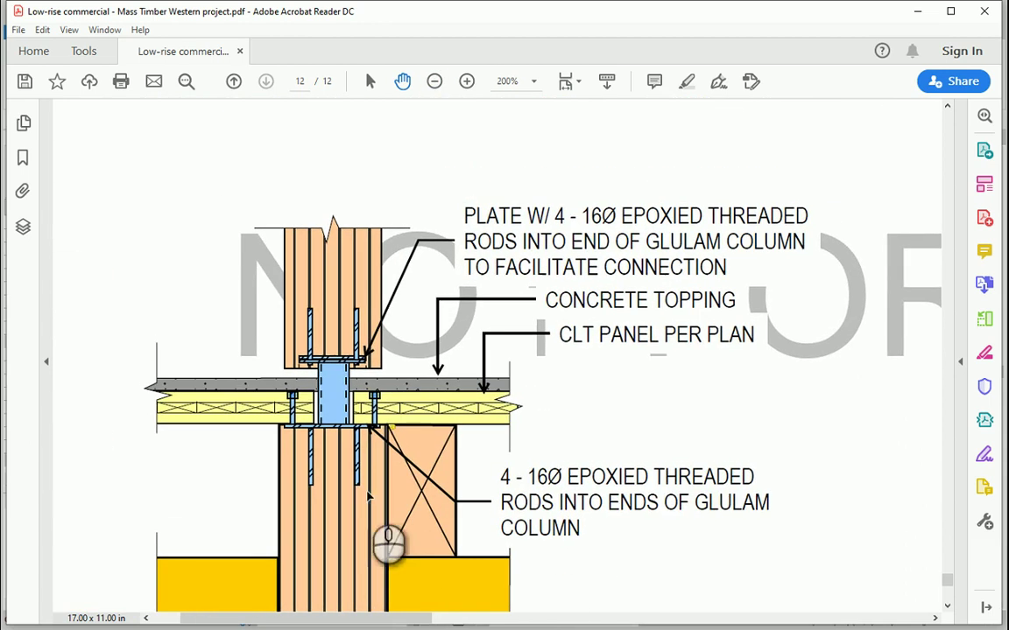
left_click(466, 81)
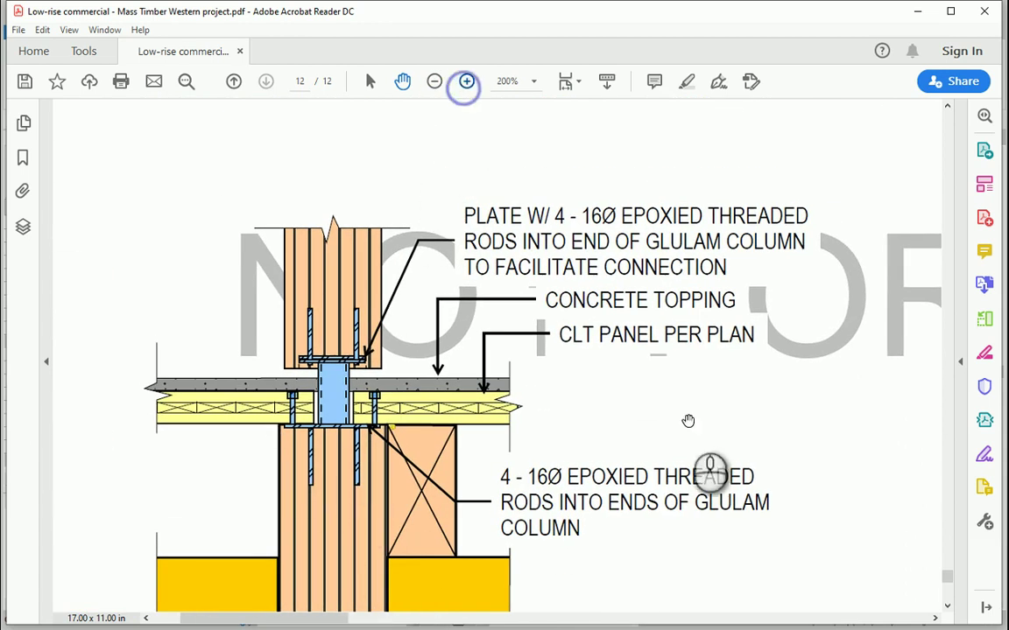
mouse_move(507, 339)
left_mouse_down()
mouse_move(406, 275)
mouse_move(383, 277)
left_mouse_up()
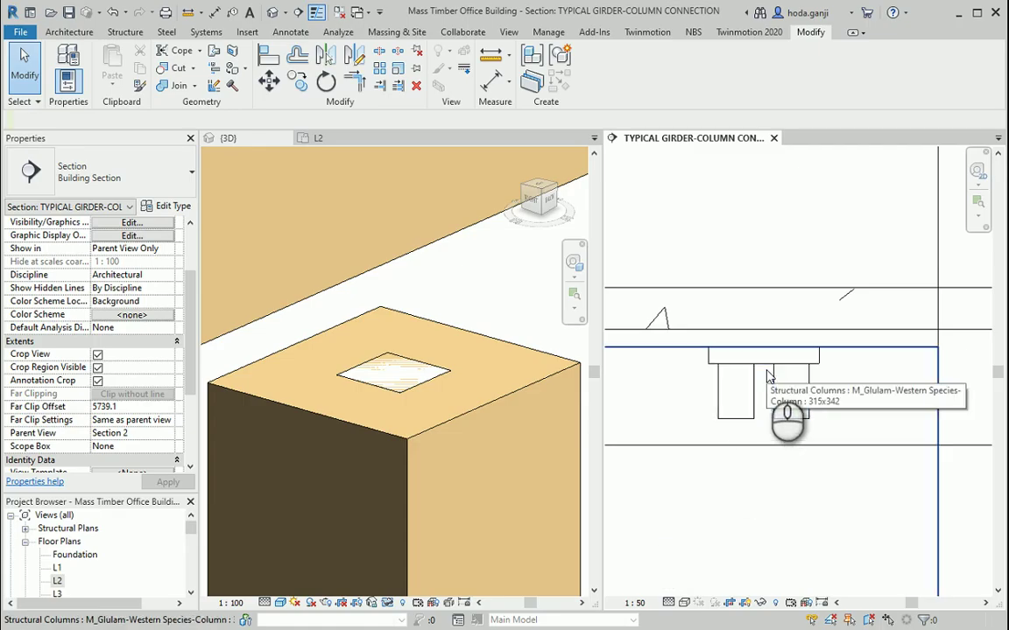
Step: Resize the anchor plate to 300 by 300 via Plate Width and Plate Length in Properties
scroll(129, 398, "up", 3)
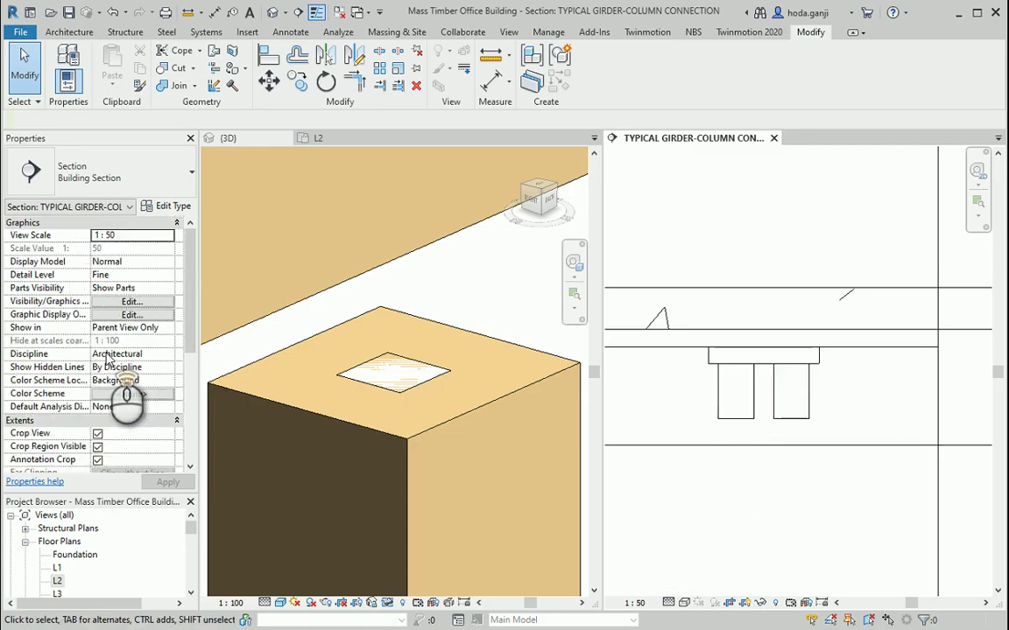
left_click(747, 365)
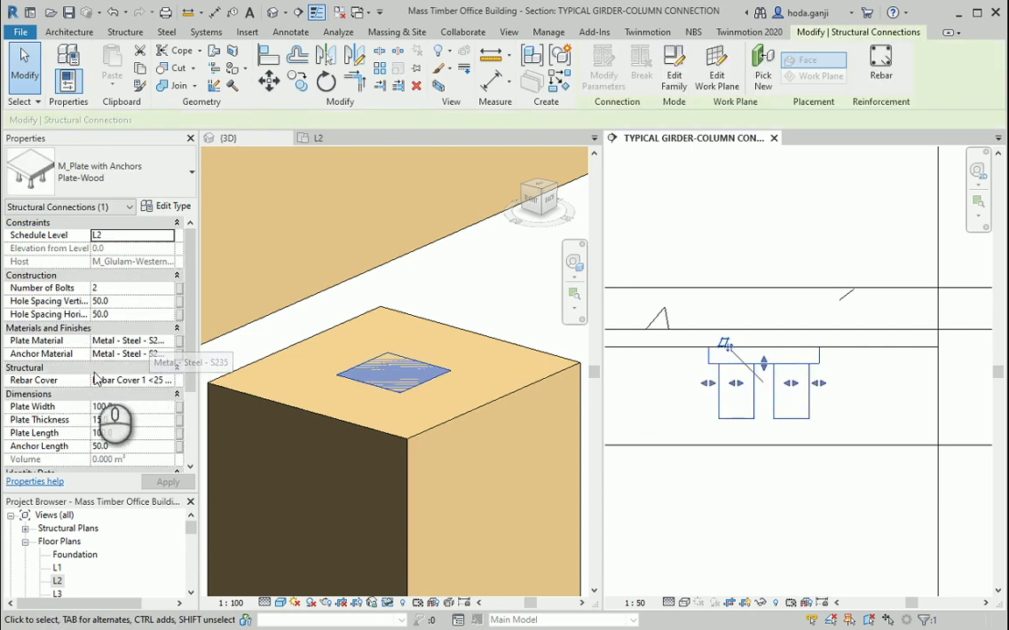
scroll(88, 398, "down", 3)
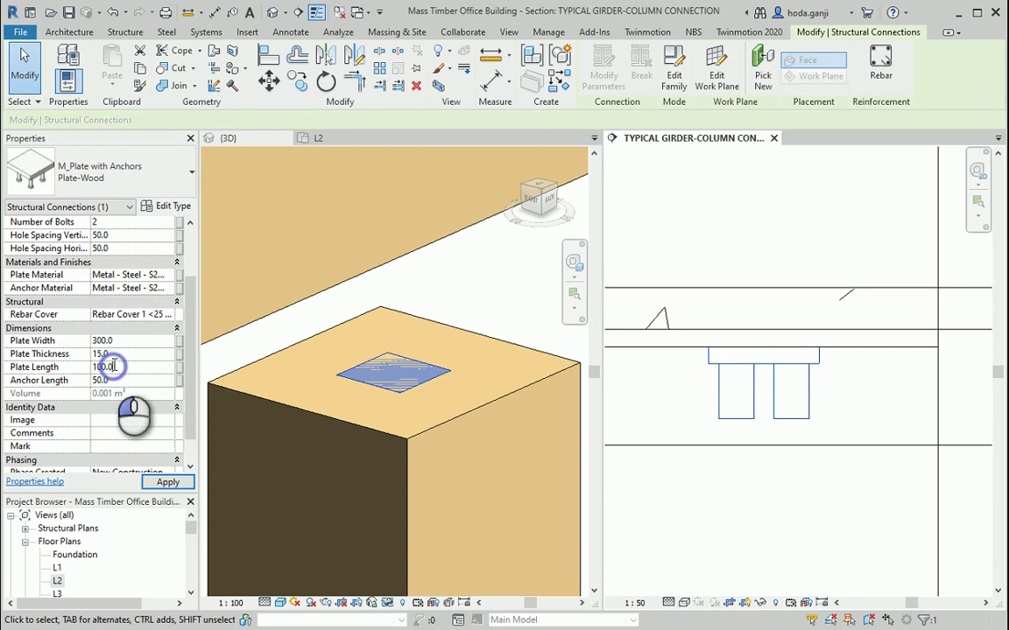
double_click(112, 366)
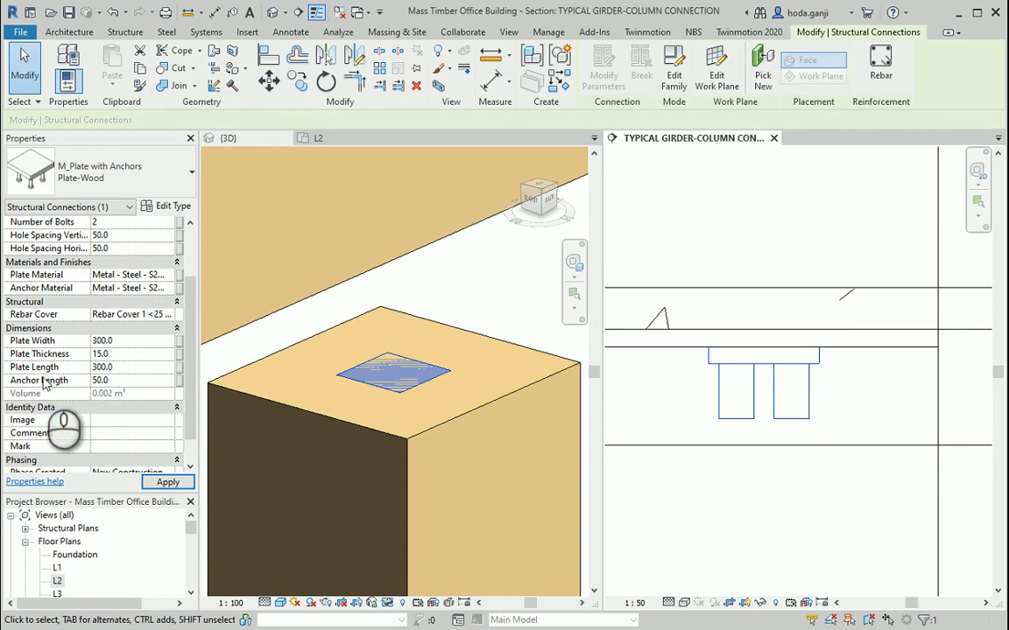
left_click(166, 482)
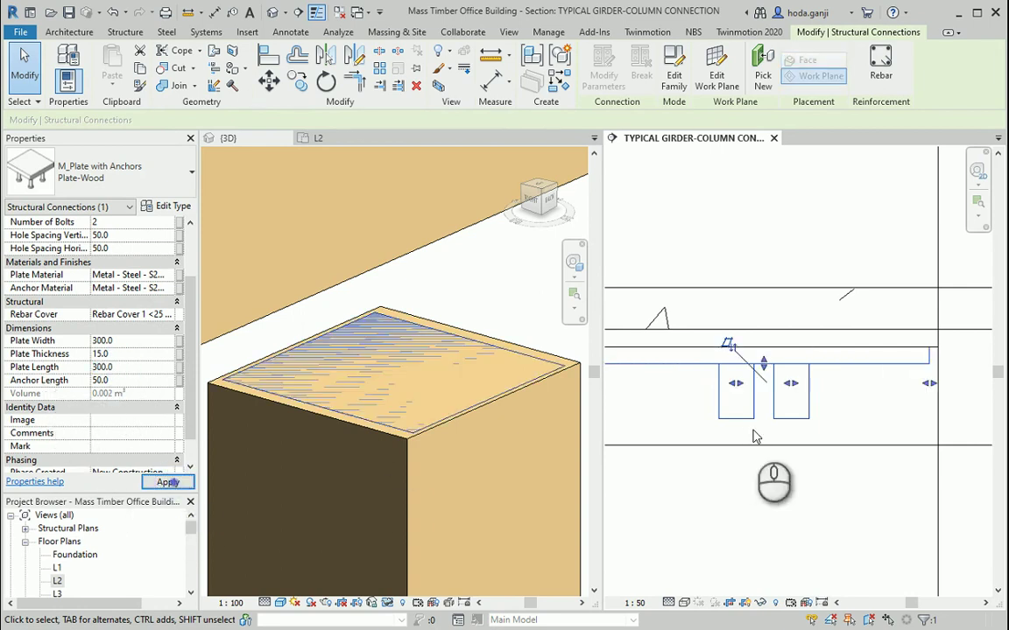
scroll(782, 438, "down", 2)
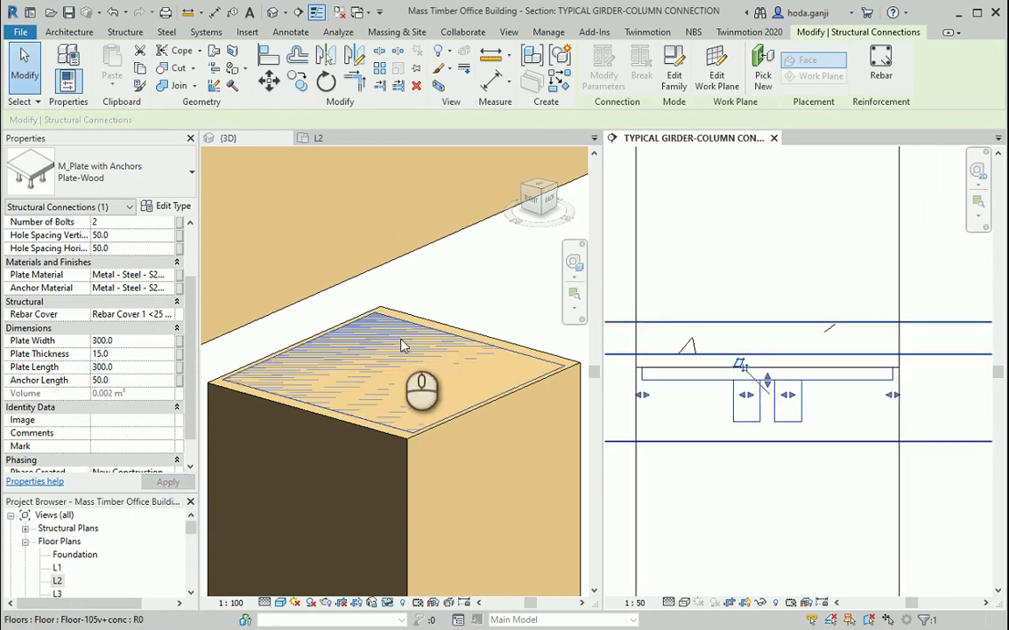
scroll(959, 372, "up", 2)
scroll(148, 333, "up", 2)
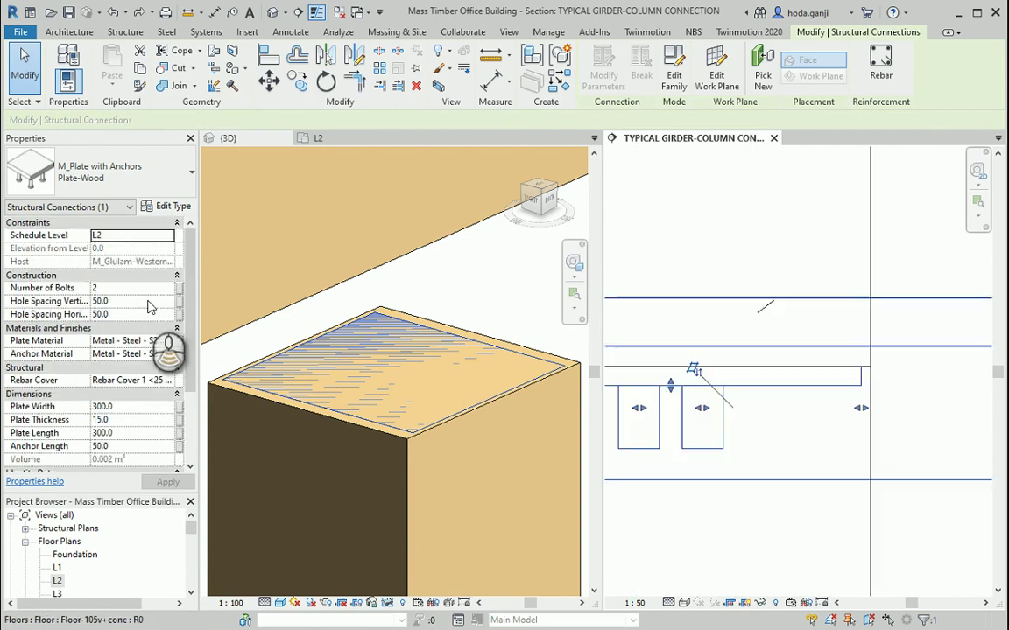
left_click(705, 418)
scroll(705, 419, "down", 1)
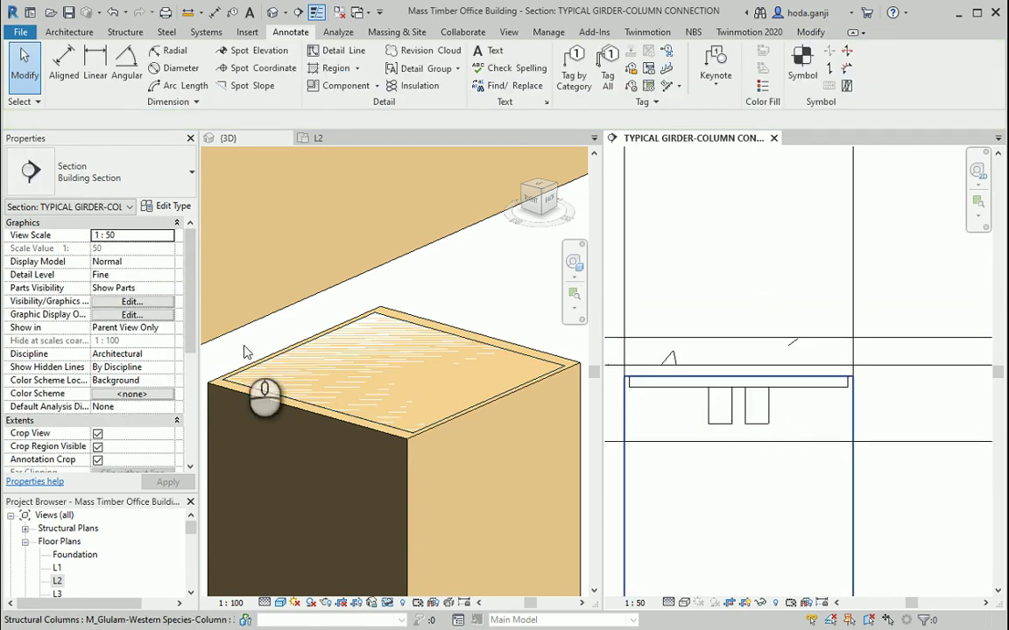
Step: Select the anchor plate to check its 300 x 300 size, 15.0 thickness and 50.0 anchor length
left_click(711, 412)
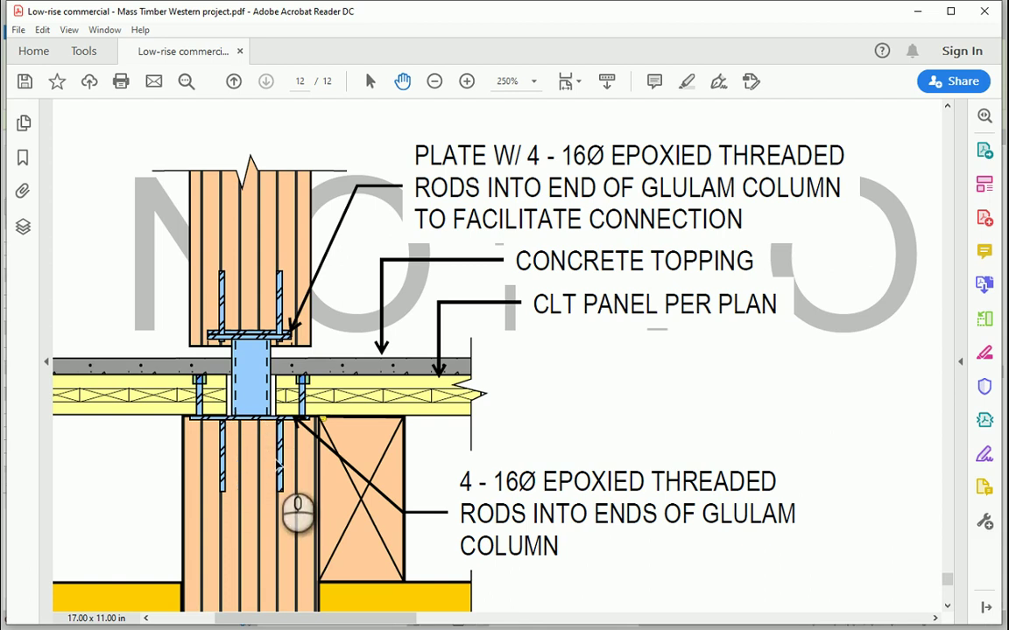
mouse_move(365, 380)
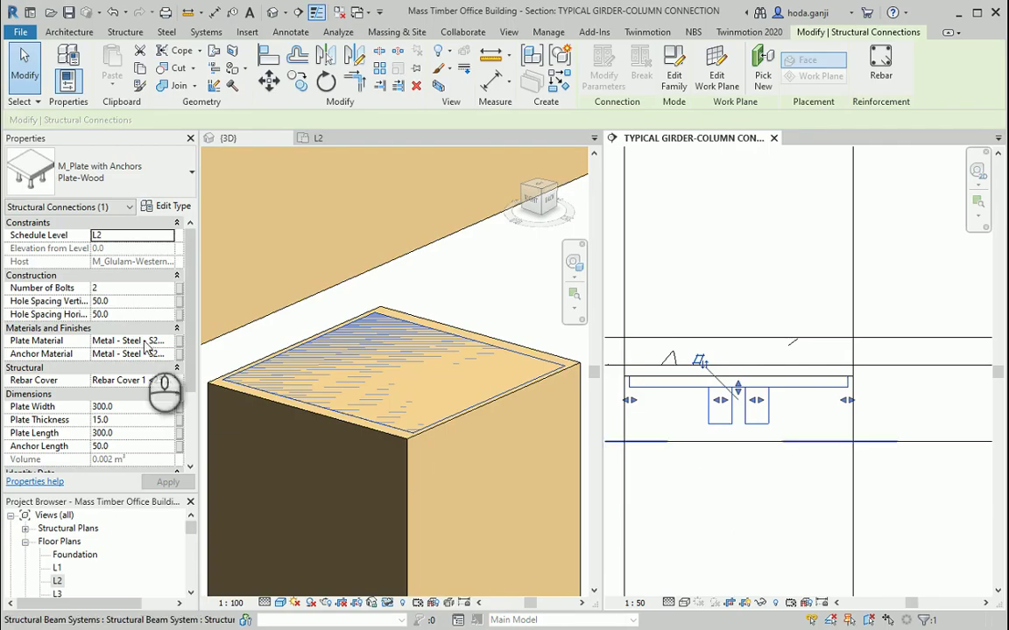
Step: Set the plate's vertical and horizontal hole spacing to 120 and apply
left_click(123, 302)
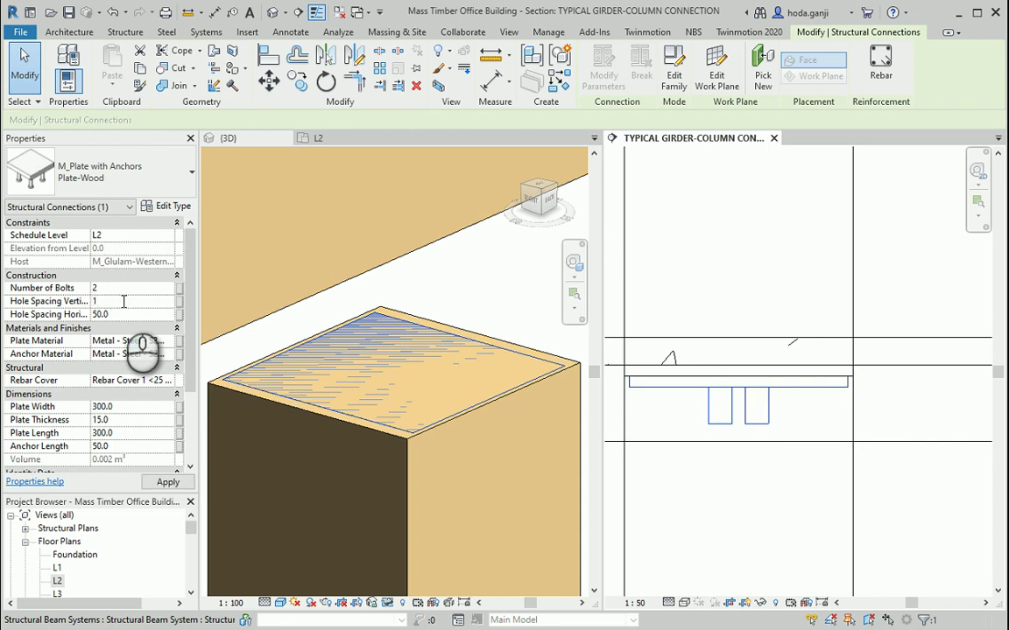
left_click(124, 314)
type("12")
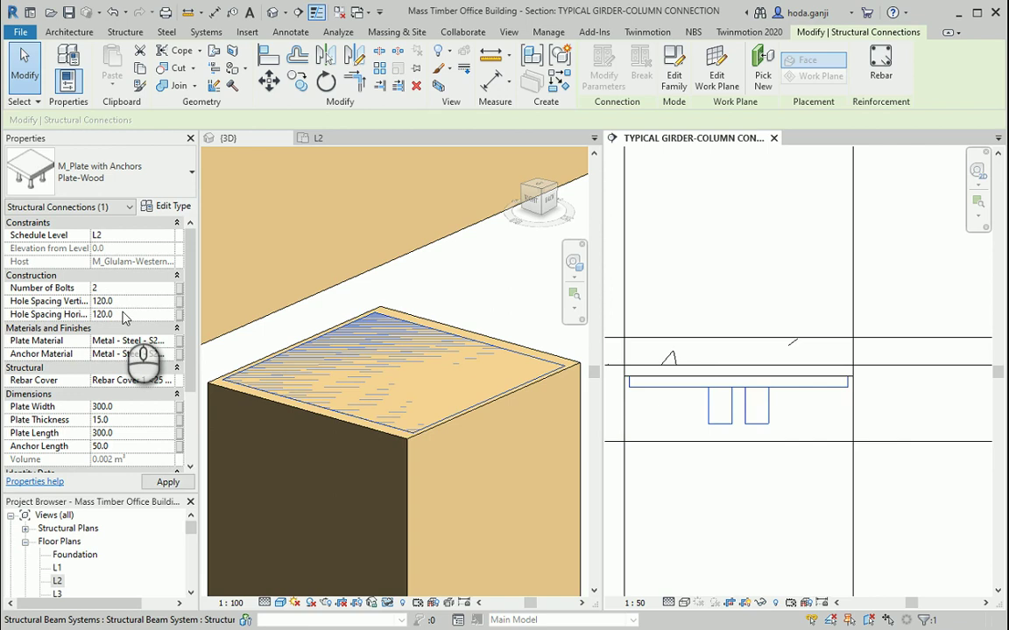
left_click(698, 525)
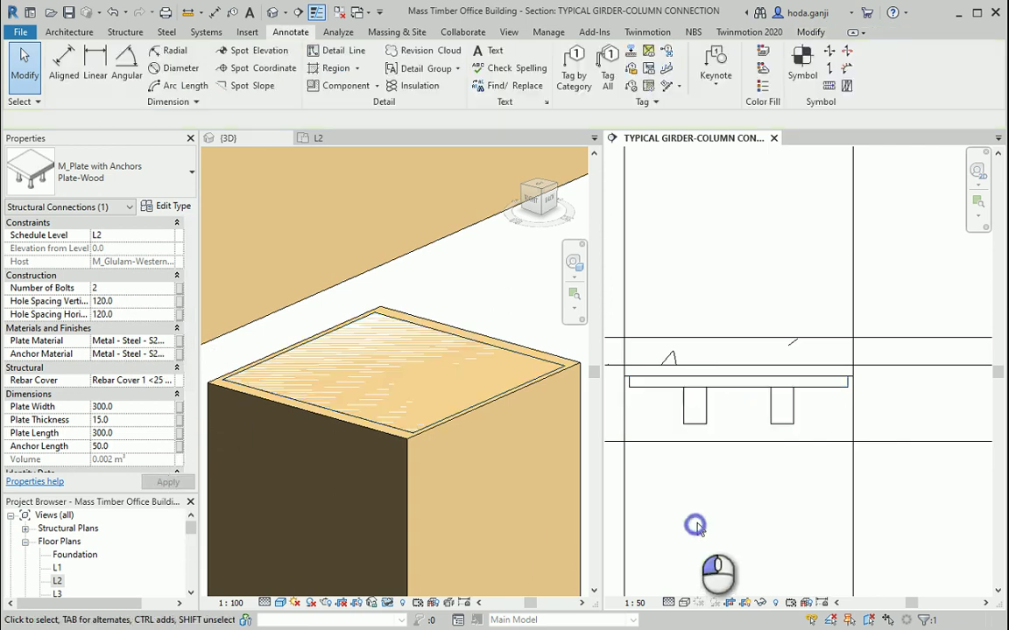
Step: Reselect the anchor plate, alternating picks with the glulam column beneath it
left_click(711, 407)
scroll(713, 420, "down", 2)
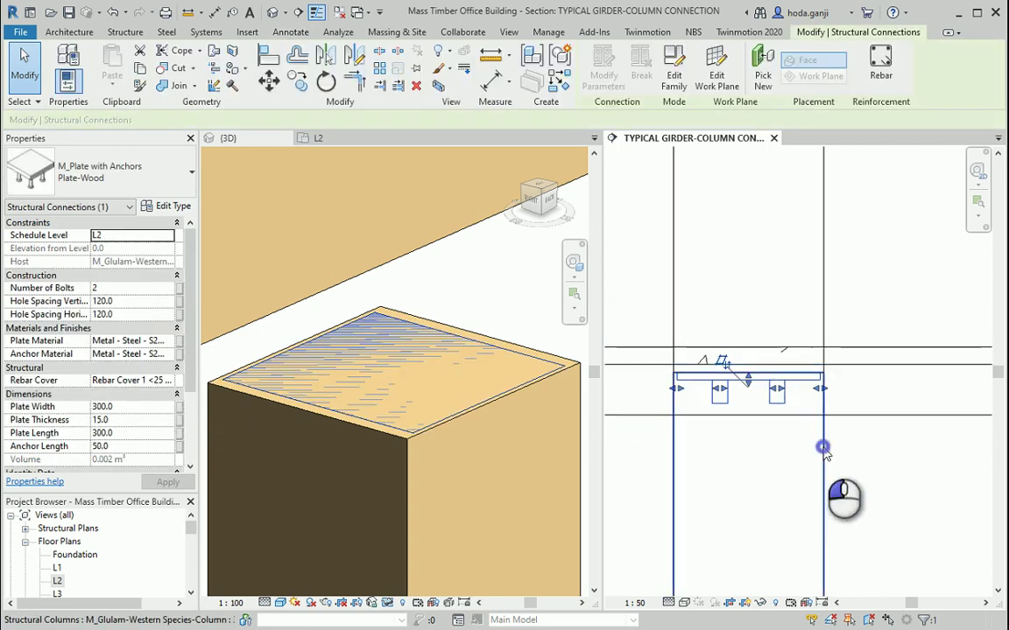
left_click(782, 410)
left_click(781, 402)
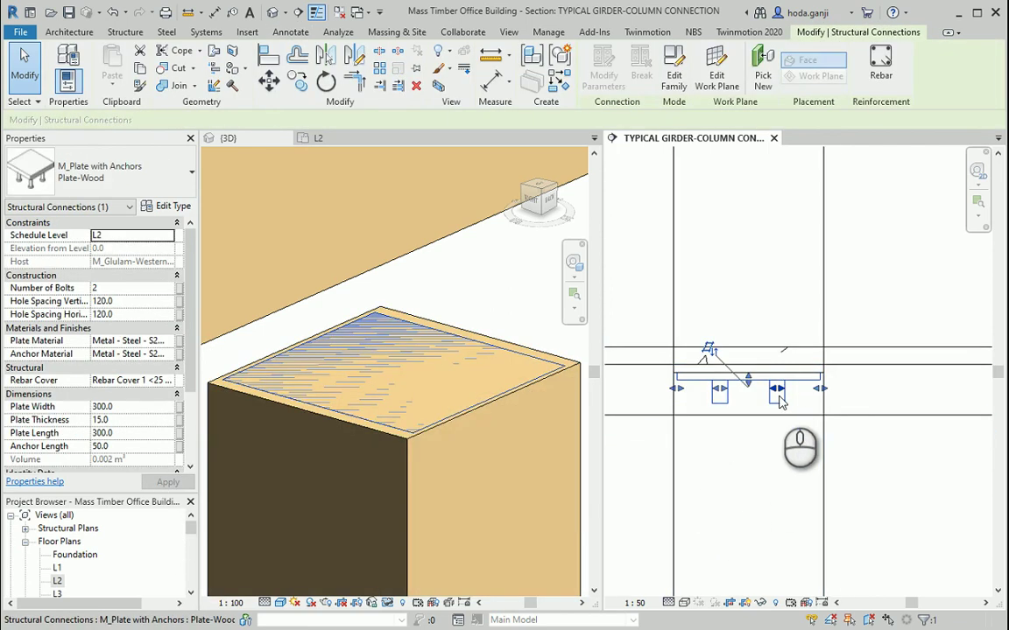
left_click(821, 425)
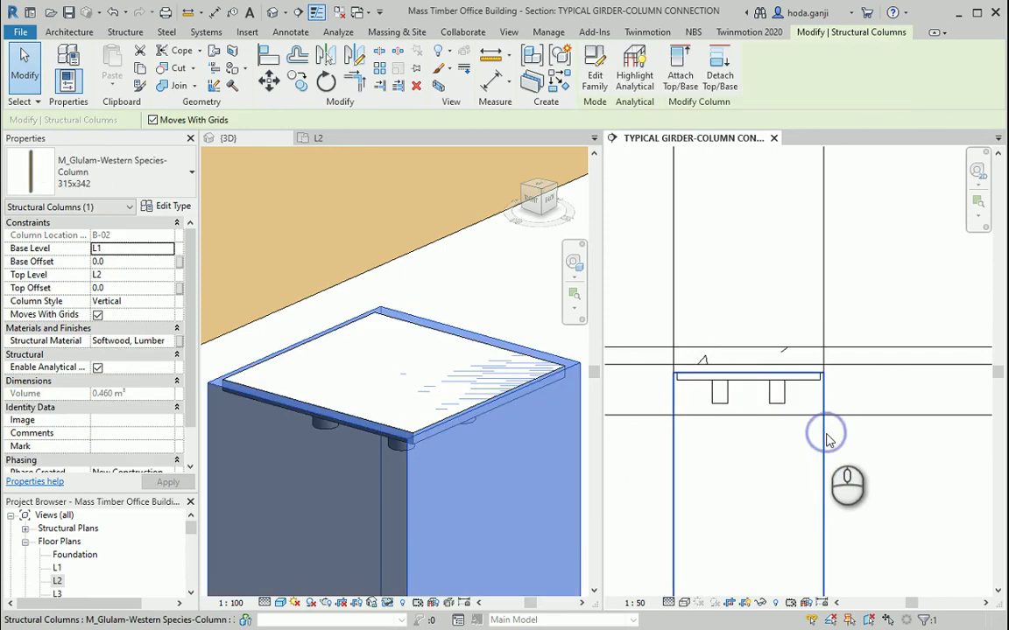
left_click(781, 396)
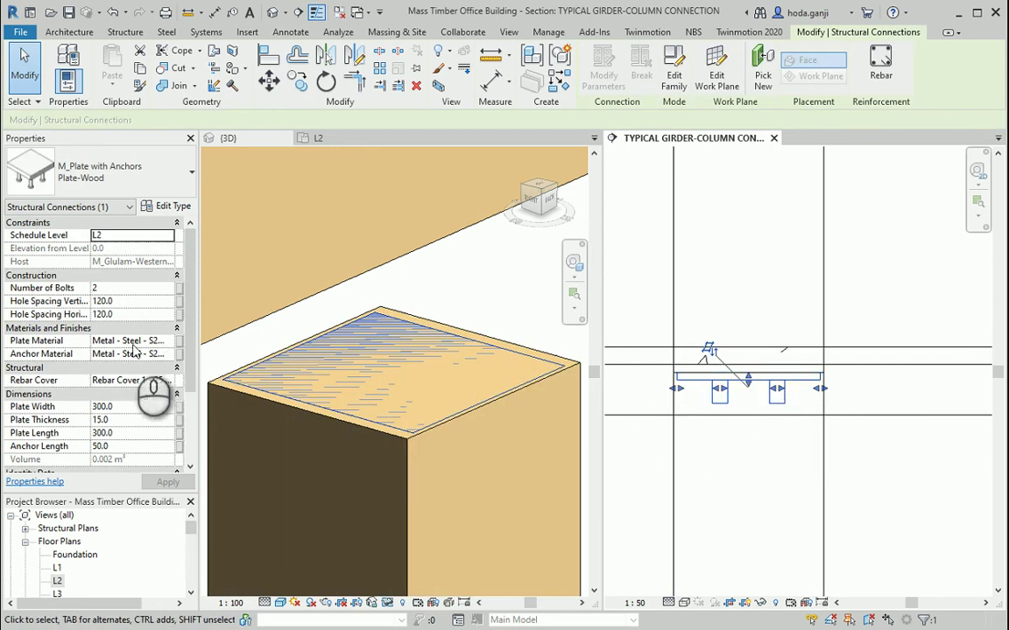
scroll(127, 354, "down", 3)
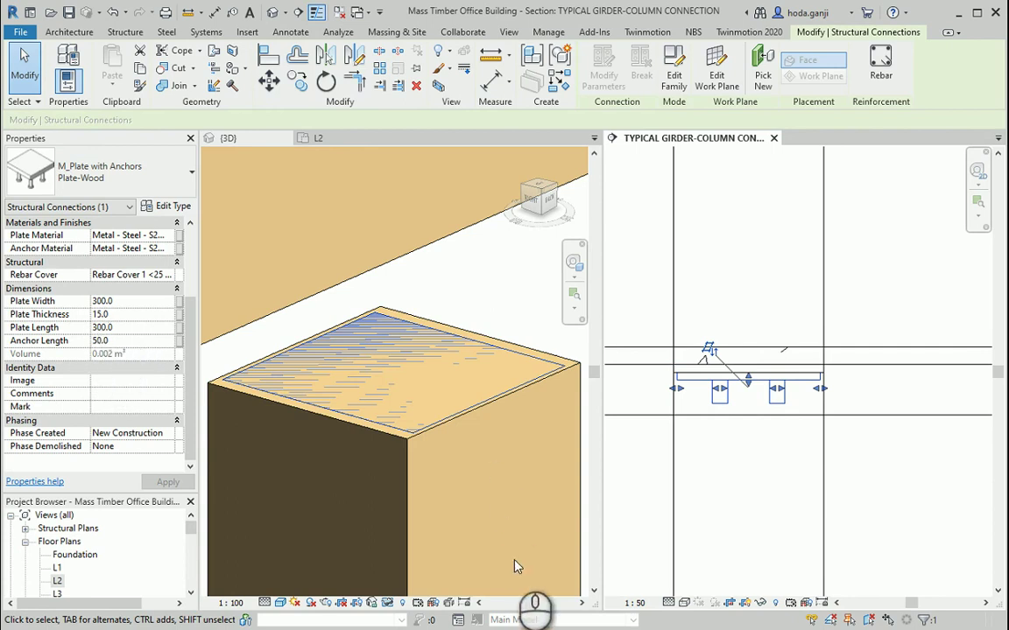
Step: Set the plate's anchor length to 300 and compare the longer rods against the PDF detail
key("alt+Tab")
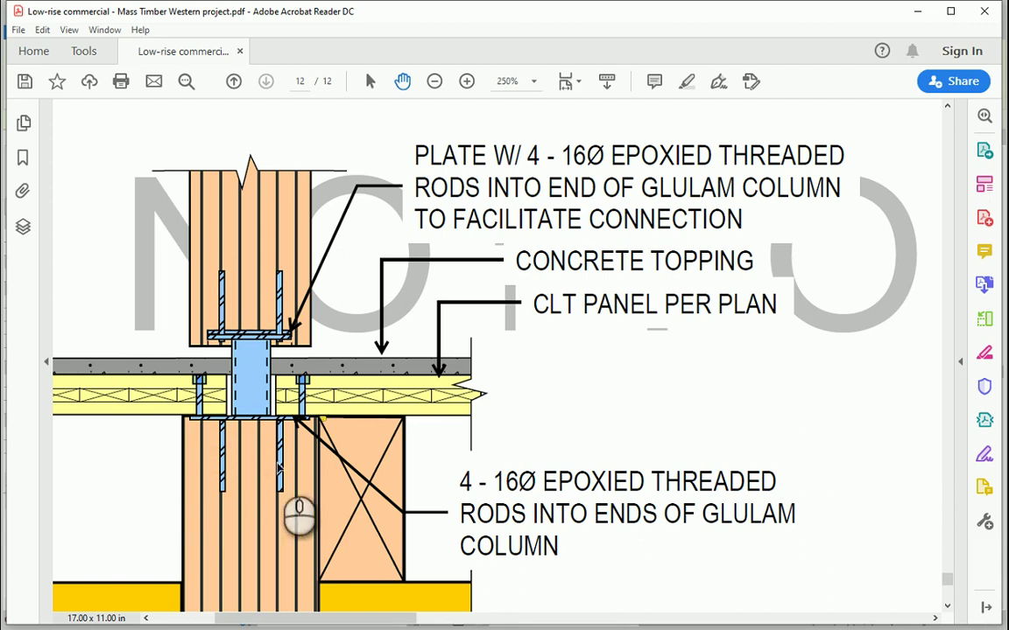
key("alt+Tab")
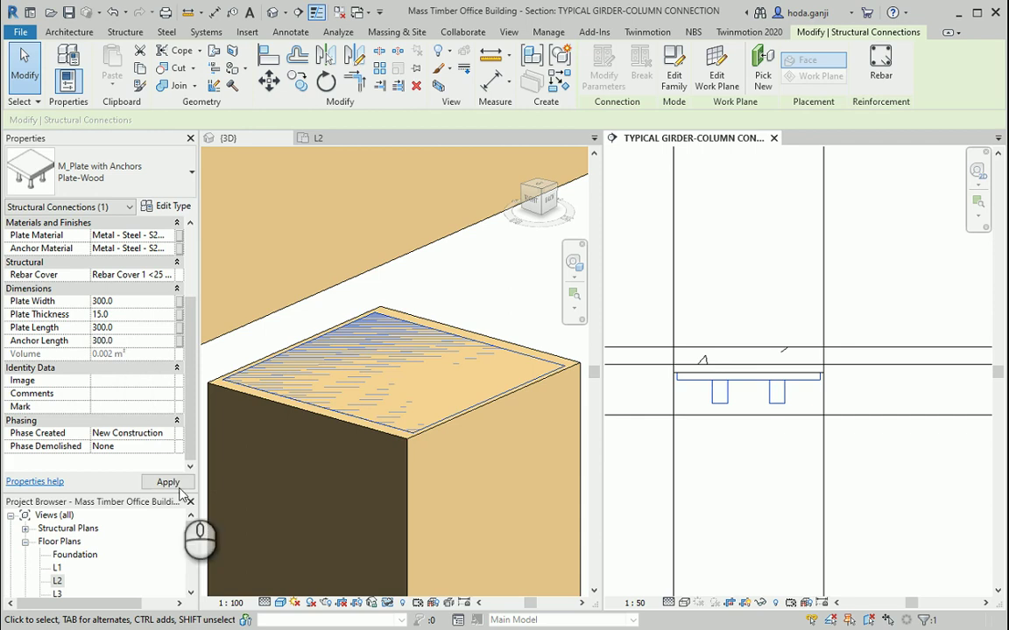
left_click(168, 481)
left_click(884, 496)
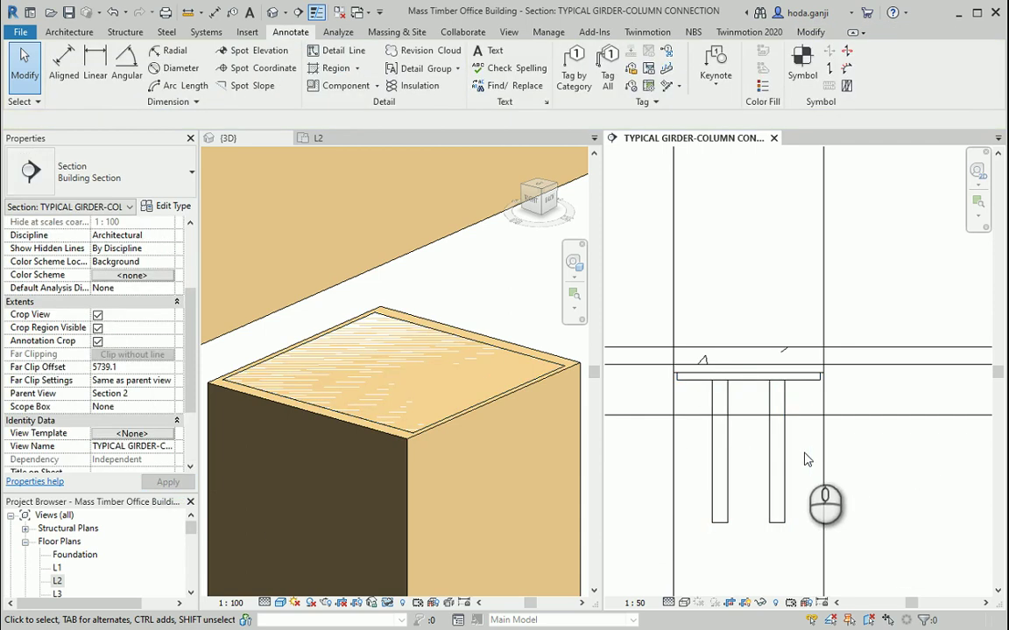
left_click(653, 540)
key("alt+Tab")
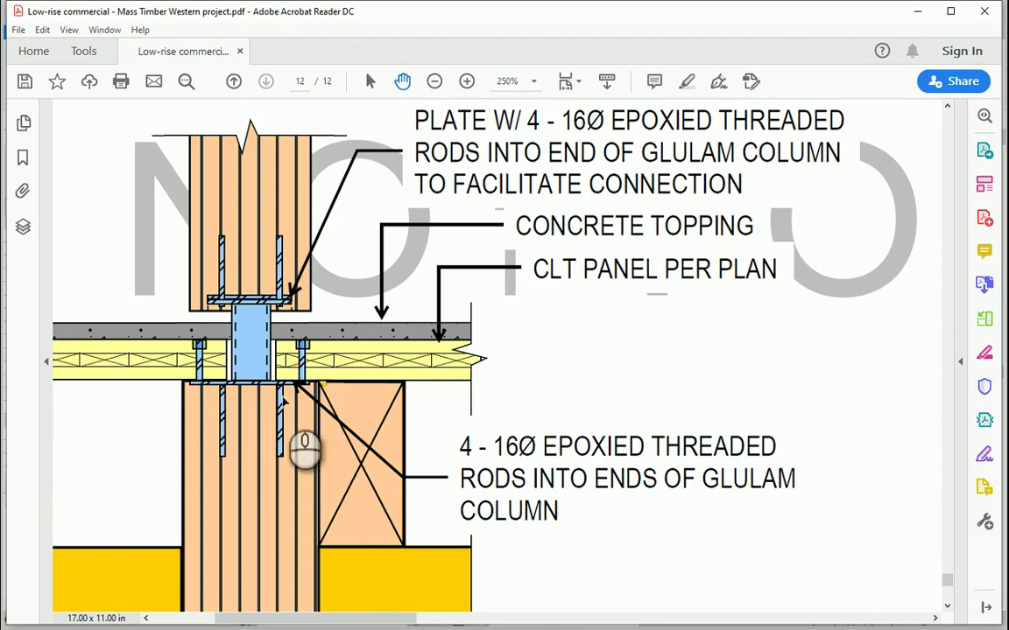
key("alt+Tab")
Step: Attach the lower glulam column's top to the floor, then open the 3D view's visual style options
left_click(741, 367)
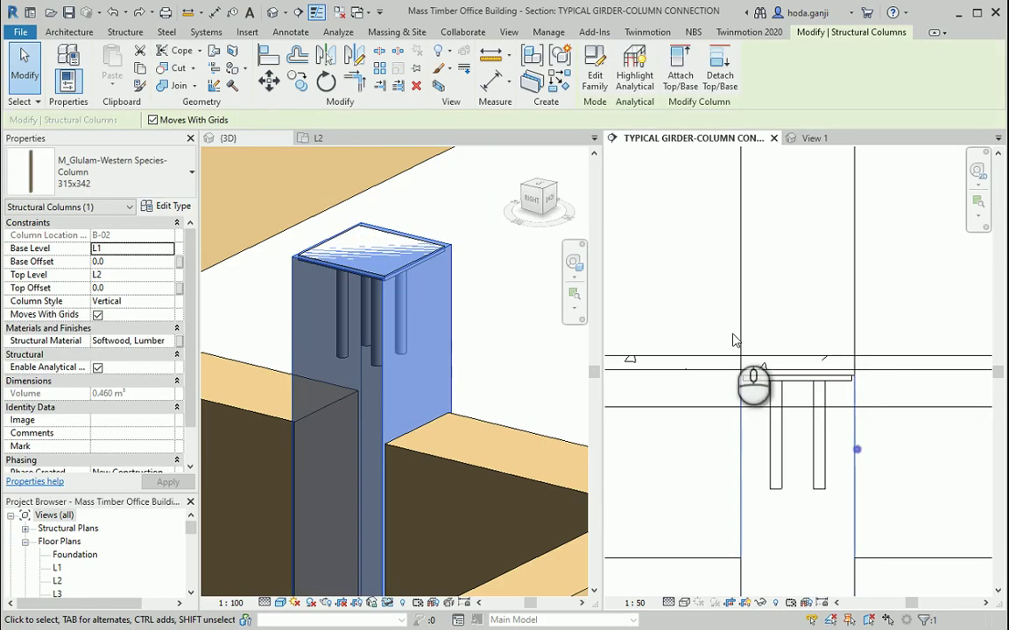
left_click(679, 80)
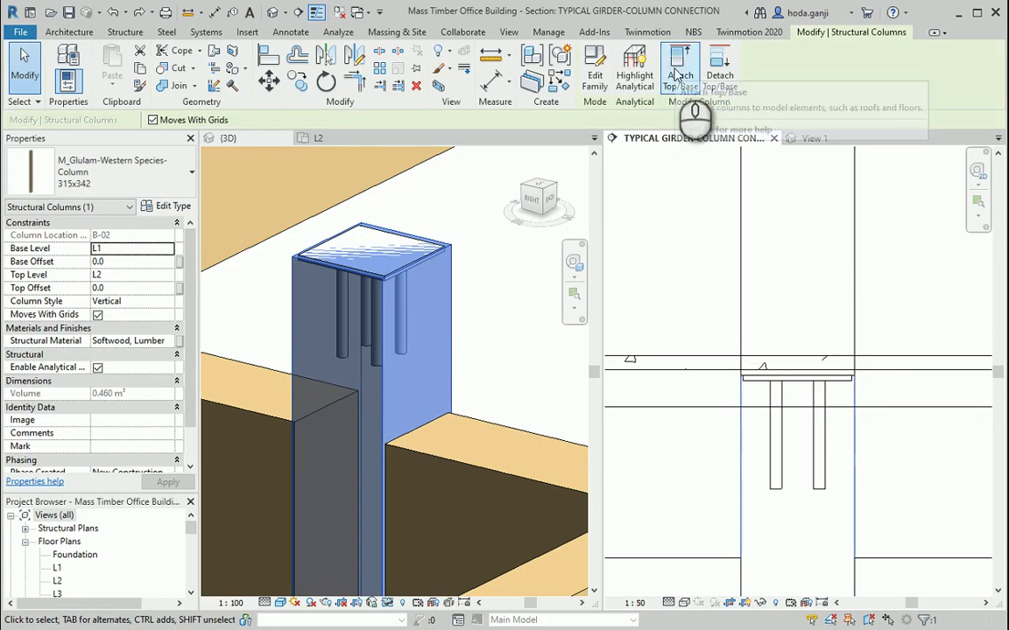
left_click(886, 407)
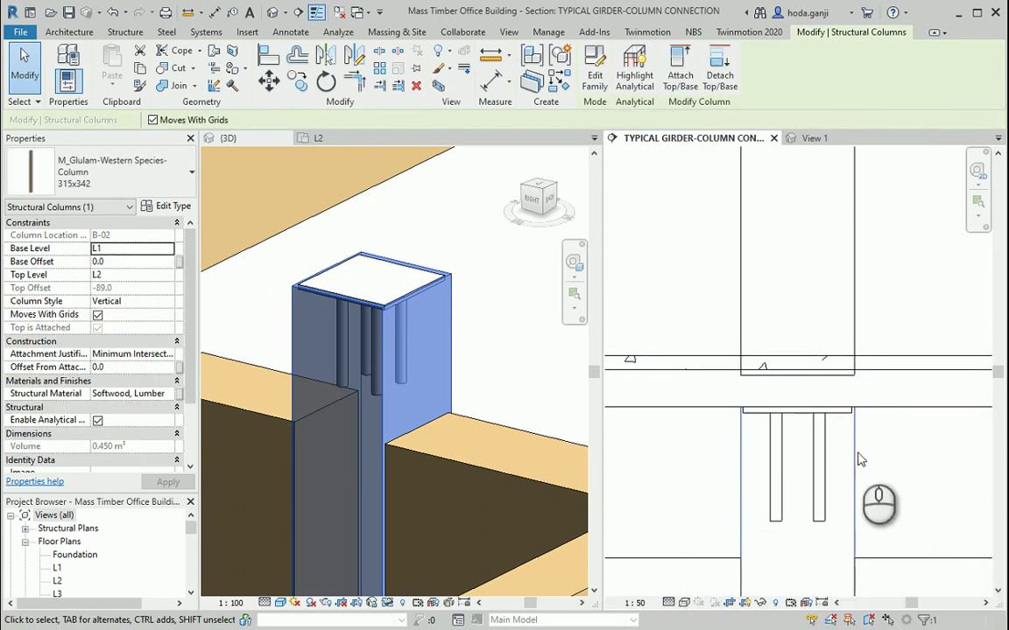
left_click(895, 499)
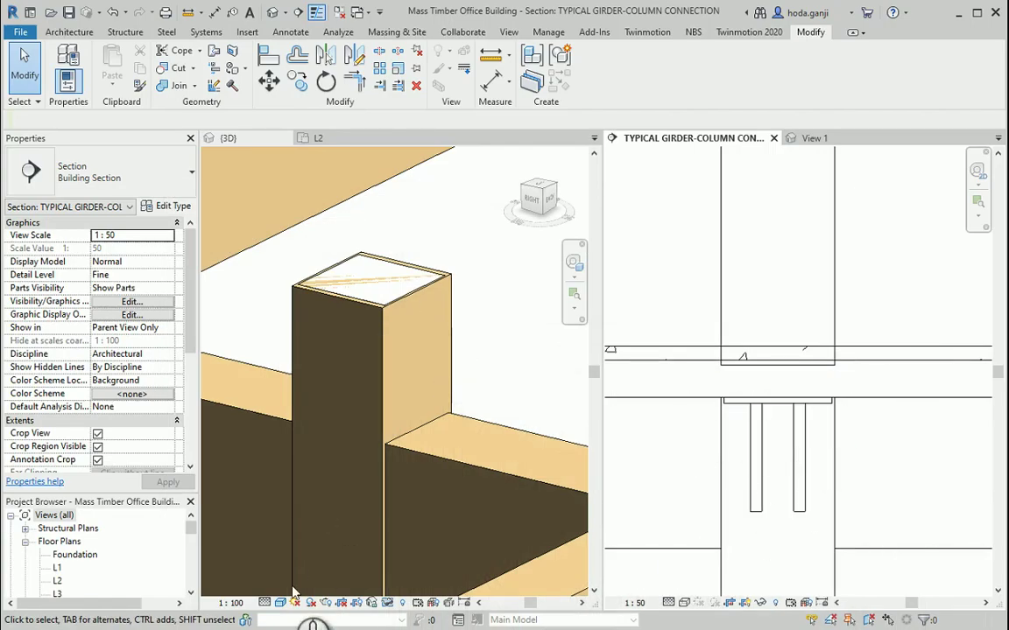
left_click(280, 603)
Step: Show the 3D view in wireframe looking down on the column top, and select the upper L2–L3 glulam column
left_click(313, 515)
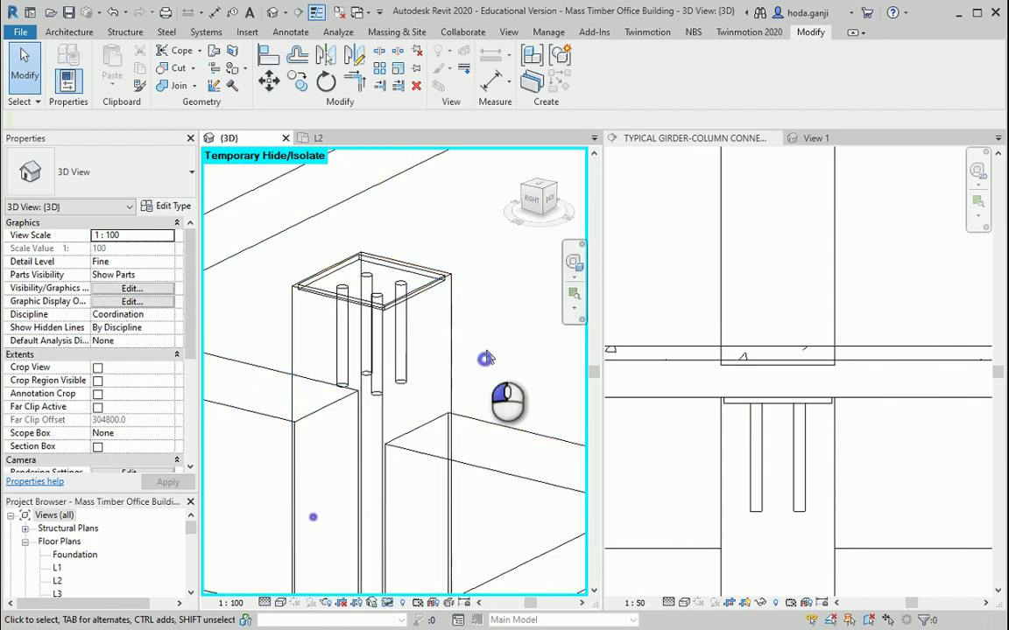
middle_click_drag(486, 358, 452, 575, "shift")
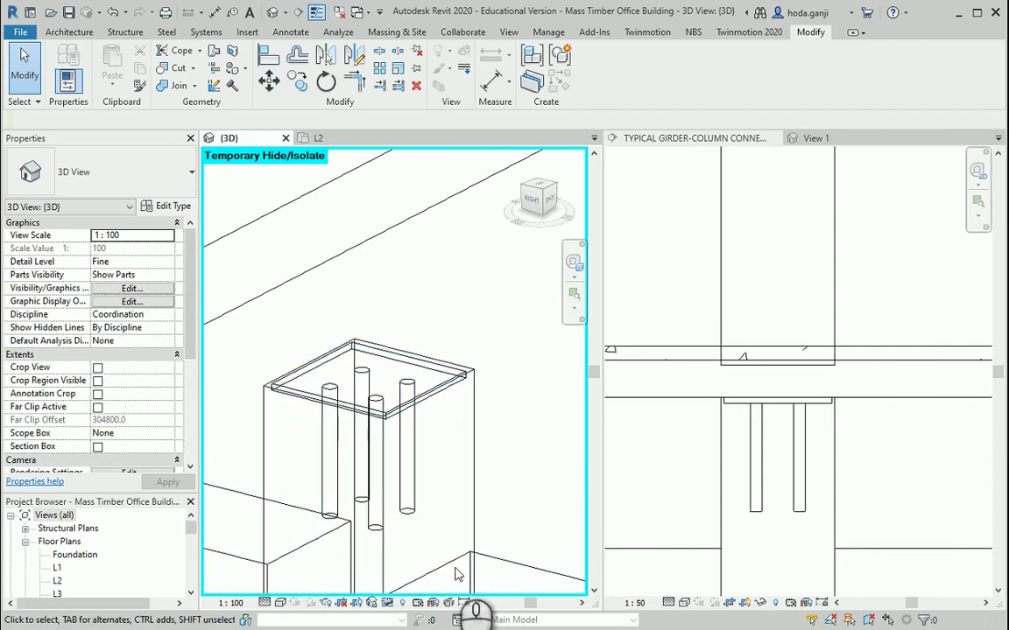
left_click(946, 387)
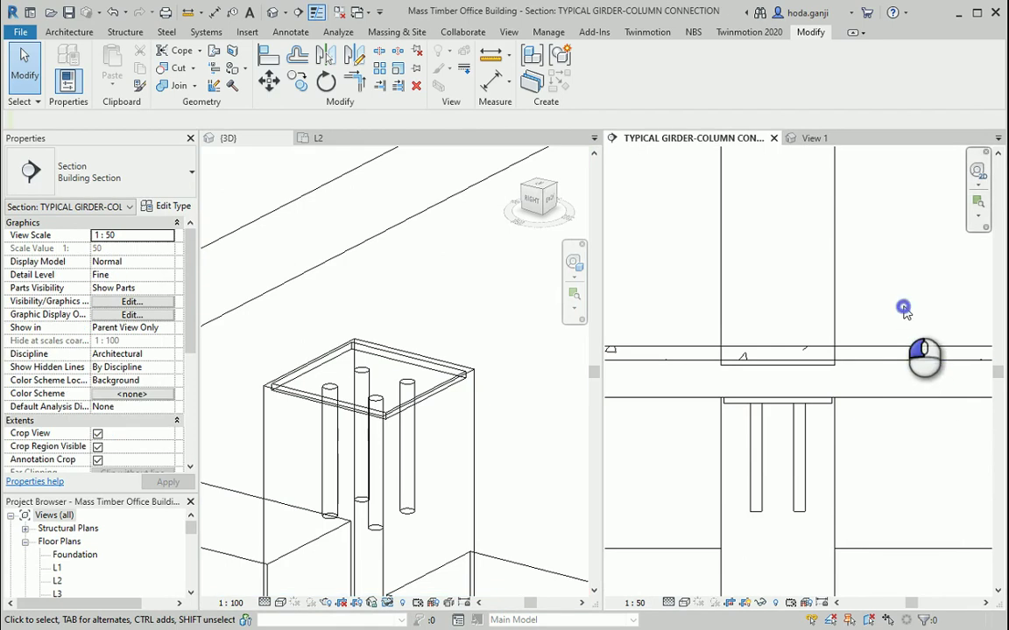
left_click(830, 310)
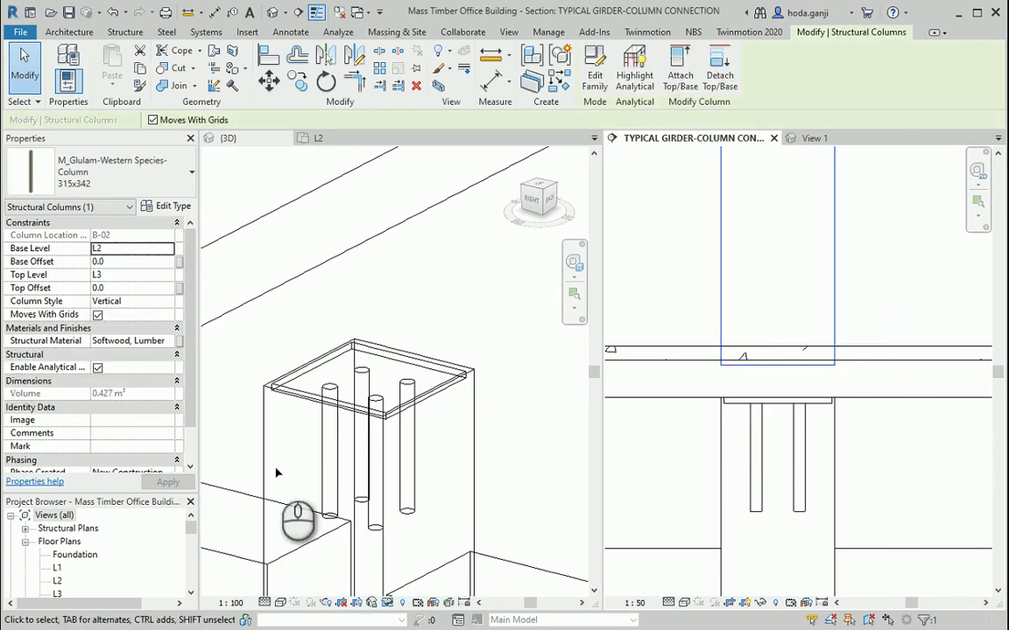
key("alt+Tab")
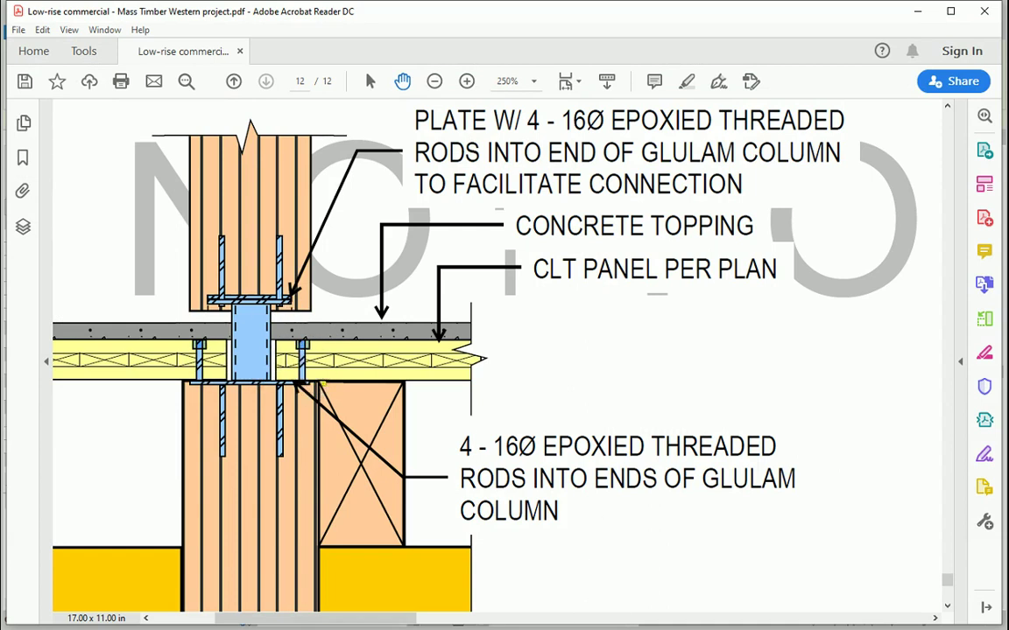
key("alt+Tab")
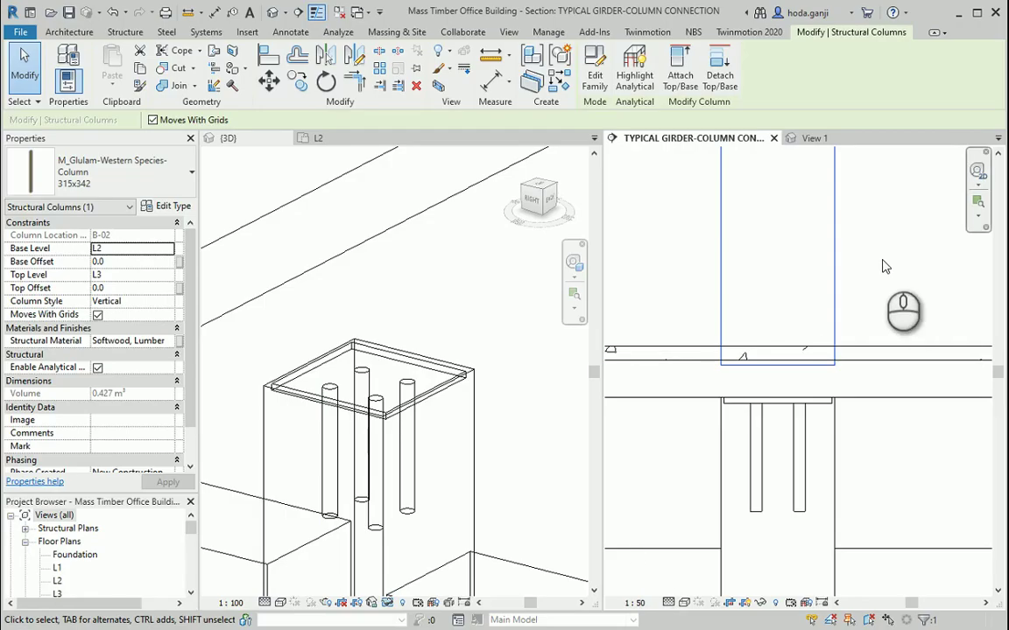
Step: Give the upper glulam column a base offset of 30.0 and check it in 3D
left_click(839, 296)
left_click(836, 294)
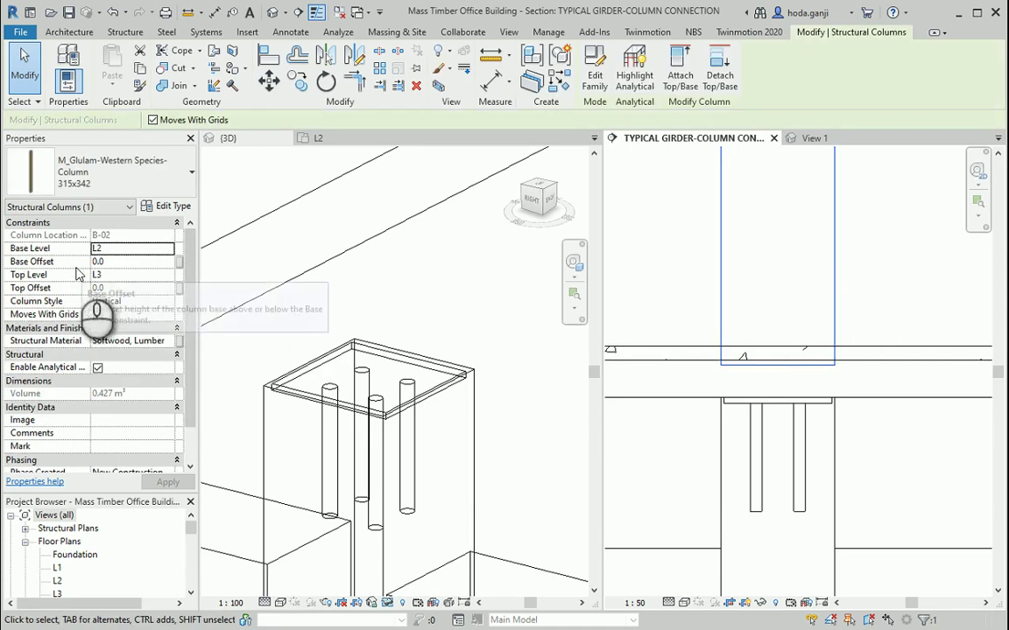
left_click(116, 261)
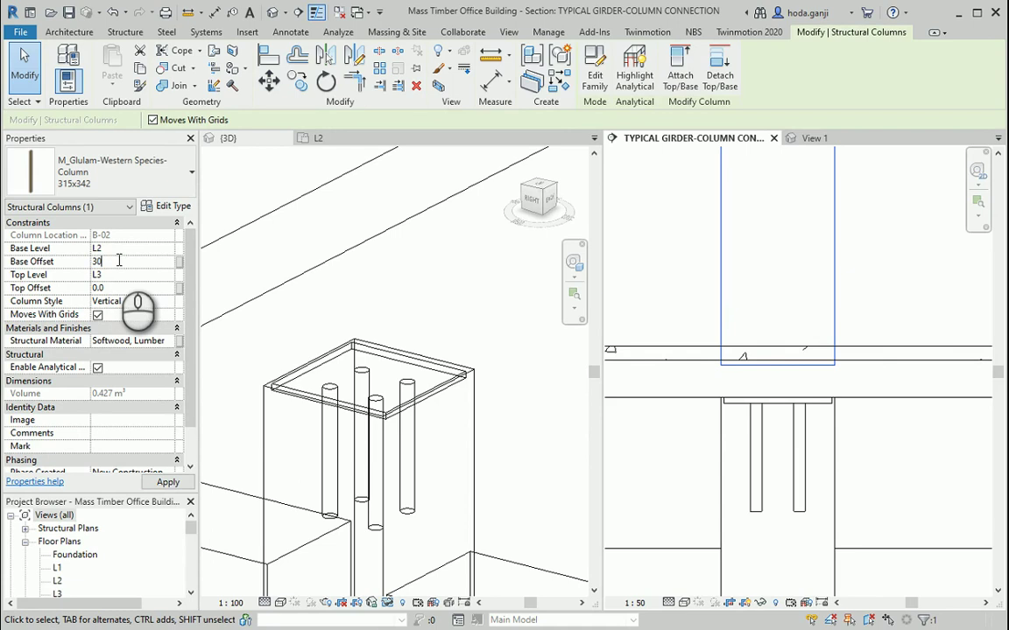
type("30.0")
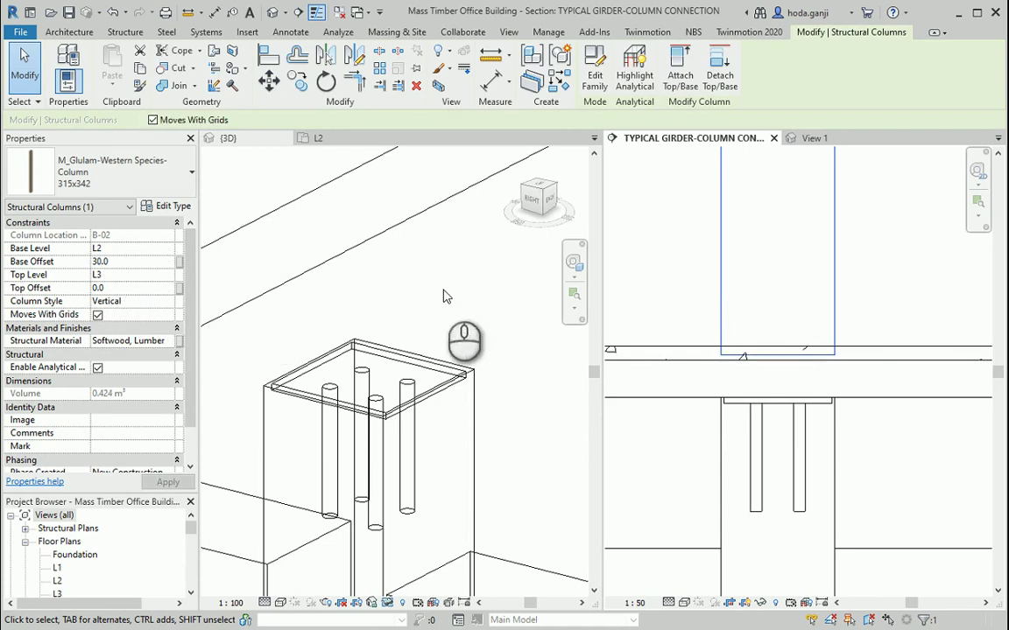
left_click(474, 298)
scroll(843, 326, "up", 1)
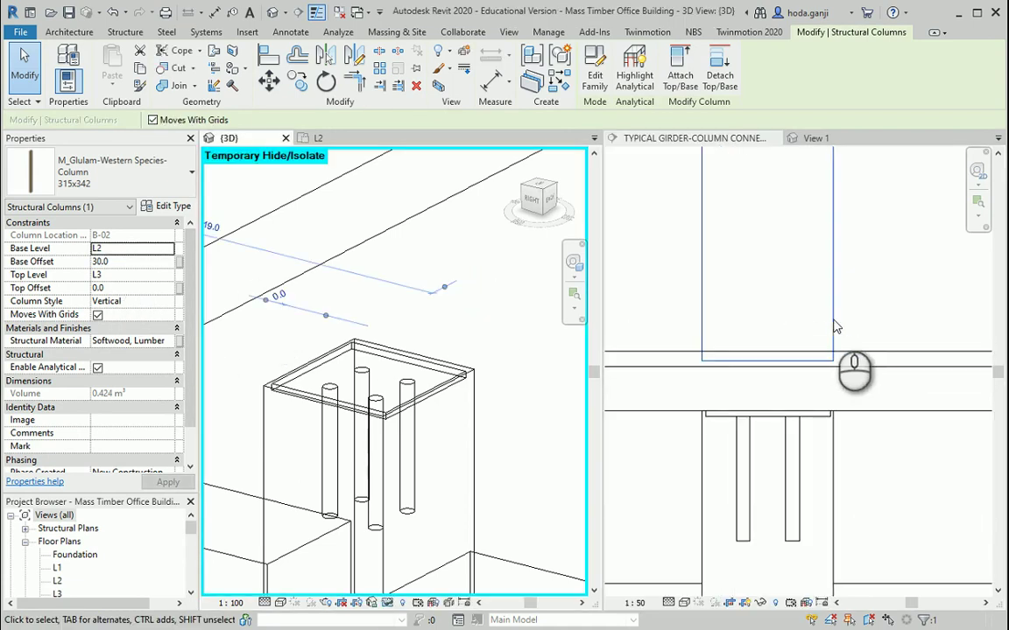
Step: Raise the upper column's base offset to 100.0 and compare it with the PDF detail
left_click(846, 322)
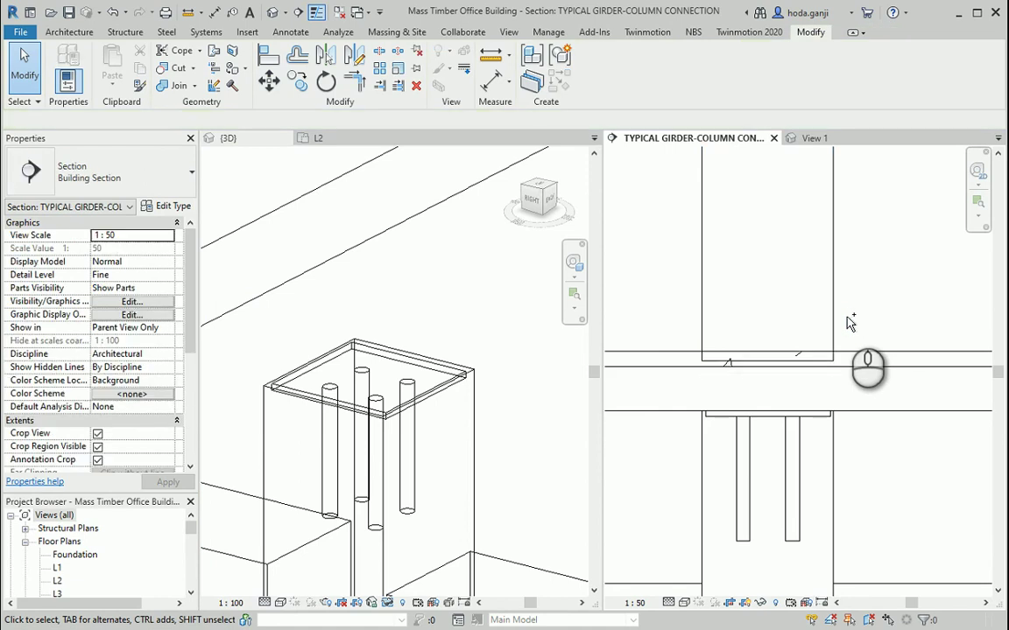
left_click(832, 308)
scroll(788, 368, "up", 2)
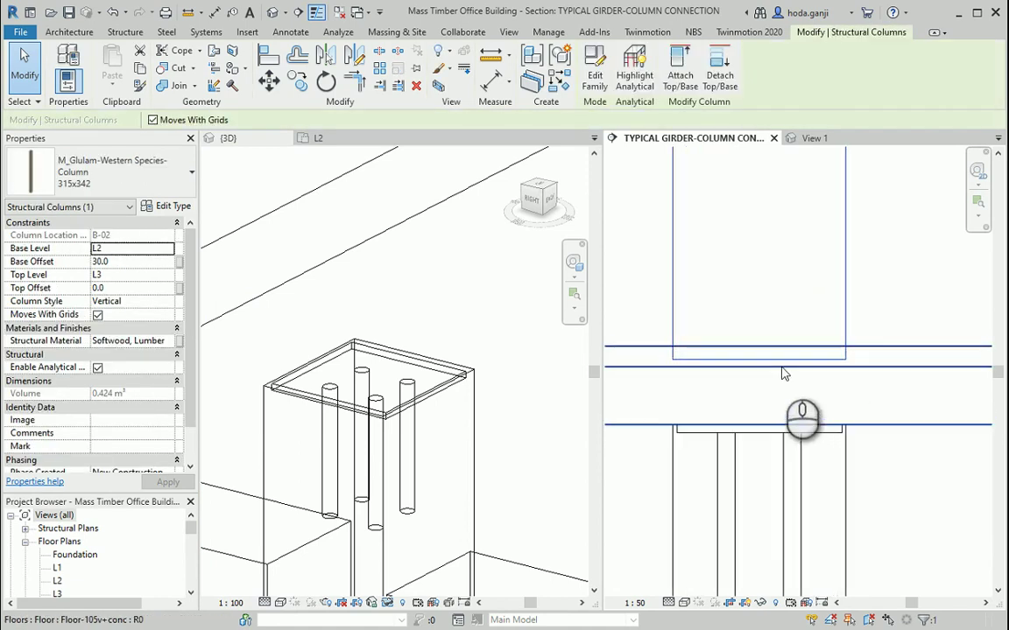
scroll(902, 309, "up", 1)
left_click(849, 319)
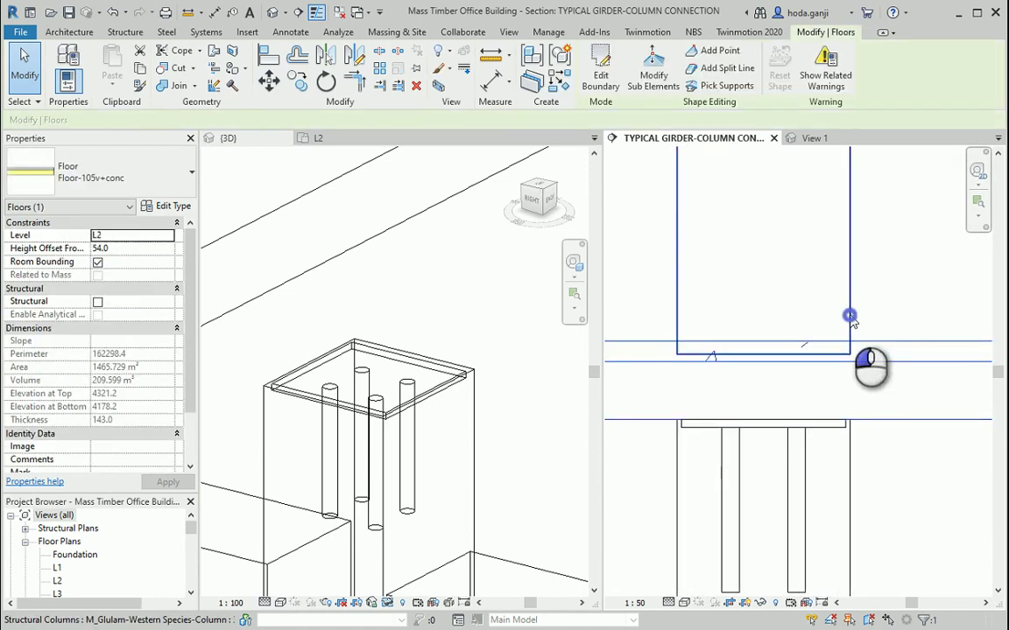
left_click(851, 320)
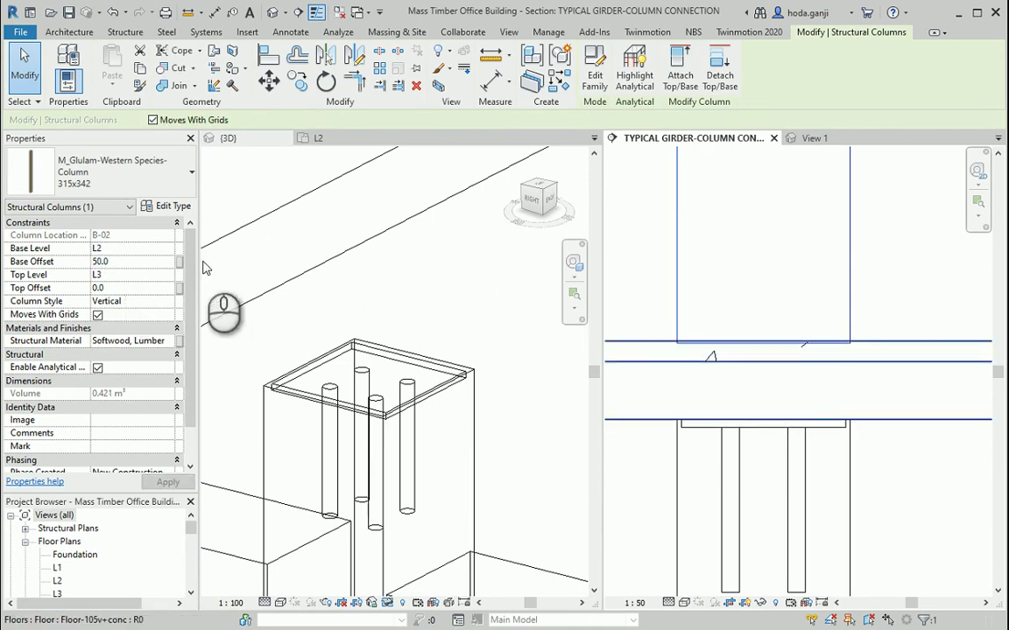
left_click(123, 262)
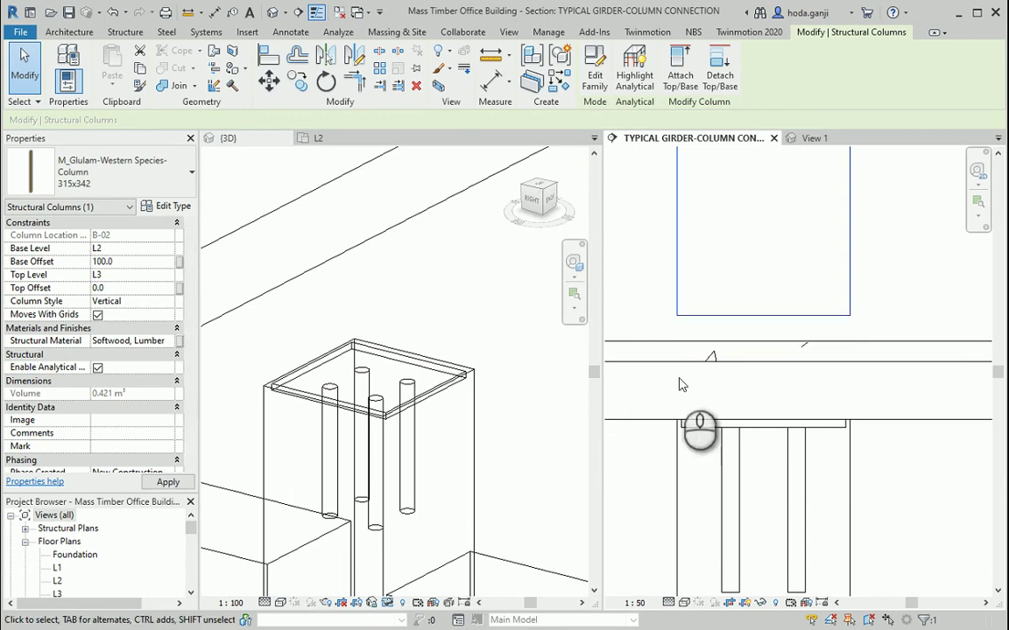
left_click(887, 469)
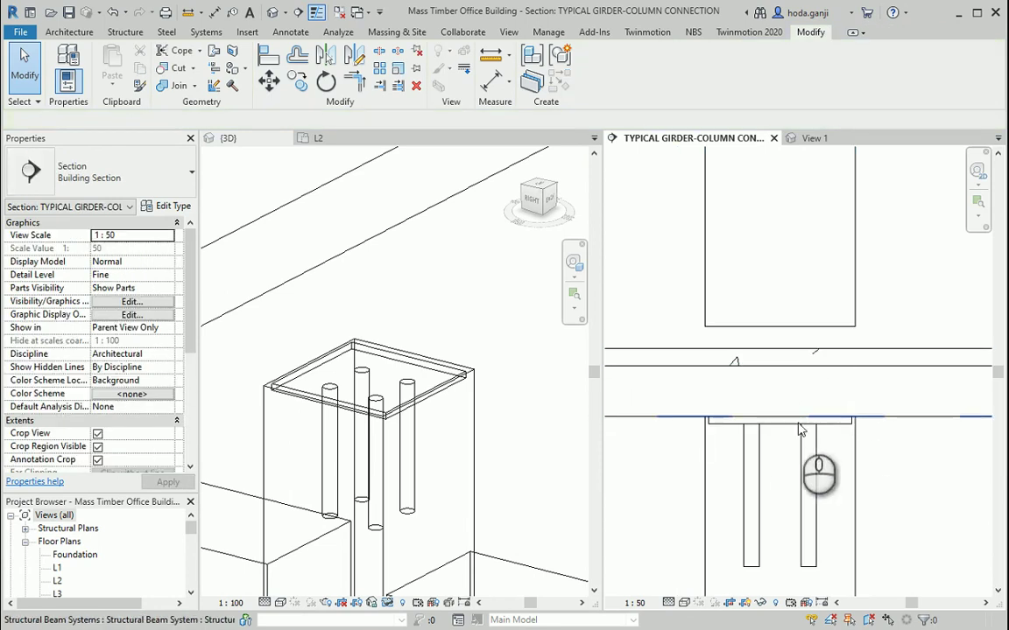
key("alt+Tab")
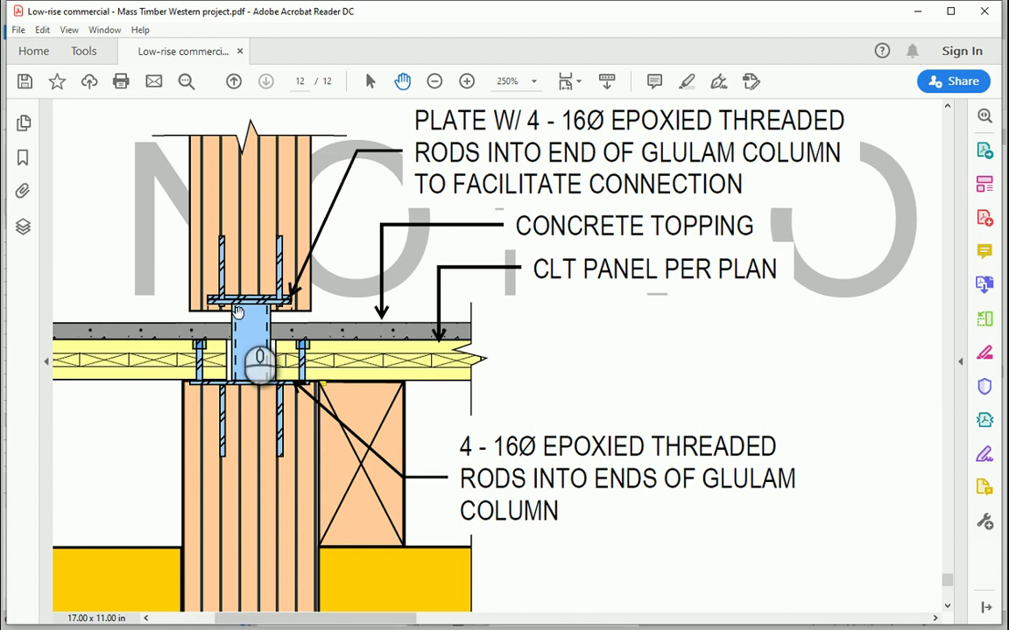
key("alt+Tab")
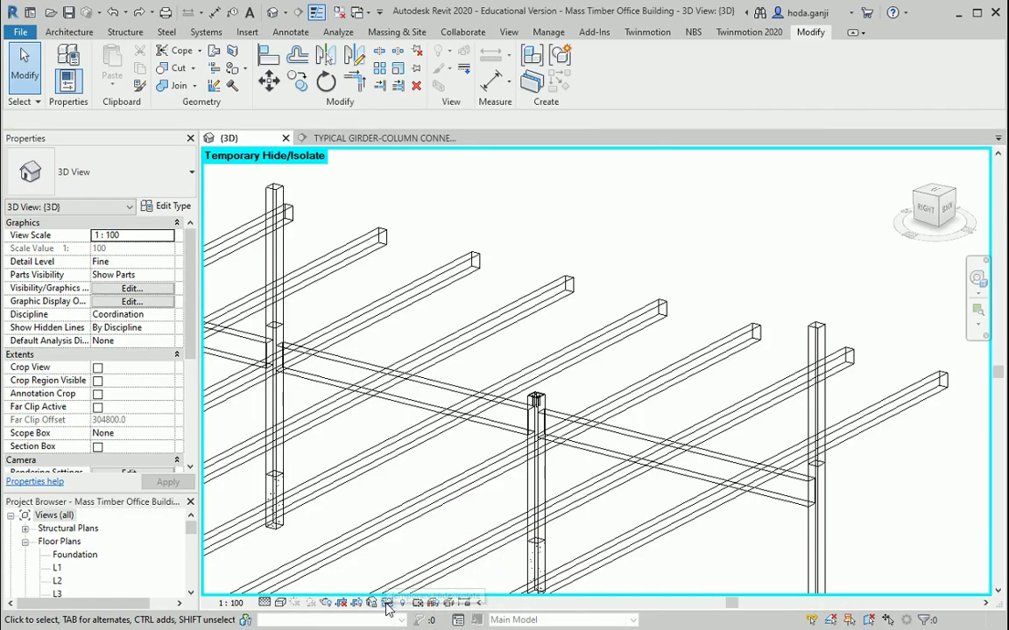
Step: Restore all temporarily hidden elements and set the 3D view to Shaded
left_click(386, 603)
left_click(438, 587)
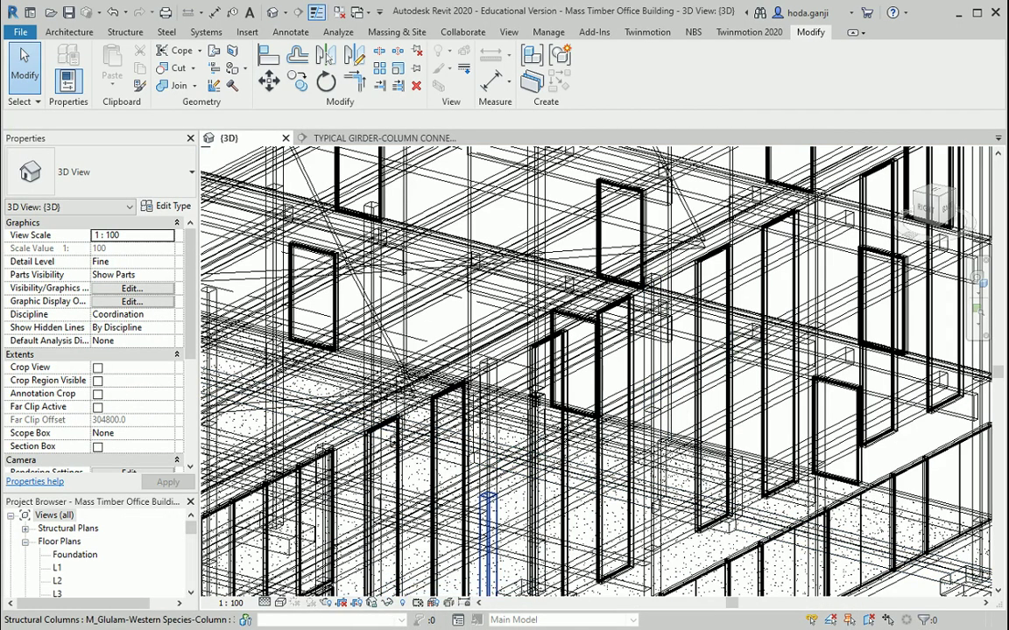
left_click(280, 603)
left_click(315, 543)
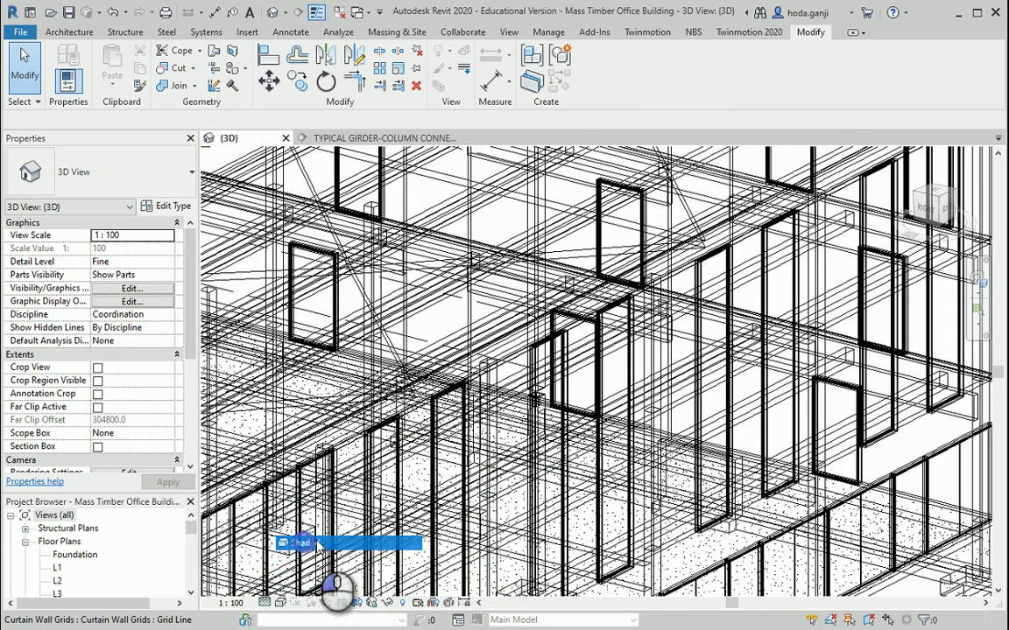
Step: Duplicate the {3D} view in the Project Browser to create {3D} Copy 1
scroll(543, 408, "up", 3)
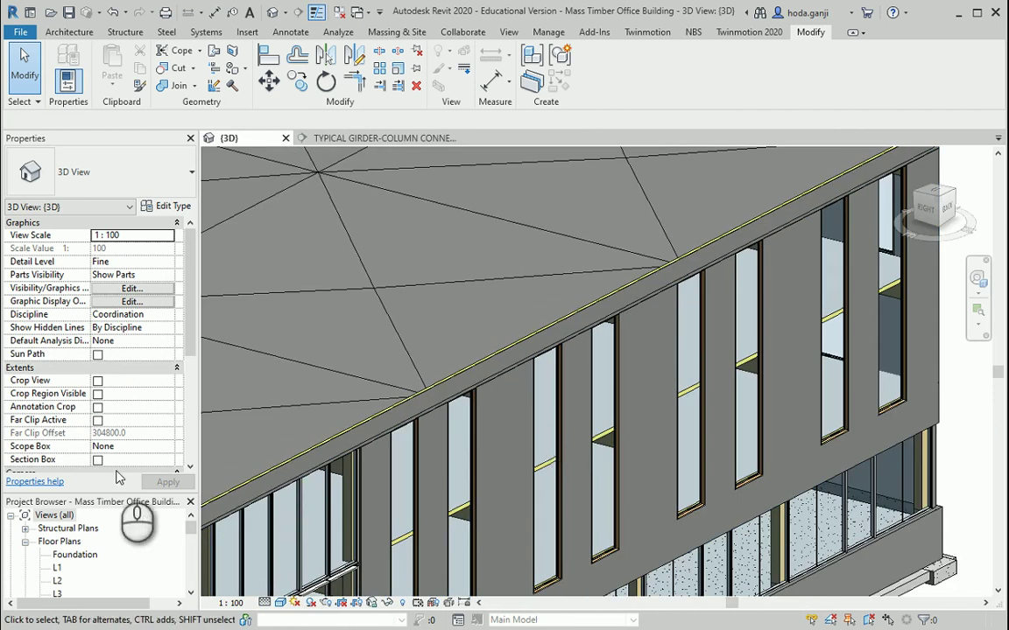
scroll(104, 428, "down", 3)
scroll(98, 526, "down", 5)
scroll(98, 532, "down", 3)
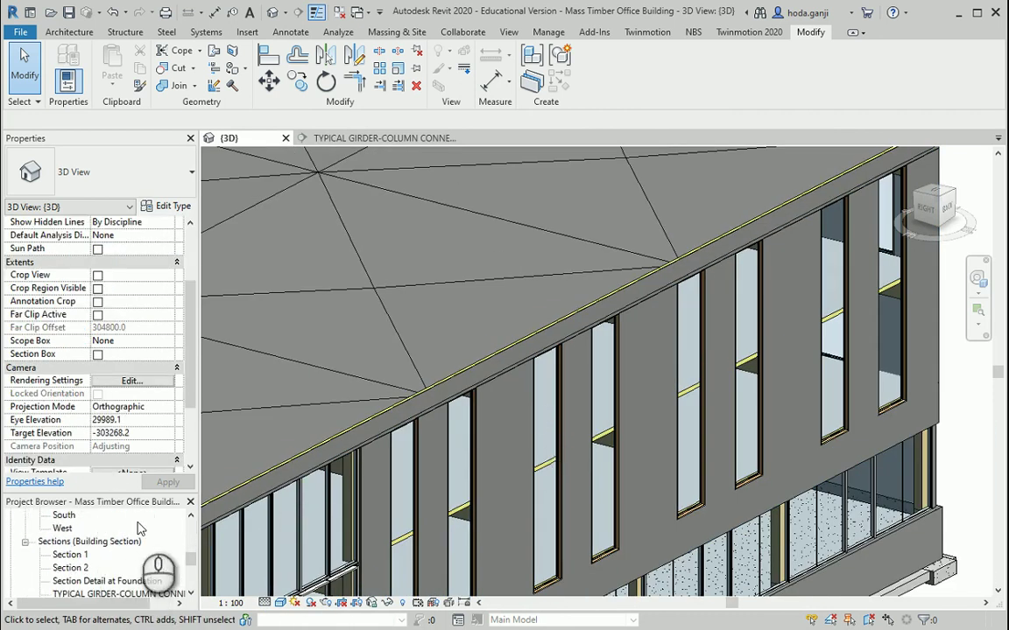
scroll(81, 567, "down", 3)
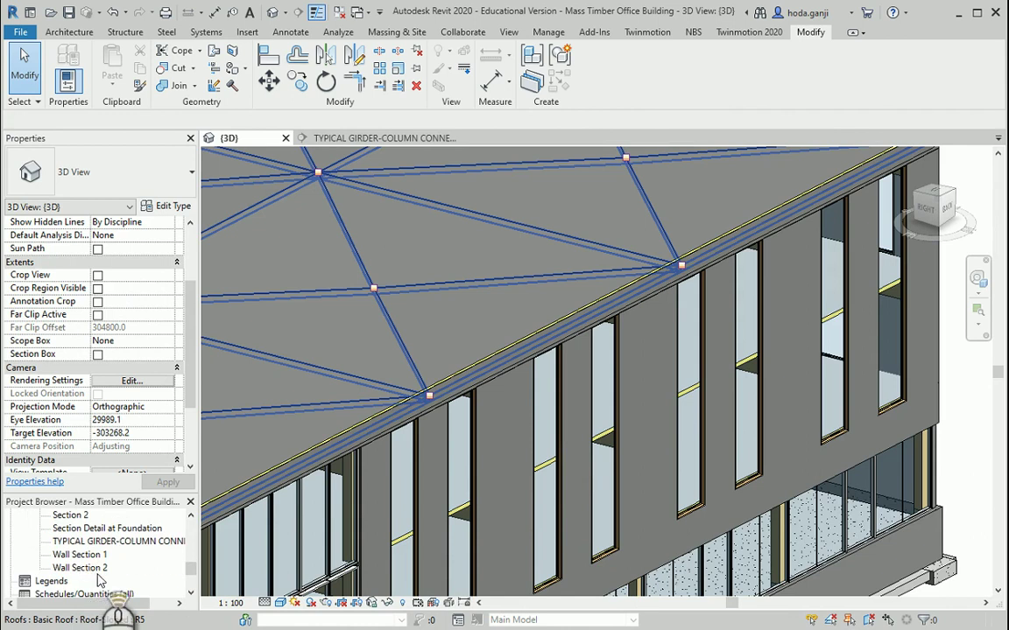
scroll(101, 581, "up", 5)
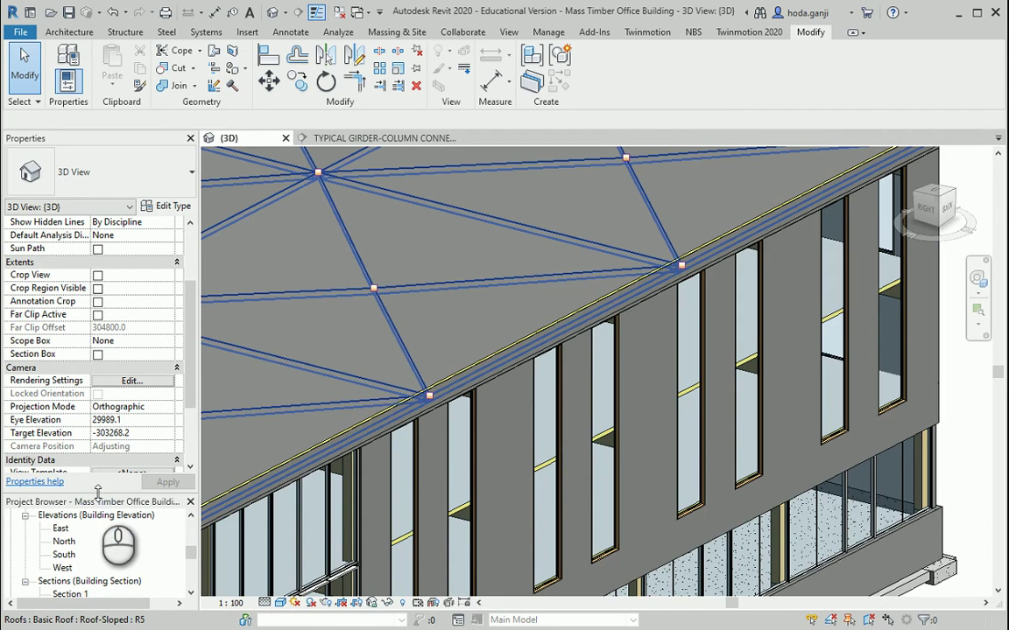
left_click_drag(98, 493, 98, 390)
scroll(101, 483, "down", 2)
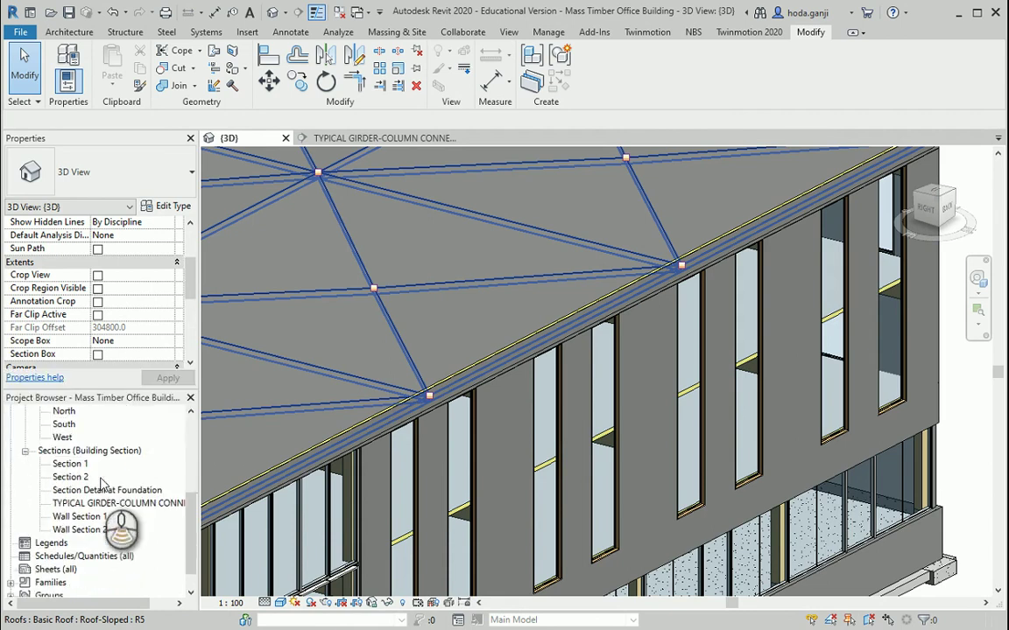
scroll(101, 486, "up", 4)
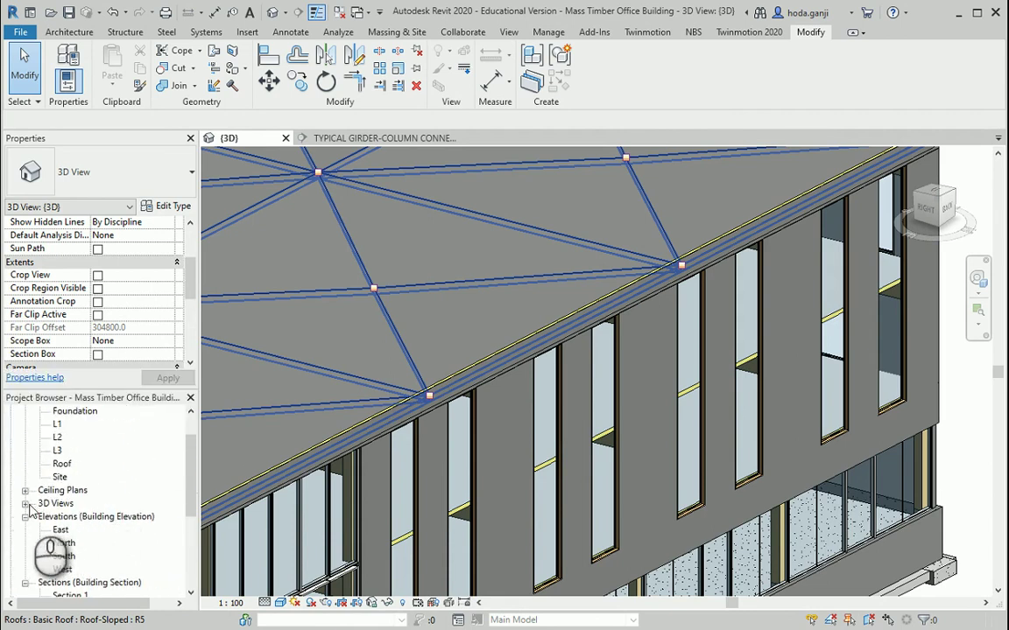
left_click(26, 503)
right_click(63, 518)
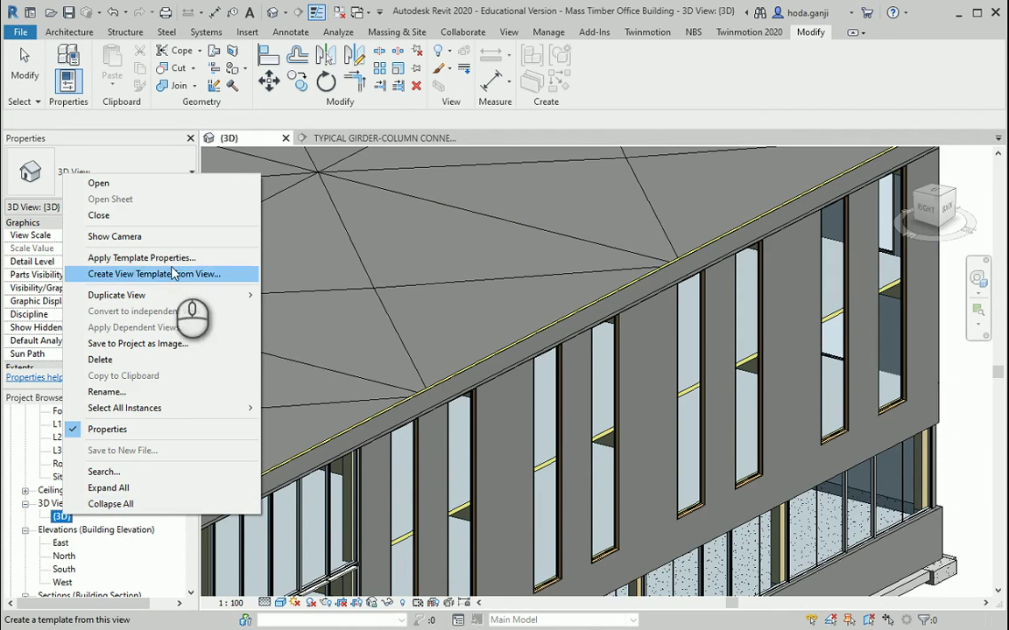
left_click(169, 296)
left_click(302, 295)
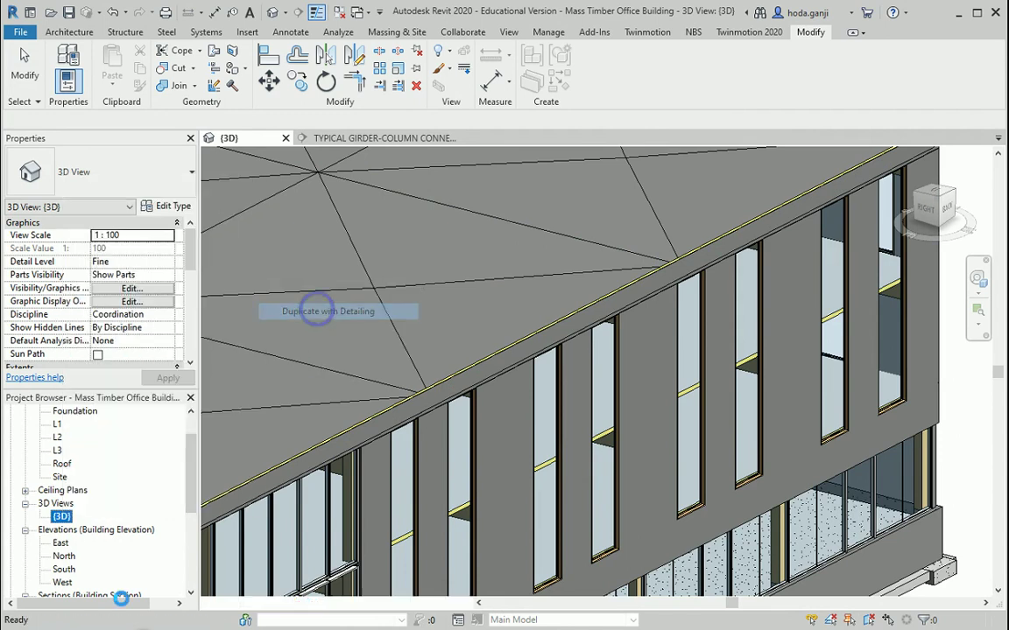
right_click(66, 533)
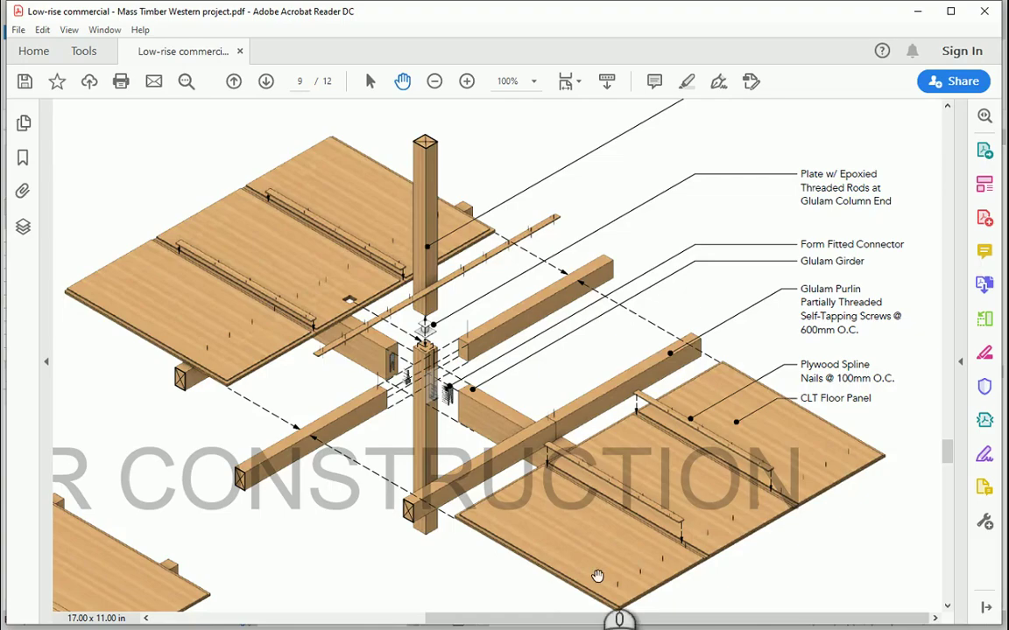
Step: Scroll the PDF to show the full Exploded Isometric Detail drawing on page 9
scroll(587, 245, "down", 5)
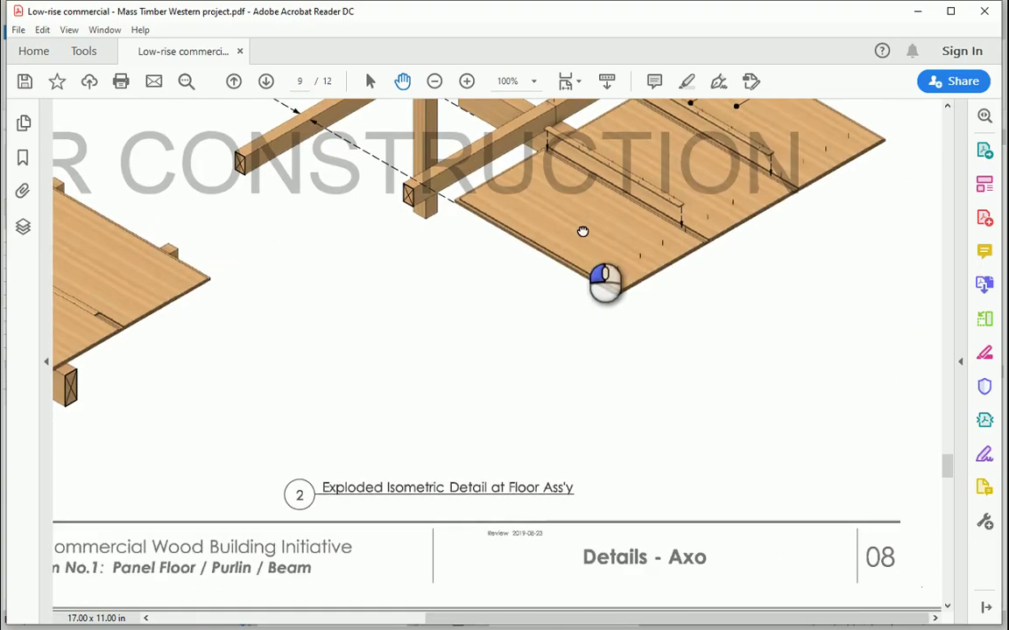
scroll(599, 488, "up", 3)
scroll(602, 491, "down", 2)
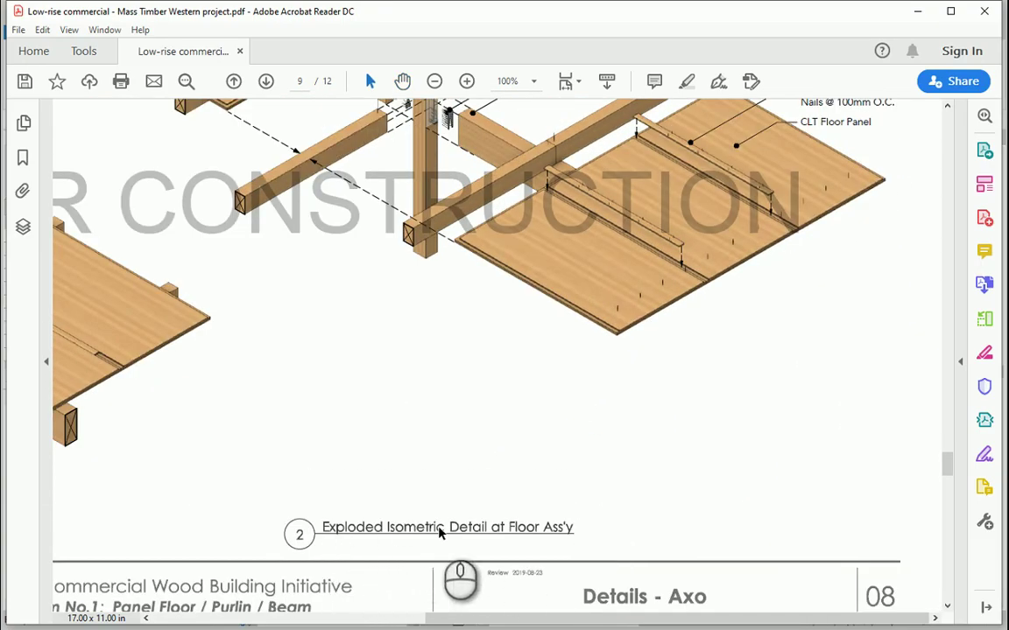
scroll(515, 477, "up", 4)
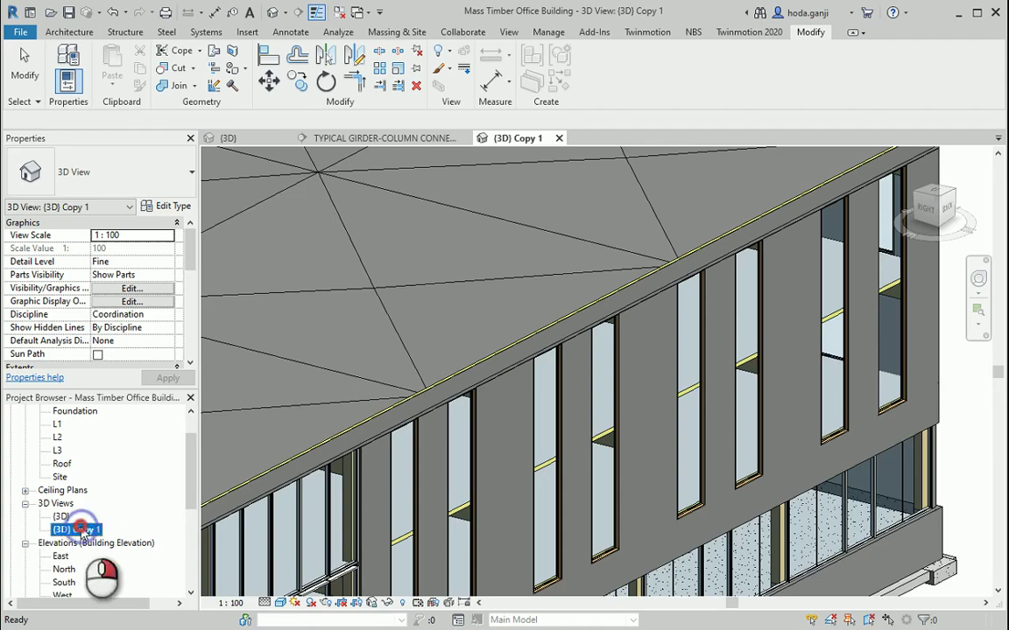
Step: Rename {3D} Copy 1 to 'Exploded Isometric Detail'
right_click(81, 531)
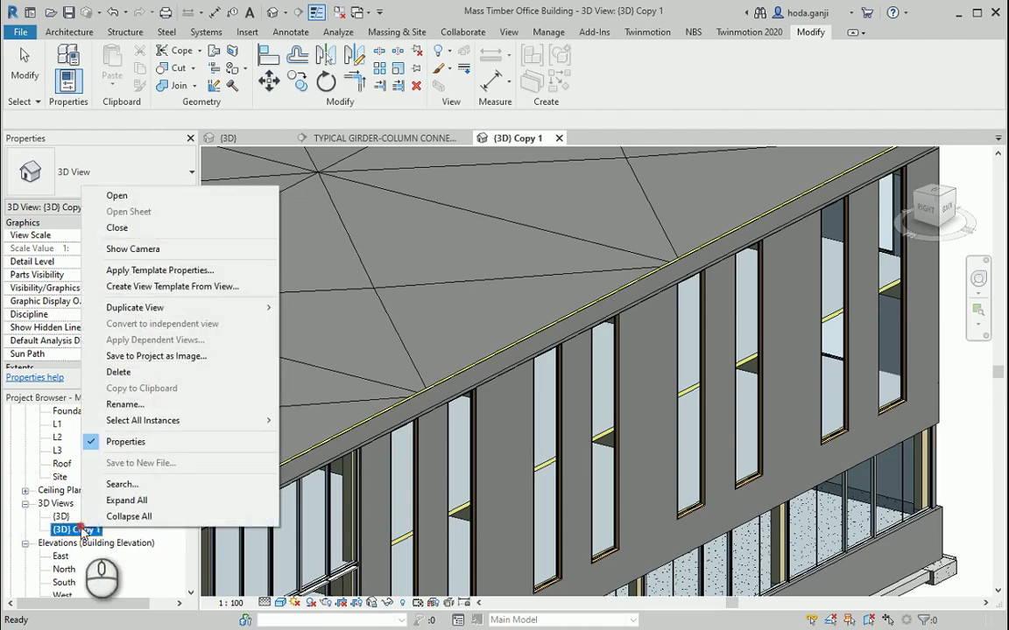
left_click(125, 405)
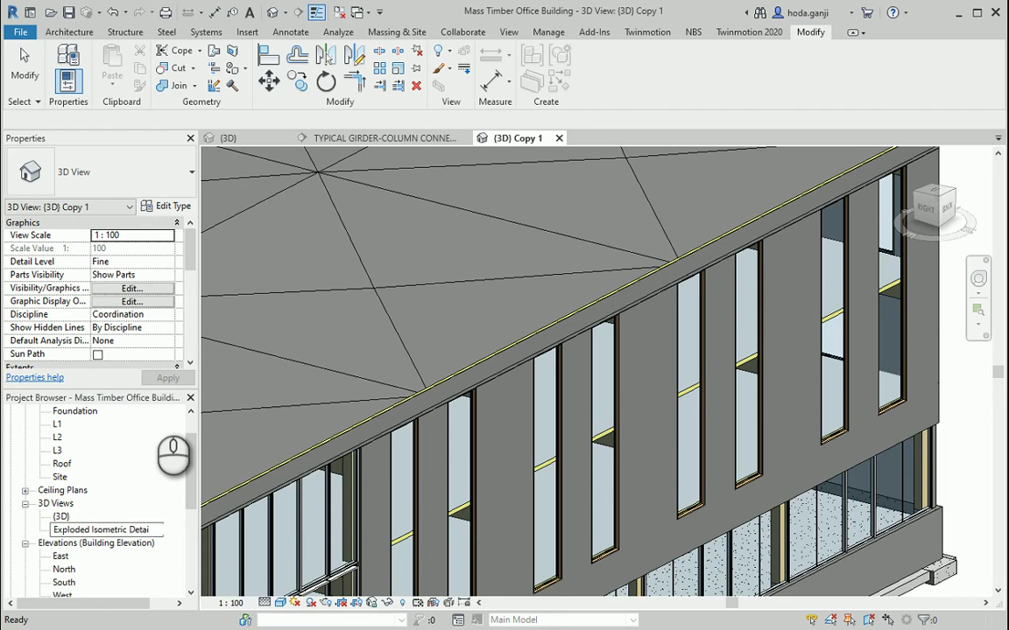
key("Return")
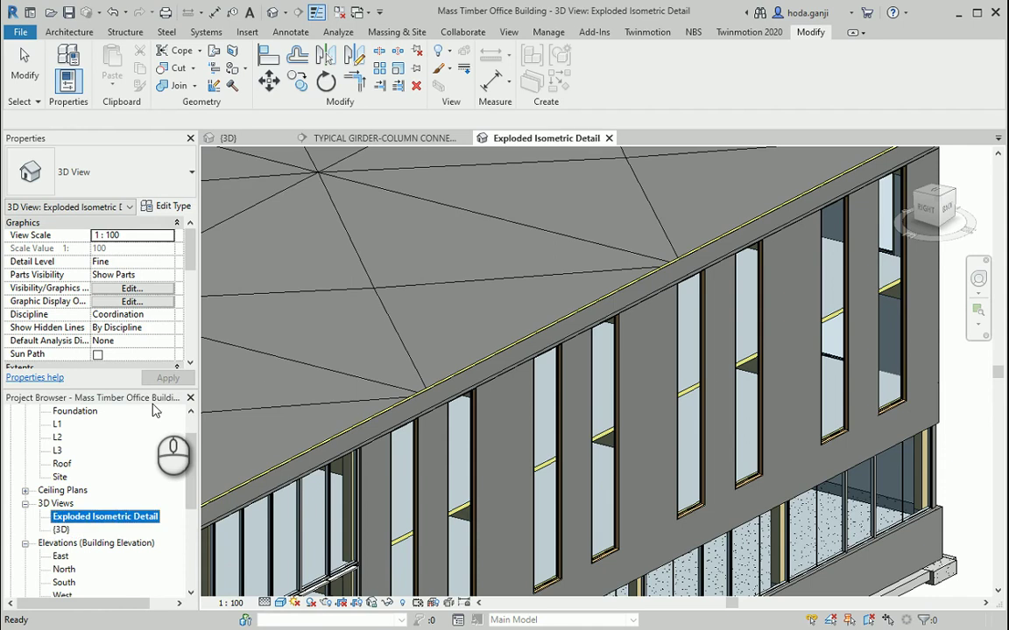
scroll(488, 433, "down", 1)
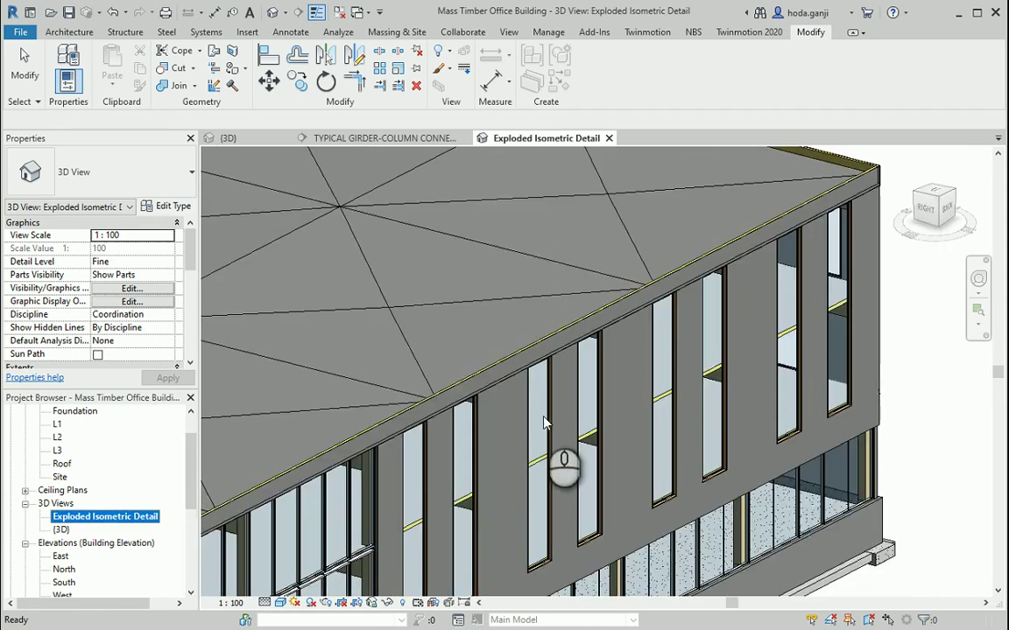
scroll(492, 501, "down", 5)
scroll(493, 501, "up", 1)
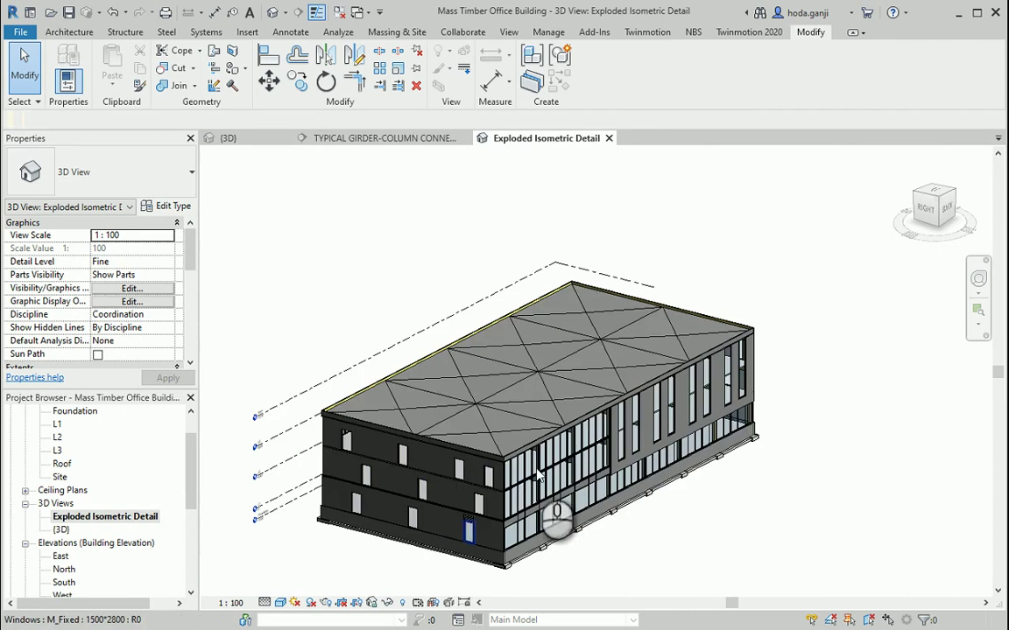
Step: Select the building, filtering out Floors, Structural Columns, Girders, Joists and Structural Connections
left_click_drag(824, 202, 224, 587)
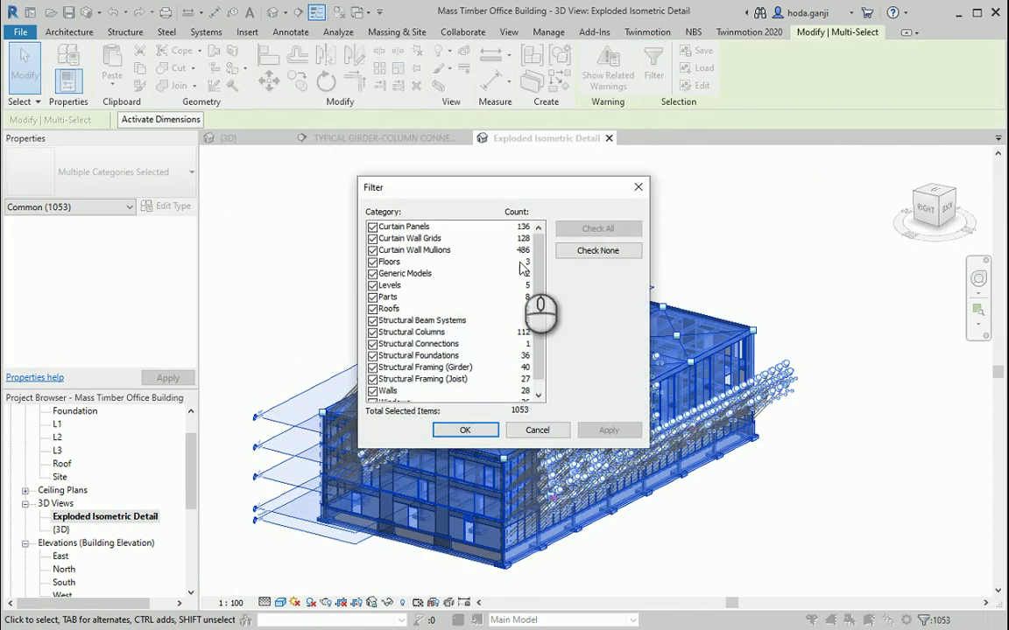
left_click(373, 262)
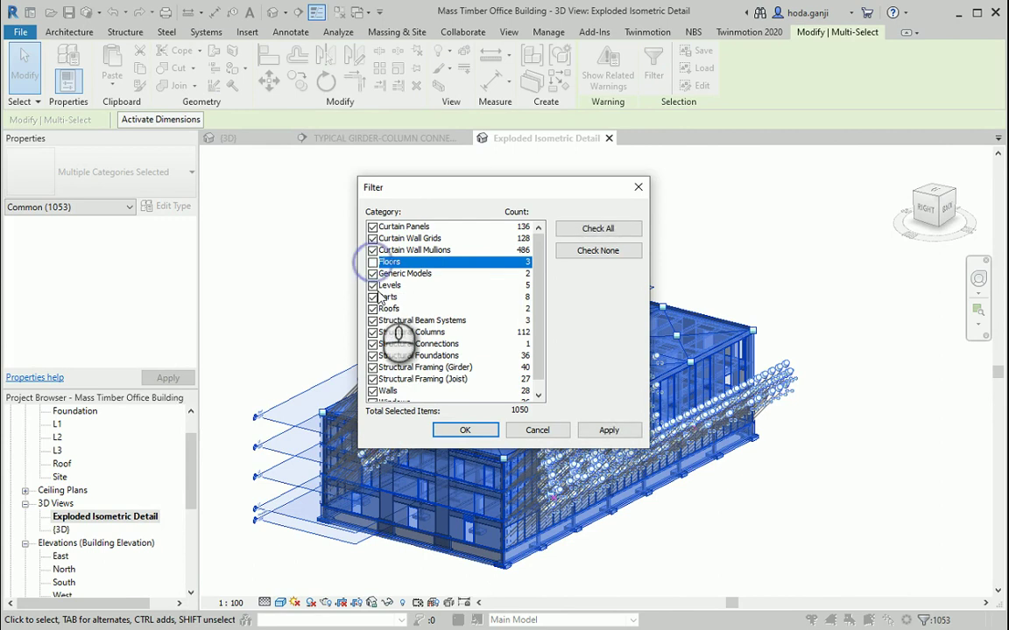
left_click(373, 333)
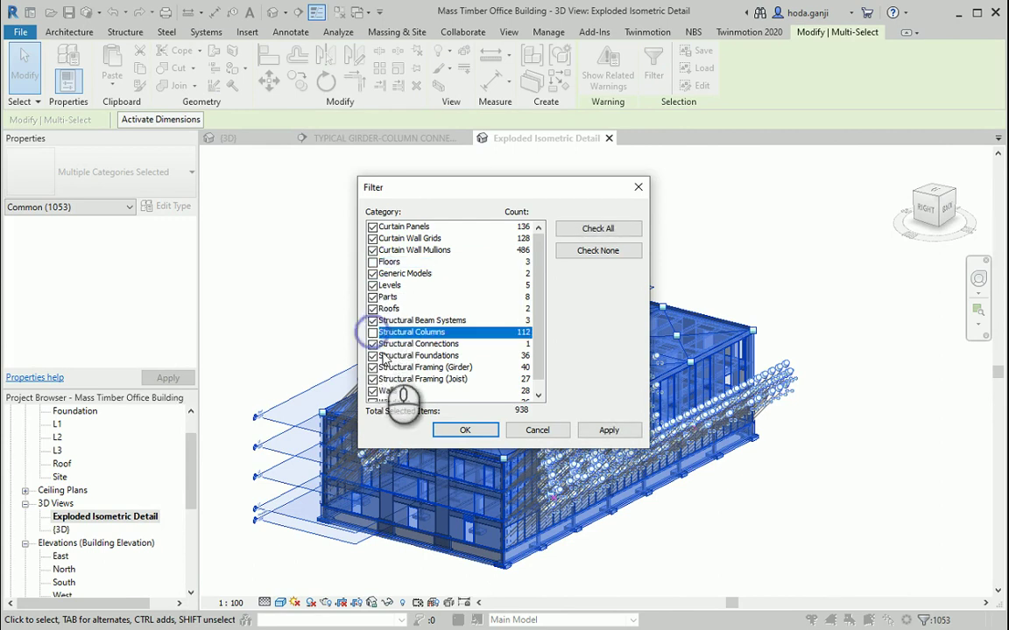
left_click(373, 367)
left_click(373, 379)
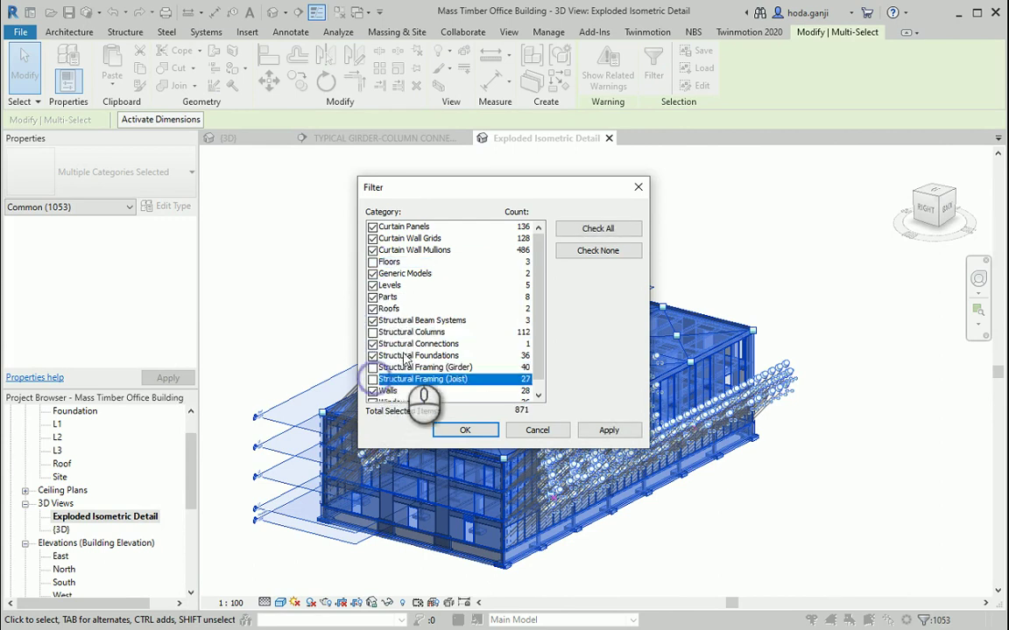
scroll(401, 362, "down", 1)
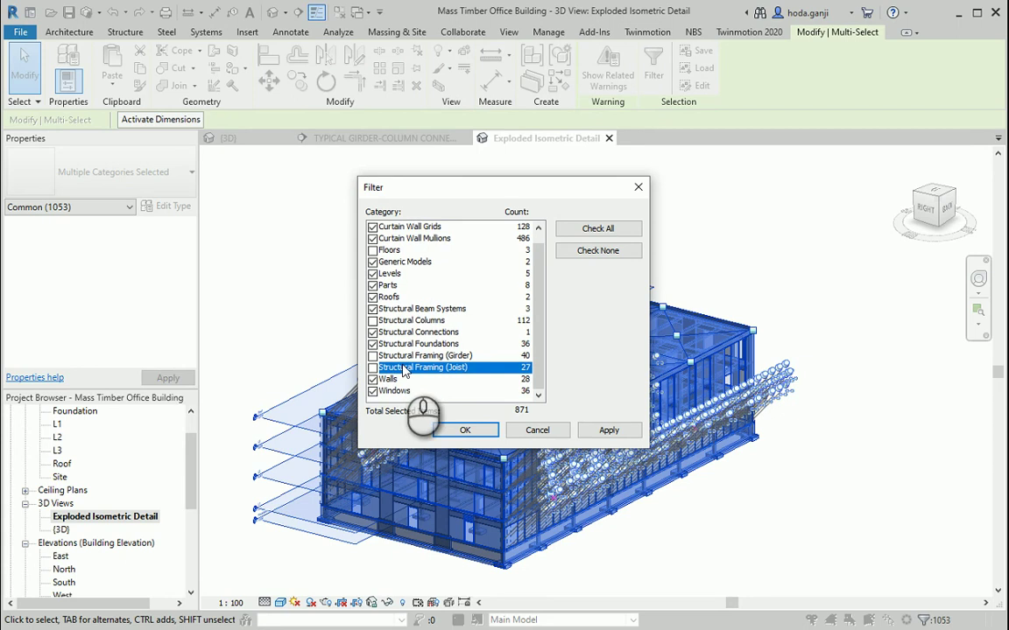
scroll(405, 372, "up", 1)
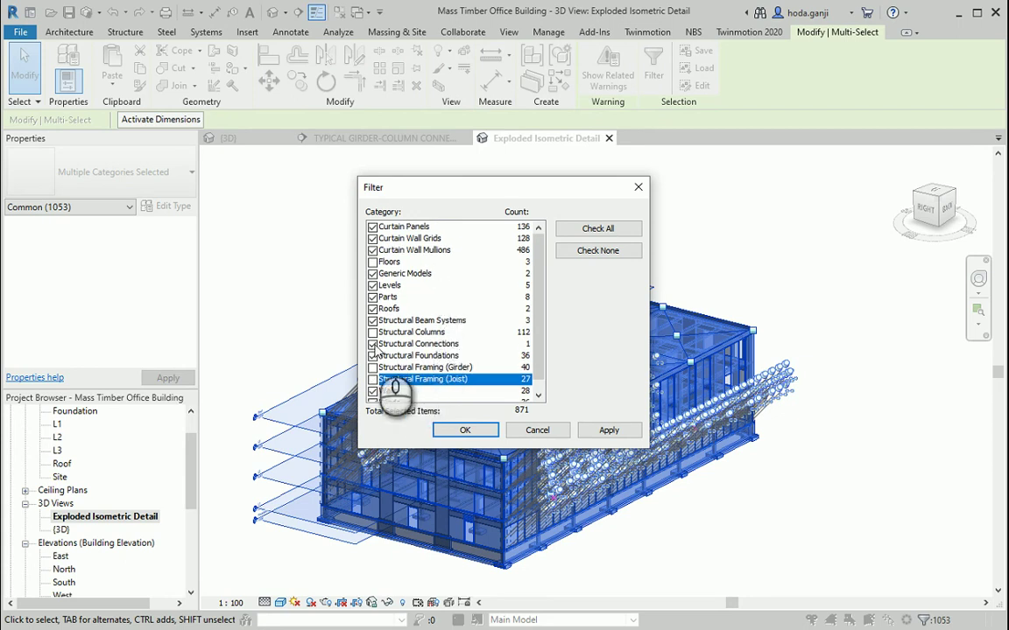
left_click(373, 344)
scroll(471, 372, "down", 1)
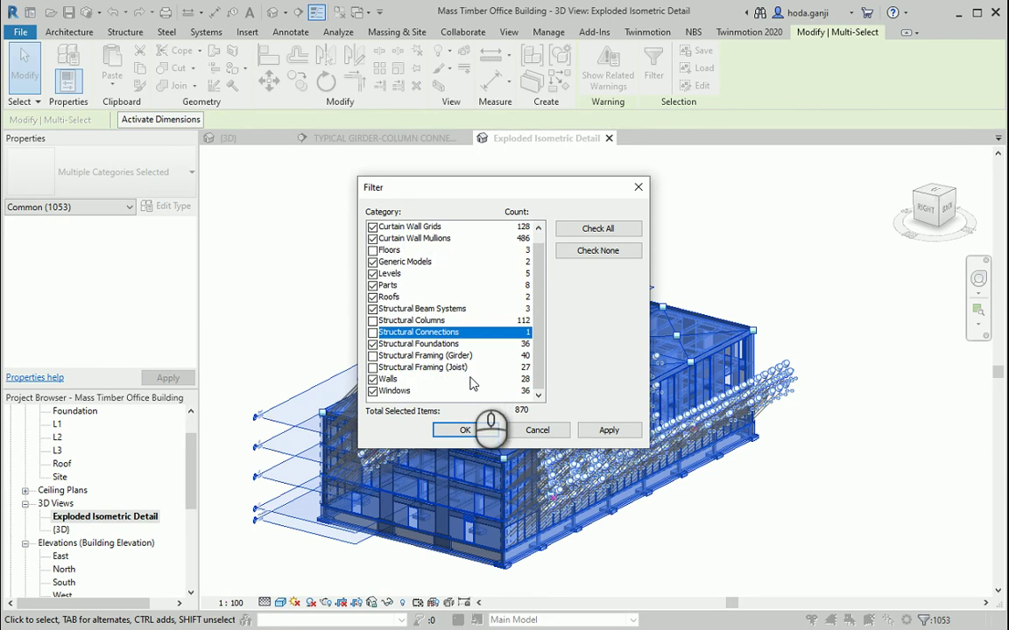
scroll(471, 386, "up", 1)
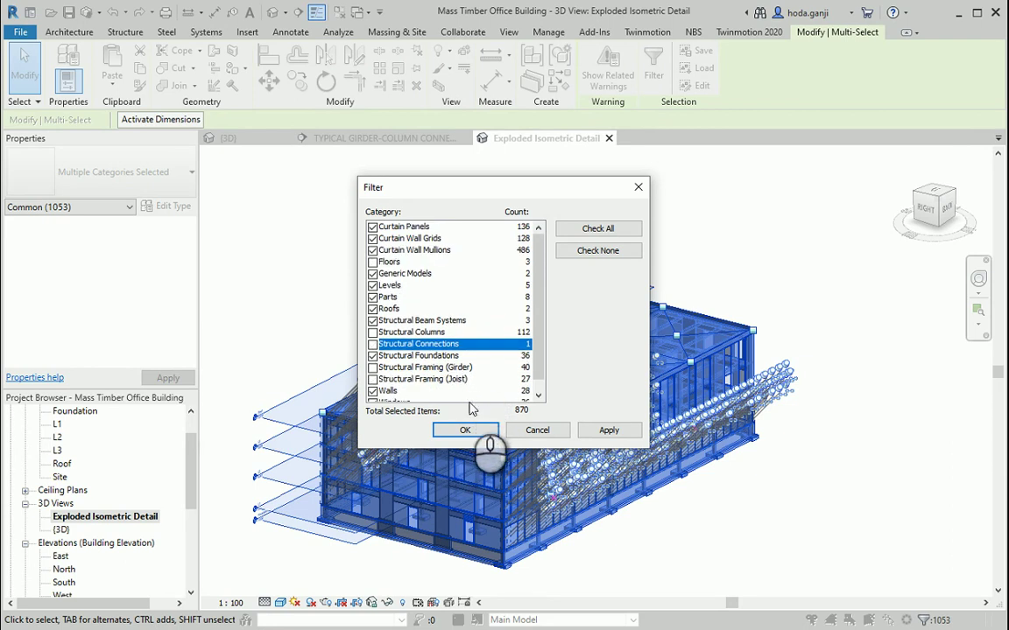
left_click(463, 429)
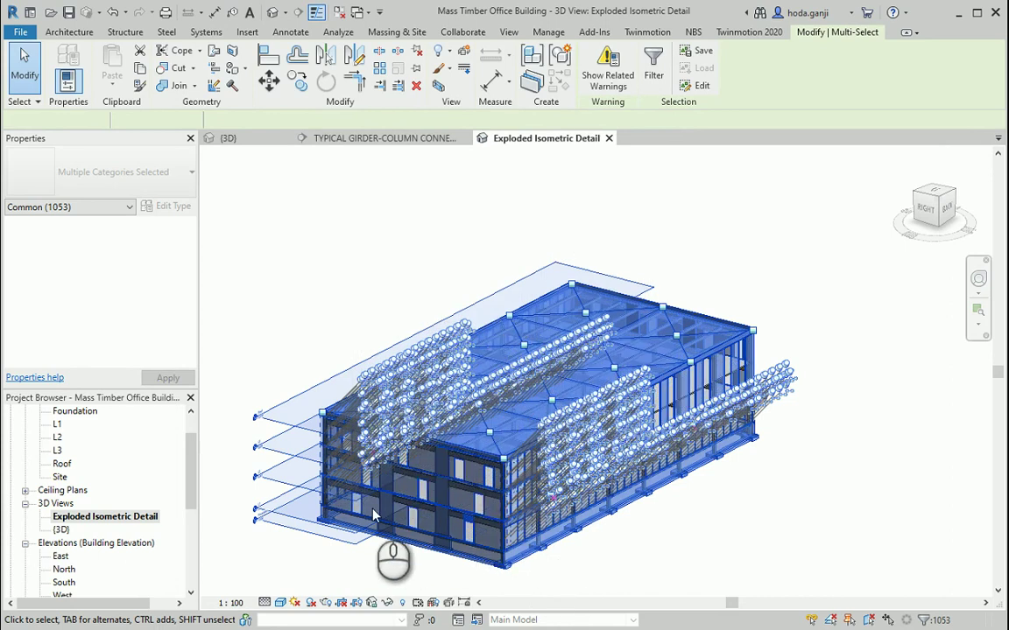
Step: Hide the selected elements' categories in the Exploded Isometric Detail view
right_click(484, 452)
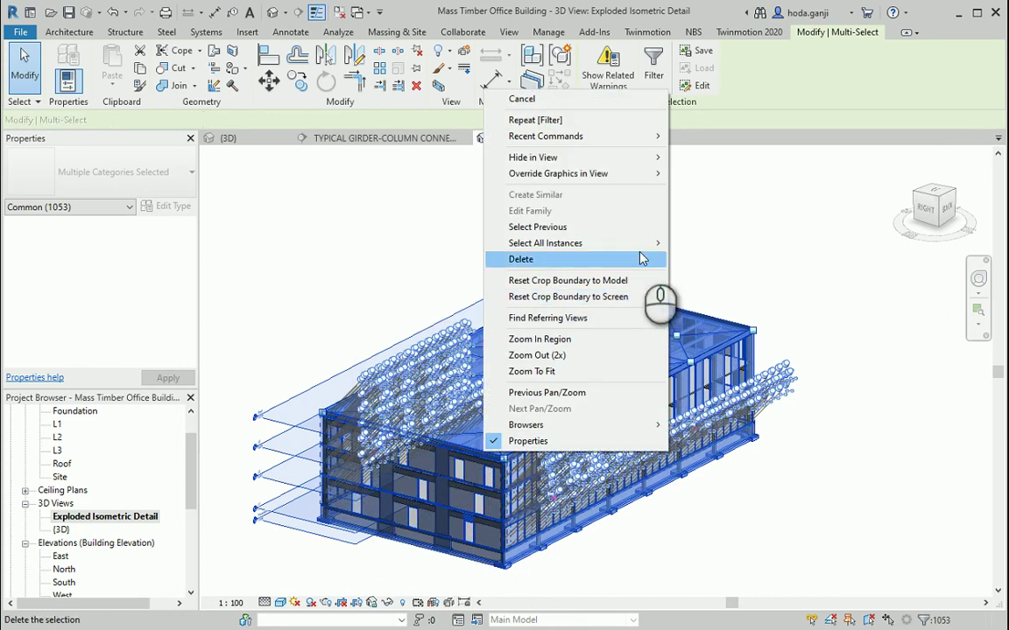
left_click(630, 157)
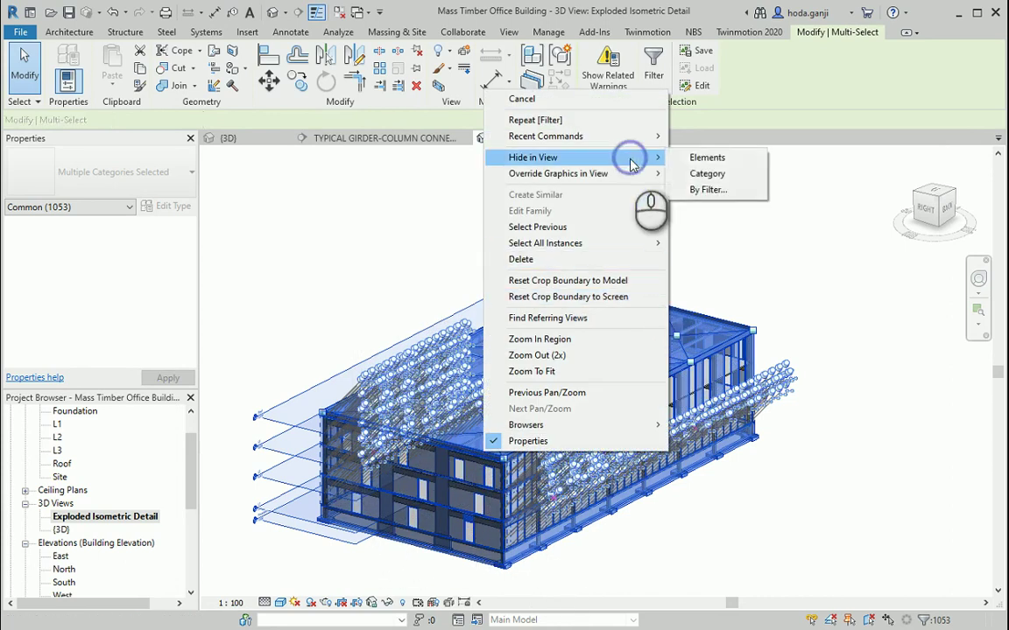
left_click(727, 181)
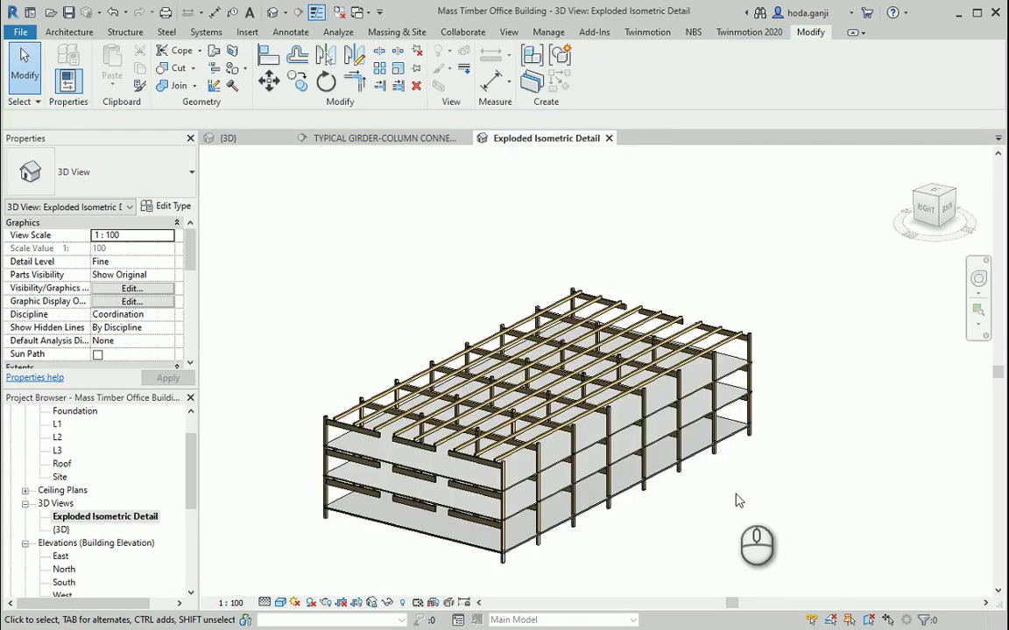
Step: Temporarily hide the columns along the building, then restore them
middle_click_drag(737, 501, 633, 473, "shift")
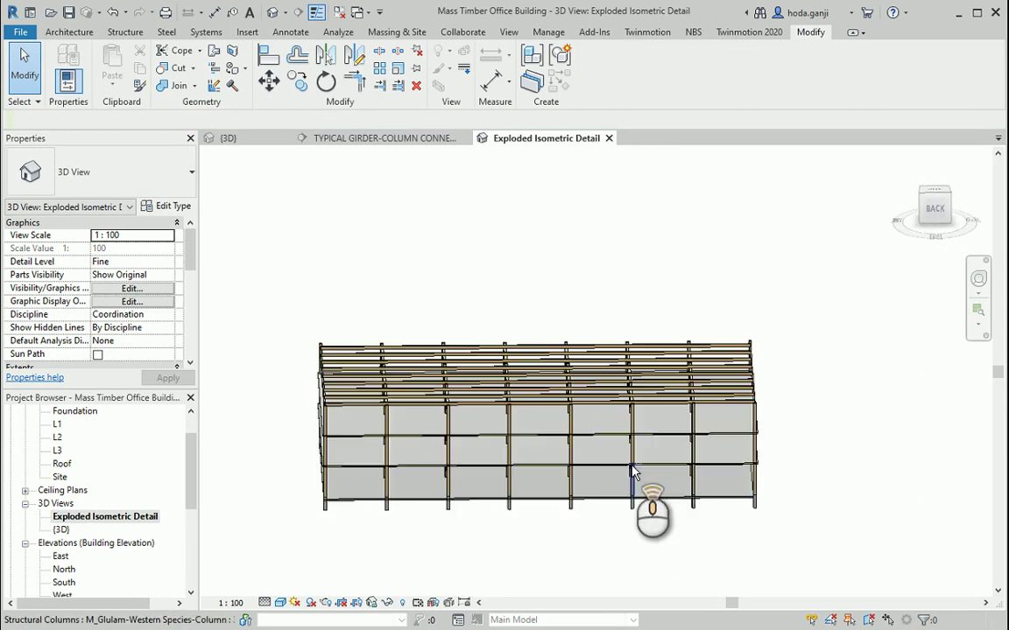
left_click_drag(242, 257, 657, 574)
key("h")
key("h")
left_click_drag(733, 301, 804, 530)
key("h")
key("h")
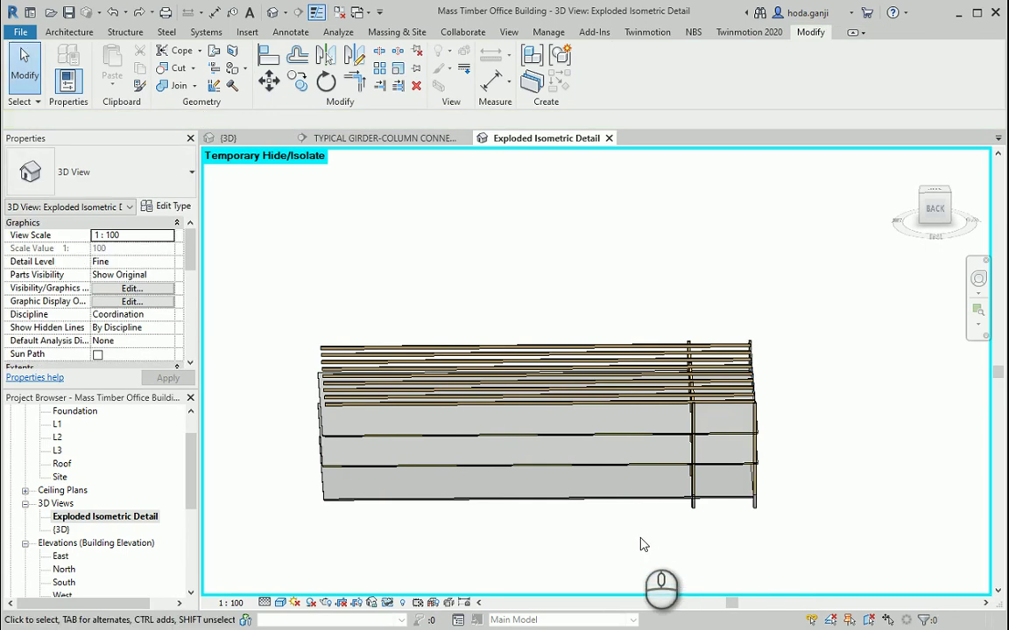
key("h")
key("r")
Step: Hide the extra columns in this view, leaving just one column
left_click_drag(229, 254, 664, 567)
right_click(632, 462)
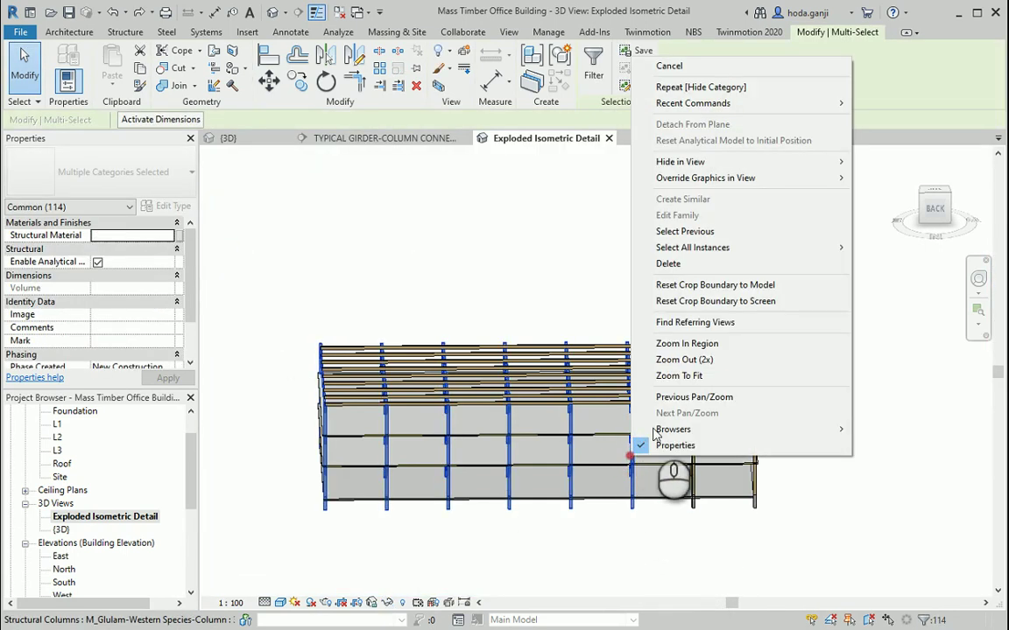
mouse_move(784, 166)
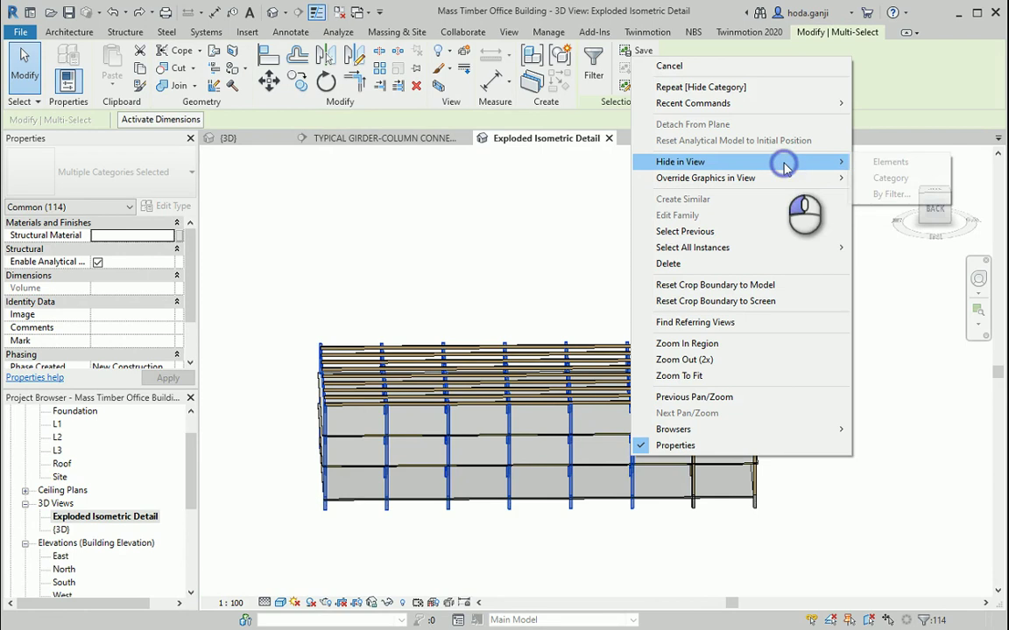
left_click(880, 180)
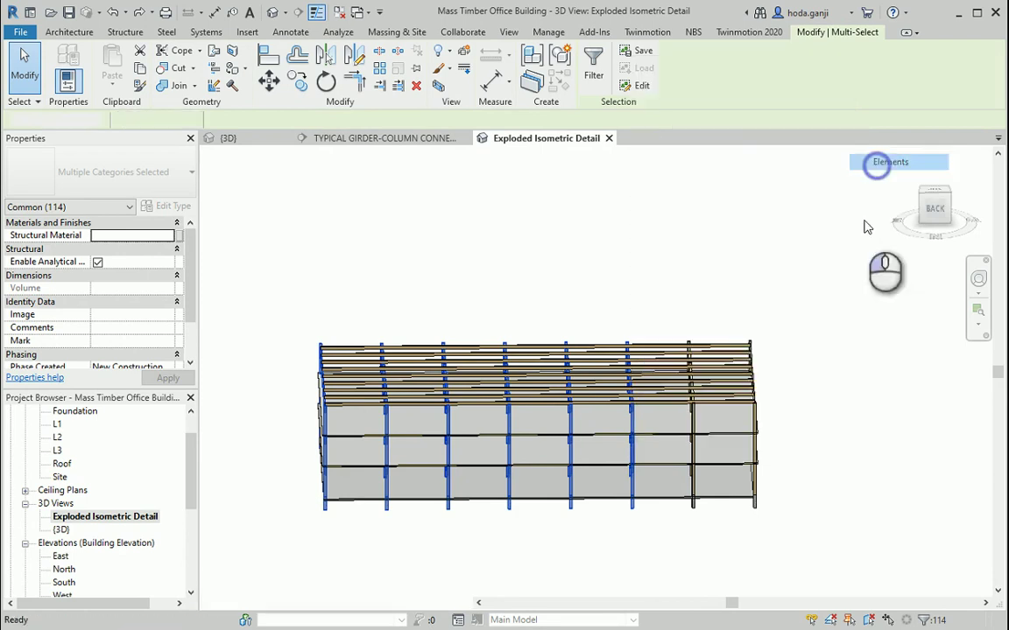
left_click(749, 462)
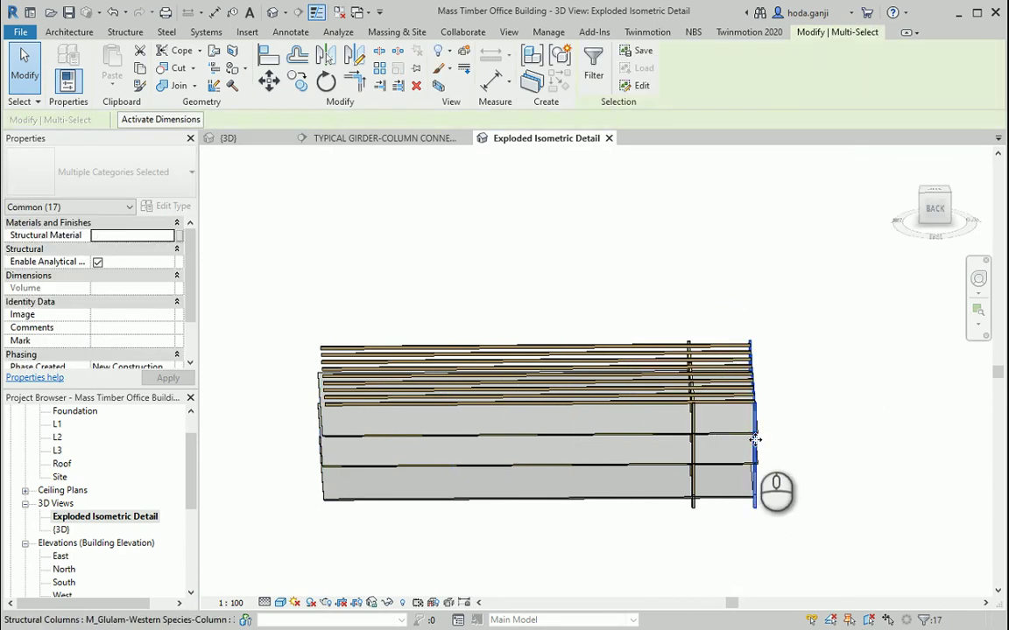
right_click(757, 440)
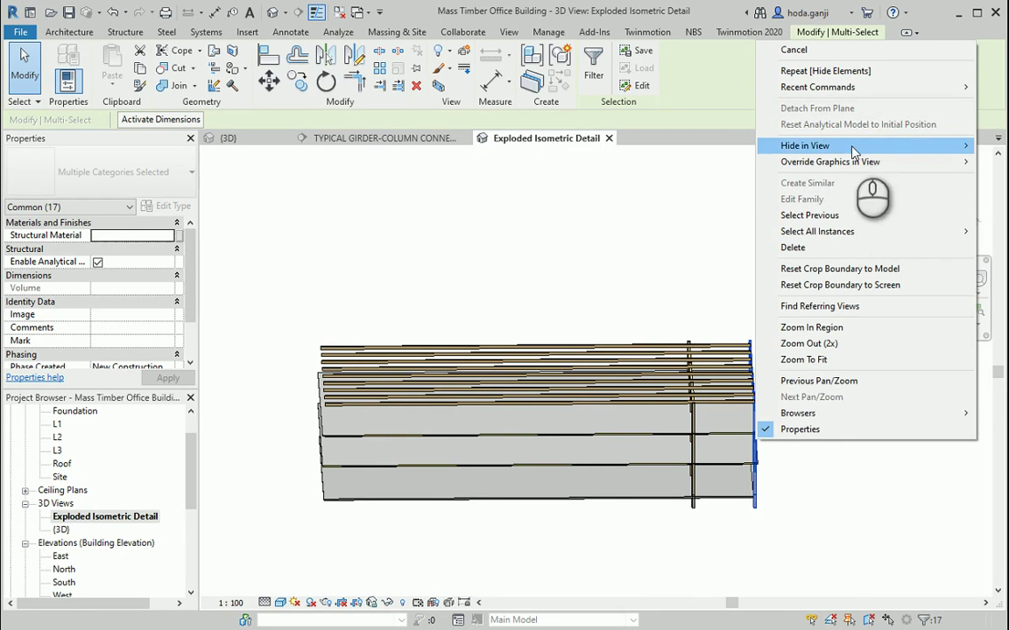
left_click(994, 145)
Step: Hide the top roof-level beams in this view
middle_click_drag(726, 473, 225, 324, "shift")
left_click_drag(226, 324, 773, 399)
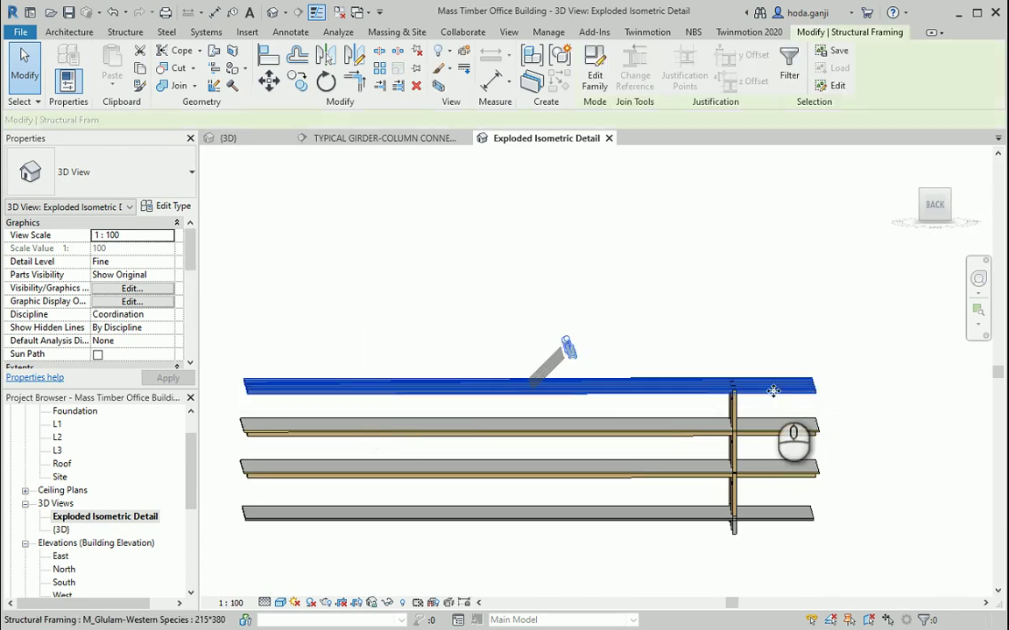
right_click(772, 395)
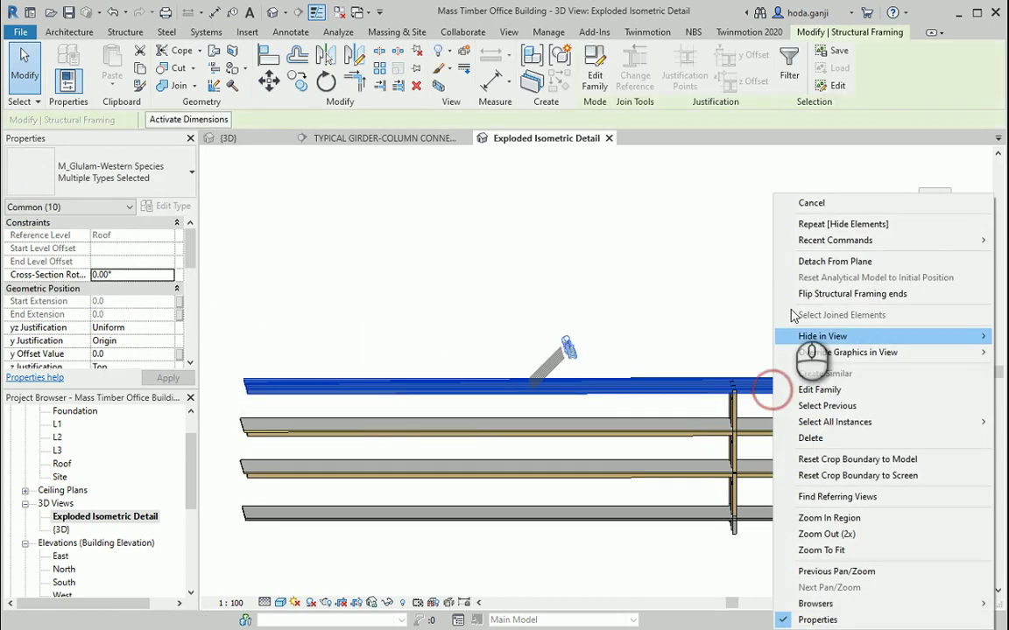
left_click(1003, 336)
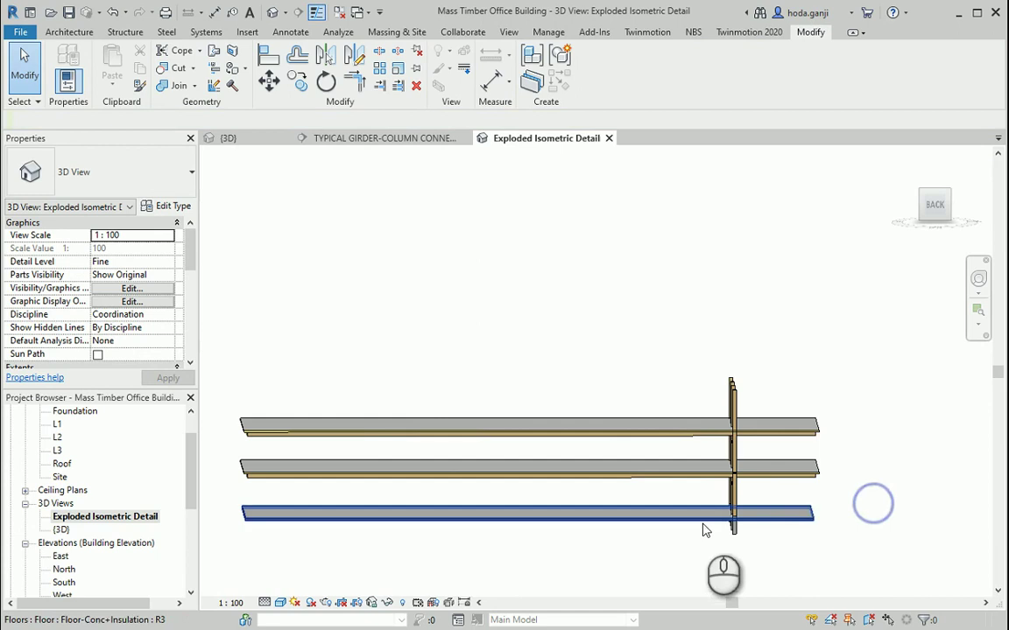
Step: Close the {3D} view and bring the TYPICAL GIRDER-COLUMN CONNECTION section to the front
middle_click_drag(872, 502, 736, 507, "shift")
scroll(735, 489, "up", 2)
scroll(632, 428, "up", 5)
scroll(632, 428, "down", 4)
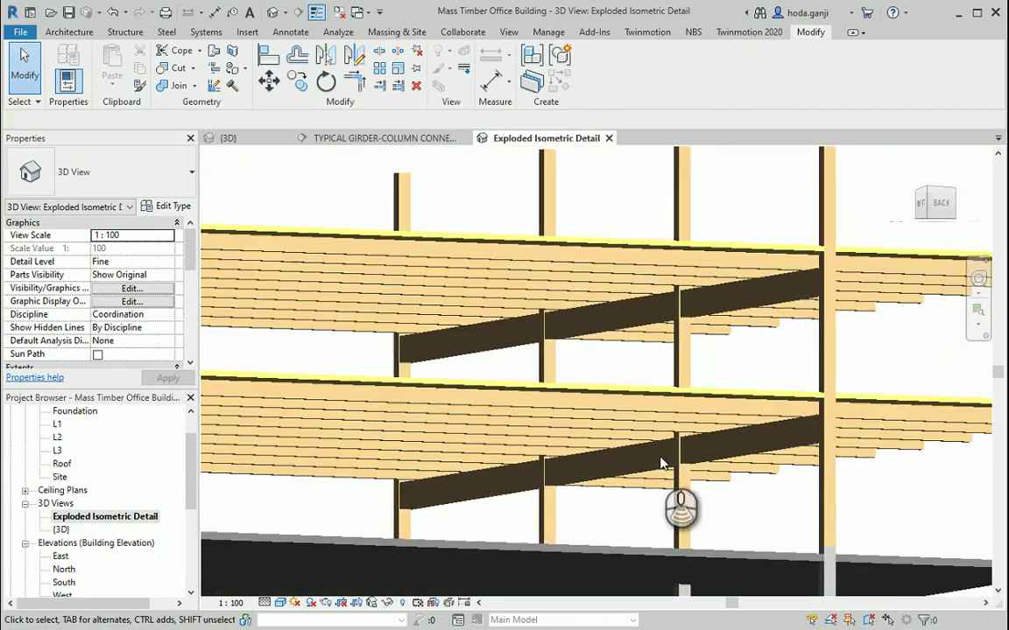
middle_click_drag(679, 468, 389, 183, "shift")
left_click(231, 138)
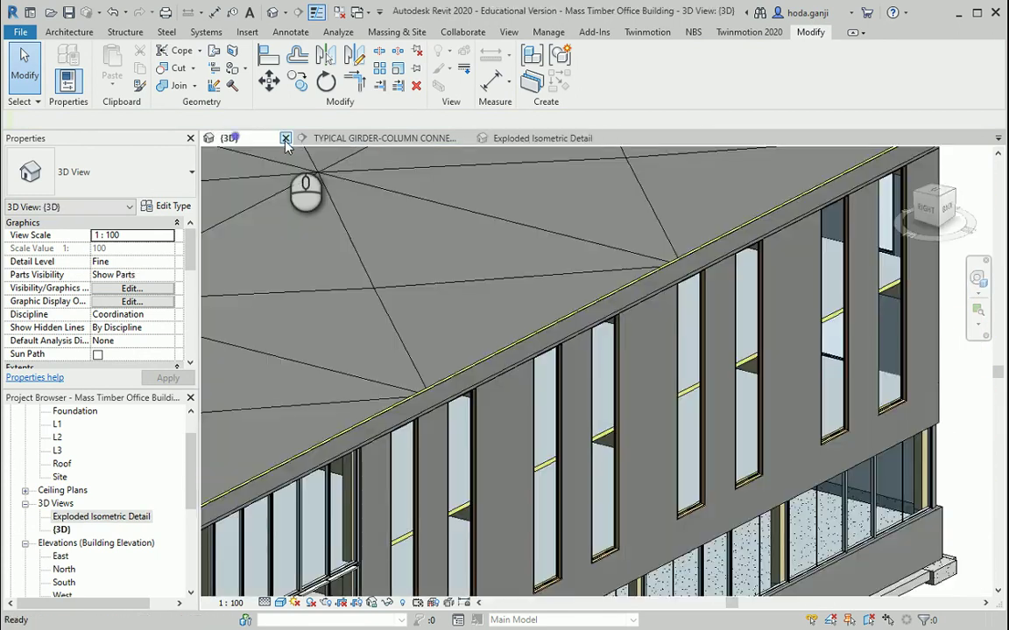
left_click(284, 138)
left_click(346, 140)
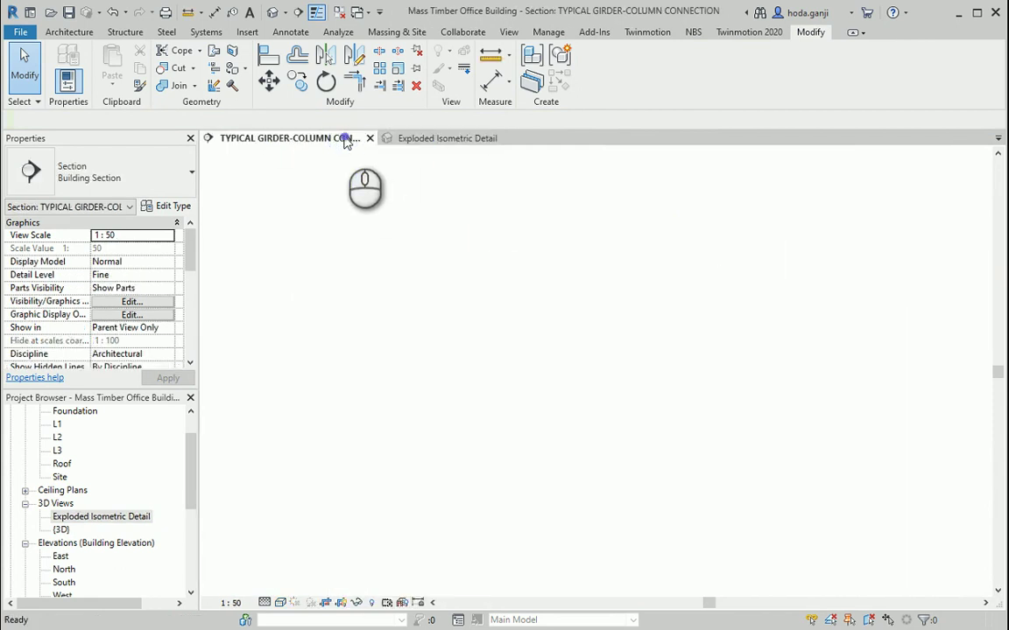
Step: Tile the section and Exploded Isometric Detail views side by side with WT
key("w")
key("t")
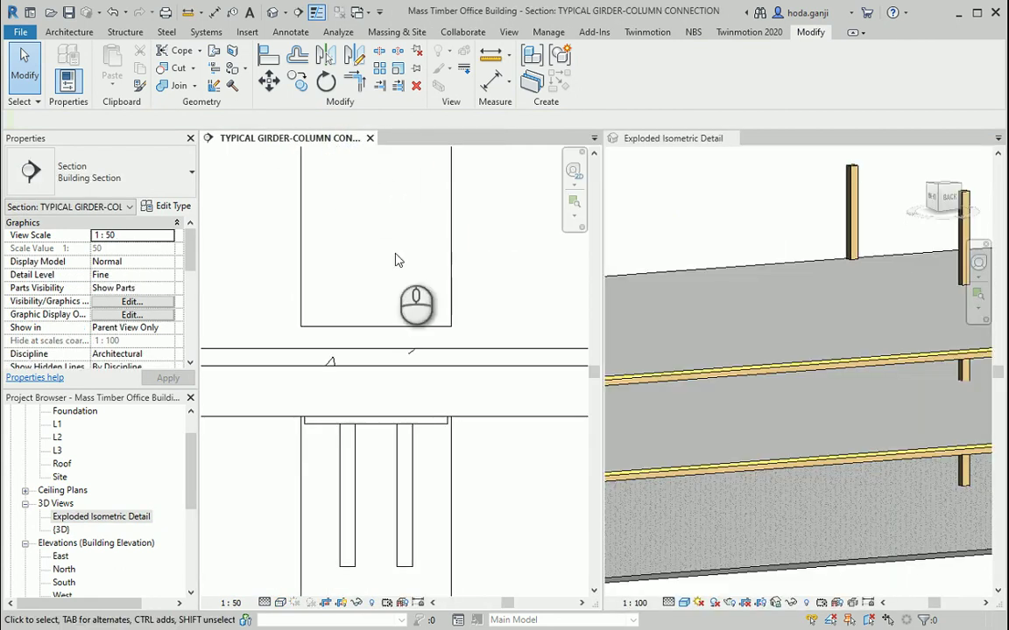
scroll(491, 455, "down", 4)
scroll(626, 461, "down", 3)
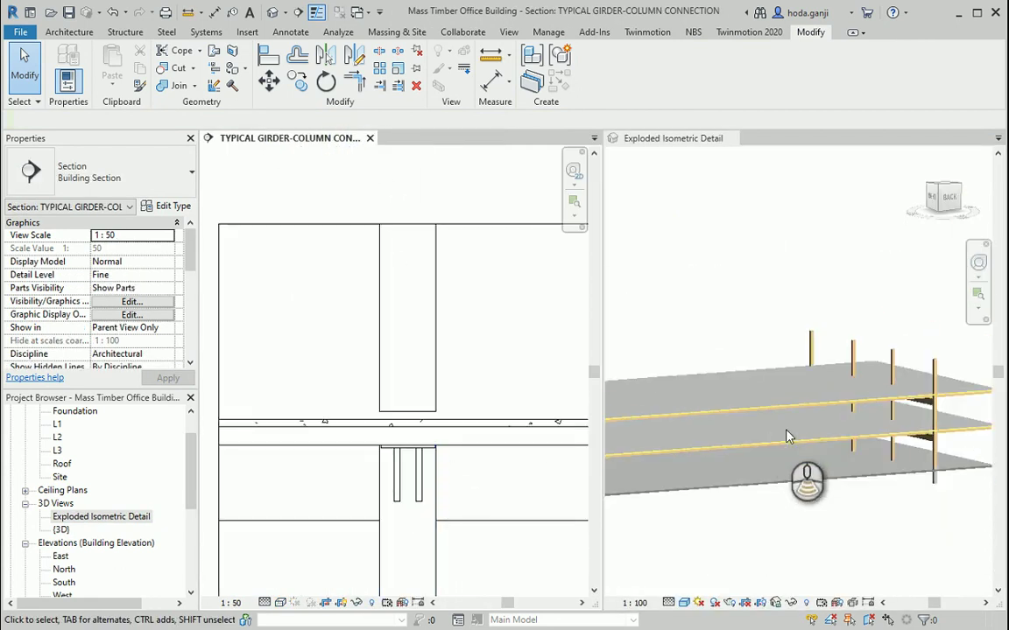
scroll(788, 428, "up", 6)
scroll(490, 526, "down", 2)
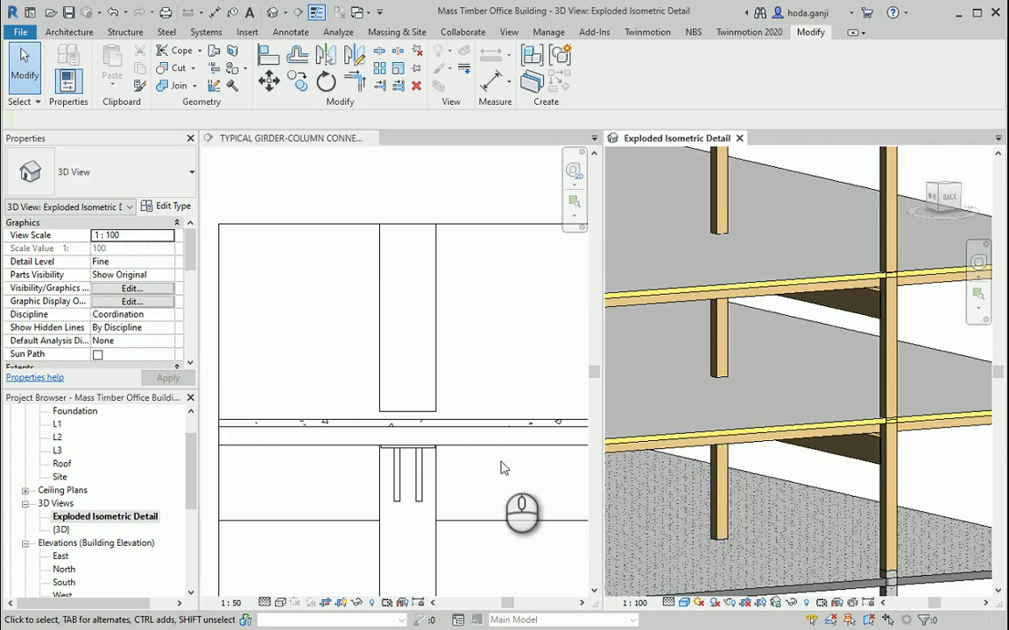
left_click(429, 489)
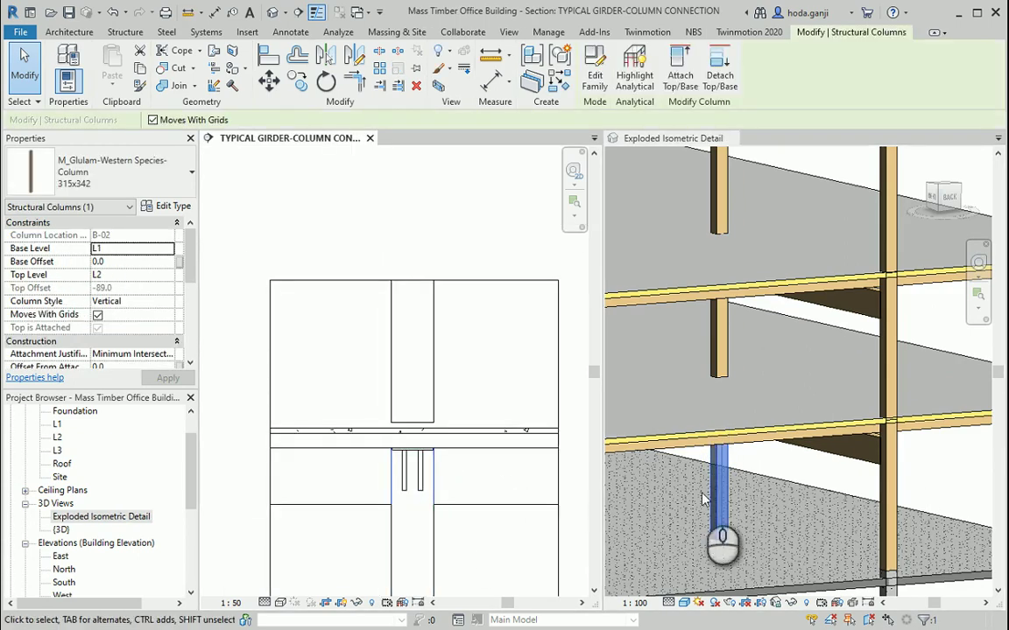
scroll(853, 471, "down", 4)
scroll(849, 472, "down", 2)
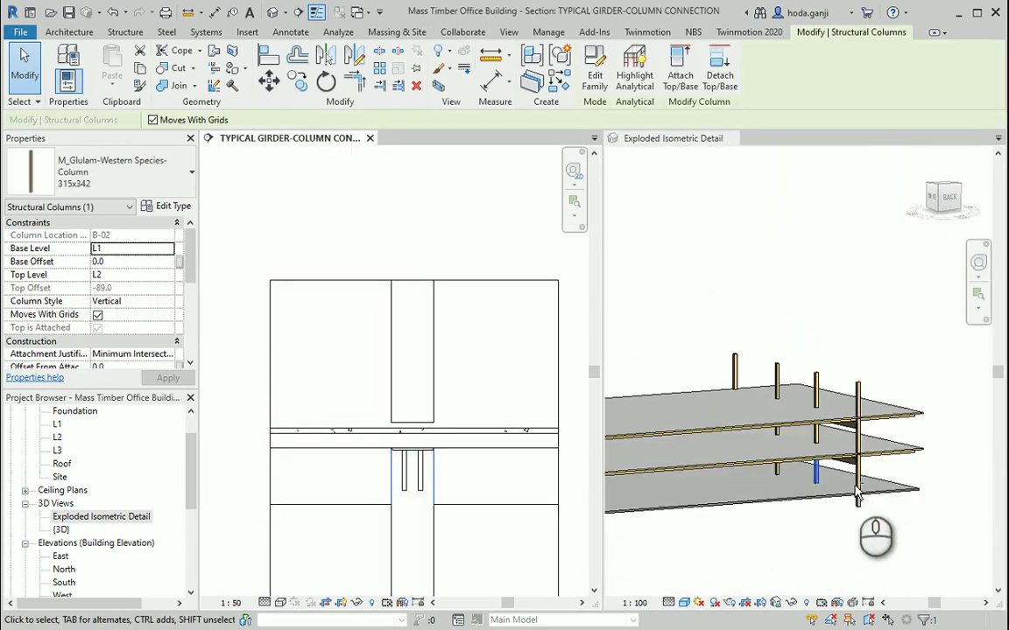
Step: Hide the upper floor slab in the 3D view and compare with the PDF detail
left_click(792, 490)
left_click(804, 560)
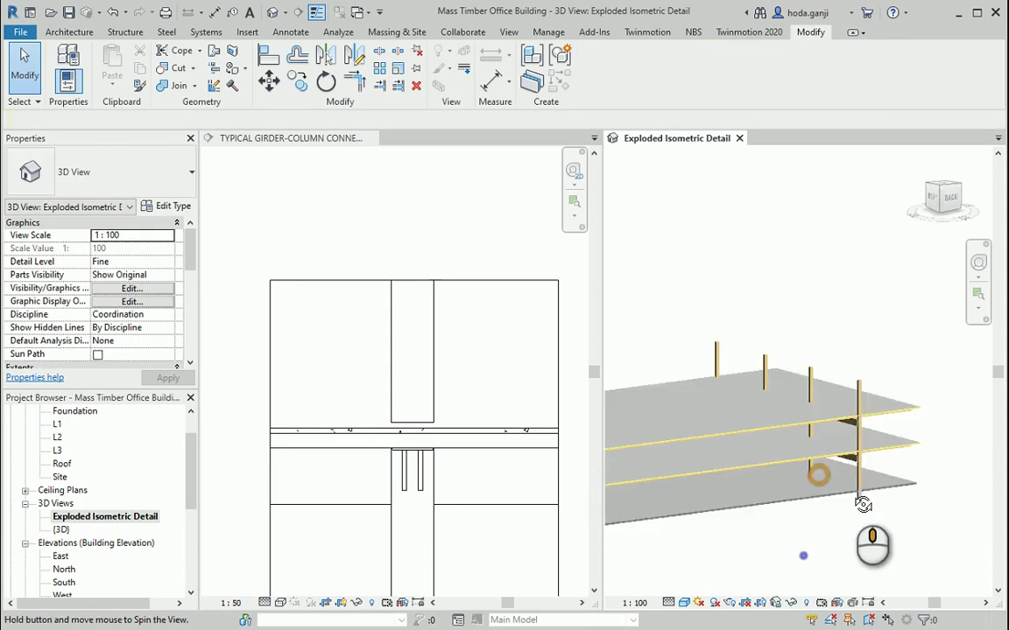
middle_click_drag(801, 553, 841, 472, "shift")
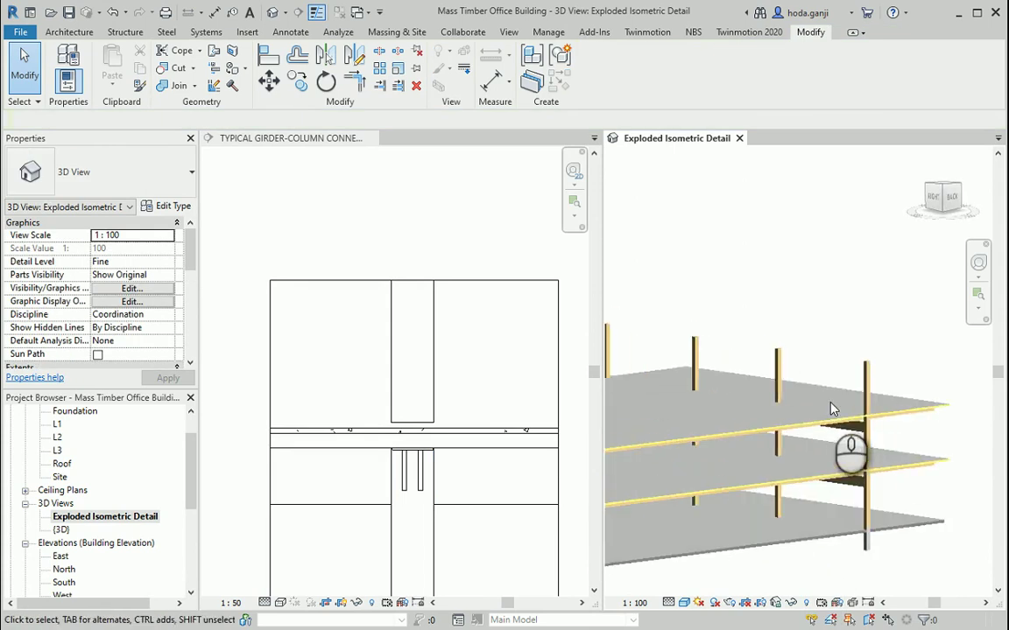
left_click(889, 416)
right_click(888, 408)
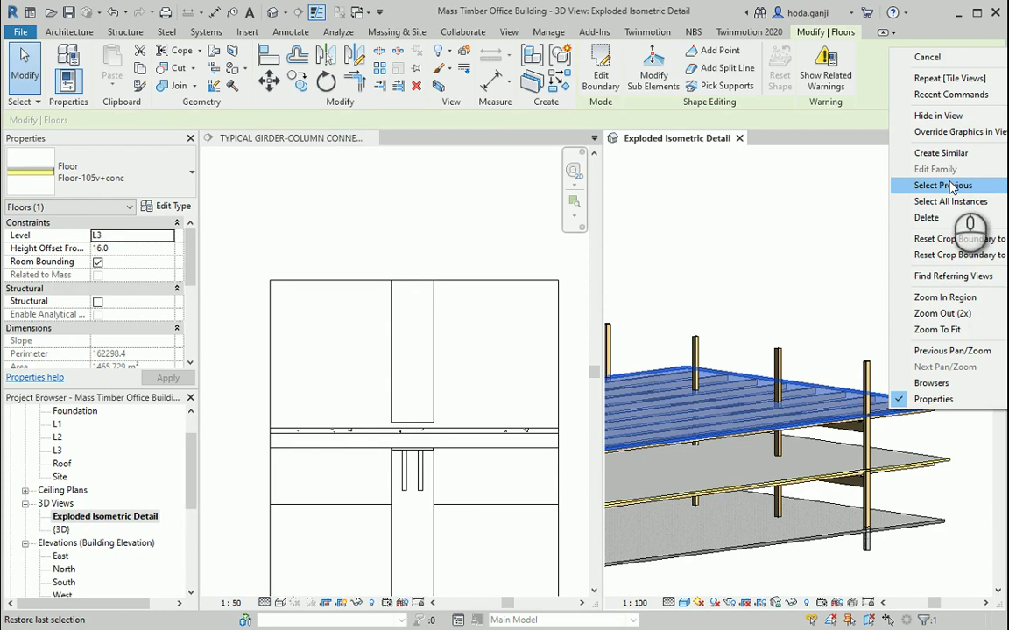
left_click(928, 115)
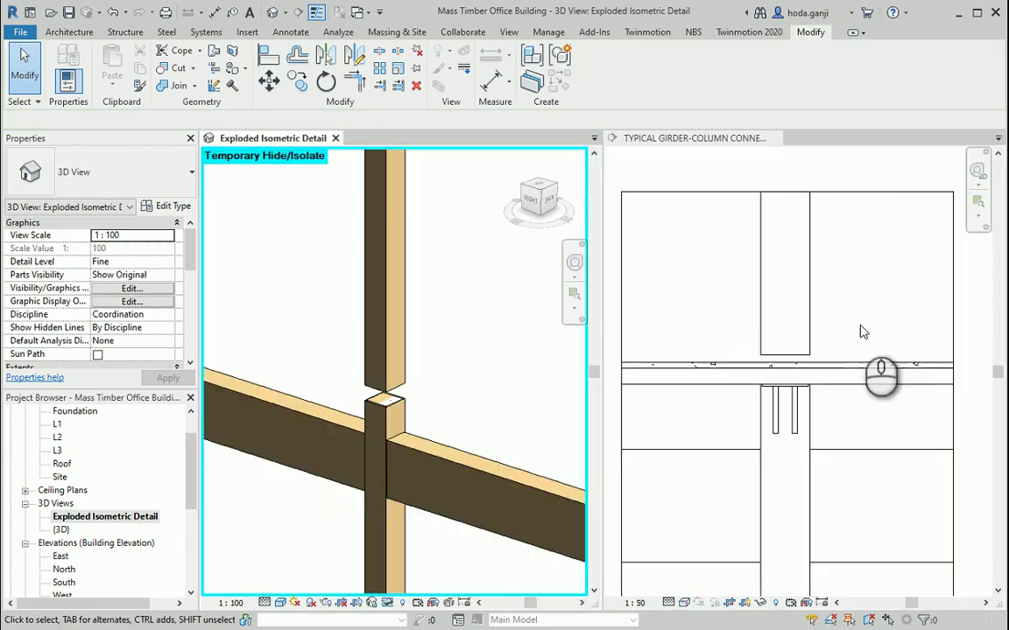
scroll(817, 398, "up", 1)
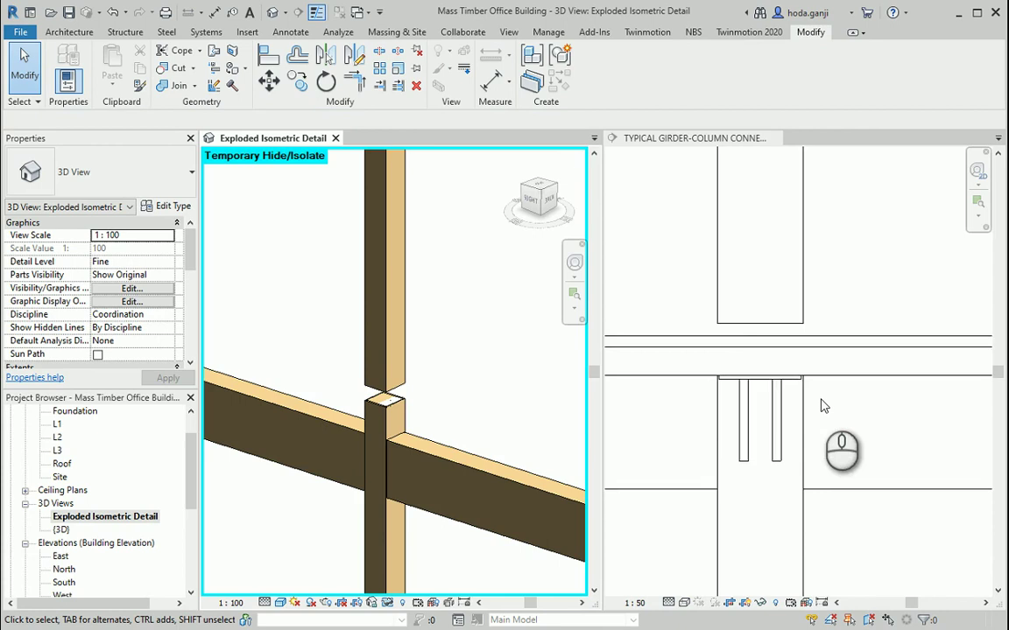
scroll(823, 406, "down", 2)
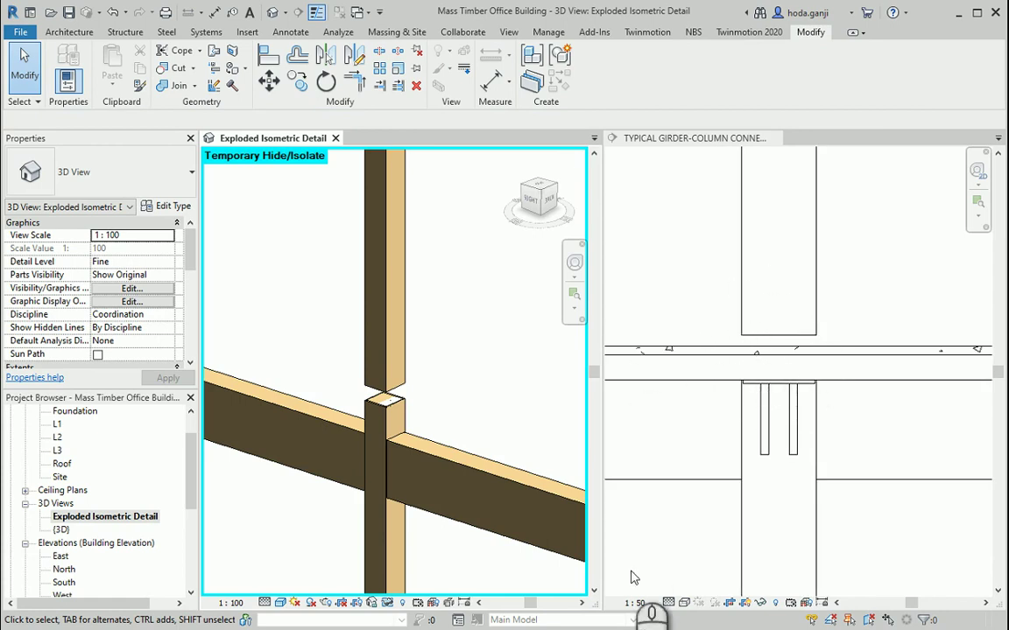
key("alt+Tab")
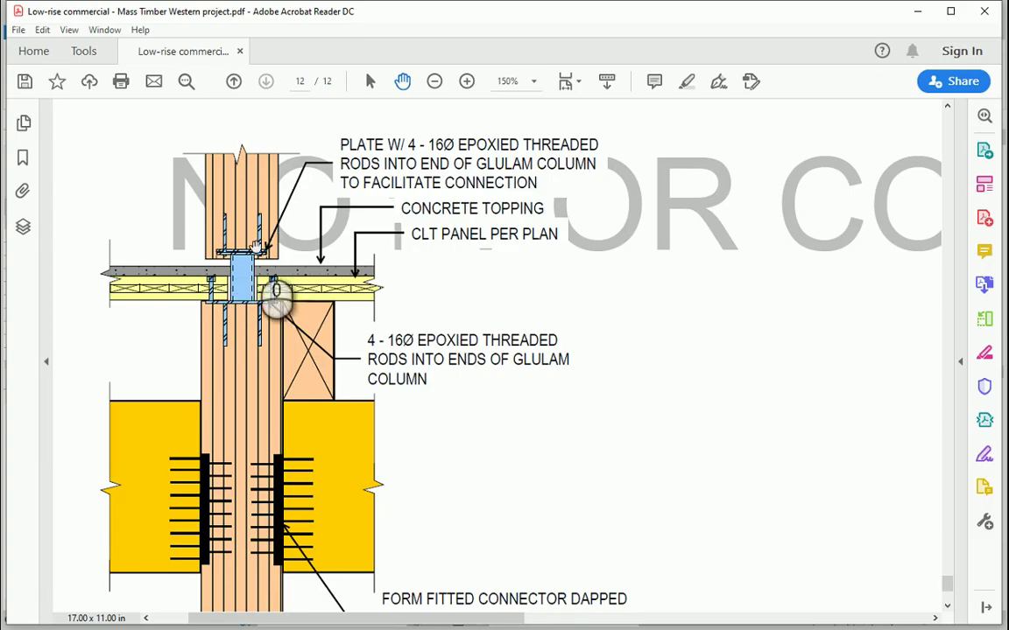
key("alt+Tab")
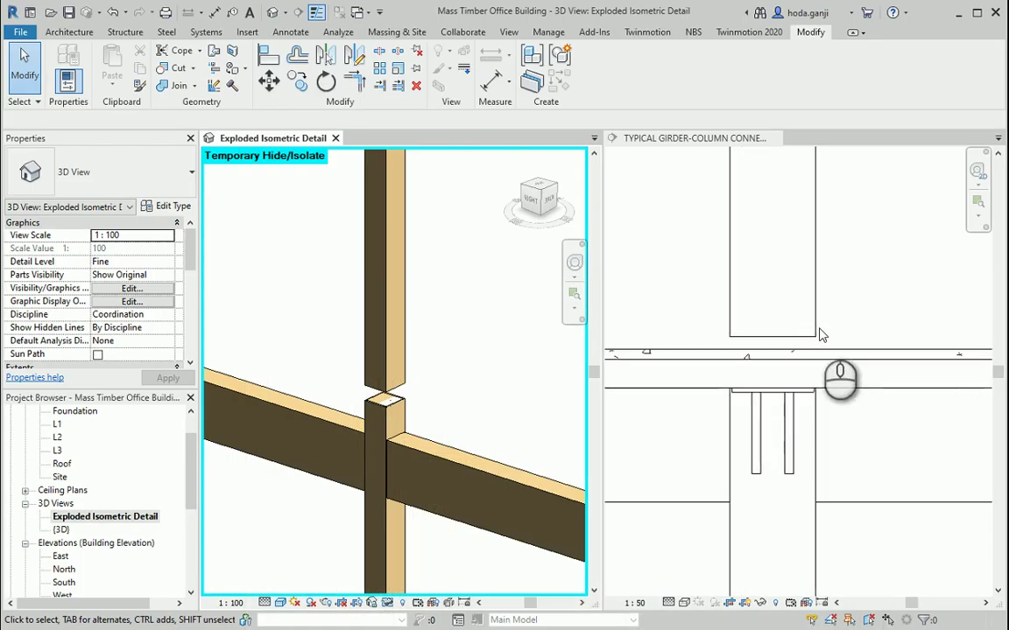
Step: Place an M_Plate with Anchors component on the upper column's end face
left_click(125, 32)
left_click(589, 68)
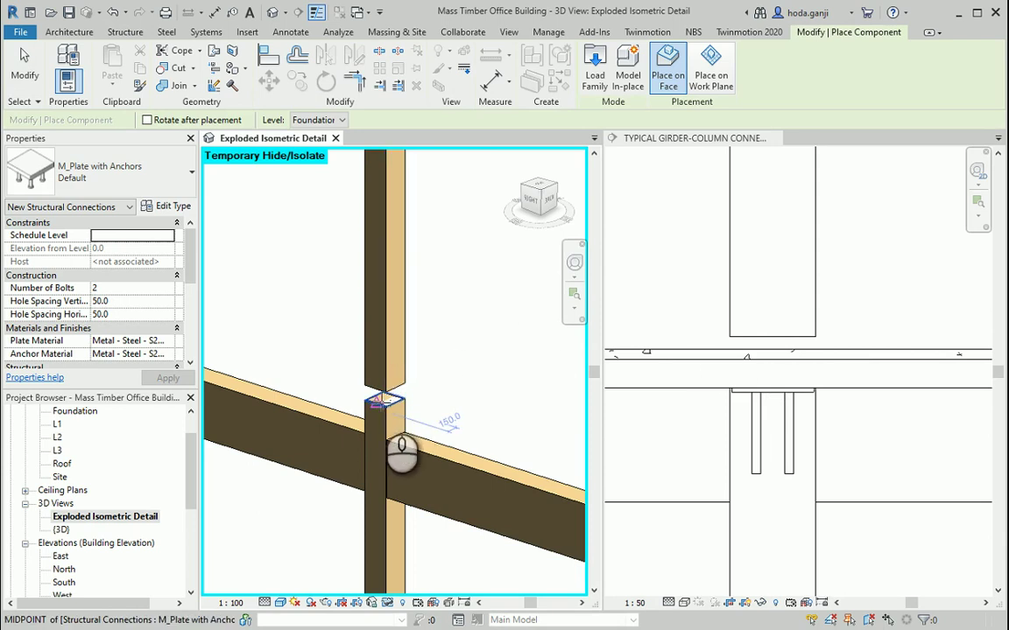
middle_click_drag(396, 425, 417, 327, "shift")
scroll(385, 393, "up", 6)
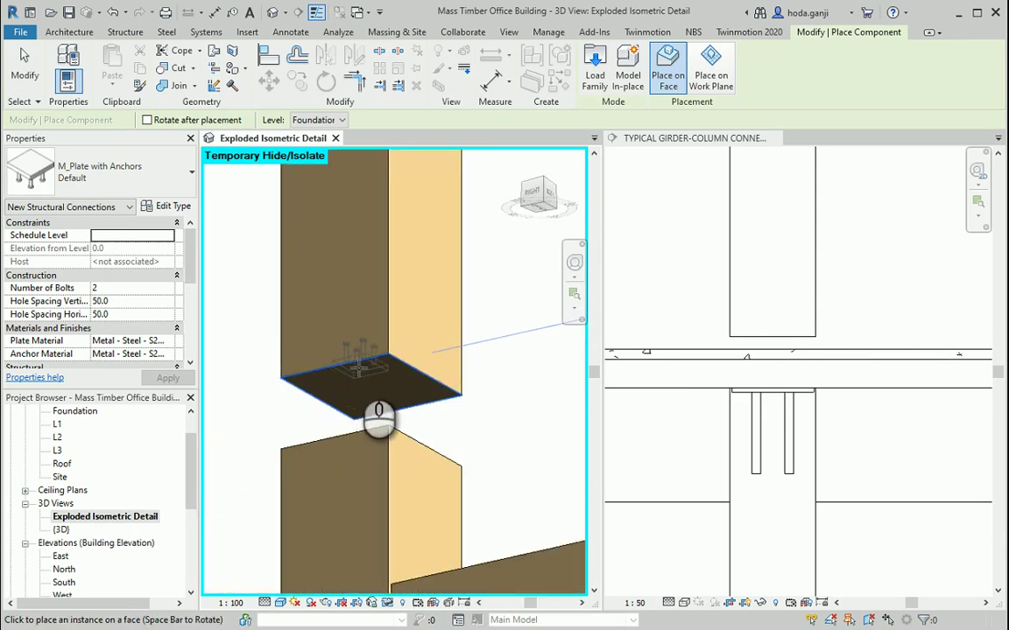
left_click(357, 370)
scroll(860, 389, "up", 1)
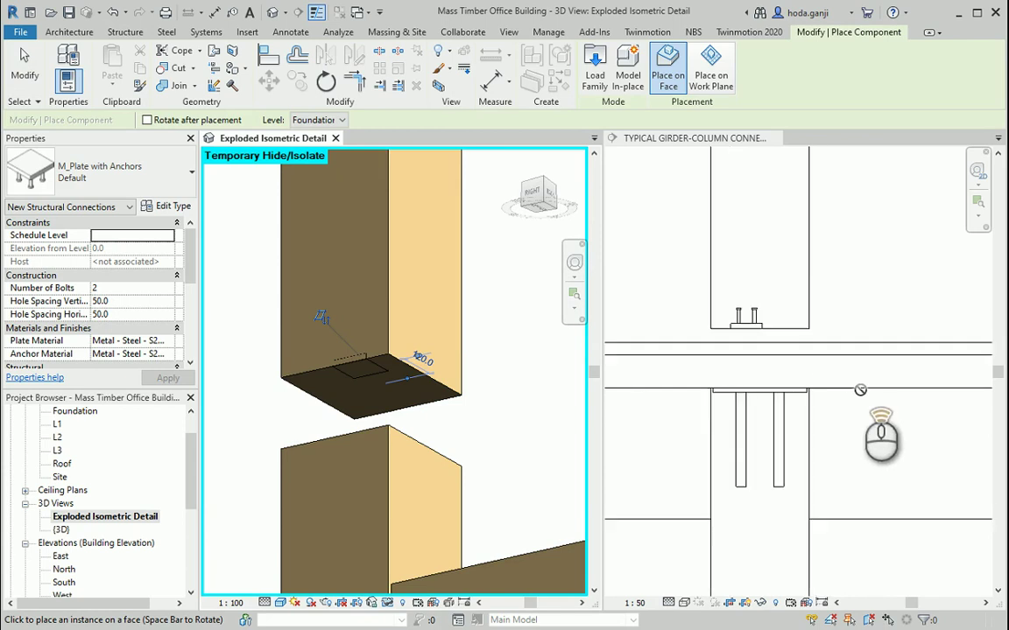
scroll(841, 394, "up", 1)
key("Escape")
key("Escape")
Step: Change the placed anchor plate's type to Plate-Wood
left_click(736, 307)
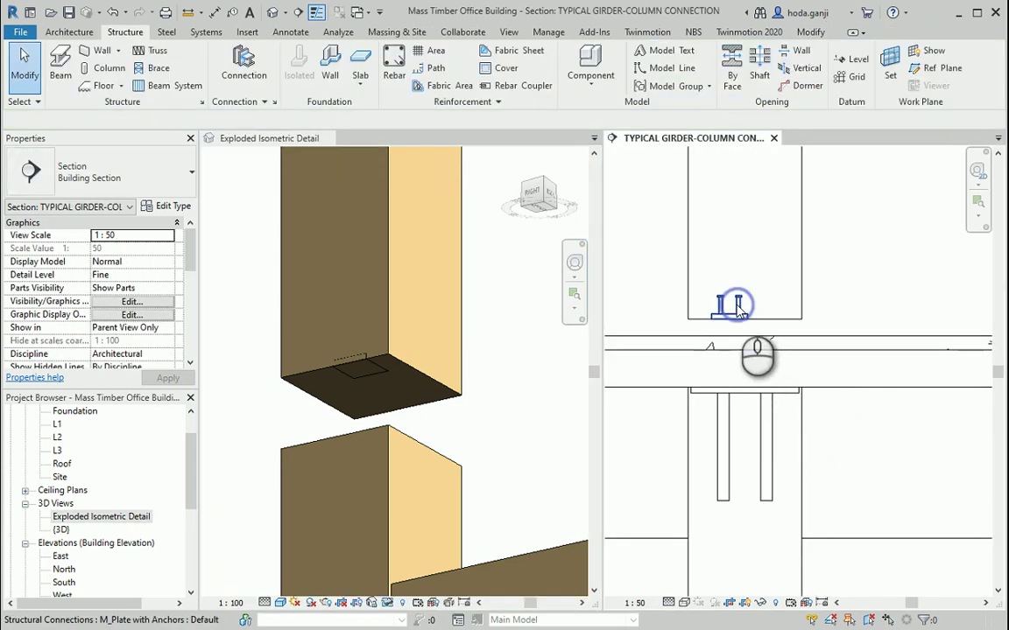
left_click(735, 308)
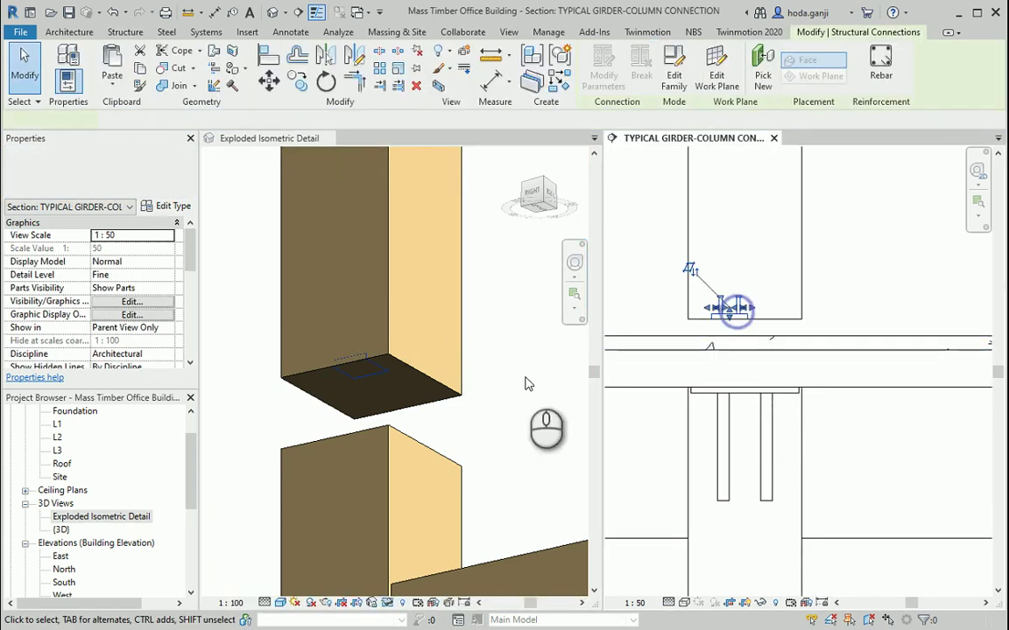
left_click(171, 177)
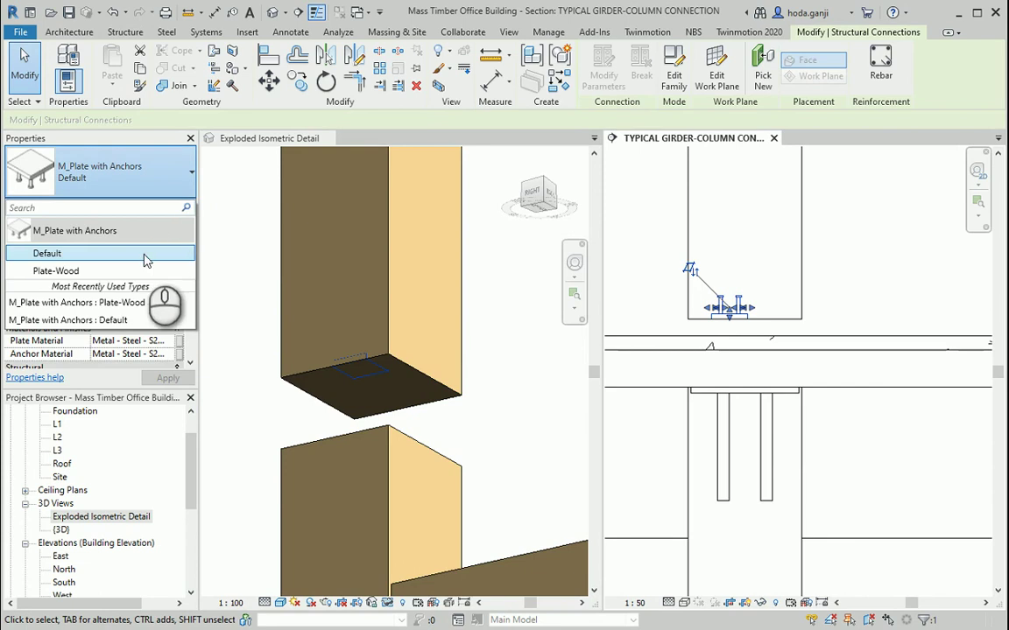
left_click(72, 270)
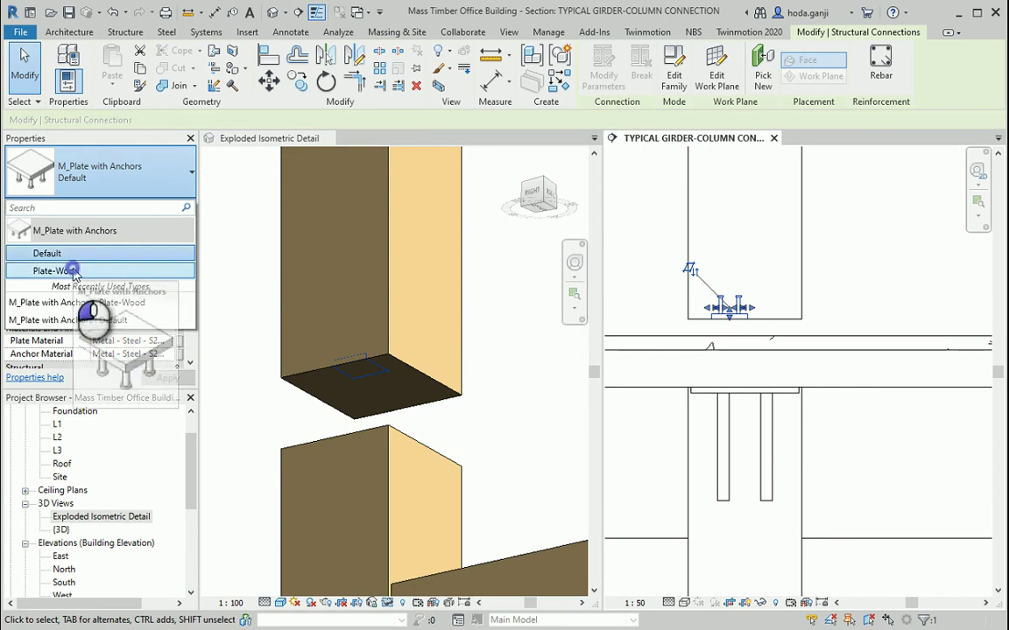
Step: Place another Plate-Wood anchor plate at the column joint and select it
left_click(873, 311)
scroll(814, 317, "up", 3)
key("Return")
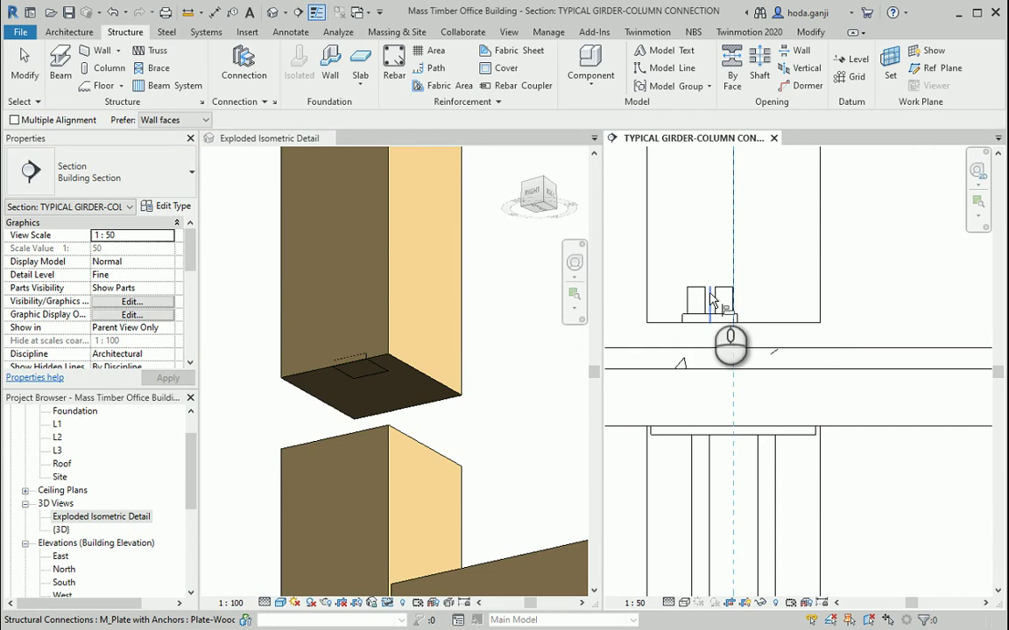
scroll(792, 350, "down", 2)
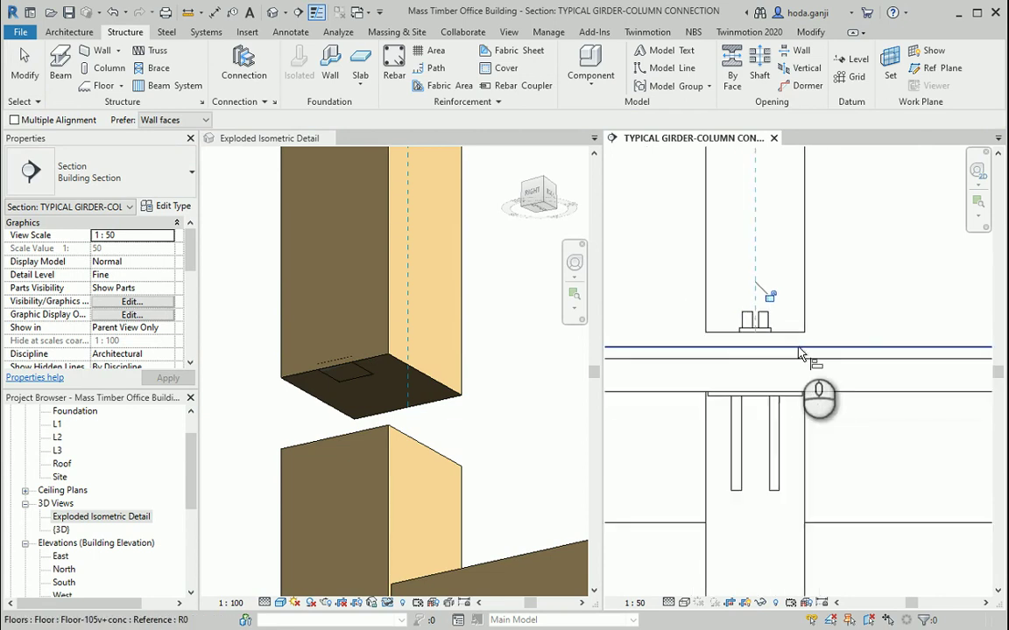
left_click(799, 353)
scroll(788, 359, "up", 2)
key("Escape")
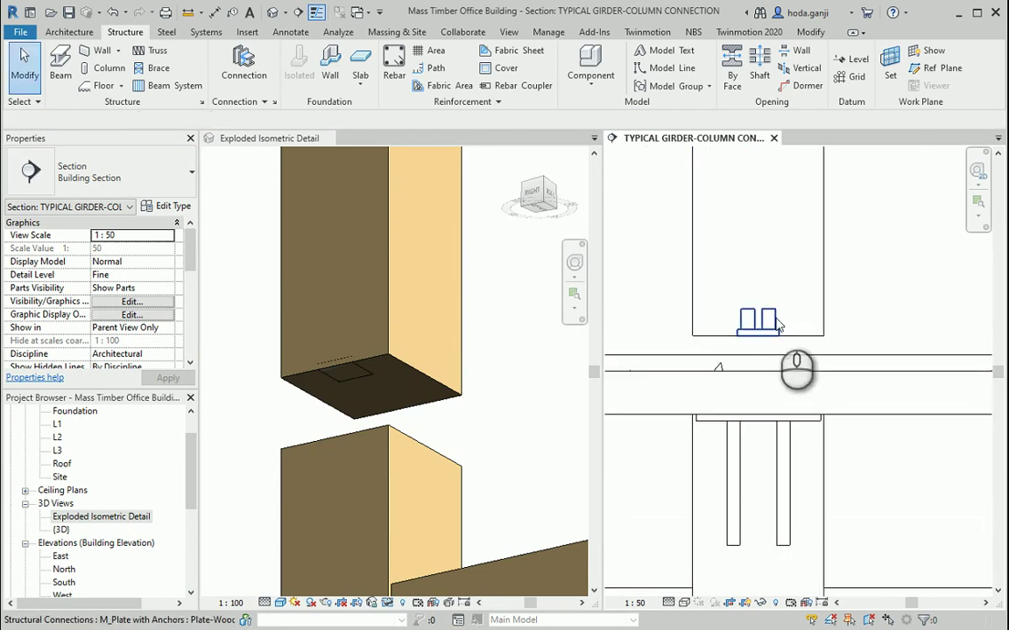
left_click(773, 324)
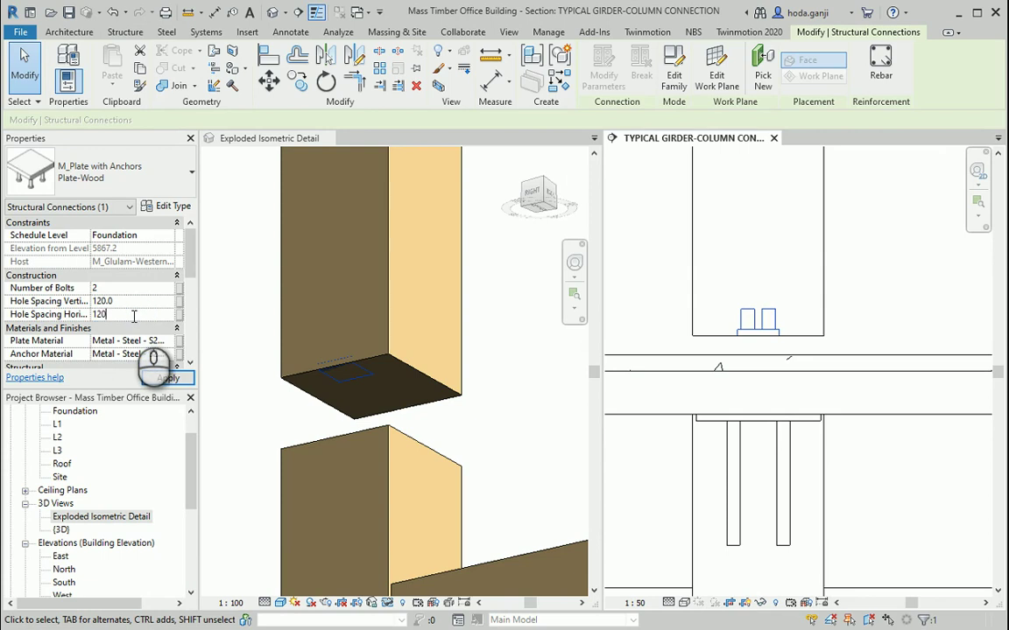
Step: Apply 120.0 vertical and horizontal hole spacing to the anchor plate, then check the PDF rod detail
left_click(167, 377)
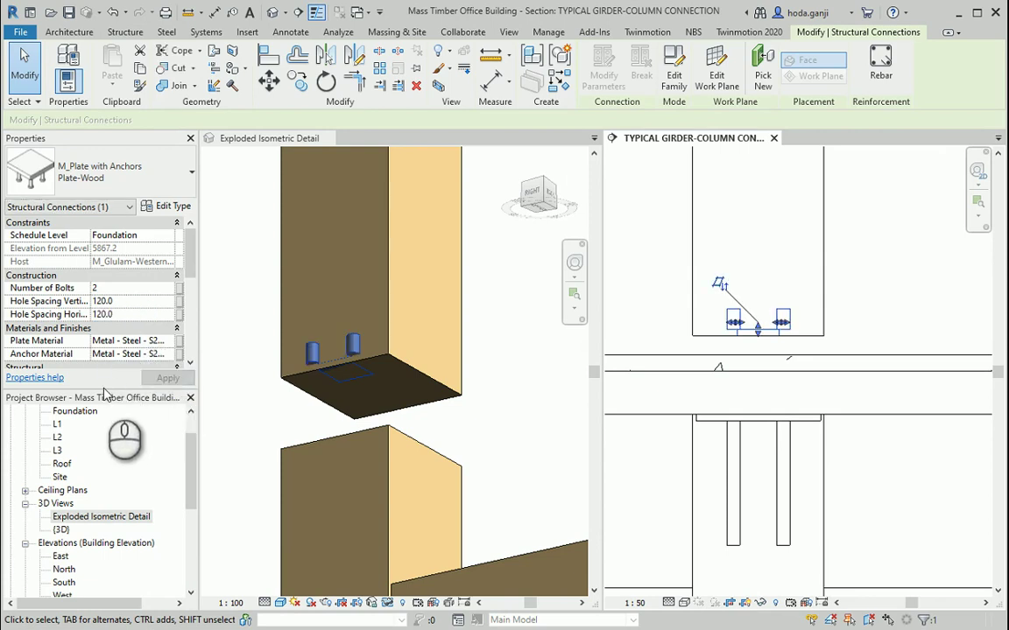
left_click_drag(104, 394, 104, 461)
scroll(101, 317, "down", 1)
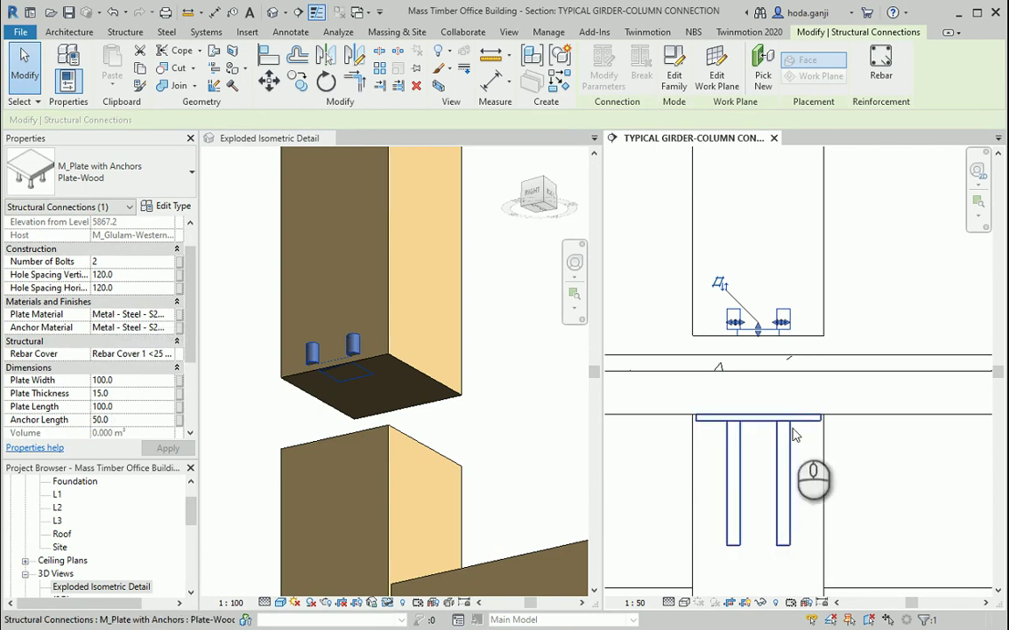
left_click(876, 338)
scroll(823, 337, "up", 2)
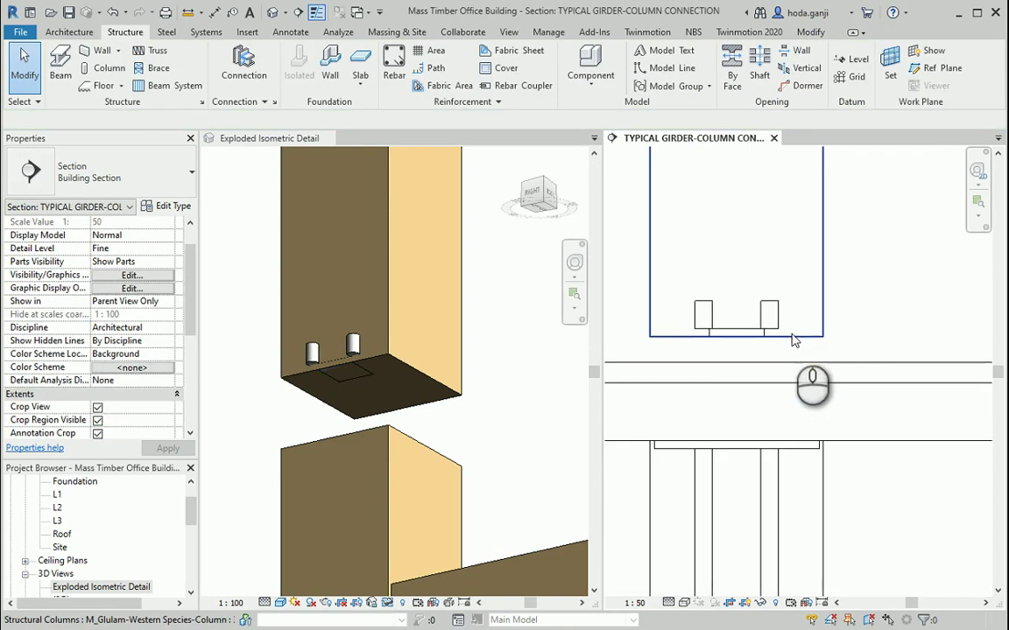
left_click(736, 332)
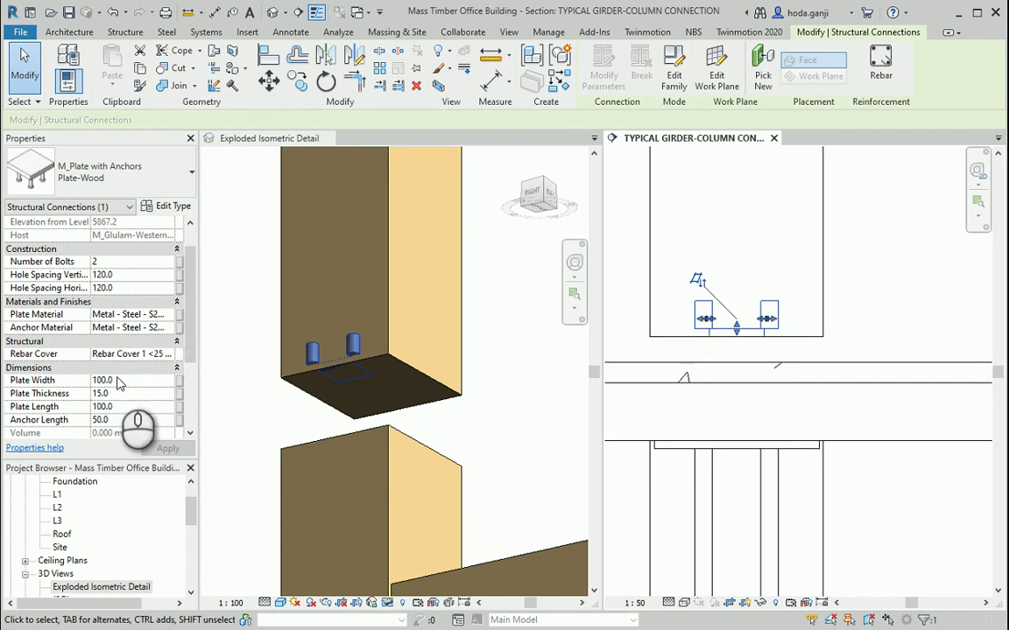
key("alt+Tab")
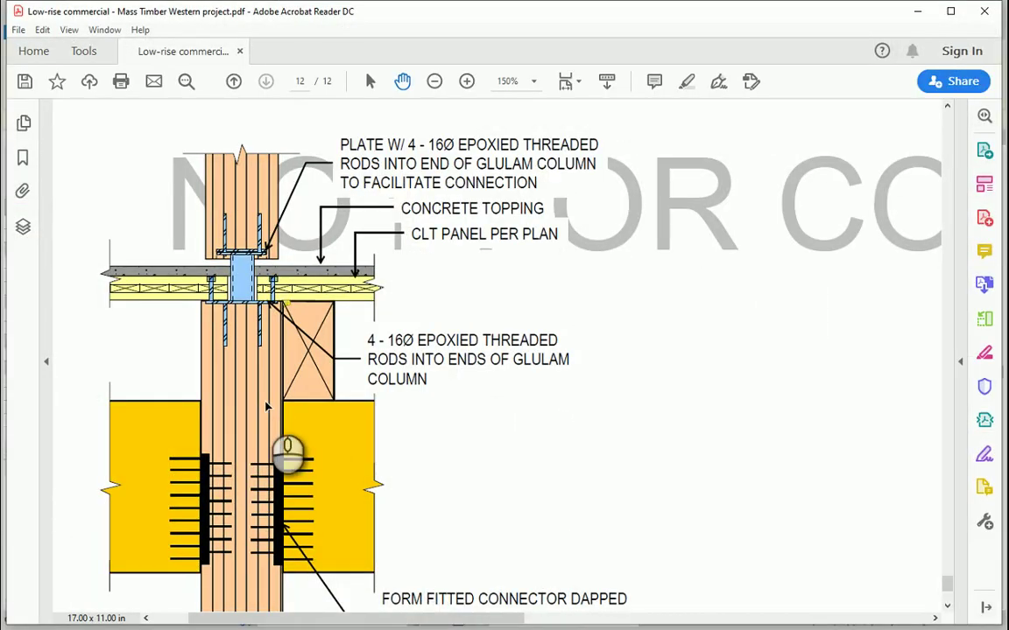
Step: Zoom the PDF connection detail to 200%, then go back to the Revit model
left_click(466, 81)
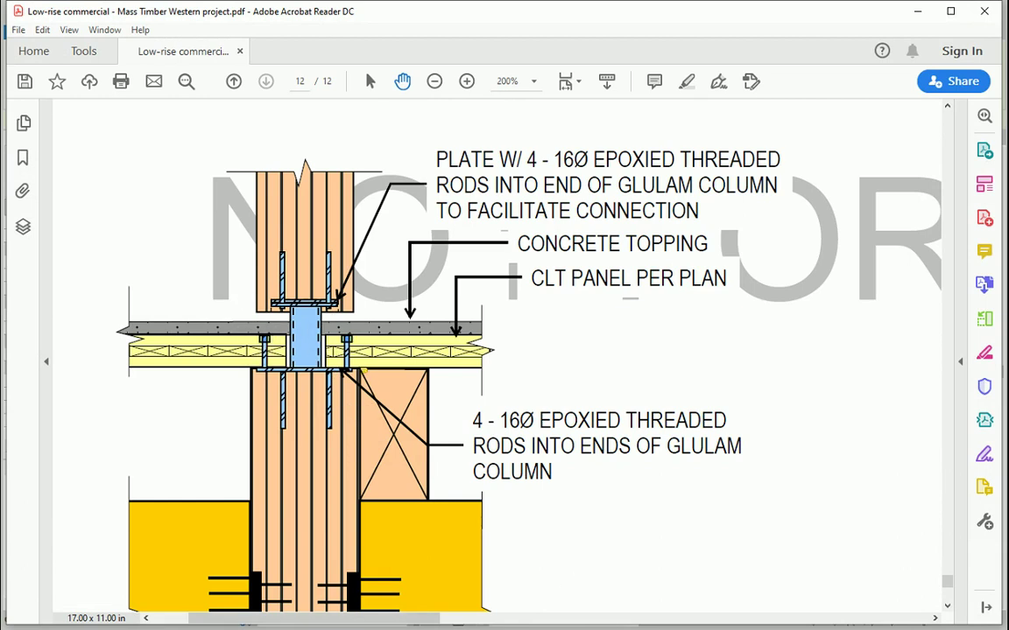
key("alt+Tab")
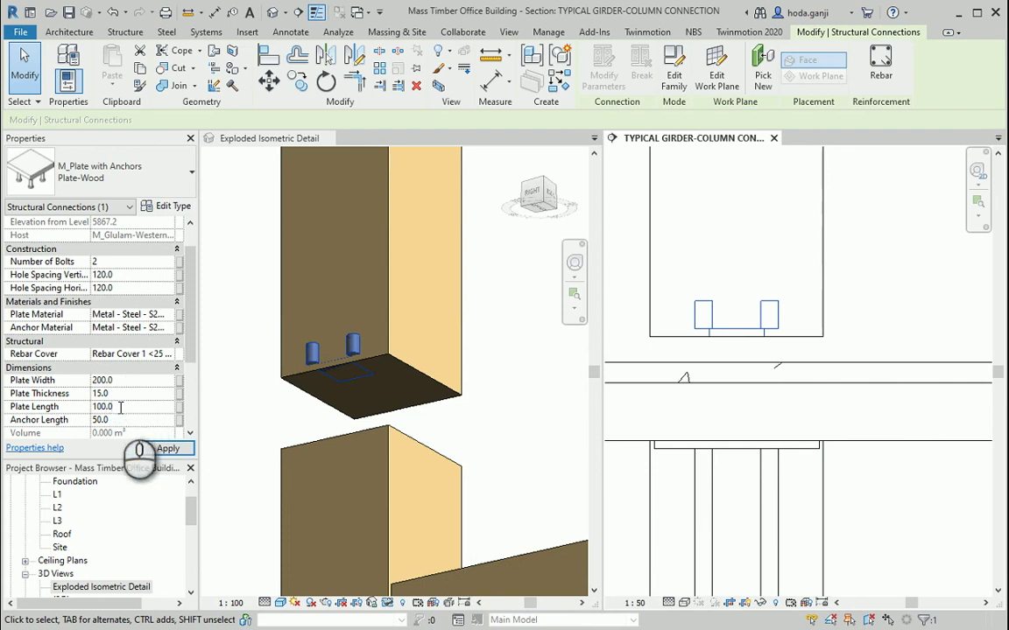
Step: Make the upper anchor plate 200.0 by 200.0 and activate the exploded isometric view
double_click(121, 407)
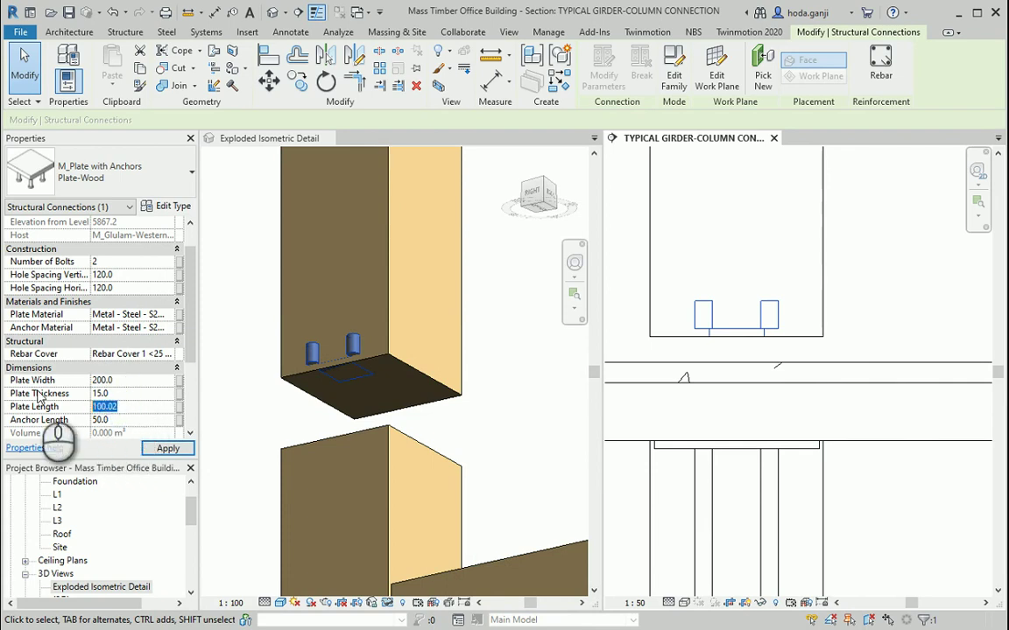
left_click(165, 447)
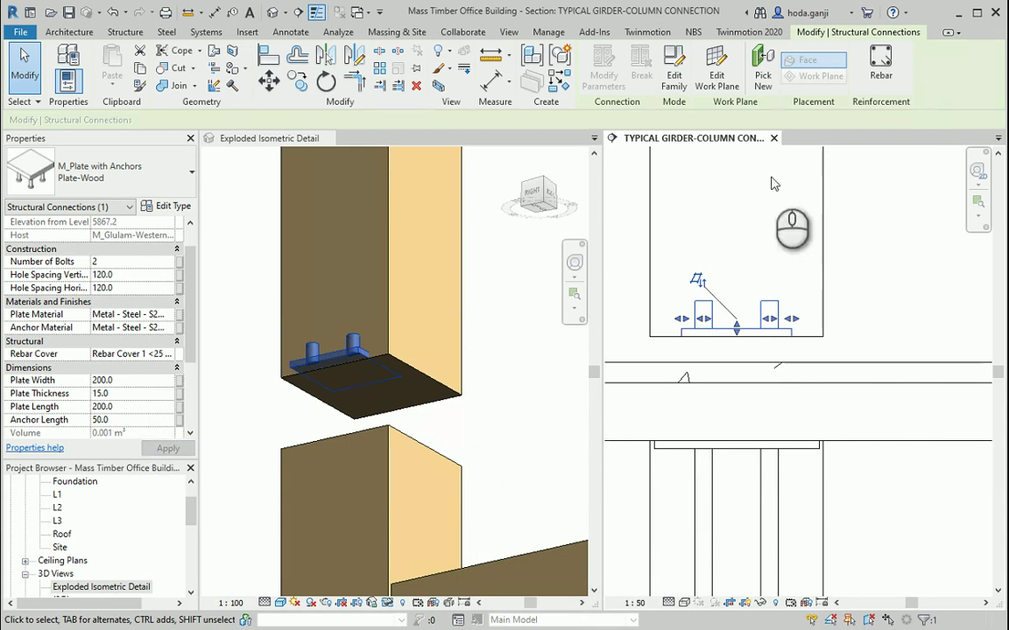
left_click(715, 143)
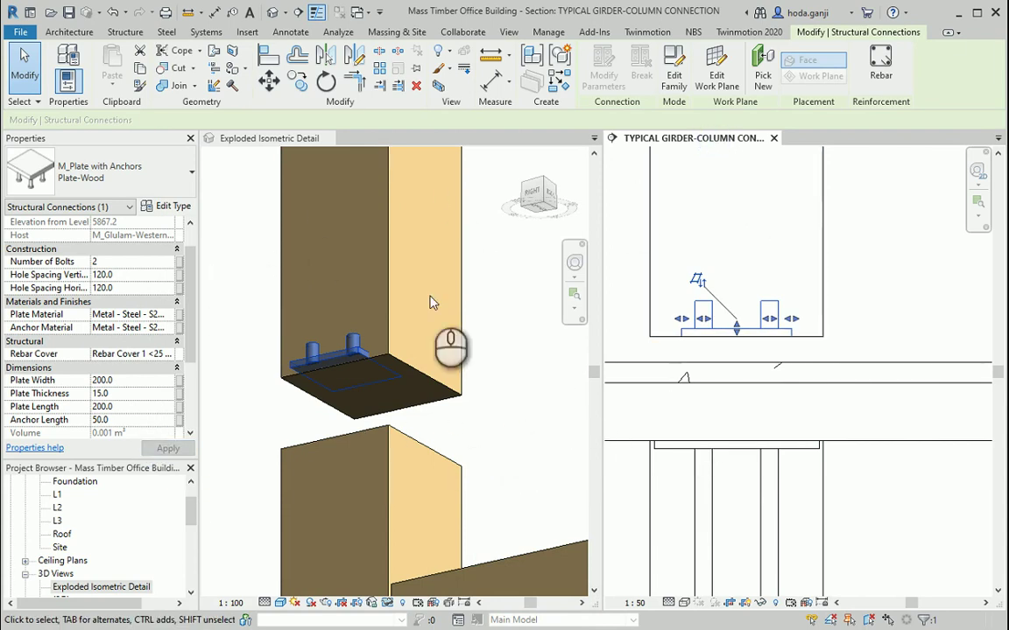
left_click(499, 332)
Step: Open the L2 floor plan and zoom in on the anchor plate
double_click(61, 509)
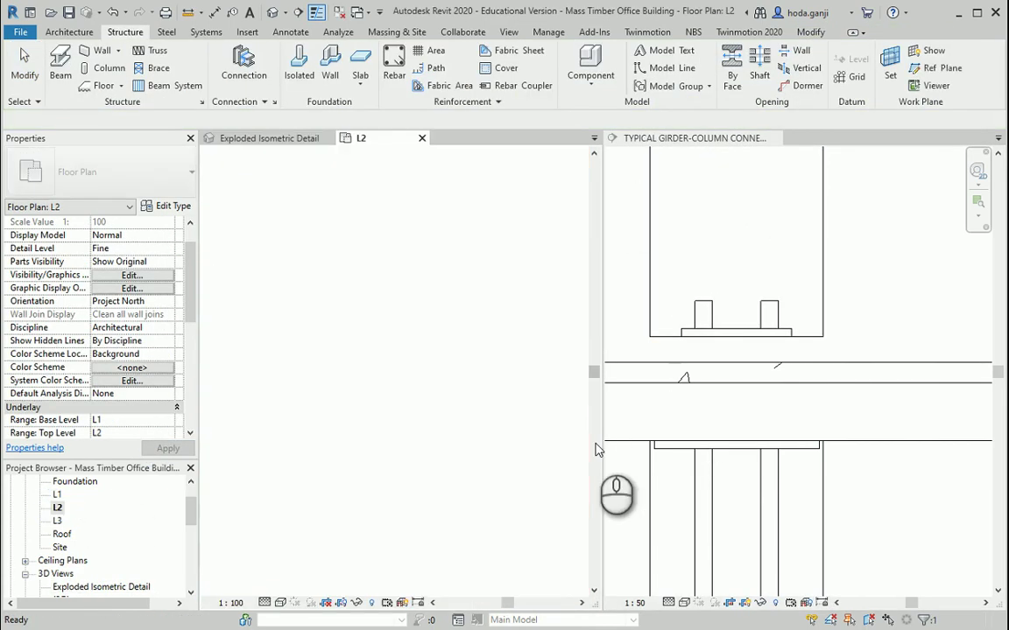
scroll(309, 338, "up", 8)
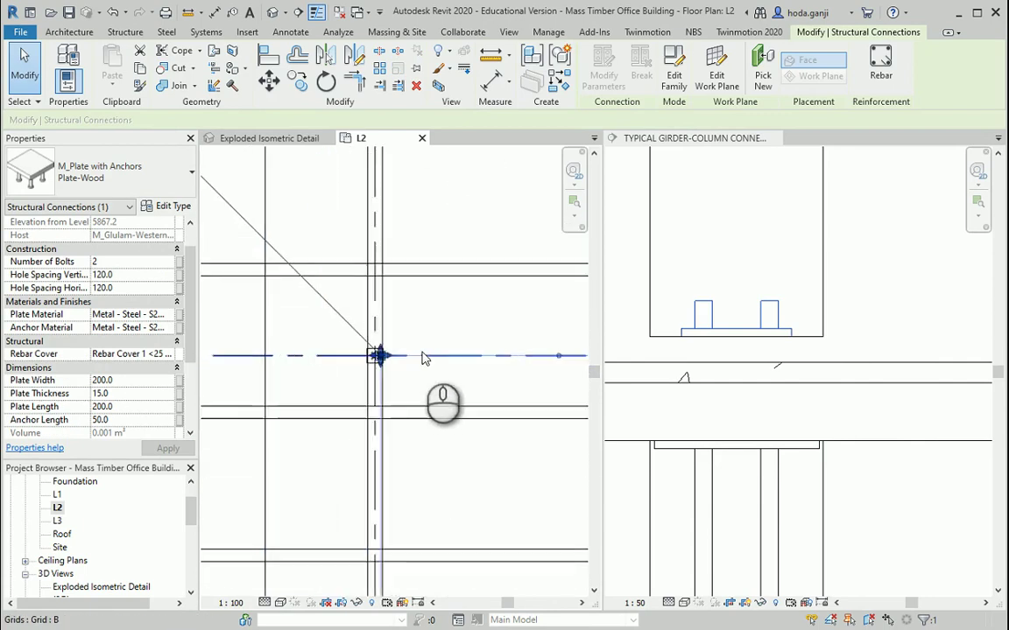
left_click(454, 363)
scroll(403, 372, "up", 4)
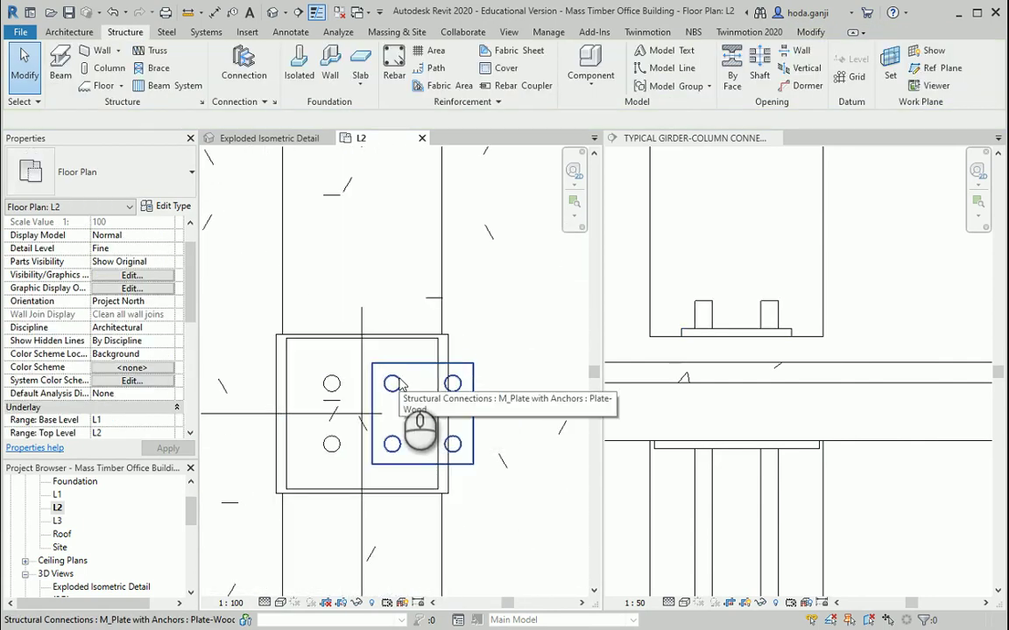
Step: Align the anchor plate to the column centreline with AL, then close the L2 plan
key("a")
key("l")
left_click(365, 327)
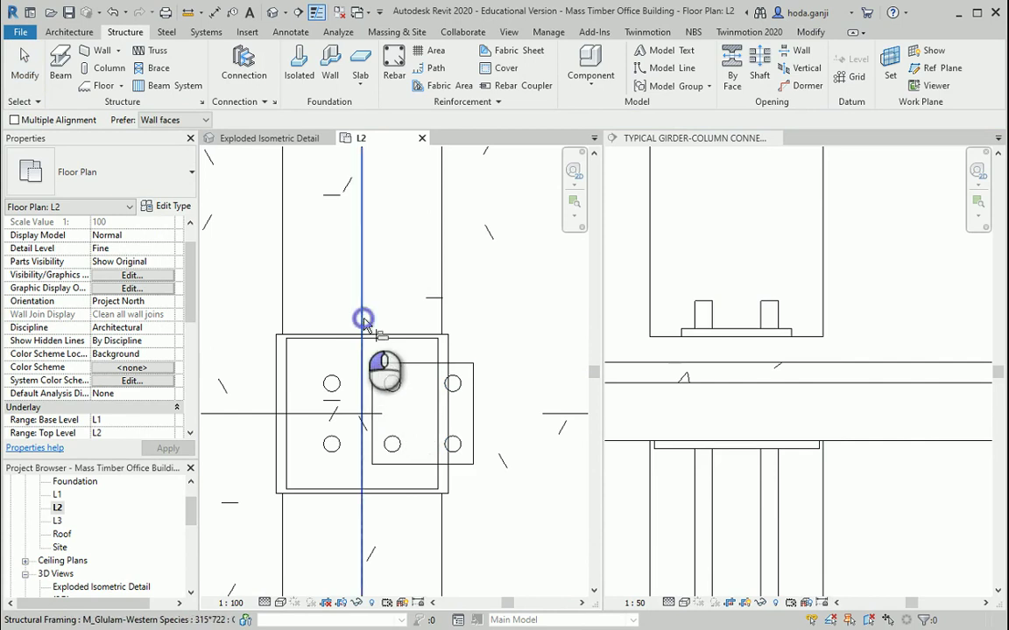
left_click(421, 382)
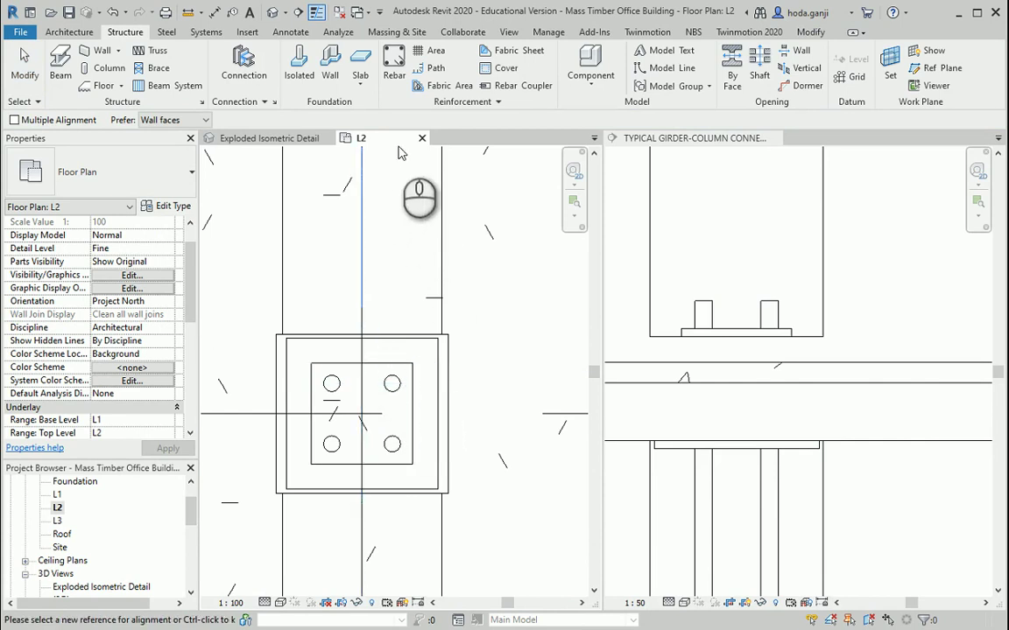
left_click(421, 138)
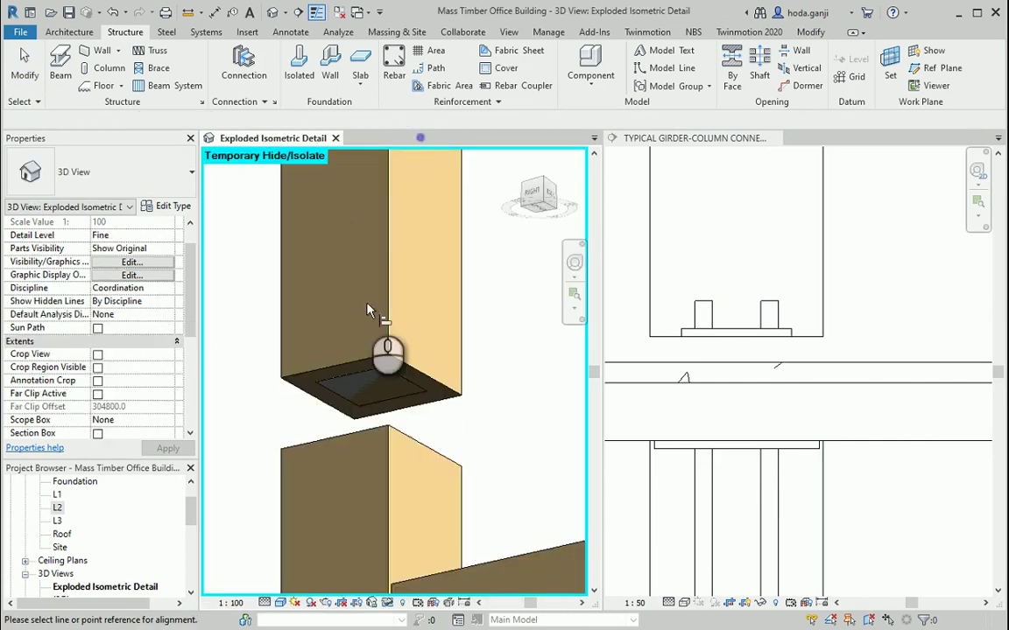
Step: Give the upper plate-with-anchors connection 300 anchor length and 150 hole spacing
left_click(709, 329)
scroll(705, 329, "down", 2)
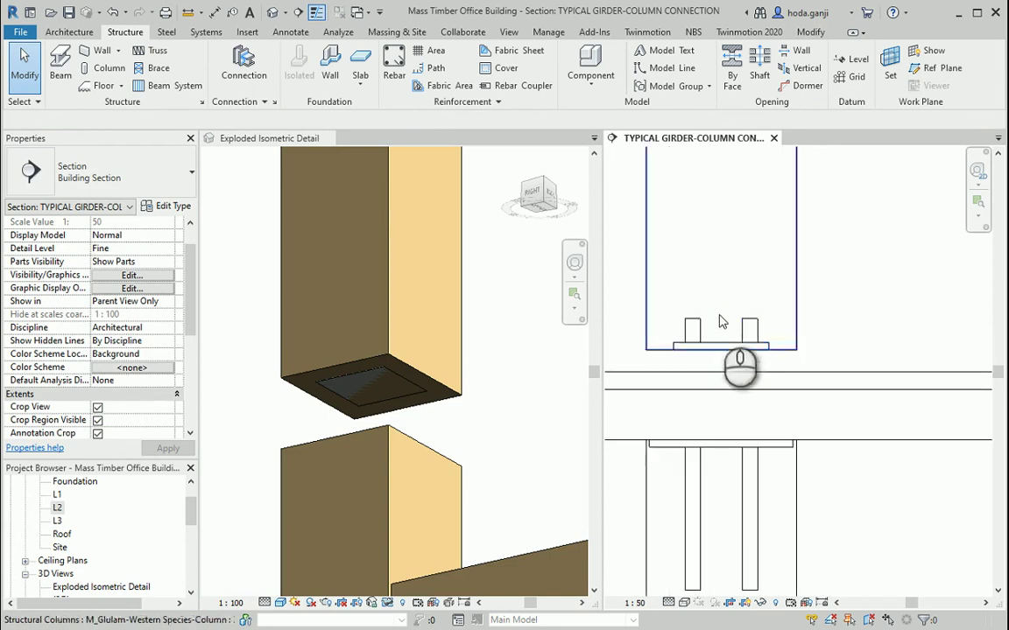
left_click(700, 330)
scroll(711, 359, "down", 2)
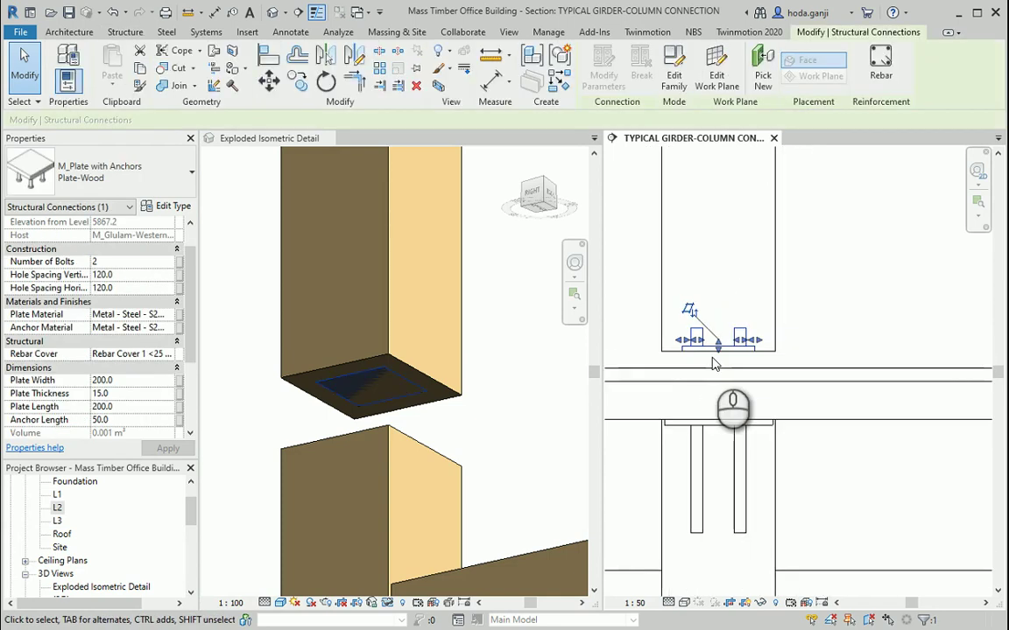
scroll(713, 365, "up", 1)
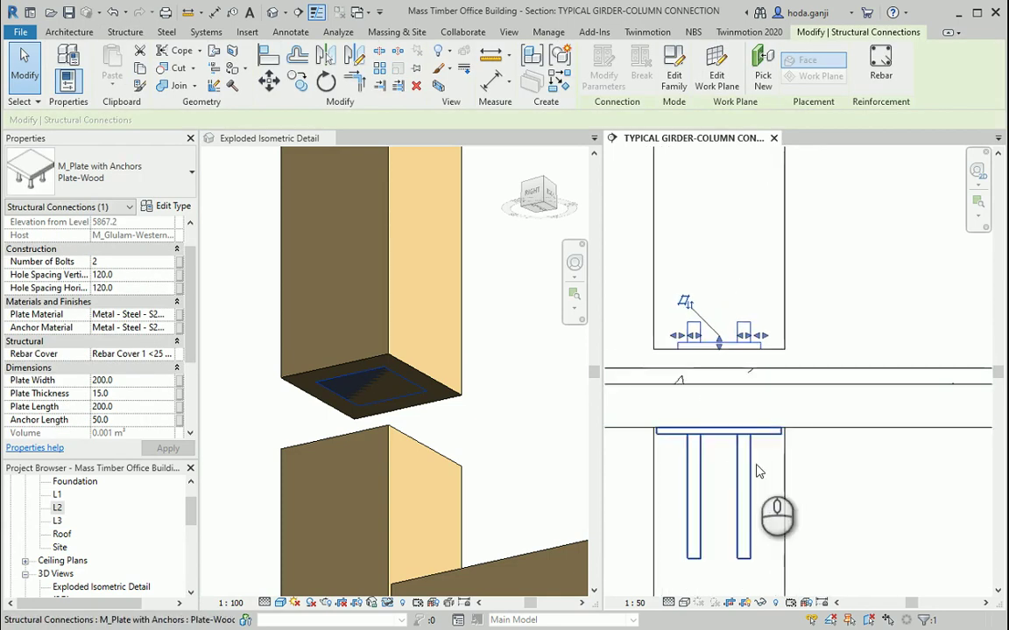
scroll(103, 343, "down", 1)
scroll(105, 350, "down", 1)
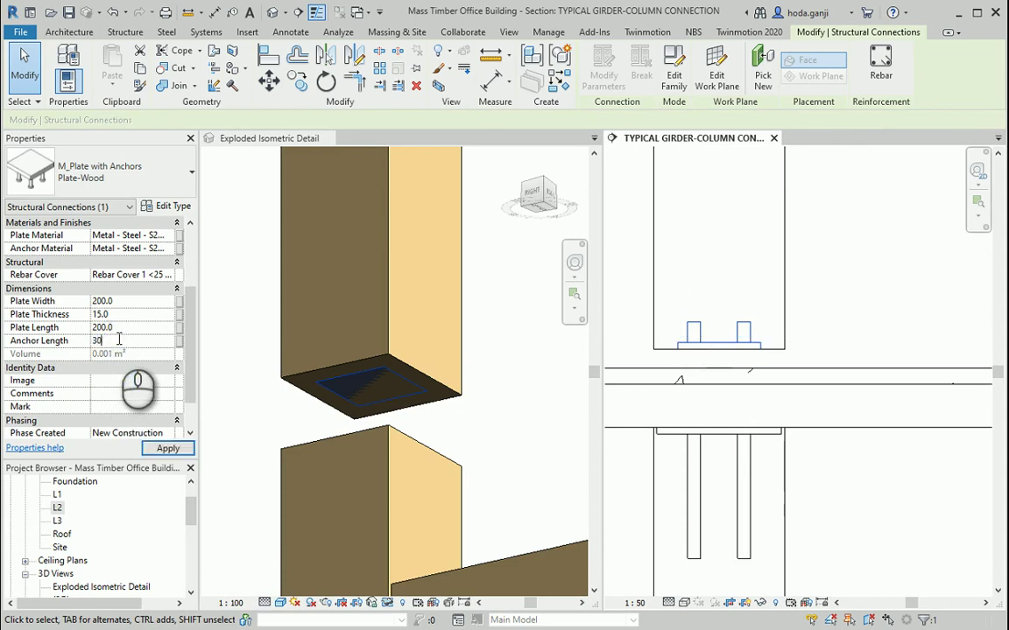
left_click(837, 343)
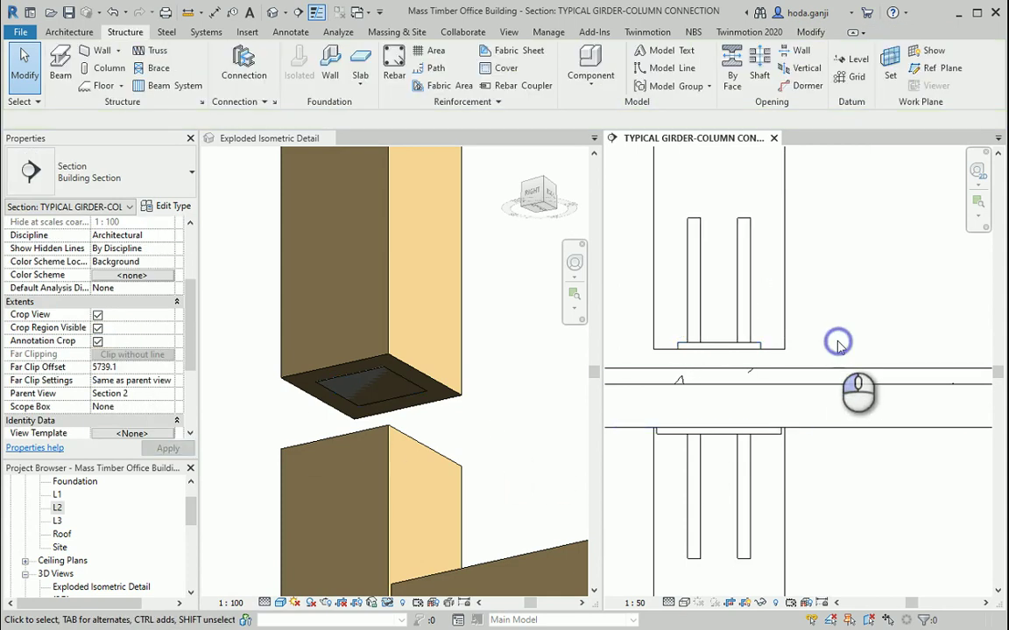
scroll(812, 382, "down", 1)
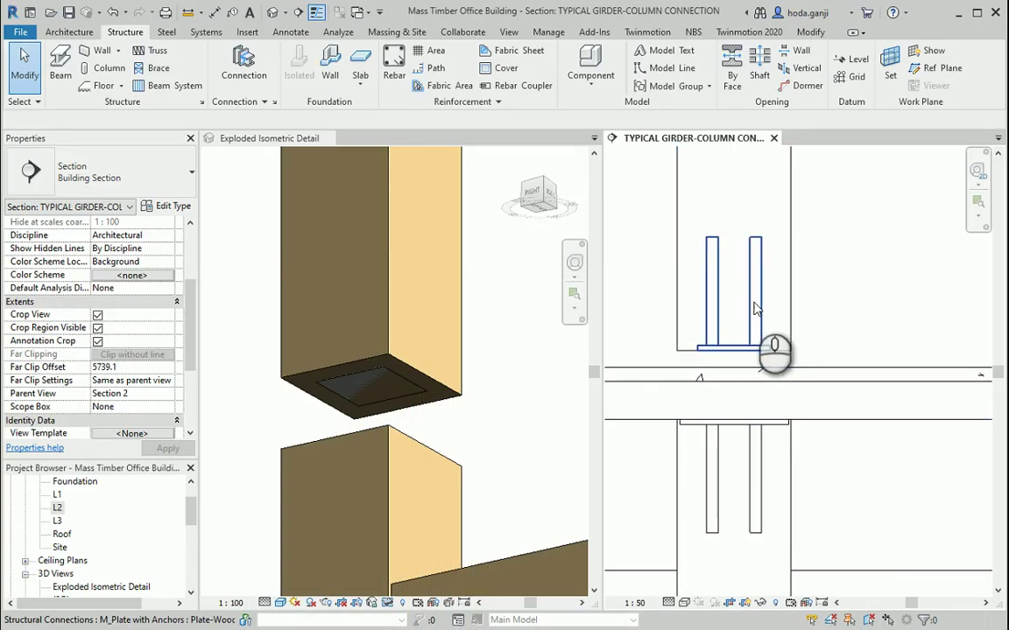
left_click(717, 343)
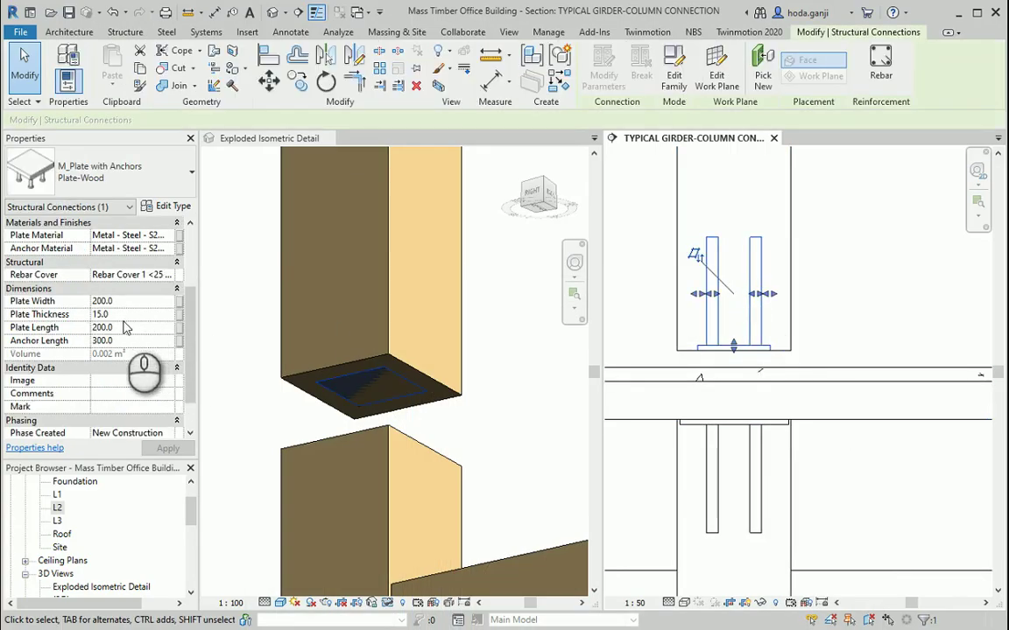
scroll(127, 331, "up", 3)
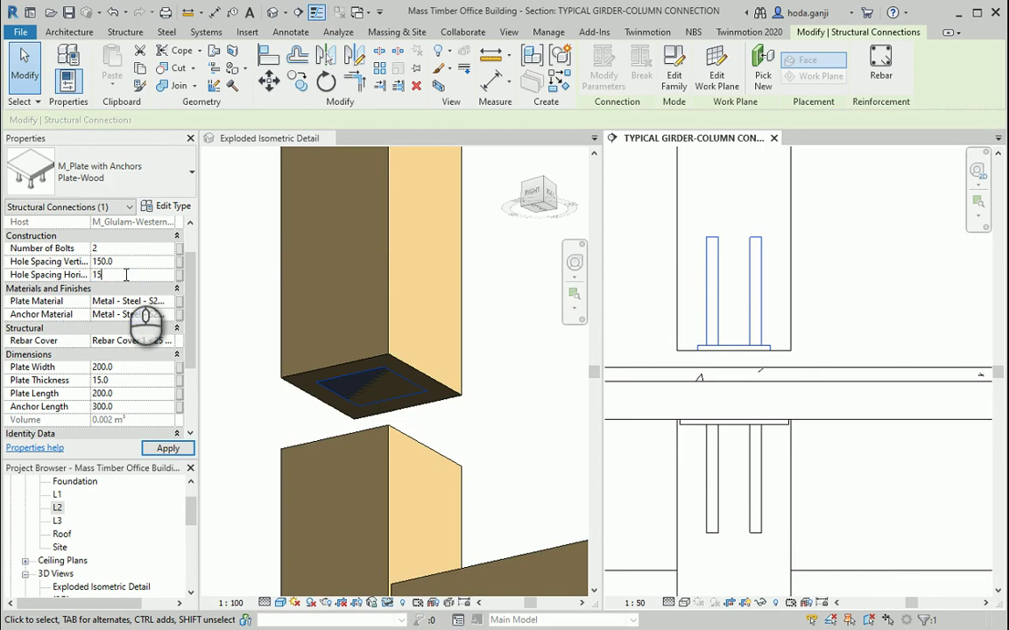
left_click(167, 447)
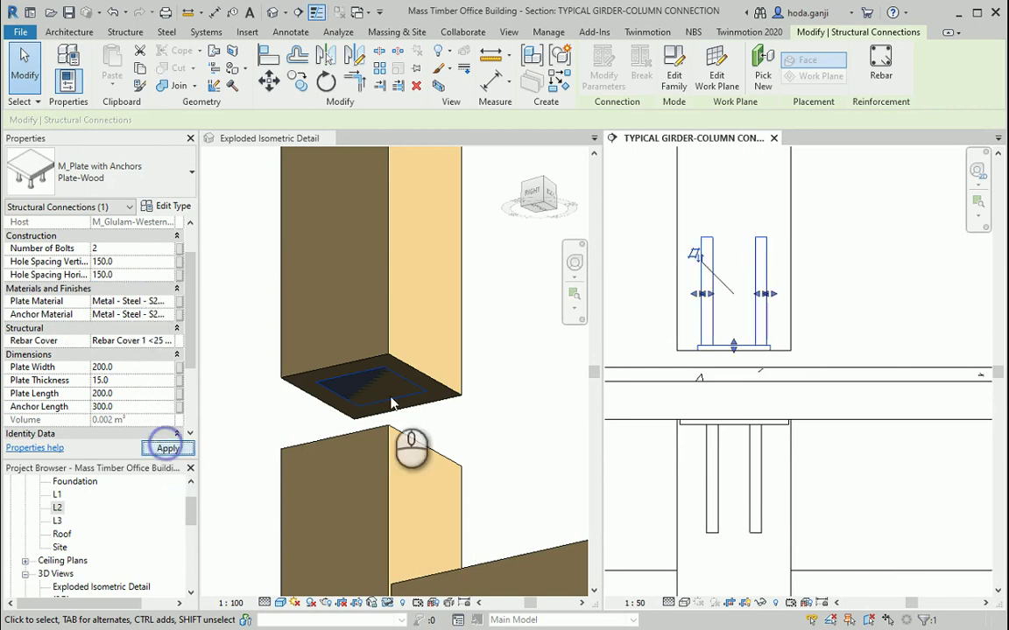
Step: Resize the lower column-base anchor plate to 300 x 300
left_click(754, 477)
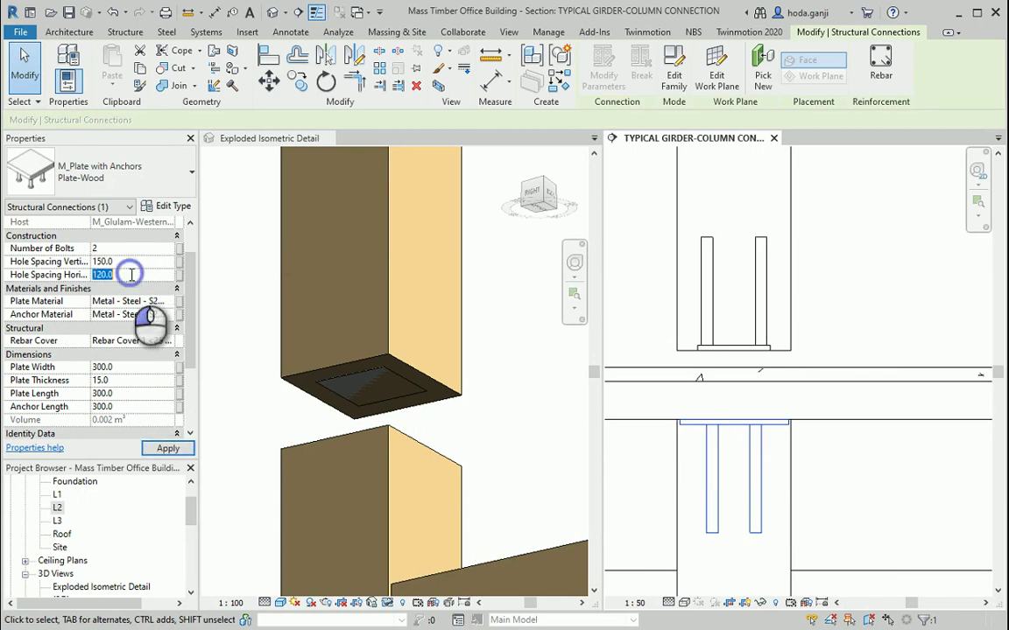
left_click(167, 449)
left_click(540, 466)
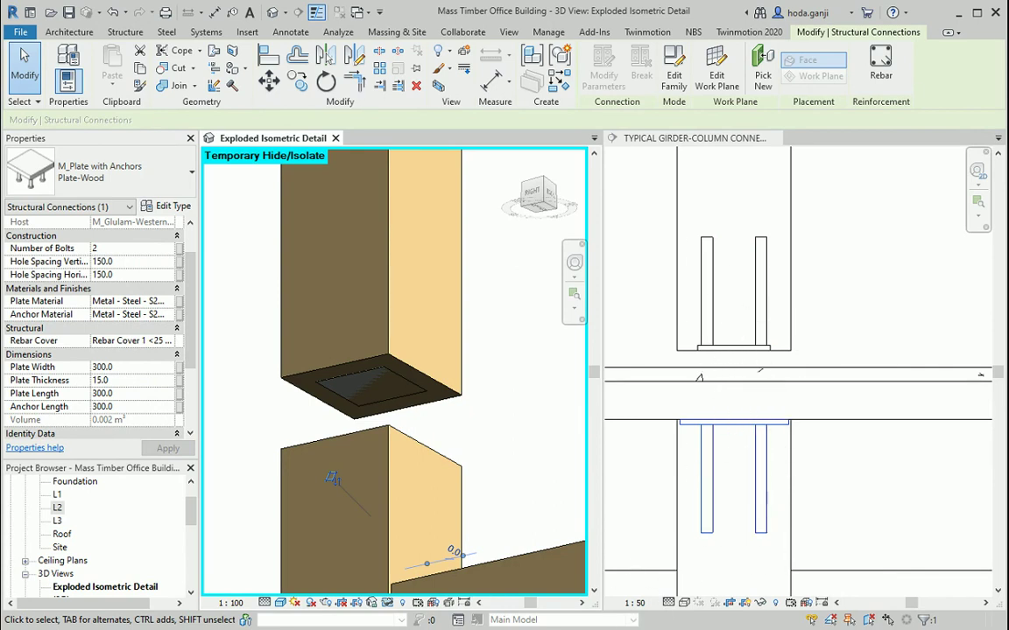
Step: Check the plate detail and page 9's exploded isometric in the reference PDF
key("alt+Tab")
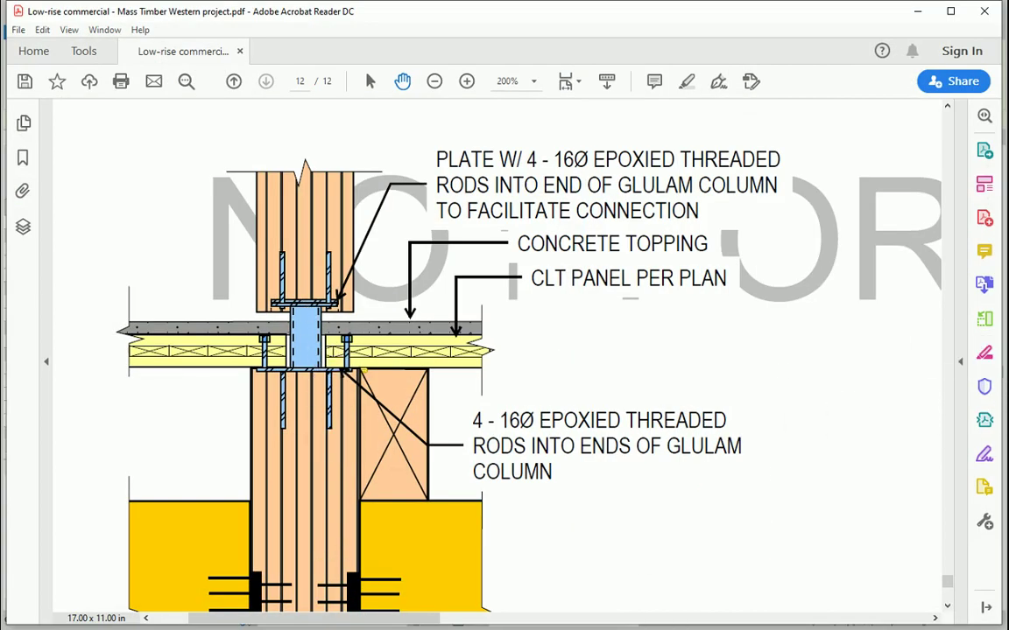
key("alt+Tab")
key("alt+Tab")
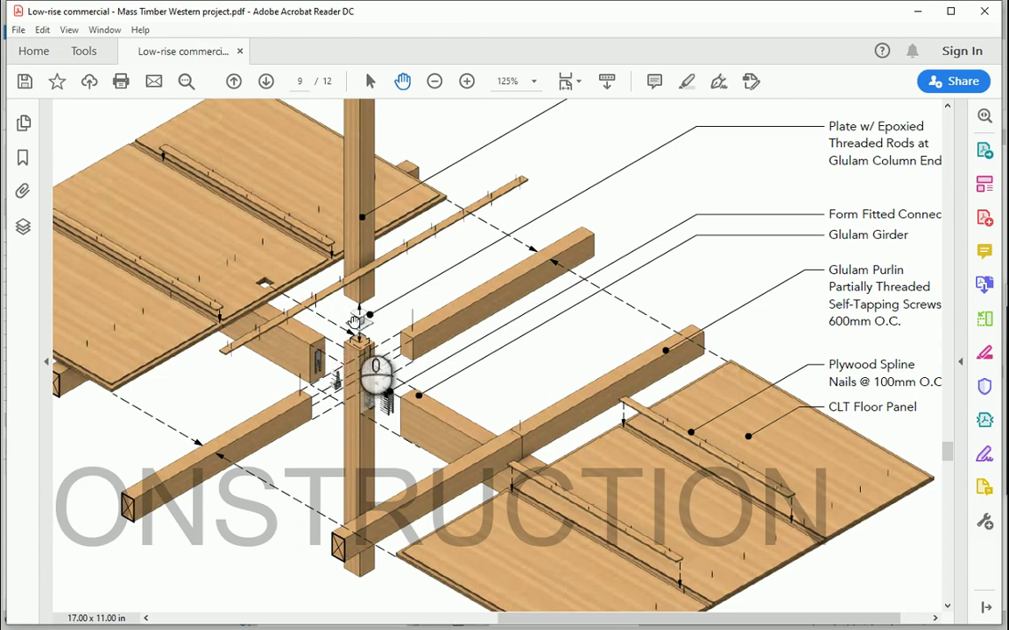
Step: Back in Revit, start a structural column and browse to the Structural Columns steel families
key("alt+Tab")
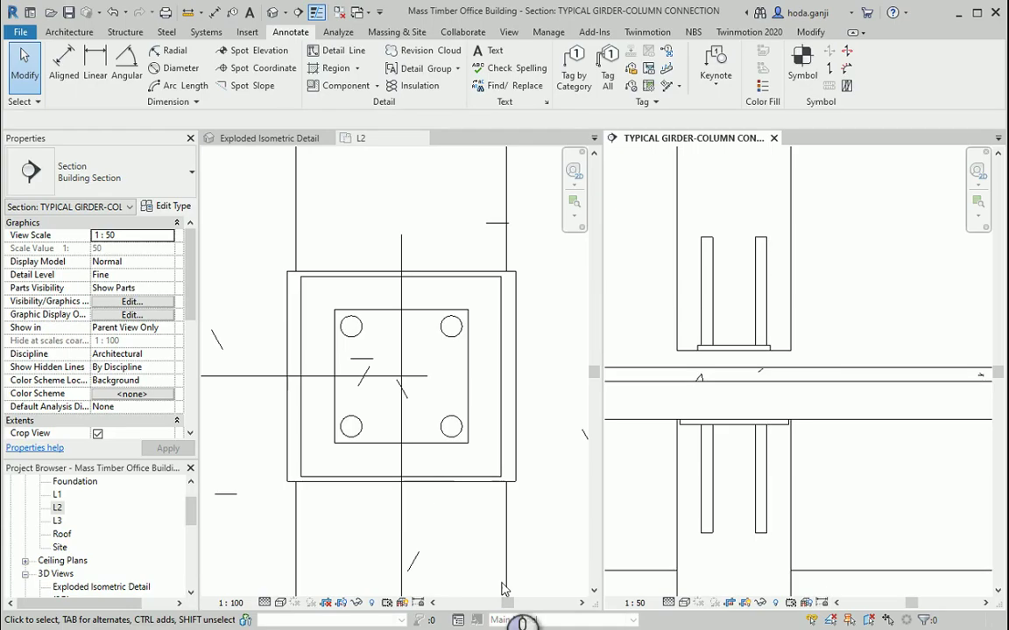
left_click(126, 31)
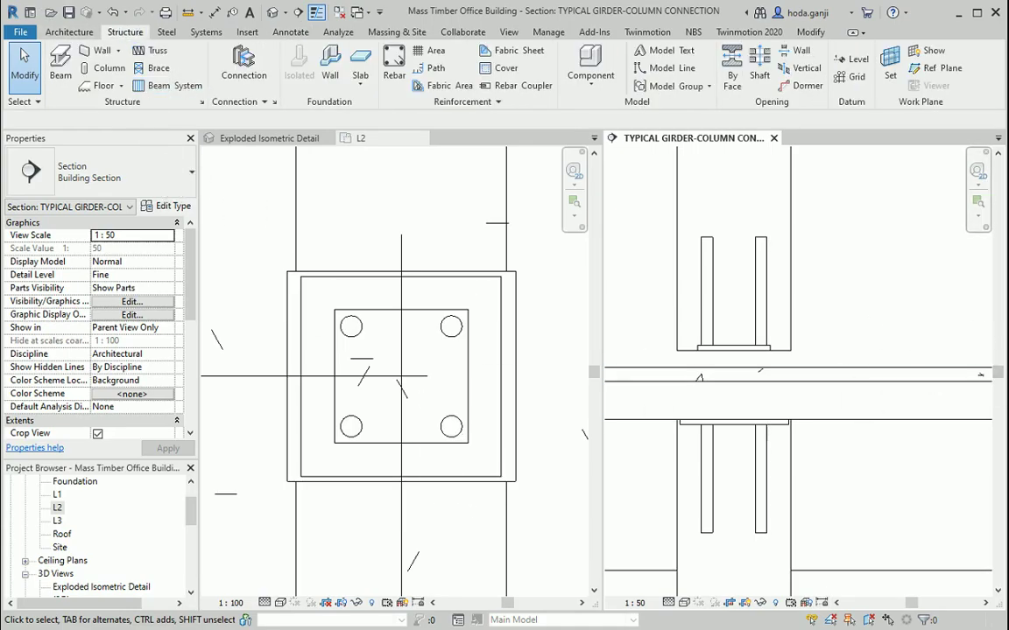
scroll(360, 338, "up", 1)
left_click(105, 67)
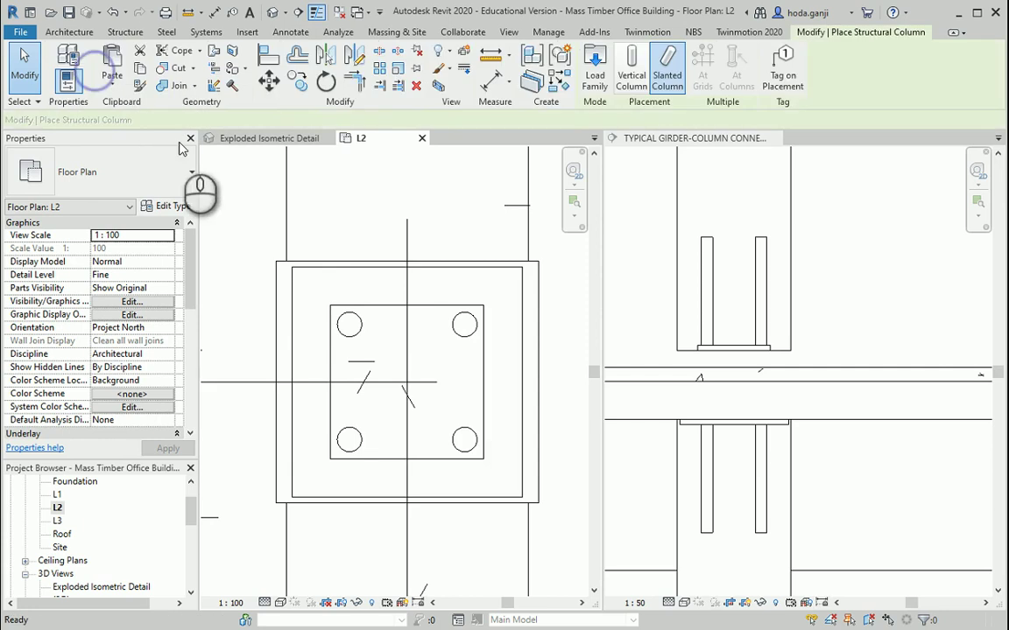
left_click(594, 65)
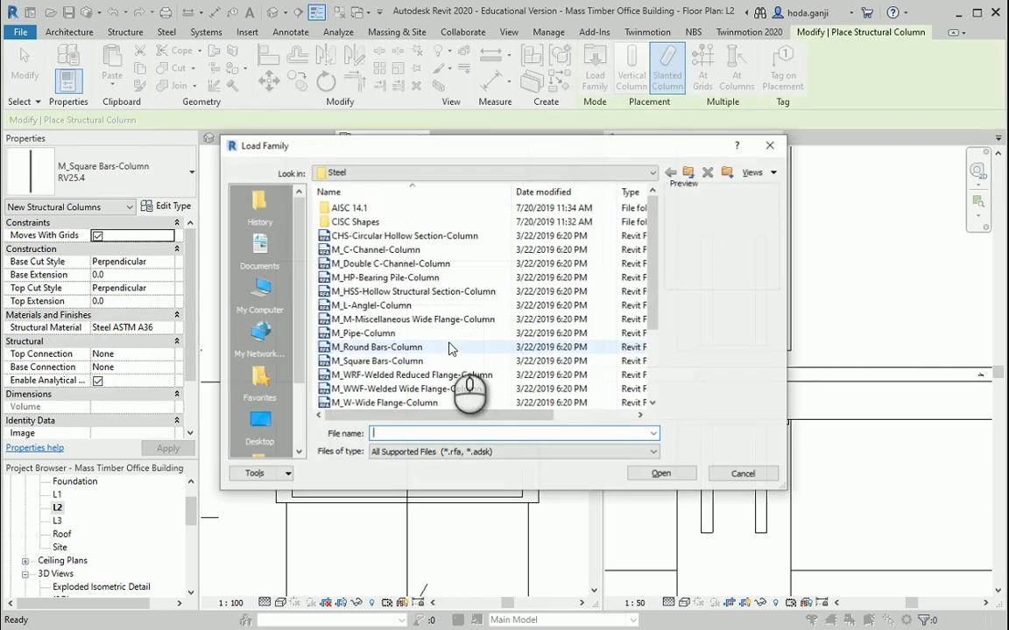
left_click(691, 171)
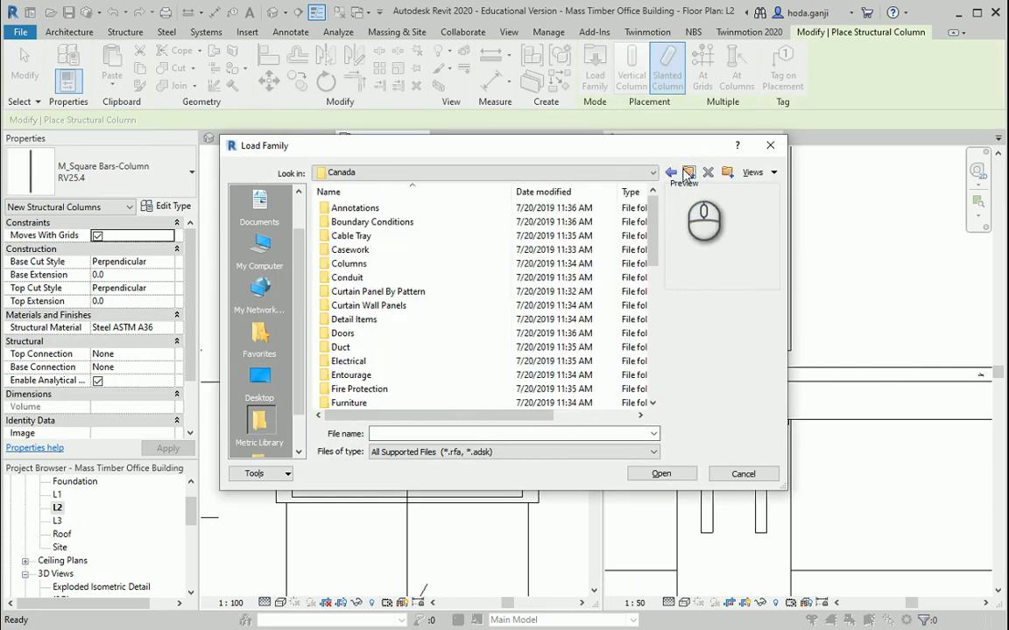
scroll(530, 297, "down", 8)
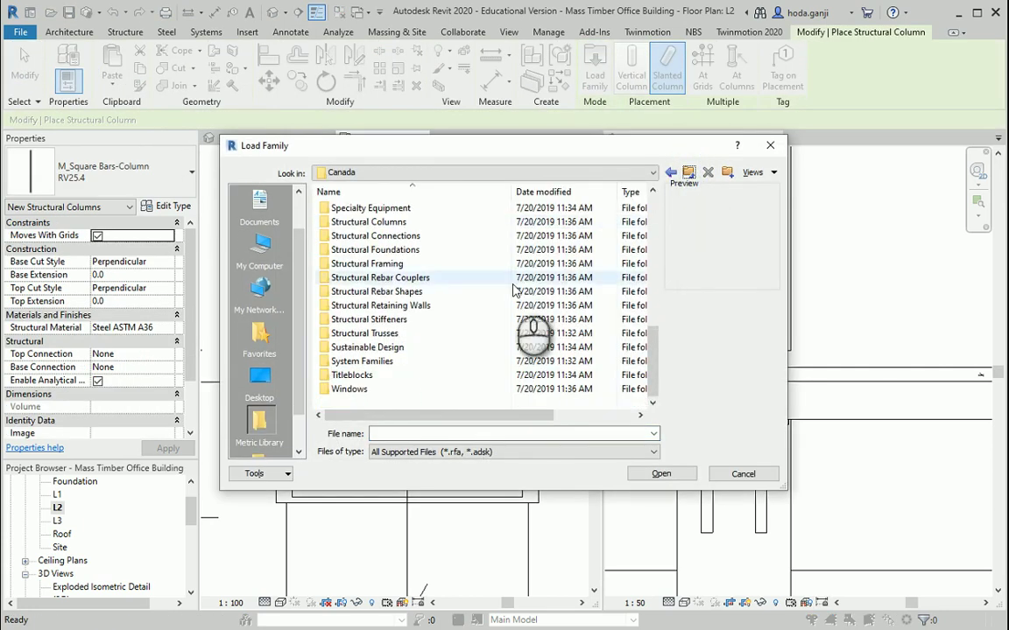
double_click(429, 222)
double_click(341, 250)
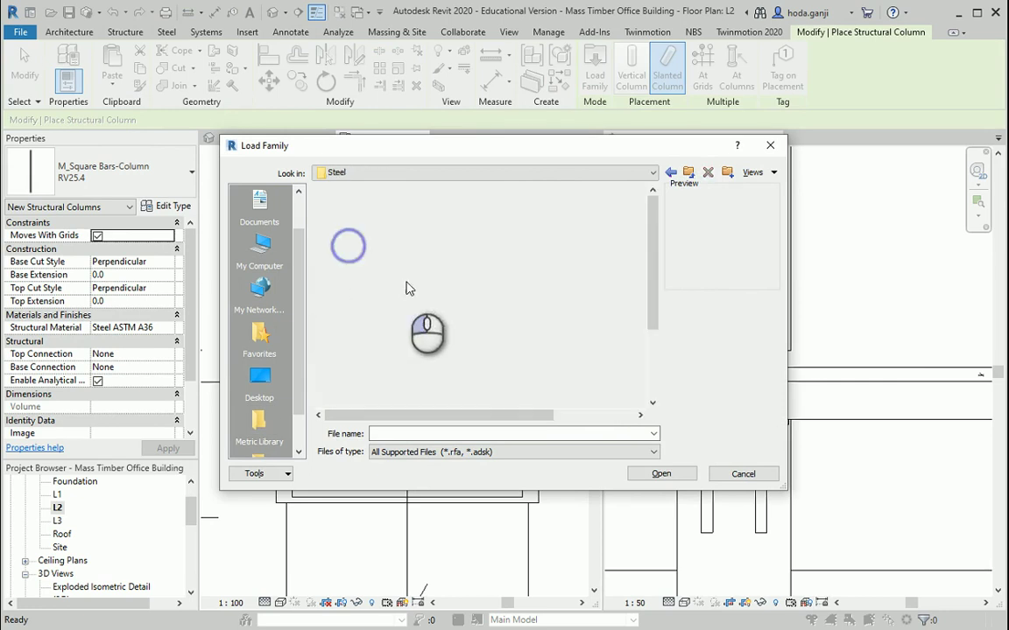
Step: Load the SHS-Square Hollow Section-Column family and pick its 150x150x10SHS type
left_click(422, 363)
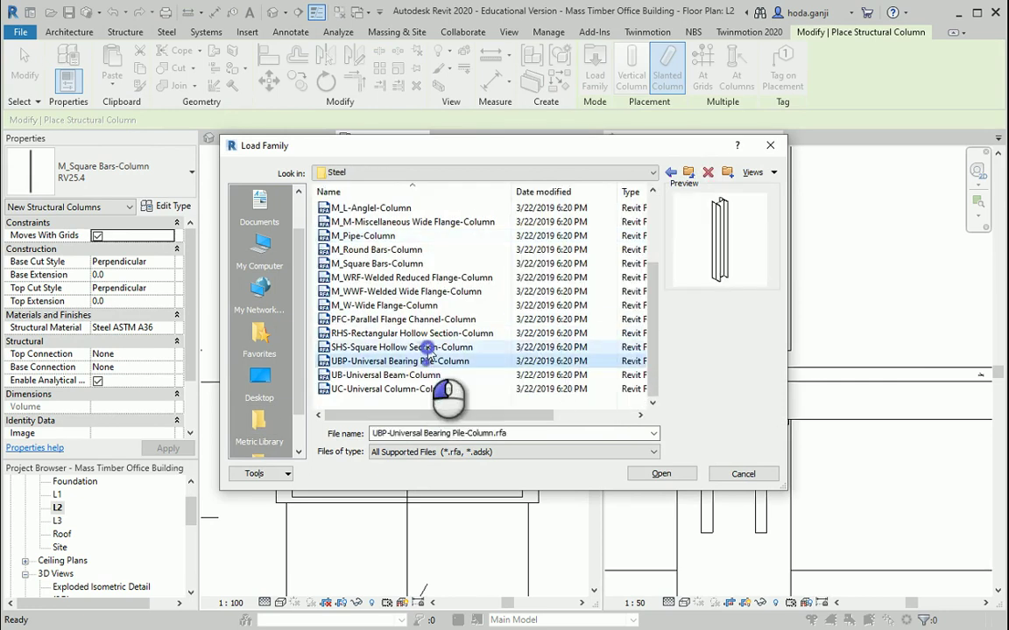
left_click(425, 347)
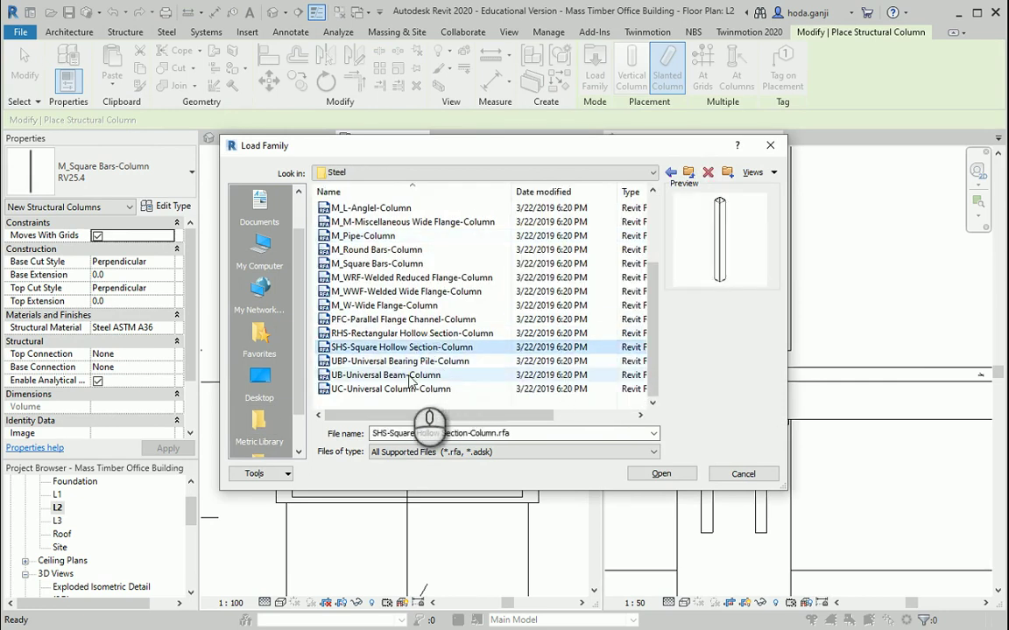
left_click(658, 474)
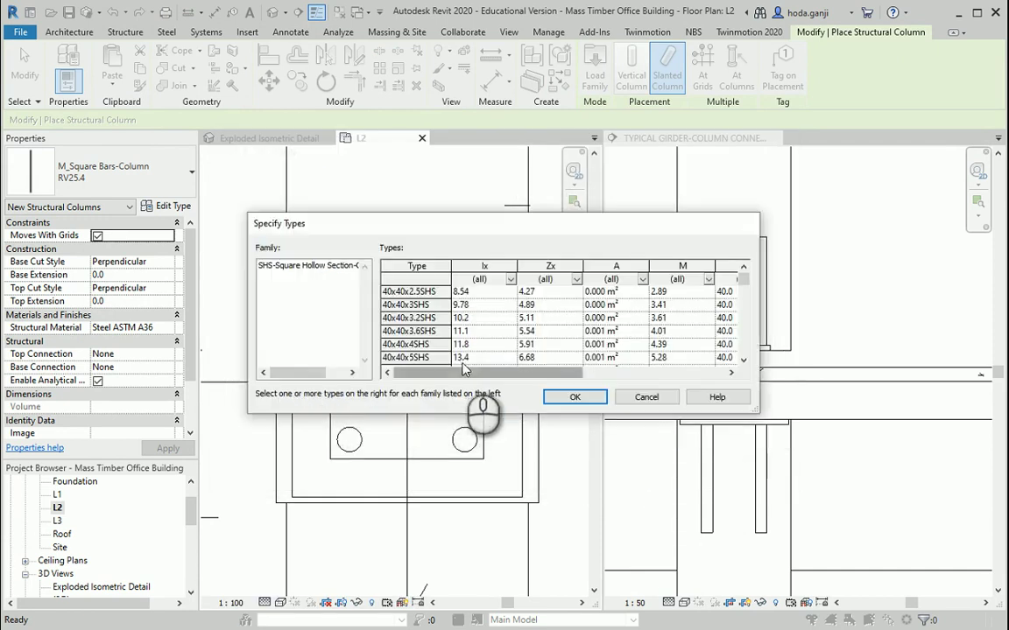
scroll(429, 328, "down", 3)
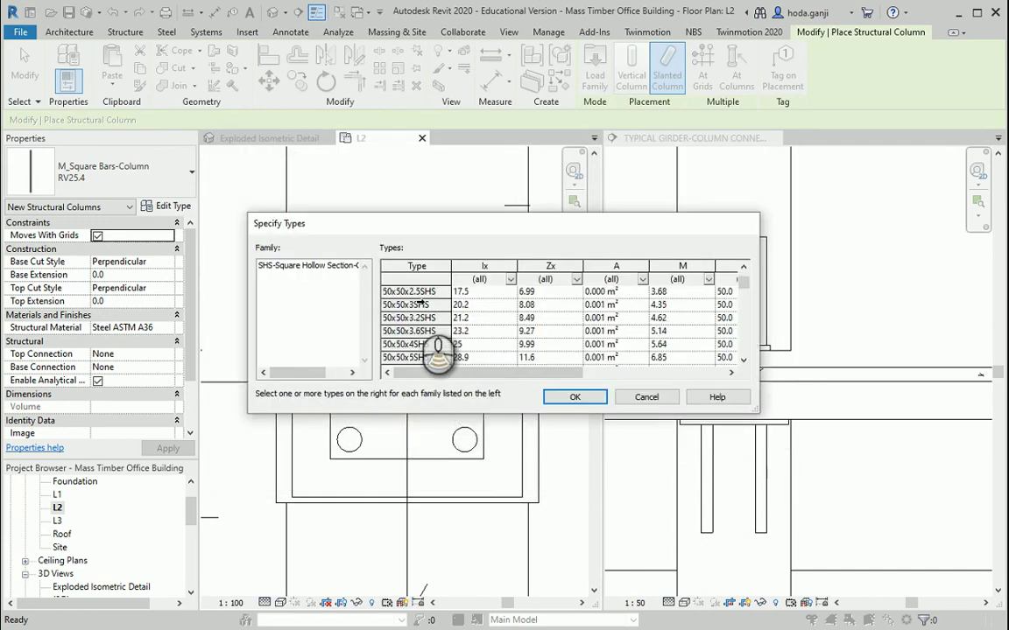
scroll(420, 304, "down", 15)
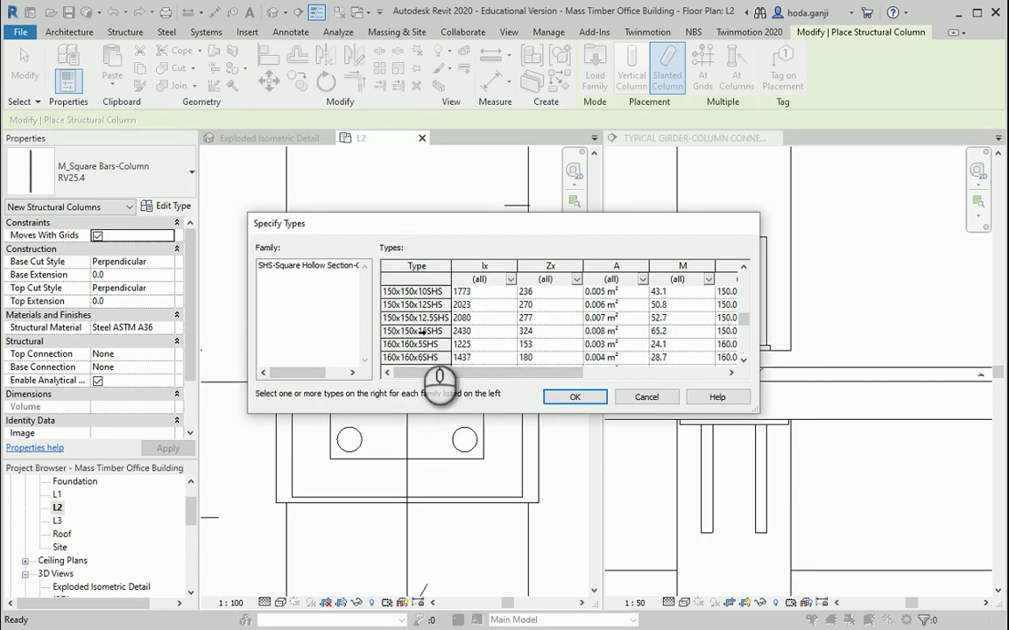
left_click(412, 292)
Step: Place a vertical 150x150x10SHS column at grid intersection B-02
left_click(574, 397)
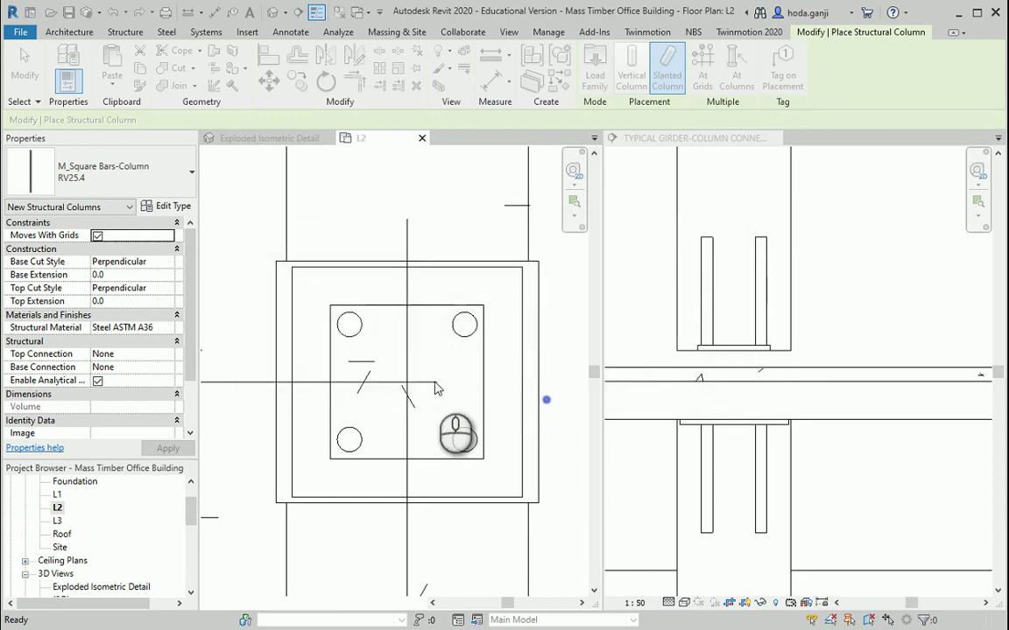
scroll(398, 381, "down", 3)
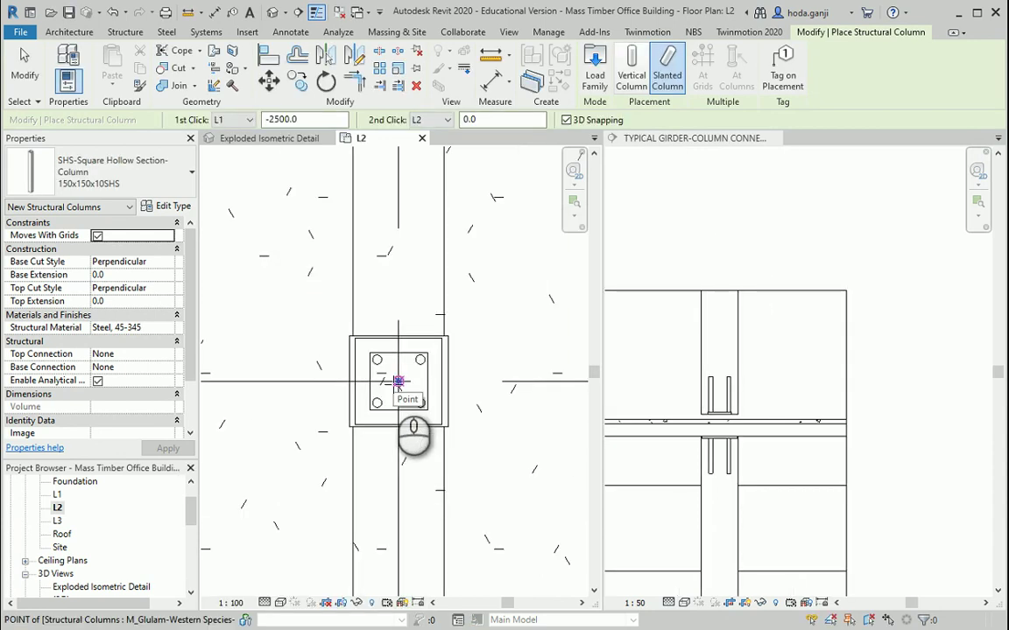
left_click(632, 66)
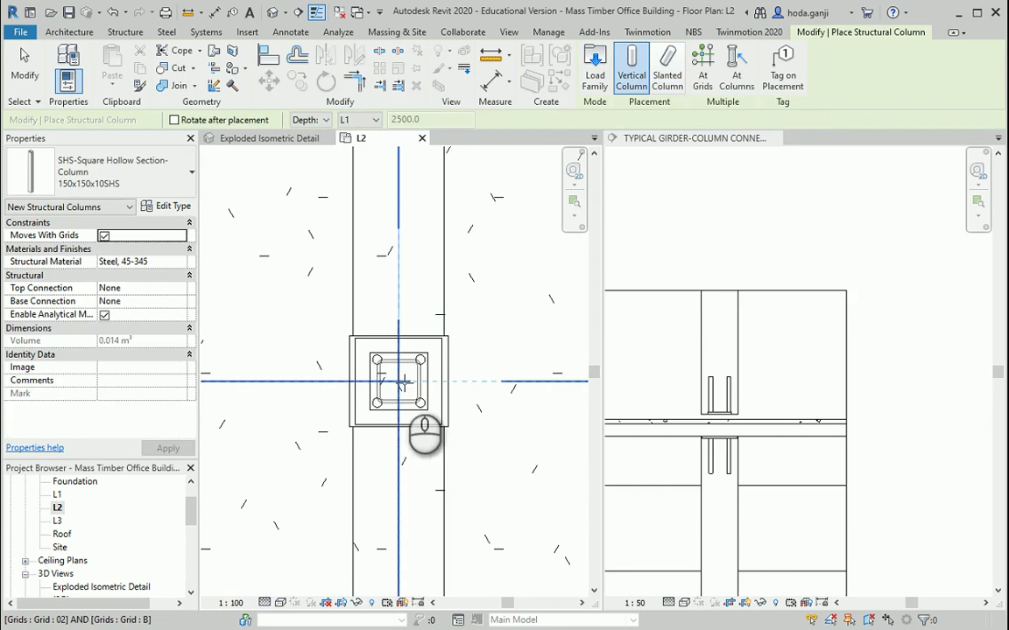
scroll(403, 380, "up", 3)
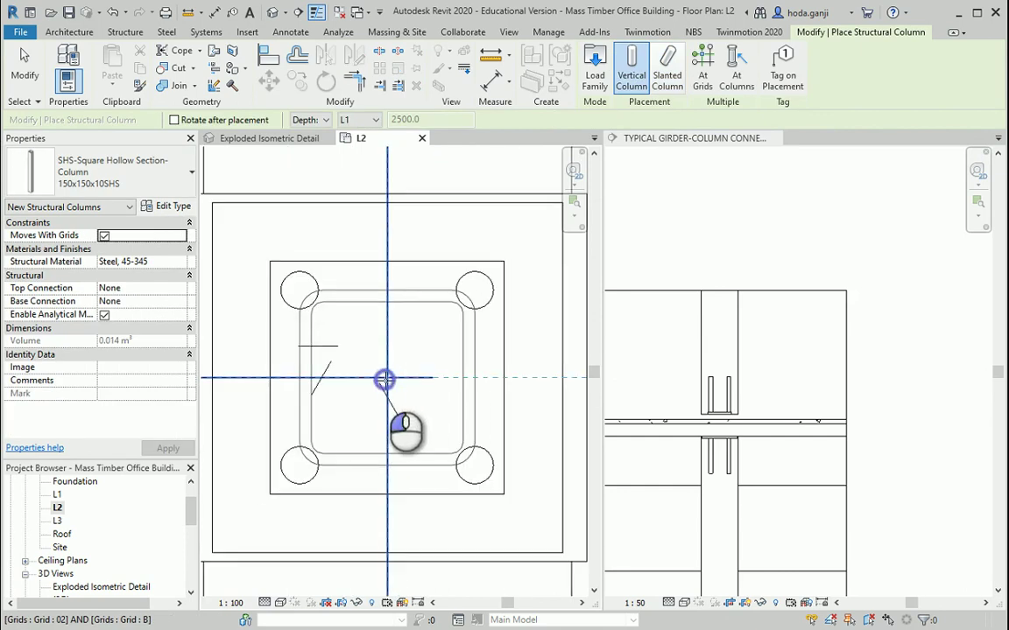
left_click(385, 378)
key("Escape")
key("Escape")
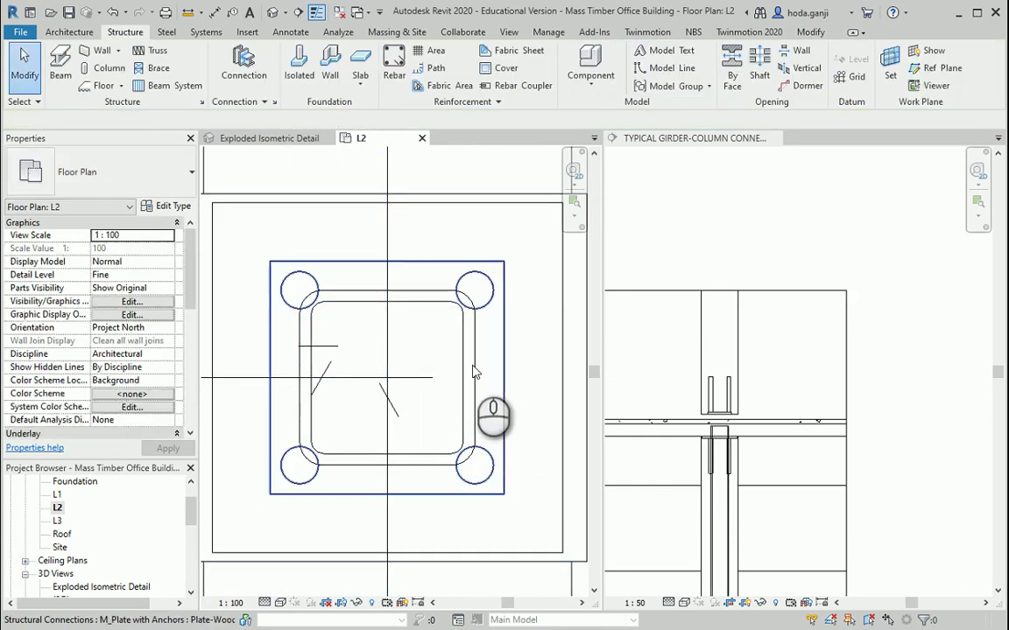
Step: Set the new column's Base Level to L2 with a 200.0 top offset
left_click(477, 405)
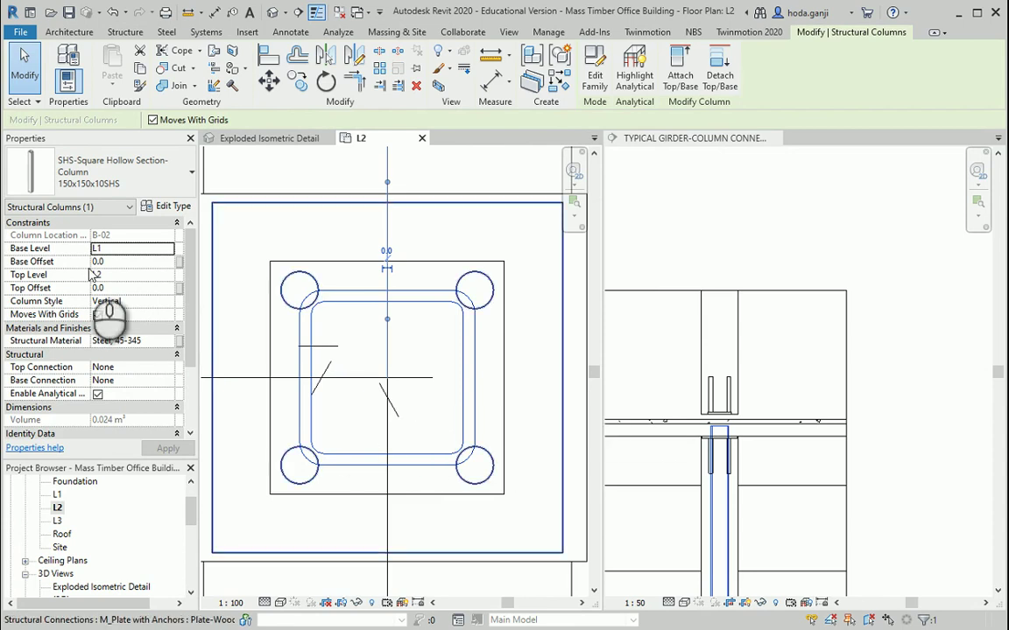
left_click(167, 276)
left_click(168, 276)
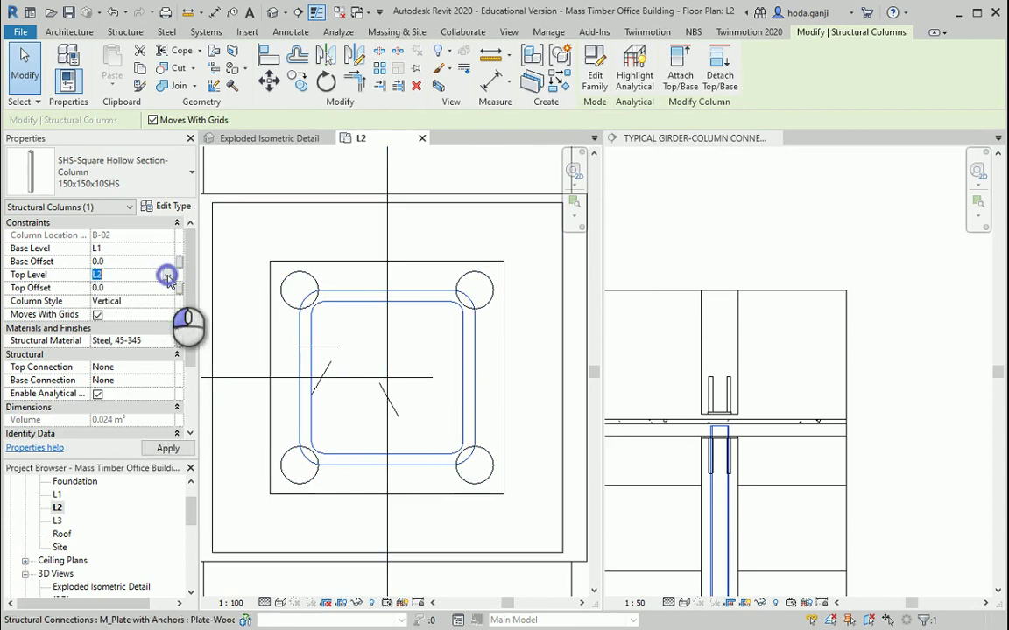
left_click(167, 249)
left_click(104, 284)
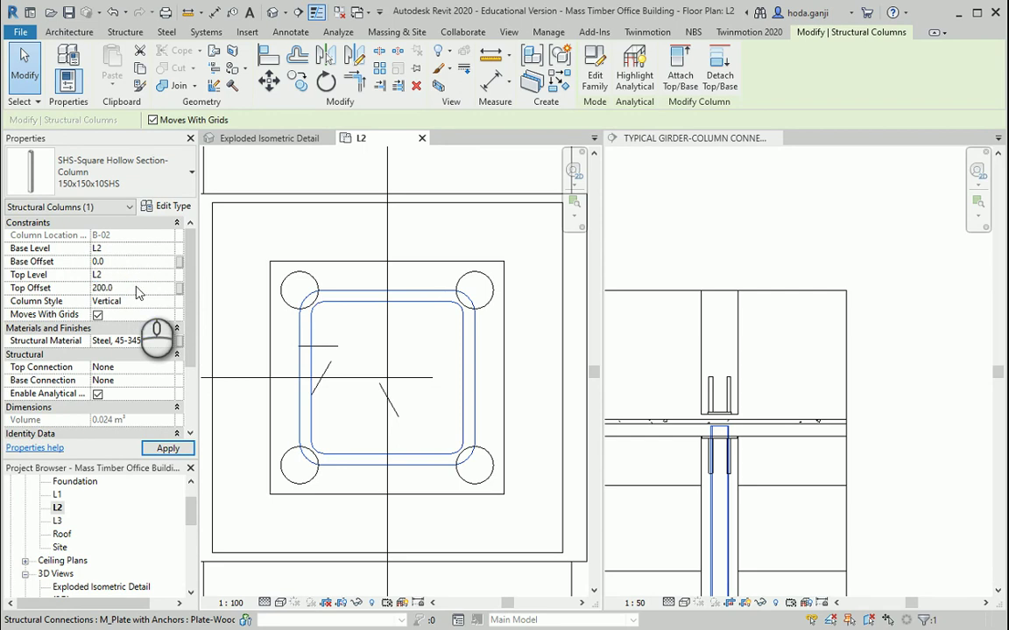
left_click(168, 447)
scroll(716, 426, "up", 2)
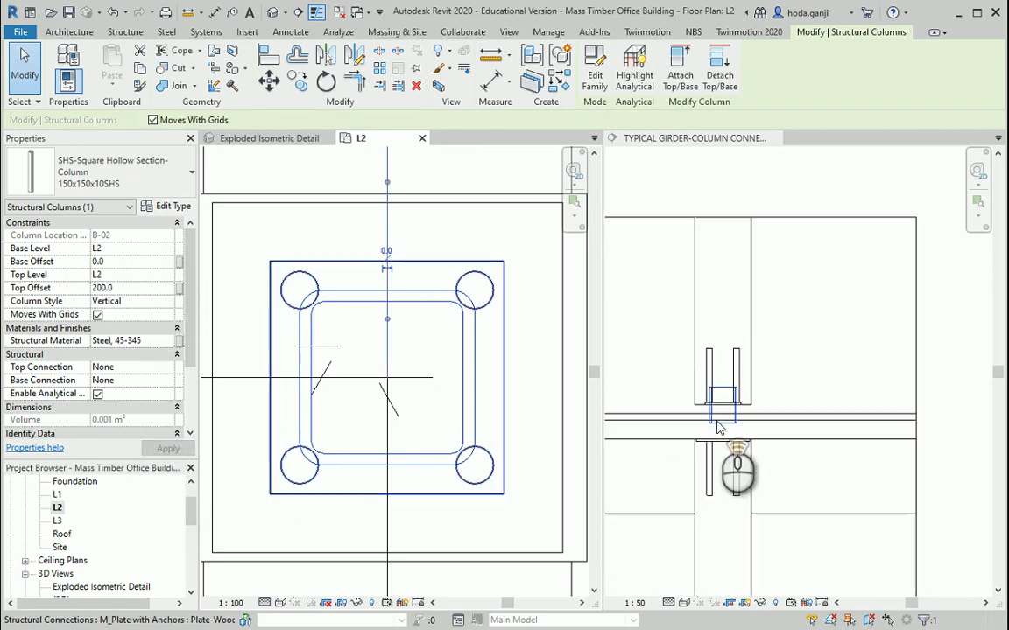
scroll(718, 424, "up", 4)
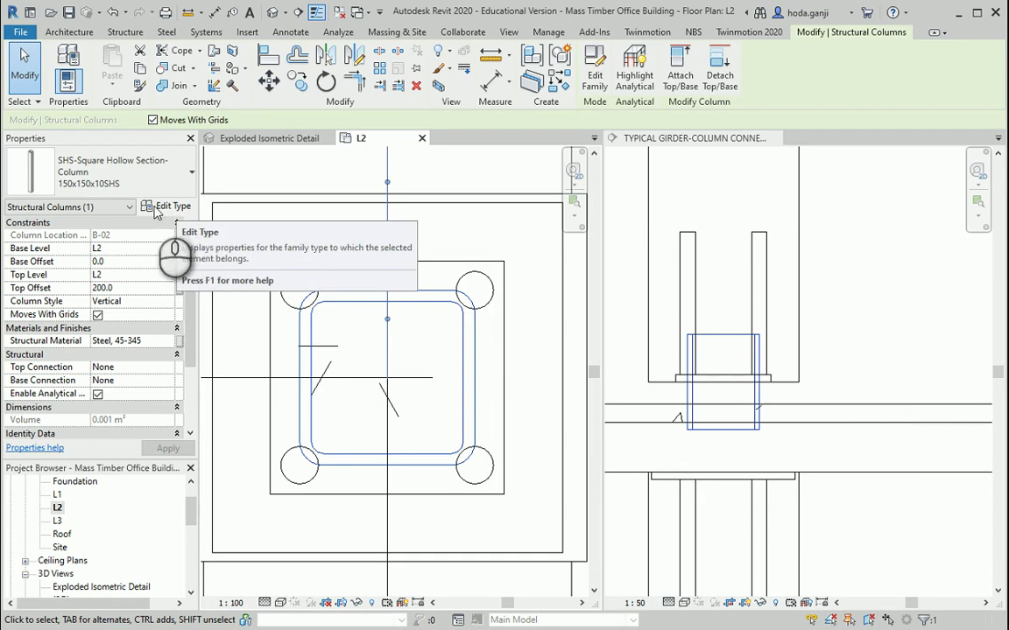
Step: Duplicate the column type as 120x120x10SHS with b and h of 120.0
left_click(180, 184)
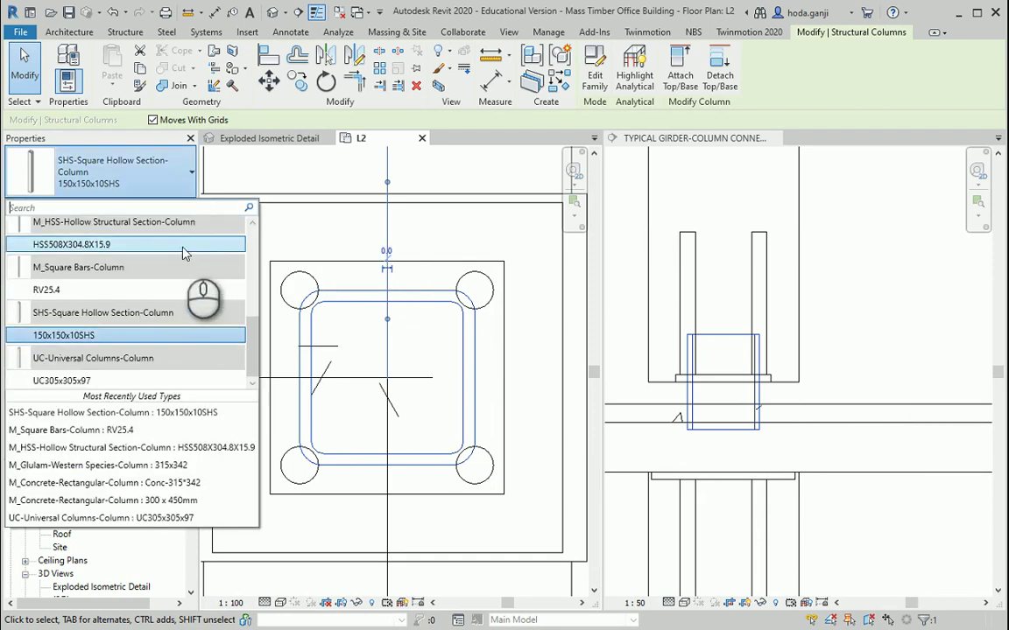
left_click(175, 166)
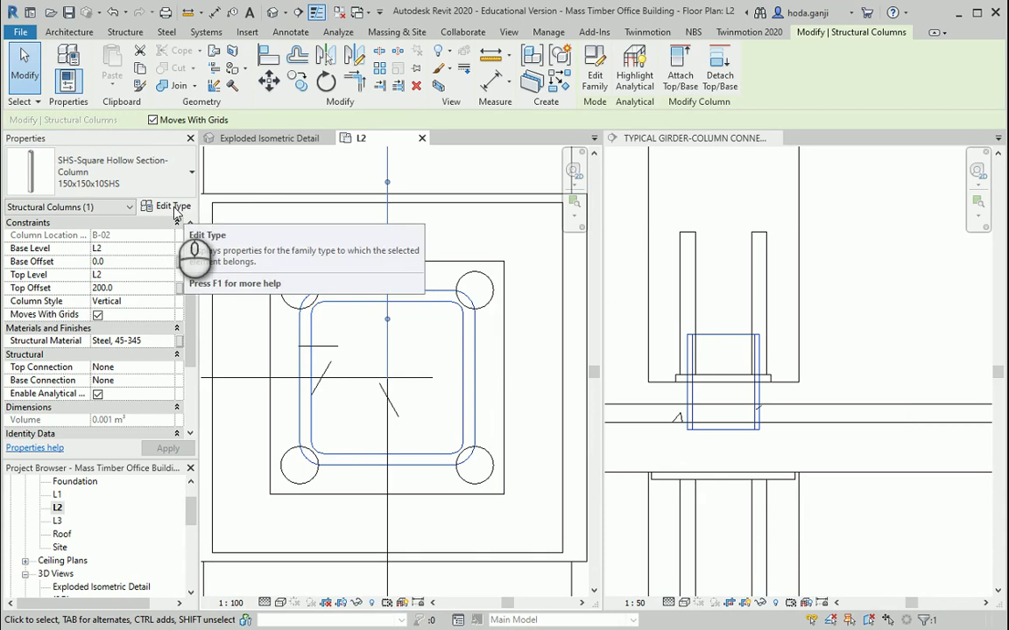
left_click(173, 208)
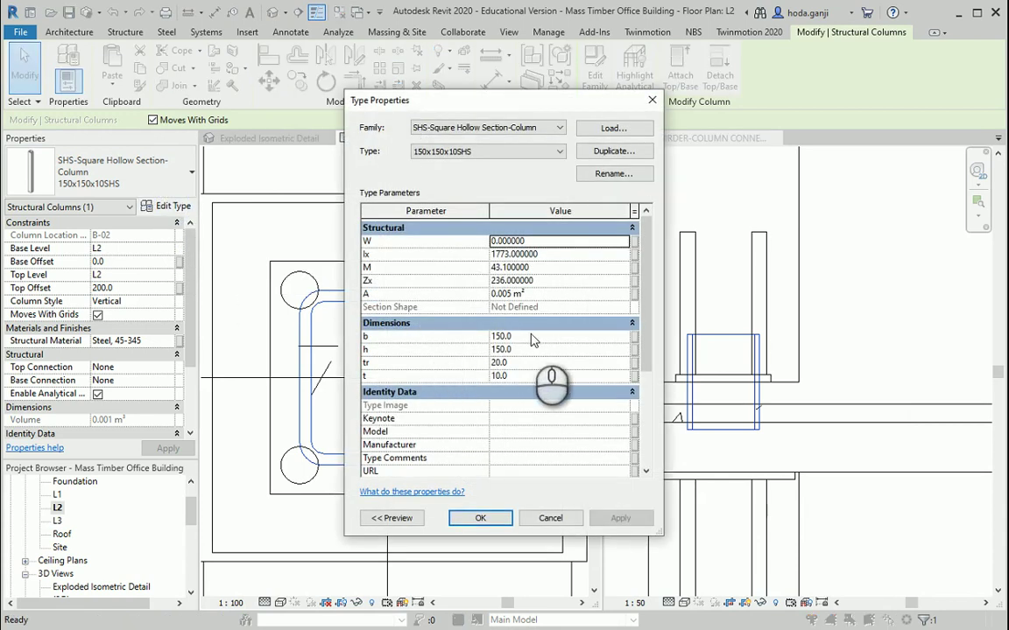
left_click(613, 150)
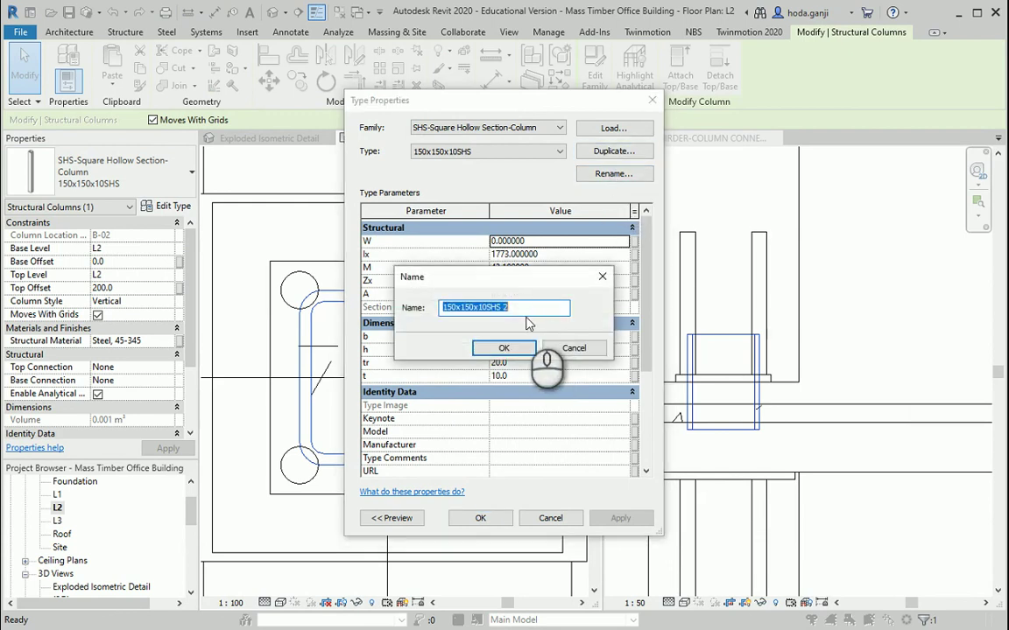
left_click(450, 307)
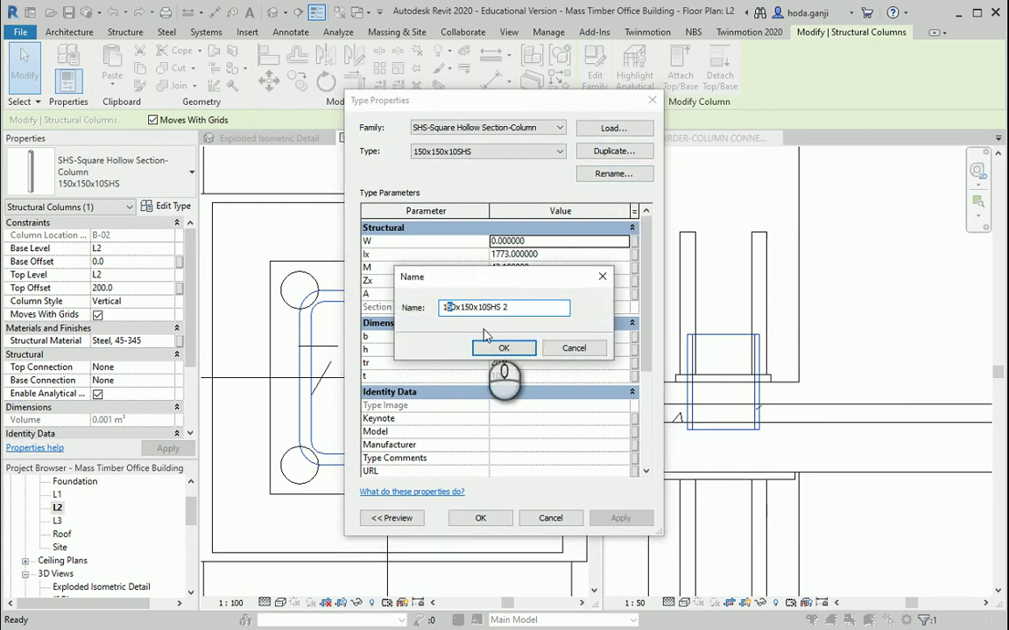
left_click(467, 306)
key("Delete")
type("2")
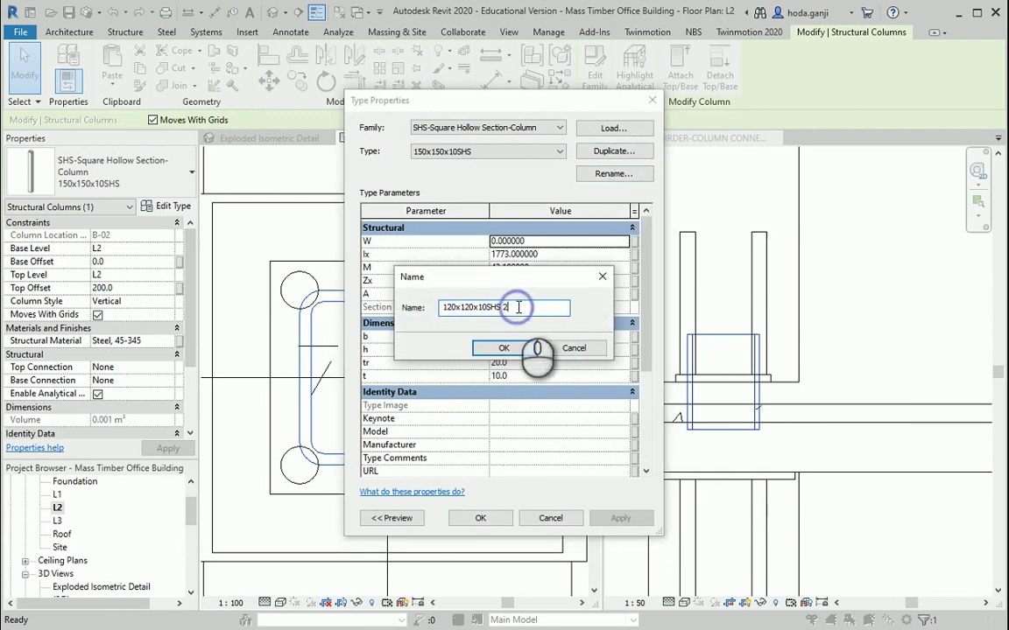
left_click(506, 348)
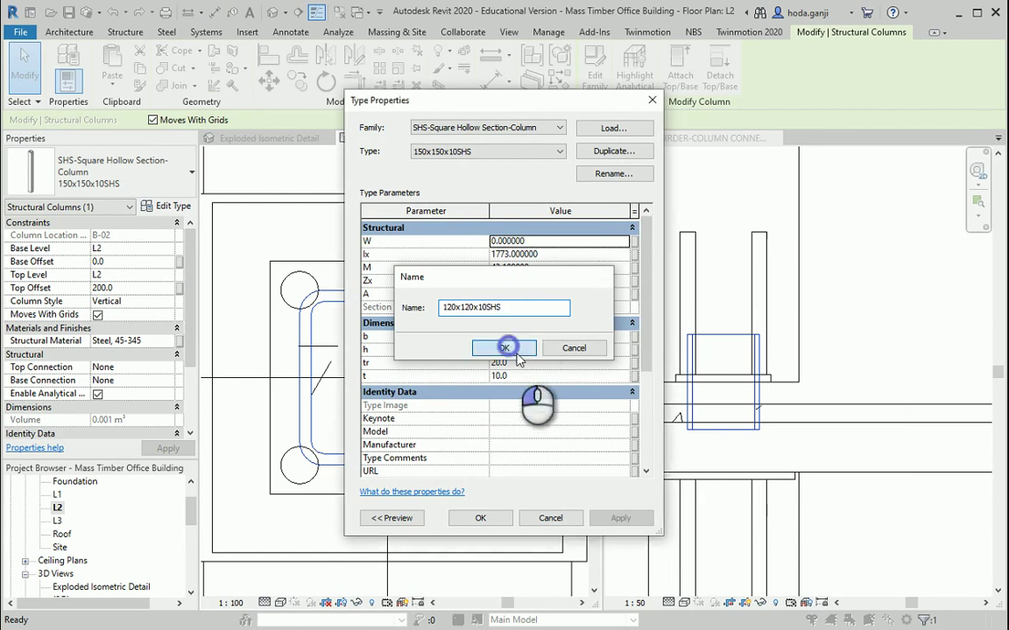
left_click(525, 336)
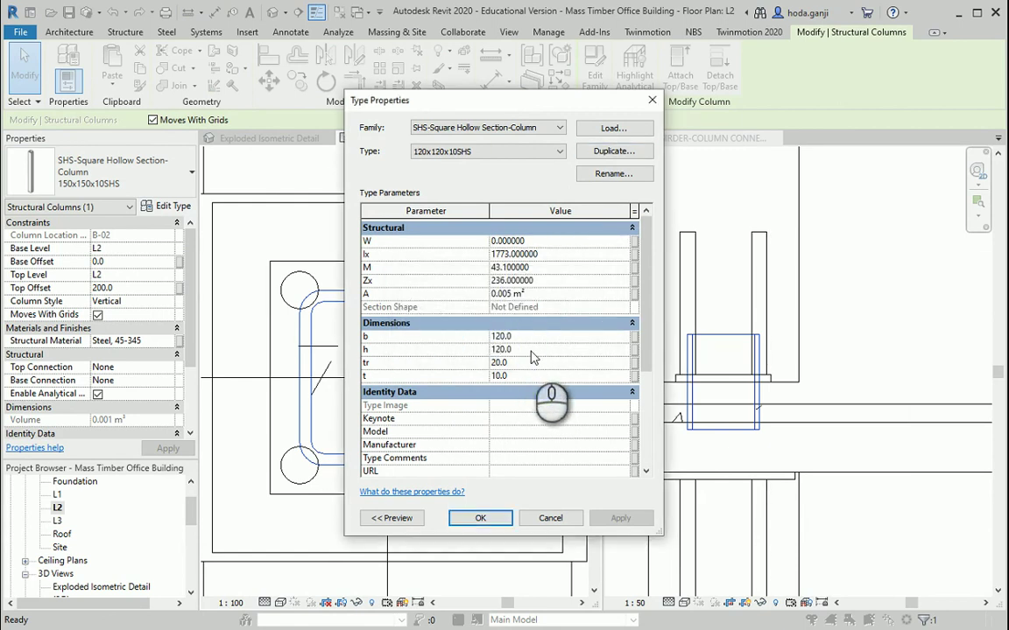
left_click(480, 517)
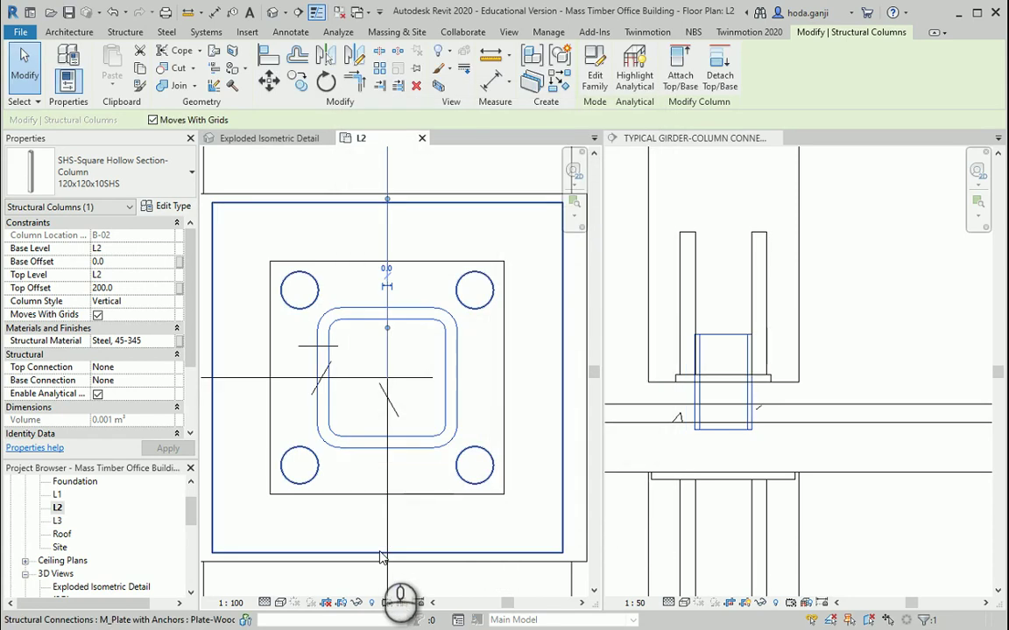
Step: Zoom into the girder-column section view and select the SHS column there
scroll(792, 444, "up", 5)
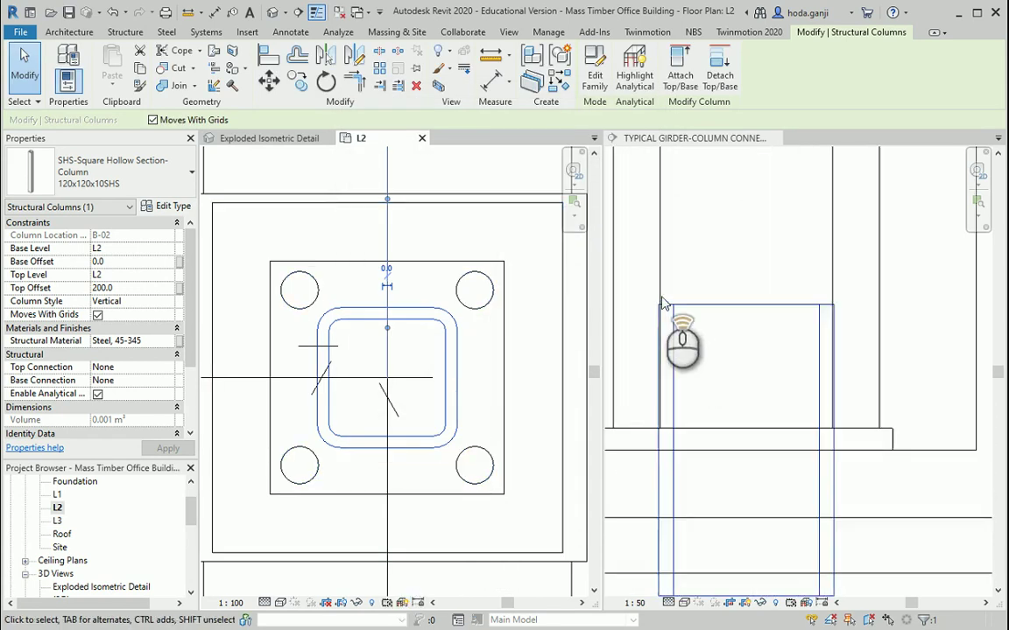
scroll(663, 302, "up", 1)
left_click(889, 524)
left_click(731, 222)
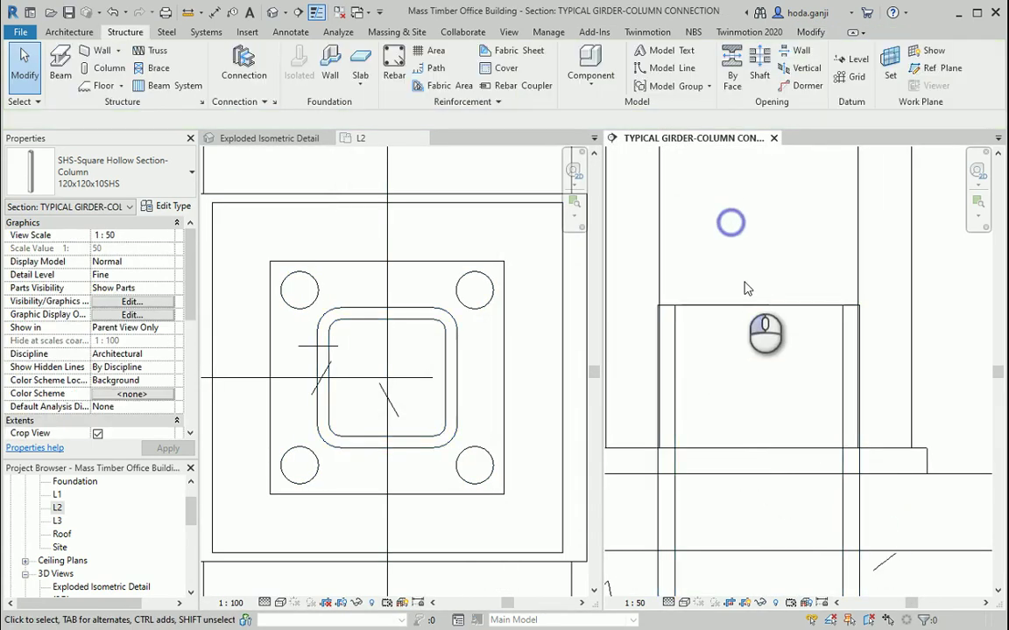
left_click(736, 315)
scroll(723, 375, "down", 1)
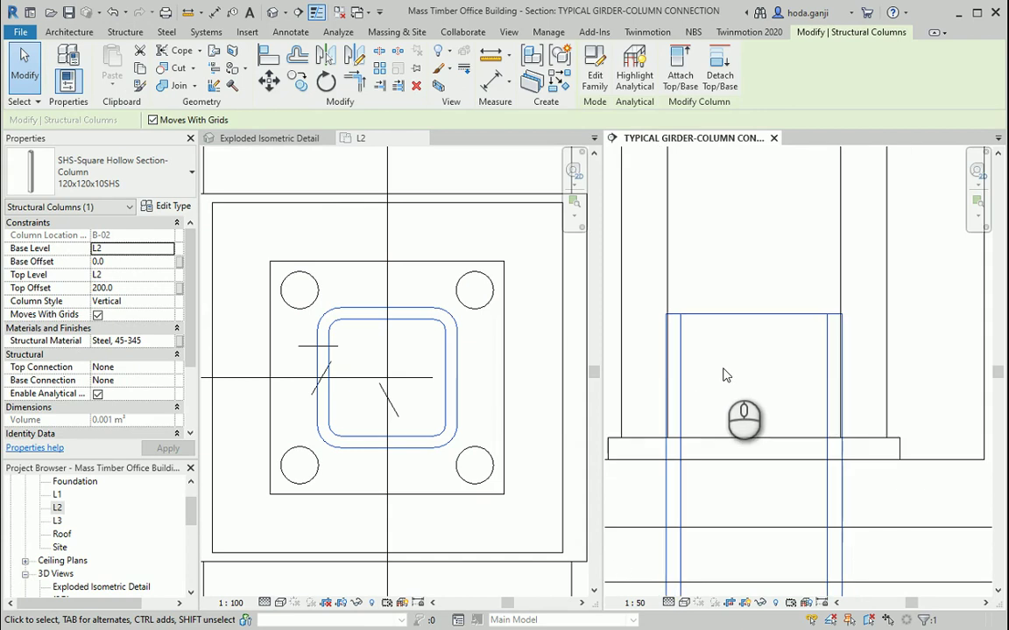
scroll(124, 348, "down", 3)
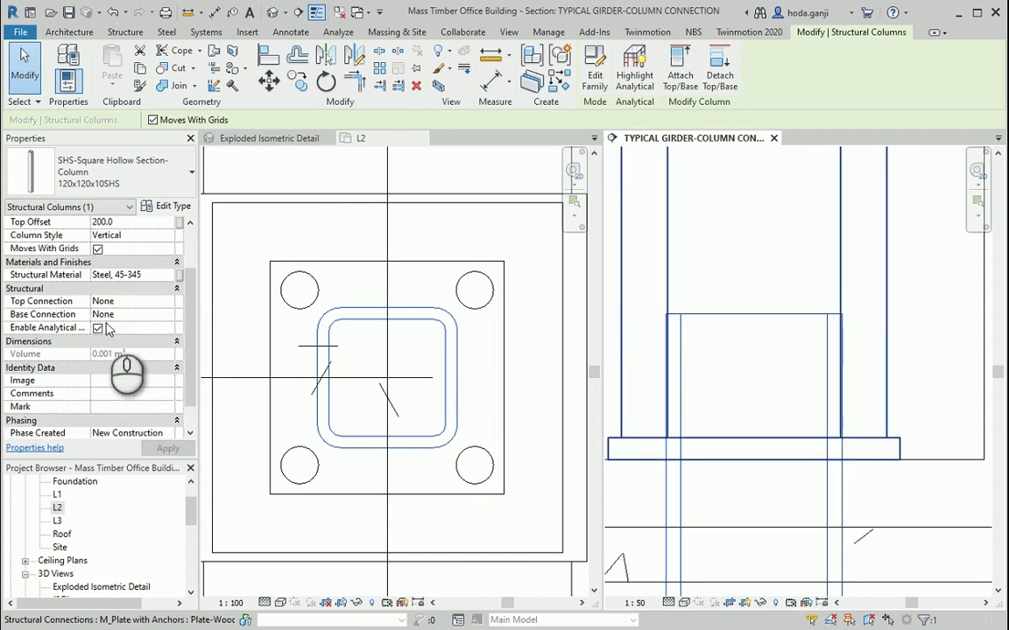
scroll(111, 333, "up", 3)
Step: Duplicate the column type as 110x110x10SHS with b and h set to 110
left_click(171, 205)
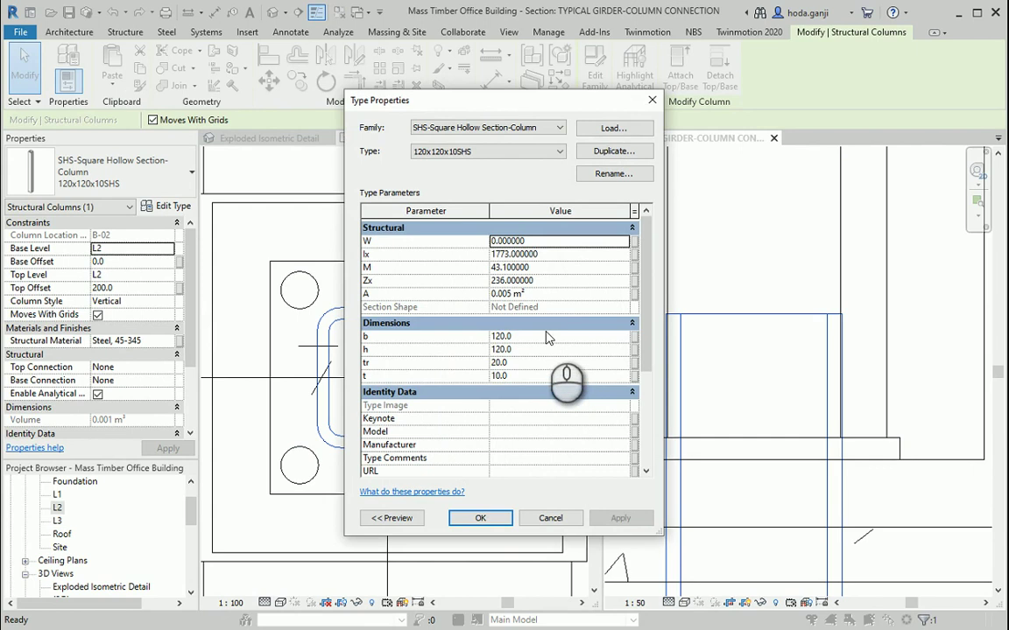
left_click(612, 150)
left_click(445, 307)
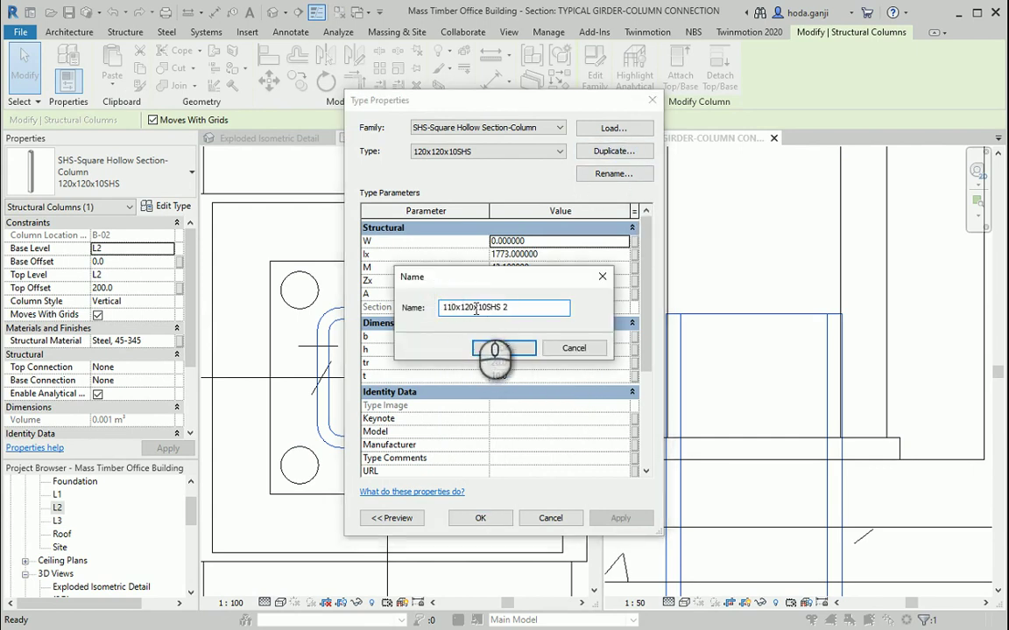
left_click_drag(474, 308, 463, 308)
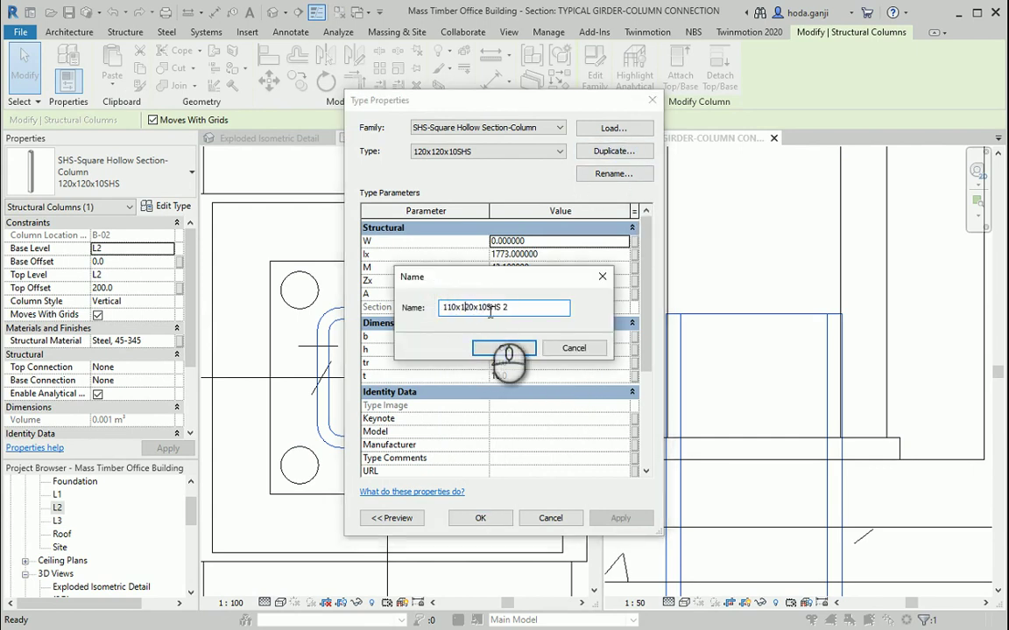
type("10")
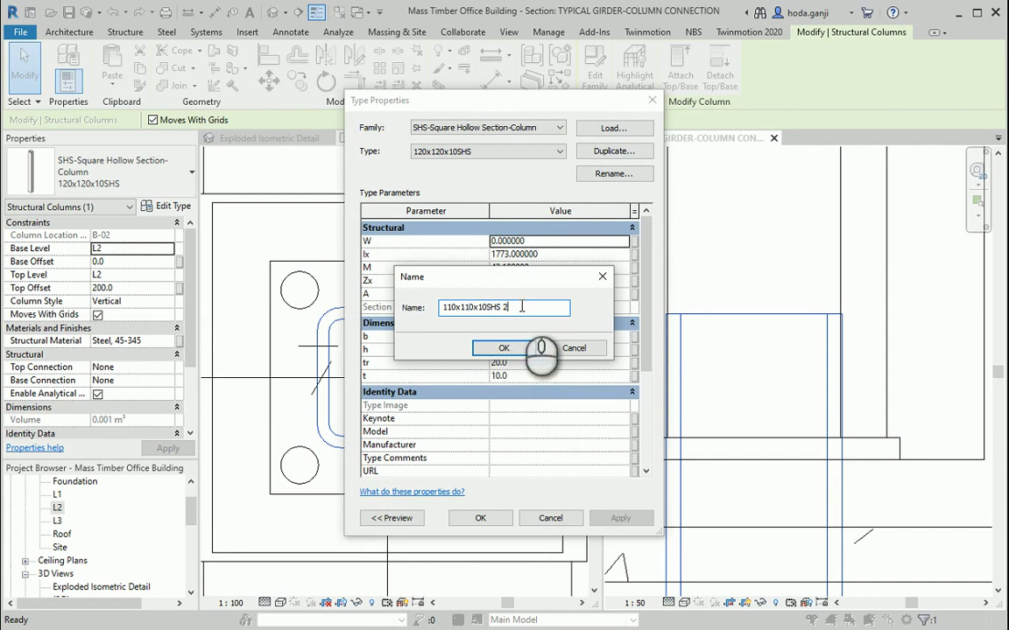
left_click(504, 348)
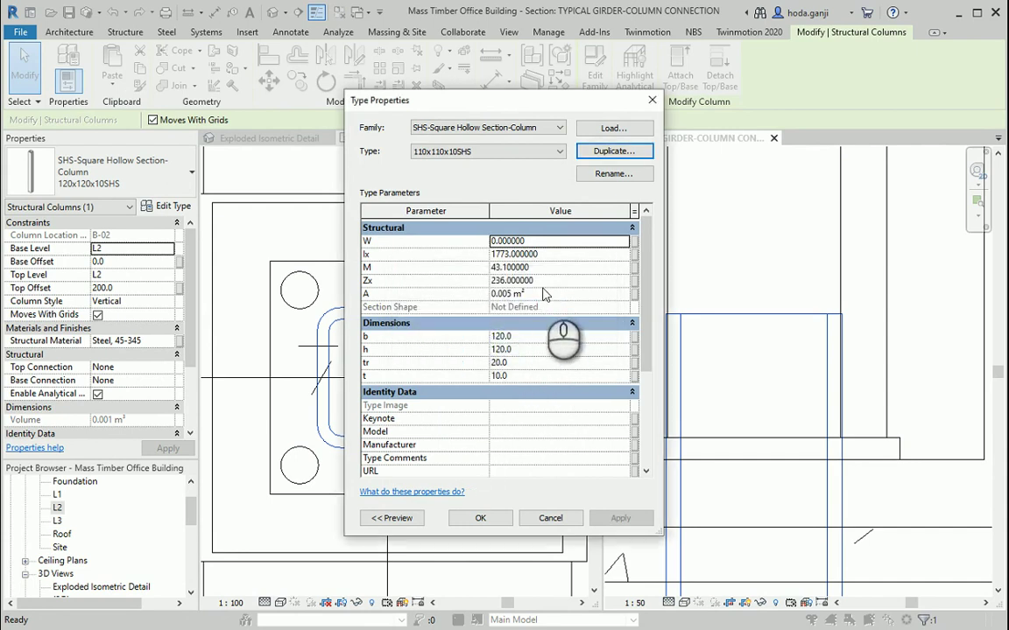
left_click(525, 336)
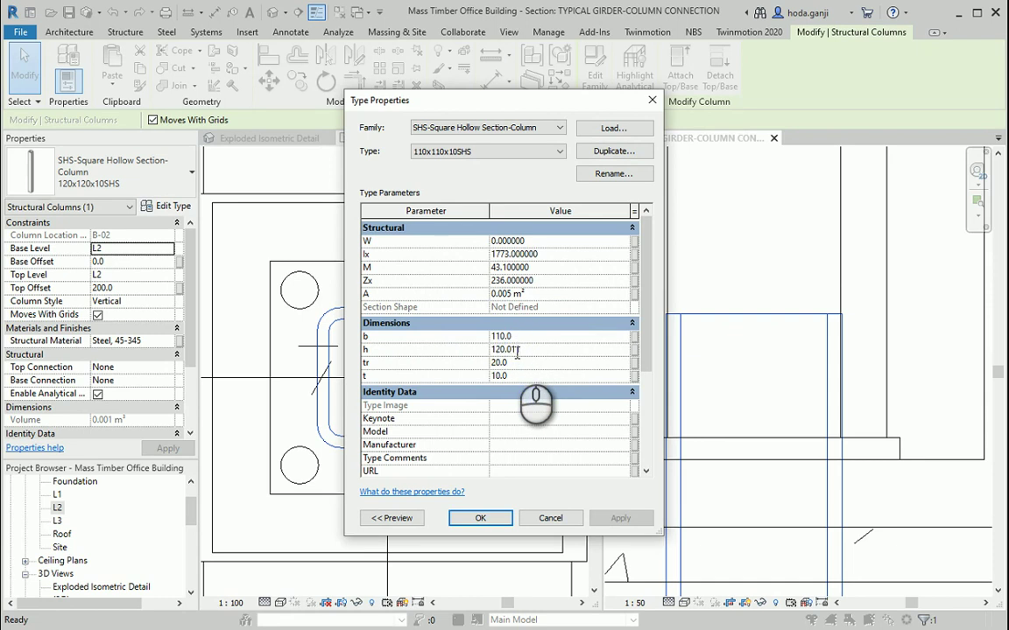
double_click(514, 349)
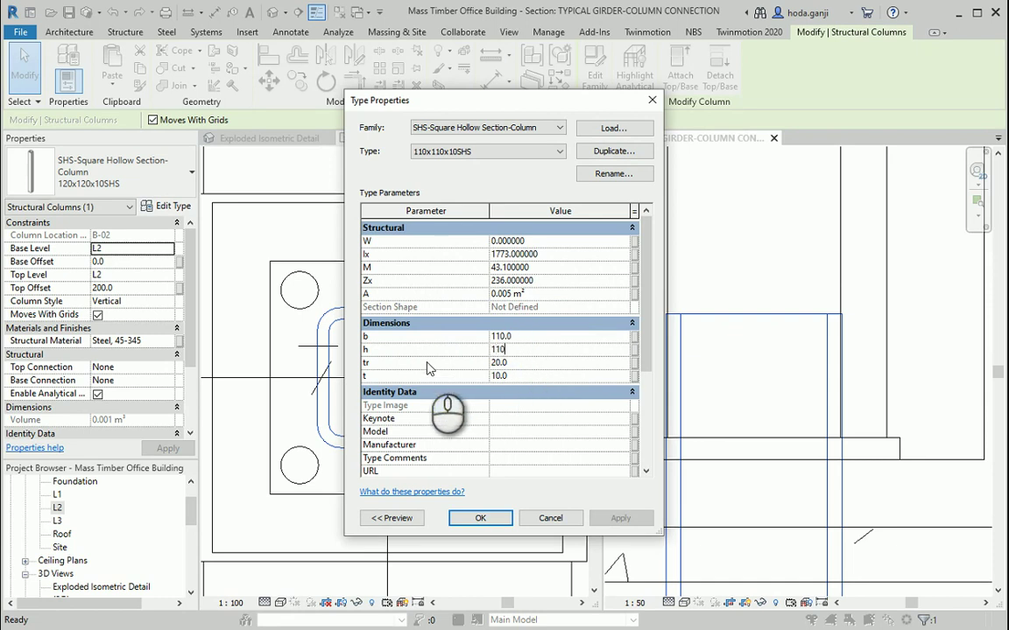
left_click(481, 518)
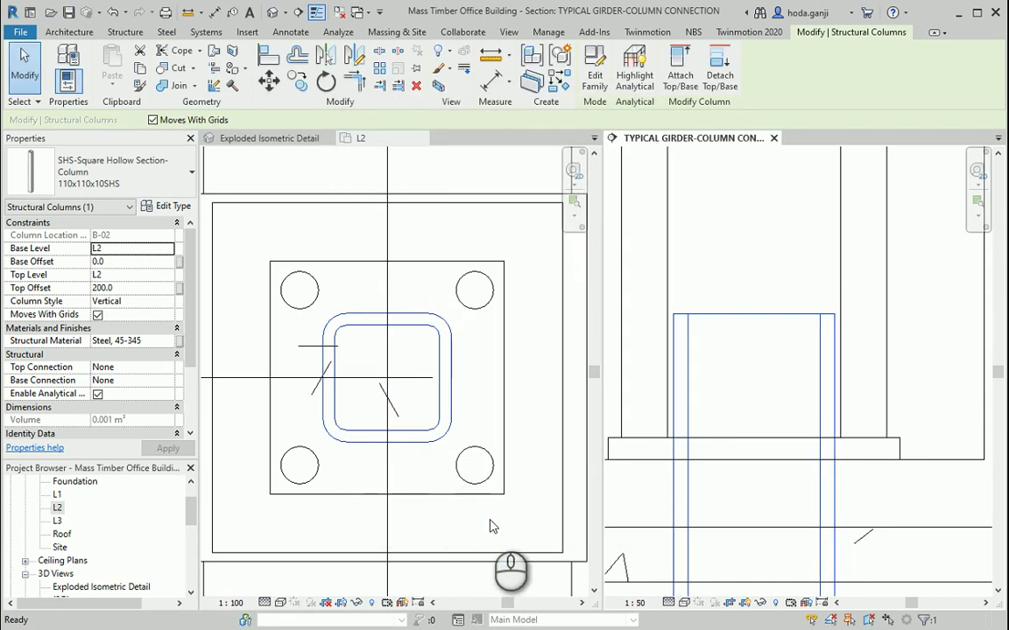
Step: Reselect the SHS column in the section view and zoom out
left_click(880, 480)
scroll(832, 436, "down", 3)
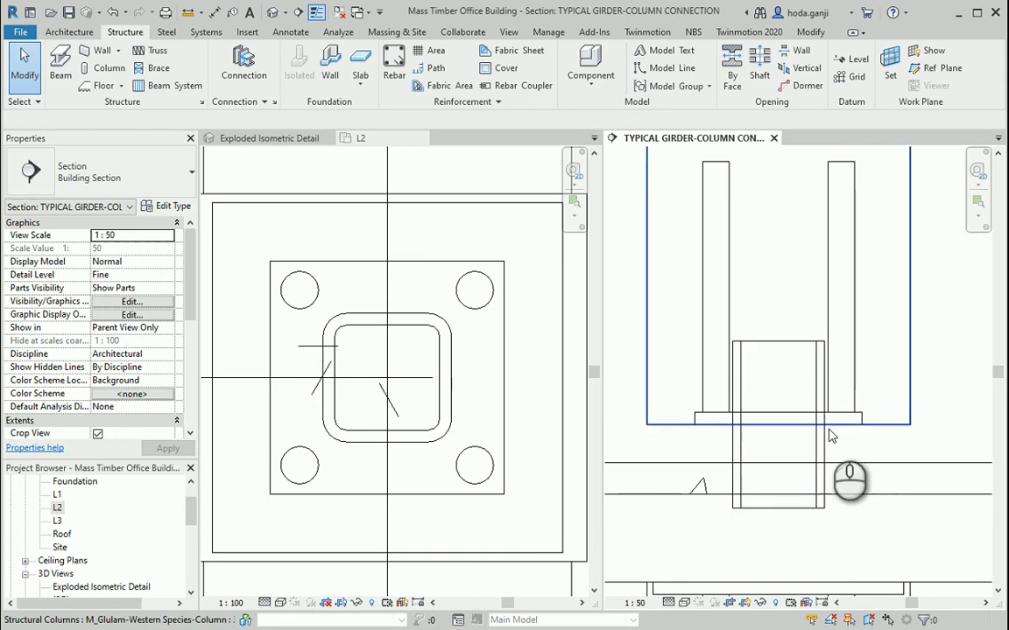
left_click(827, 434)
scroll(798, 429, "down", 2)
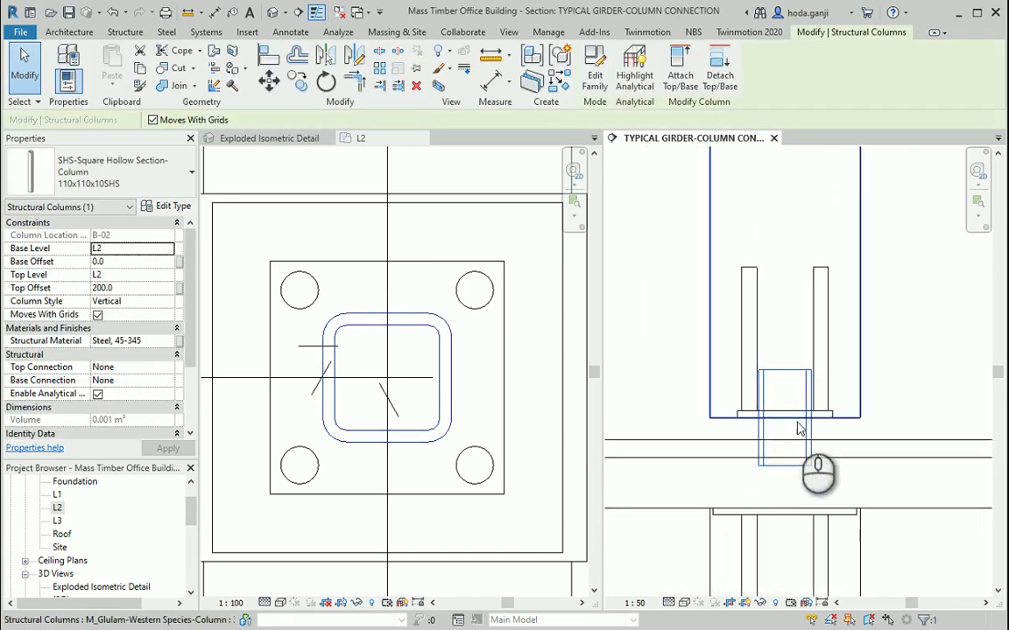
scroll(801, 455, "down", 3)
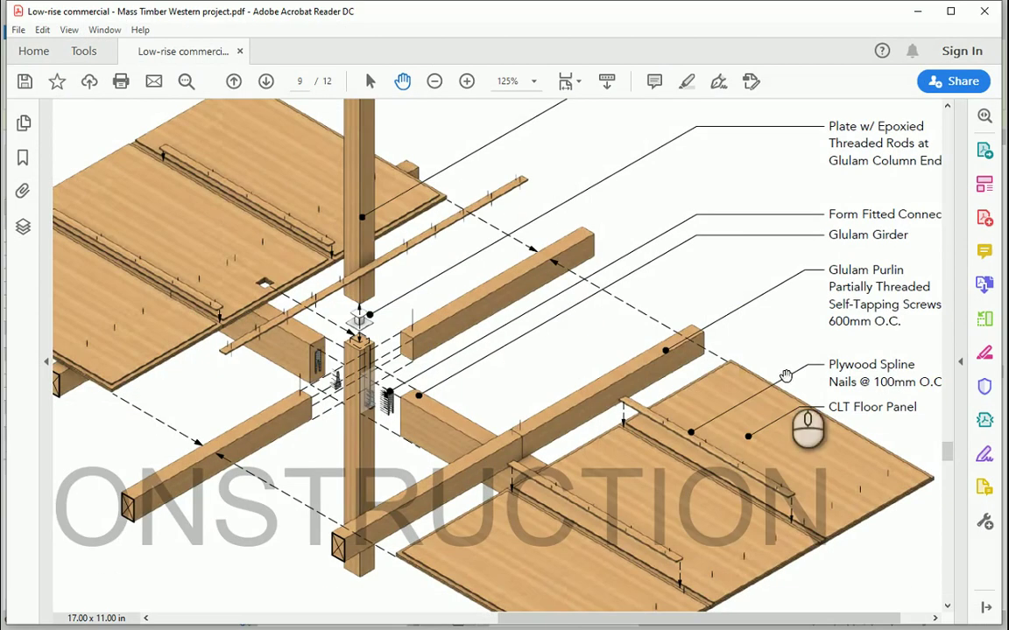
Step: Bring page 12's glulam column connection detail into view at 200%, showing the 4-16Ø threaded-rod plate
scroll(946, 464, "down", 20)
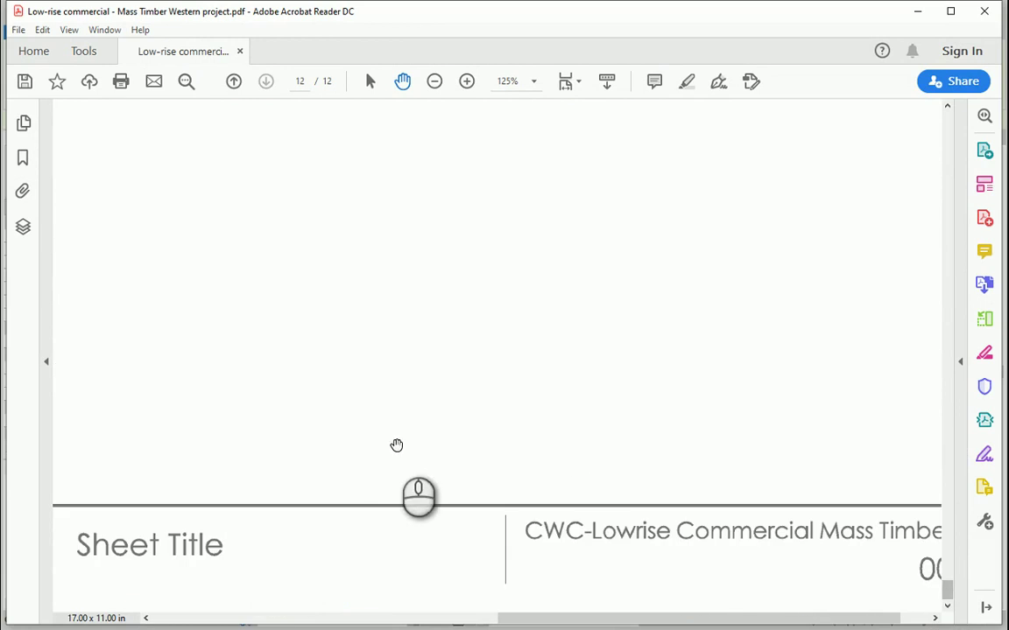
left_click_drag(358, 369, 677, 520)
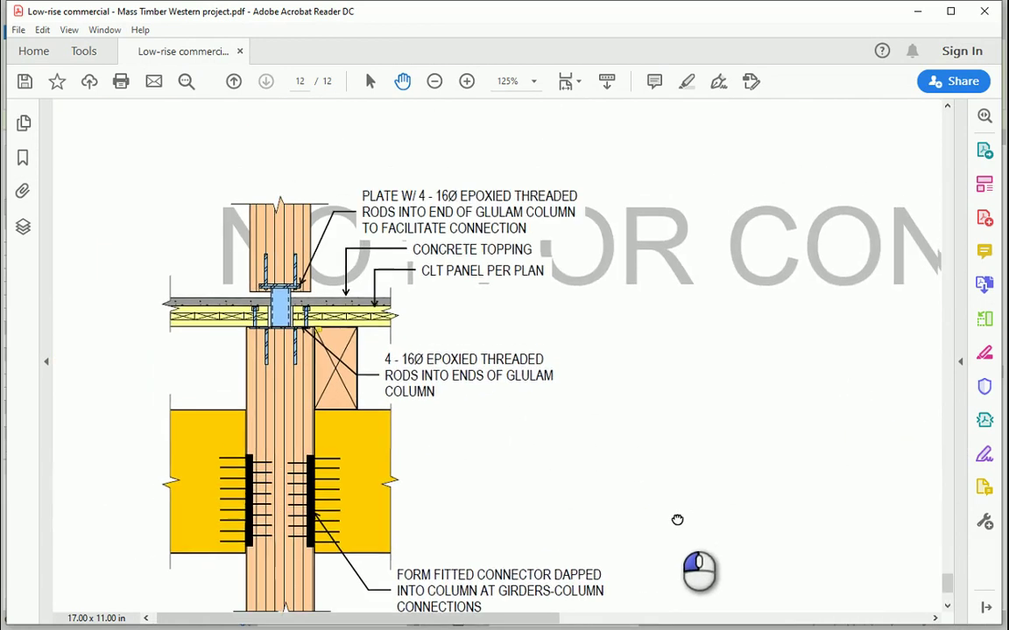
left_click(467, 80)
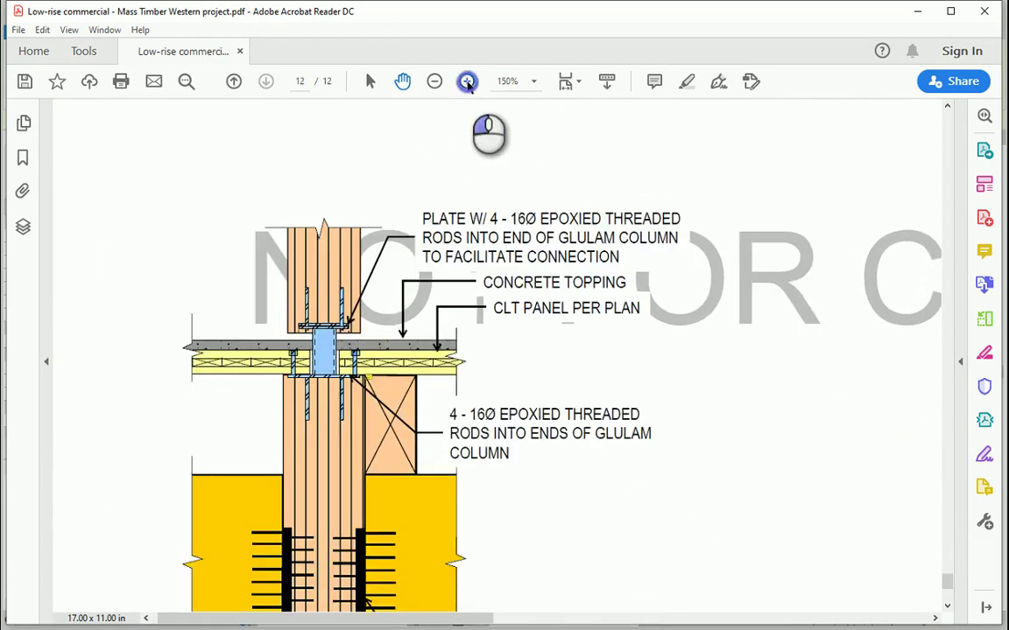
left_click(467, 81)
left_click_drag(765, 443, 551, 450)
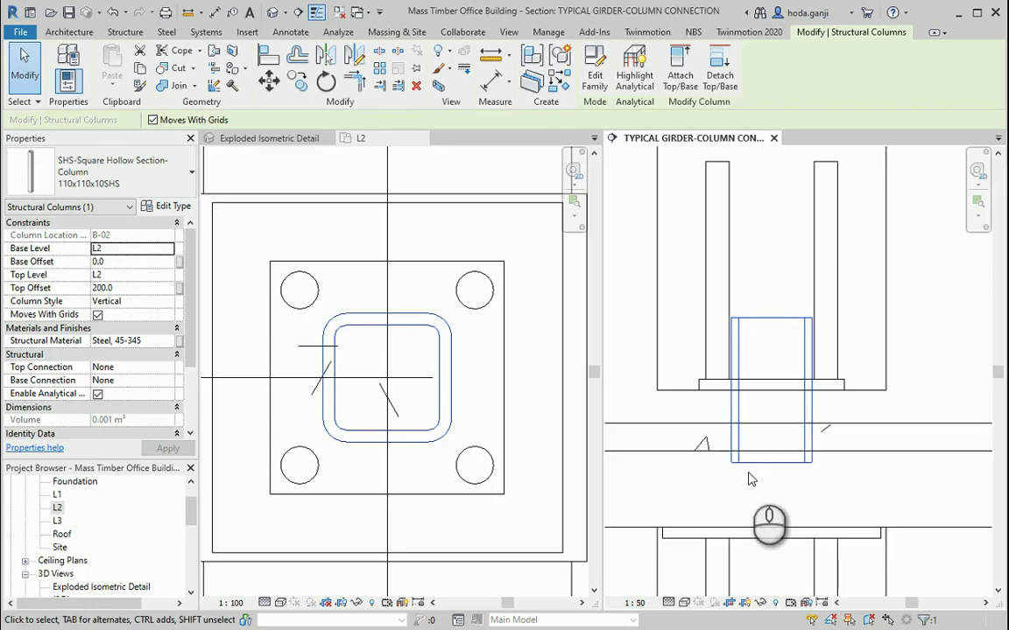
scroll(749, 479, "down", 2)
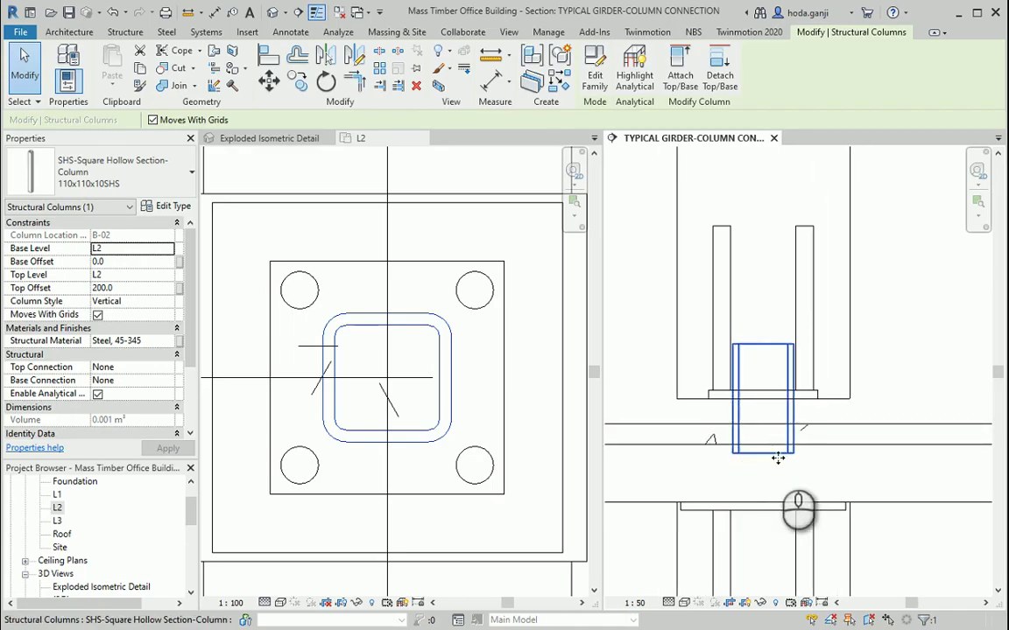
Step: Measure the 89 gap below the SHS column with an aligned dimension
scroll(871, 480, "down", 2)
left_click(884, 492)
scroll(891, 489, "down", 1)
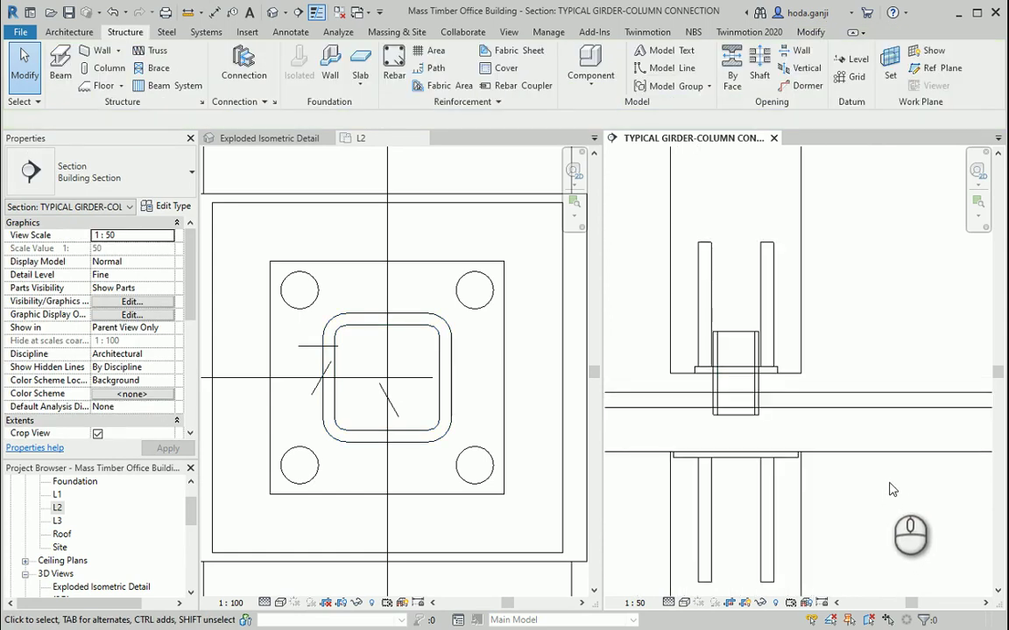
left_click(290, 32)
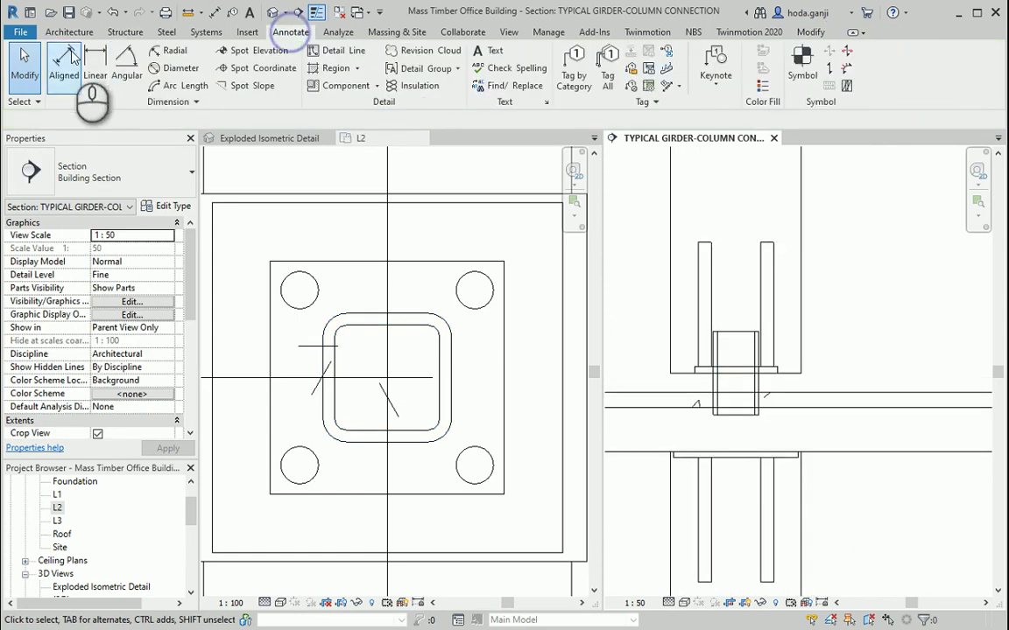
left_click(72, 55)
scroll(742, 422, "up", 2)
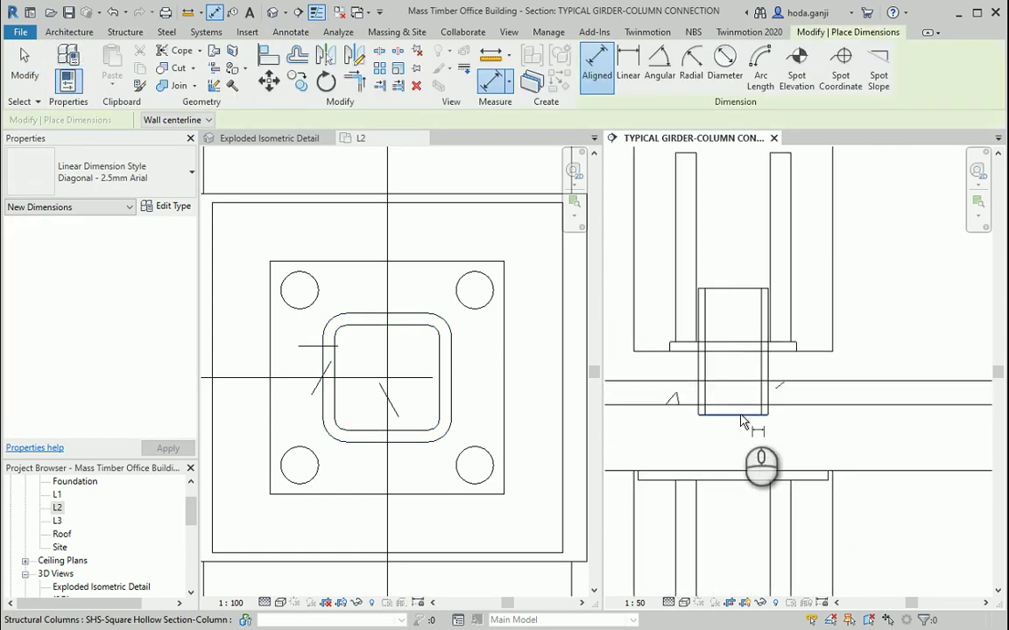
left_click(739, 414)
key("Escape")
key("Escape")
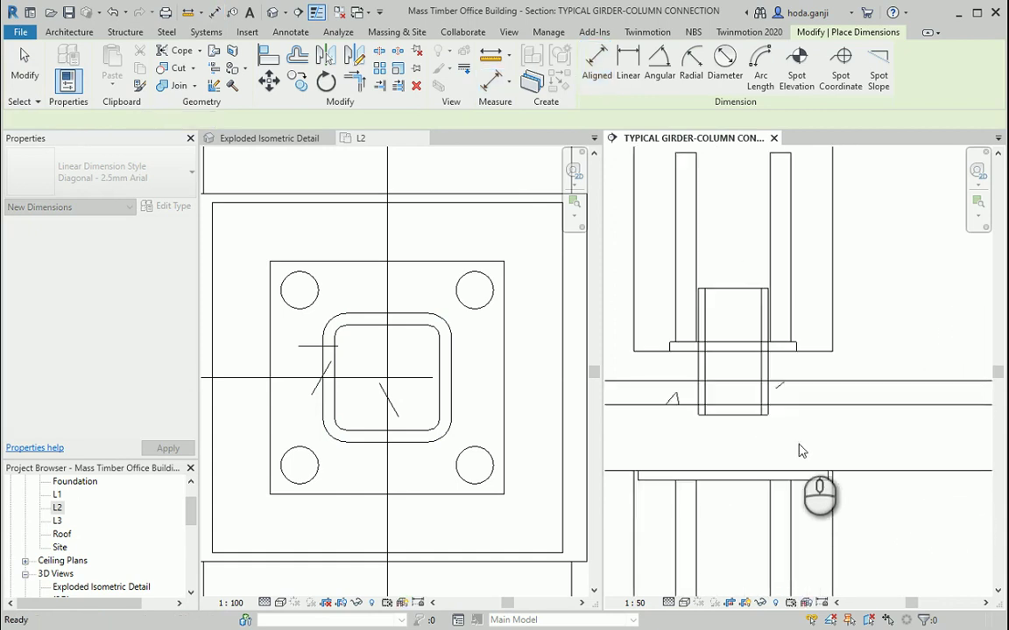
Step: Set the 110x110x10SHS column's Base Offset to -89.0 and Top Offset to 100.0
left_click(754, 418)
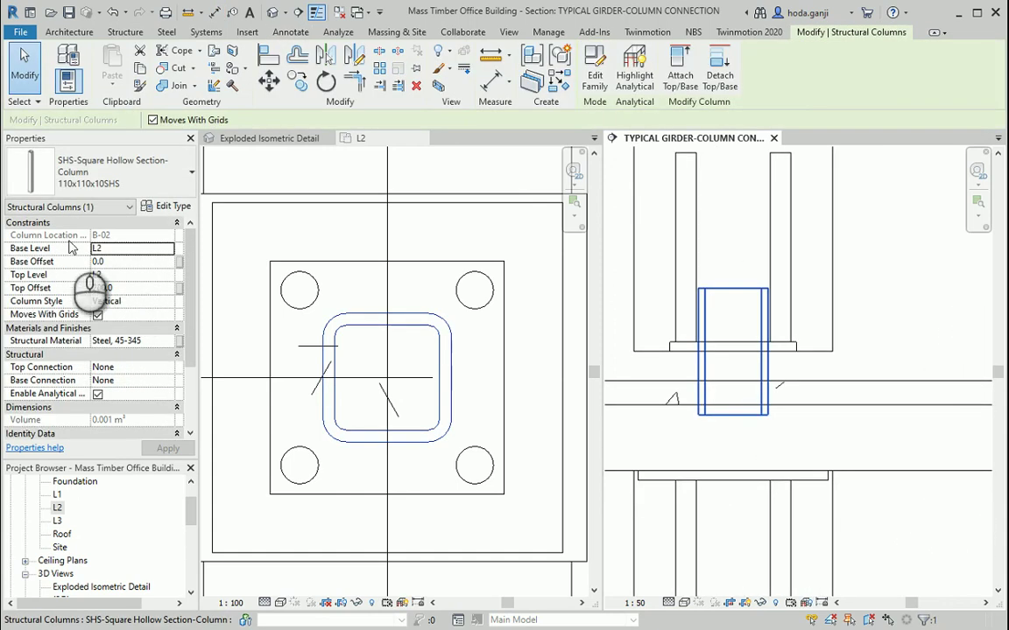
left_click(114, 261)
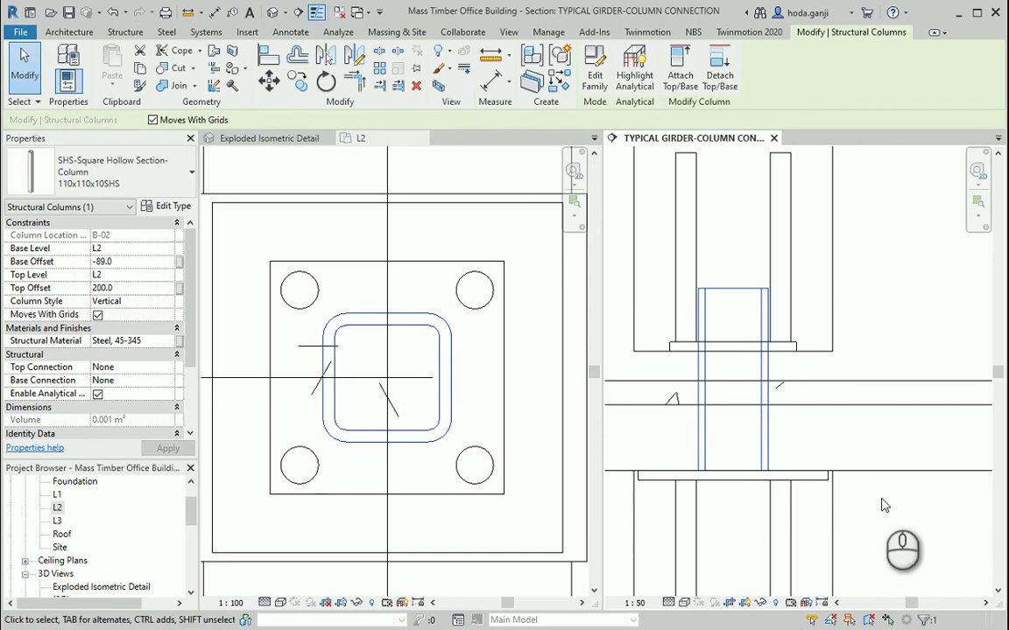
left_click(880, 564)
scroll(769, 368, "down", 2)
left_click(767, 368)
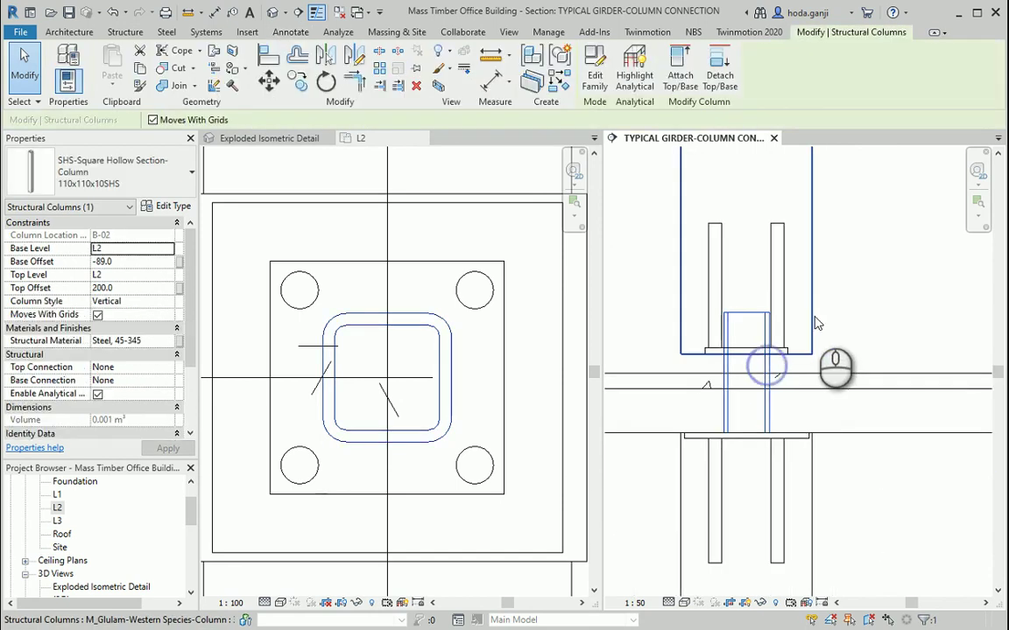
left_click(131, 288)
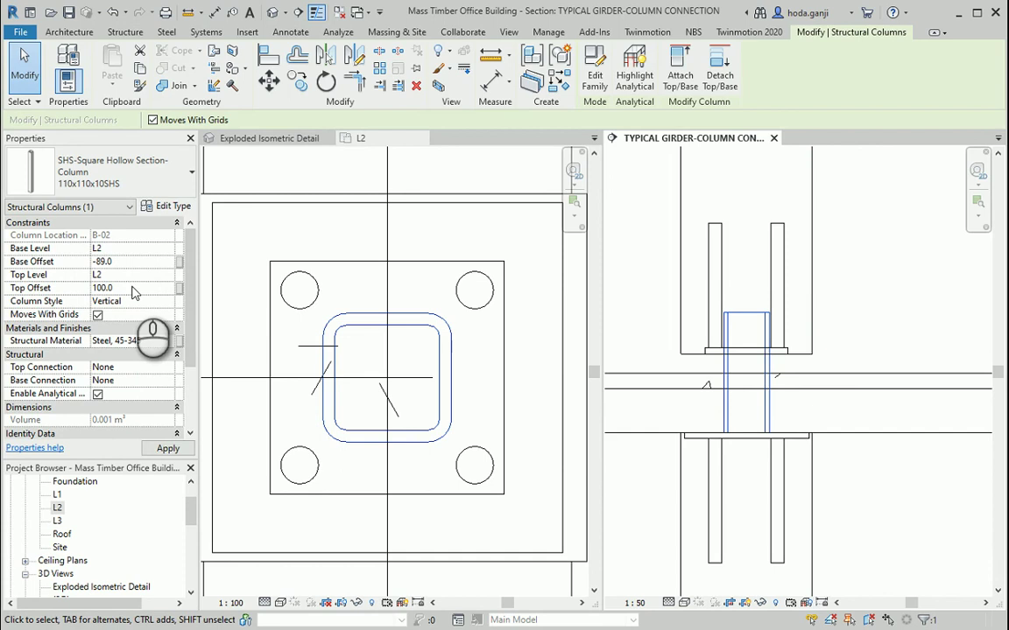
scroll(742, 379, "up", 2)
left_click(860, 344)
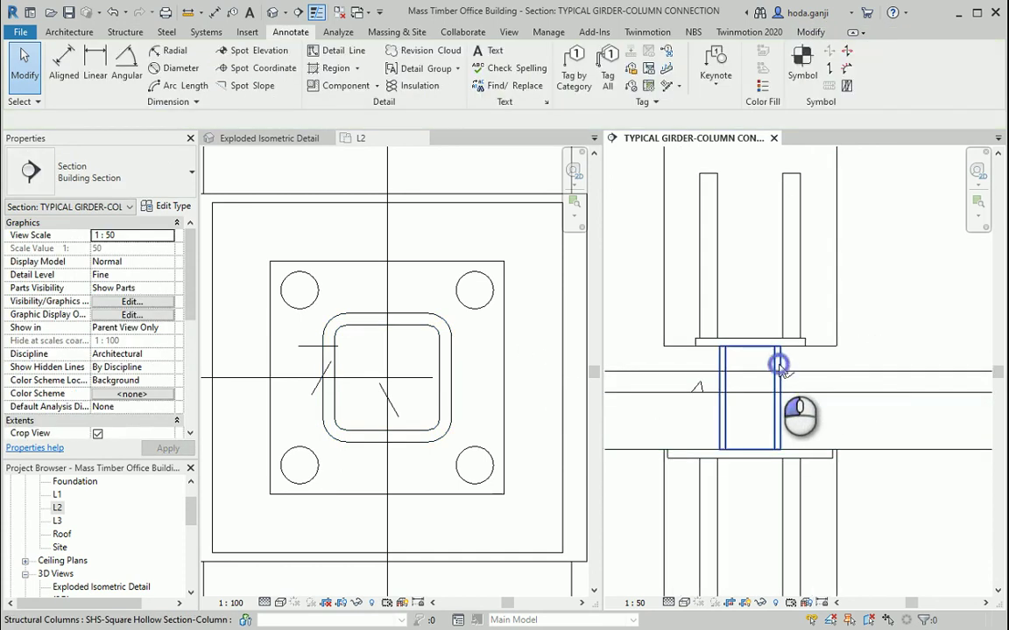
left_click(782, 368)
left_click(895, 295)
scroll(855, 386, "down", 2)
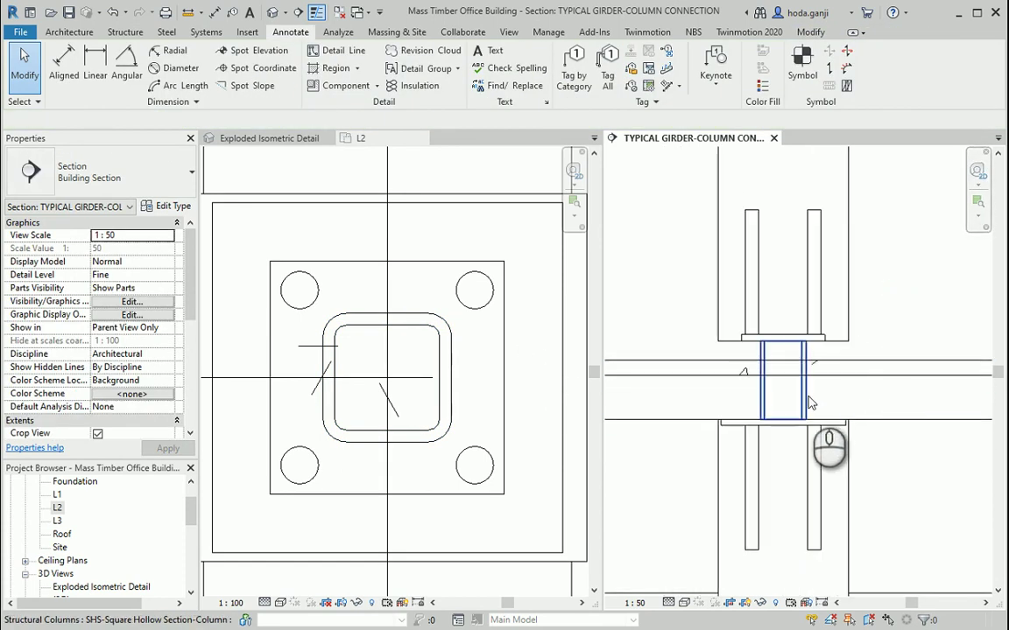
Step: Show the Exploded Isometric Detail 3D view in Wireframe visual style
left_click(265, 137)
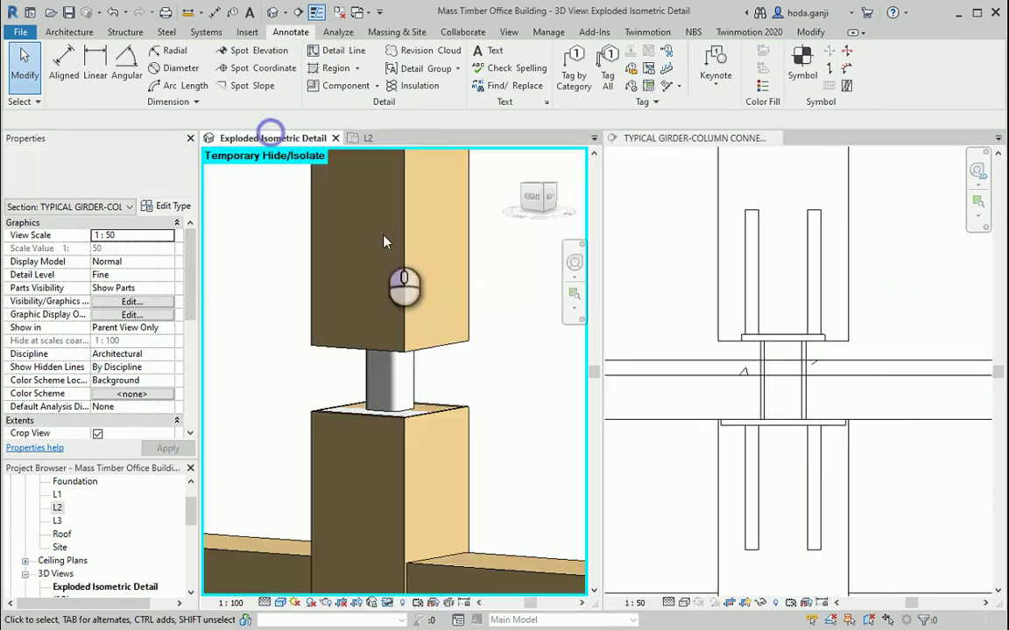
left_click(488, 387)
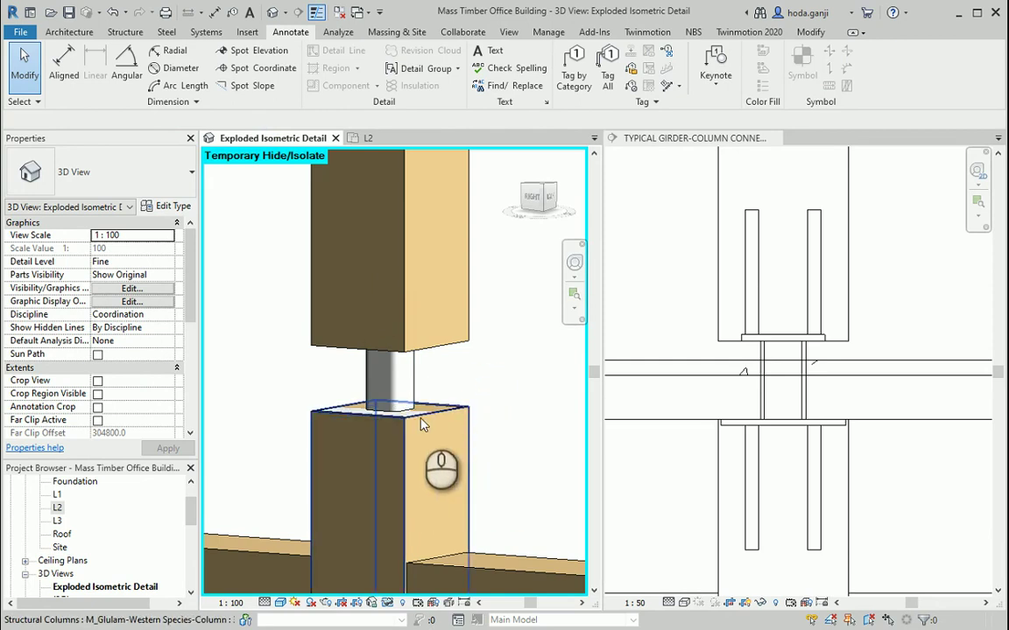
left_click(280, 603)
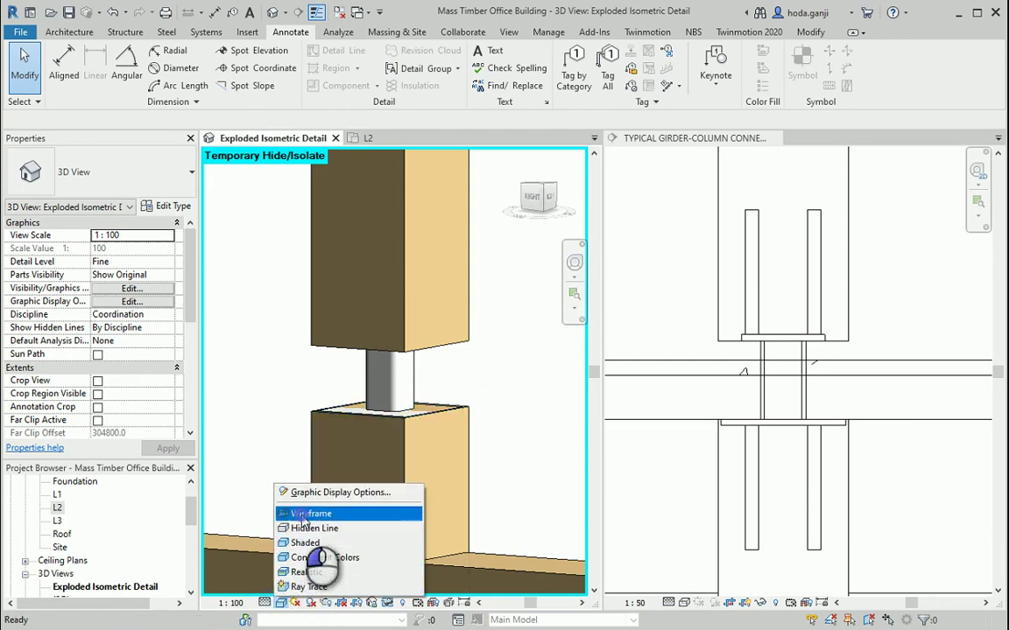
left_click(301, 513)
Step: Orbit the joint and Tab-select the upper anchor plate to check it against the column
left_click(413, 386)
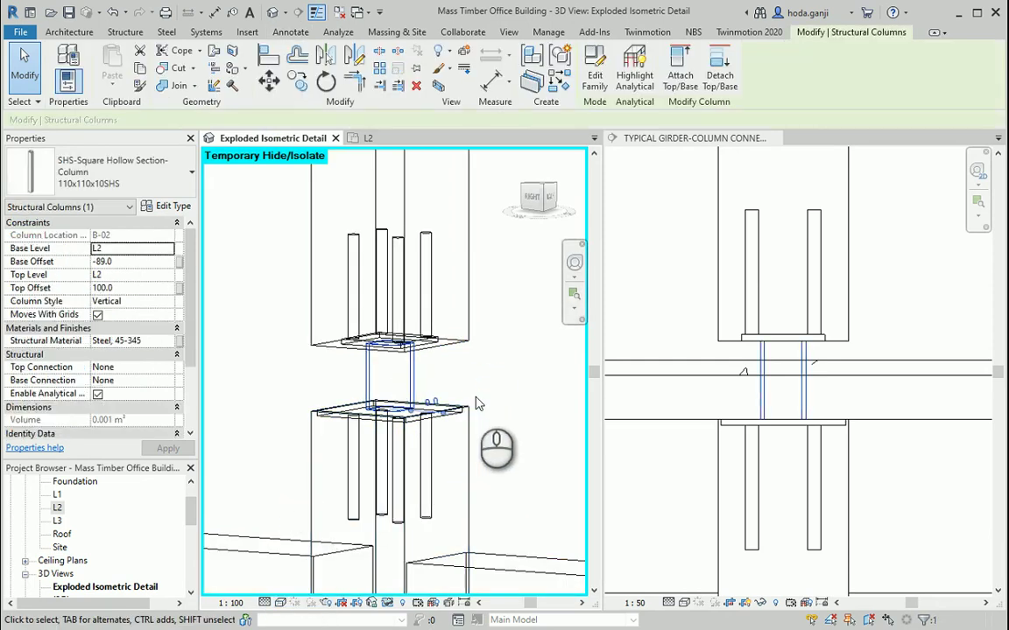
middle_click_drag(482, 382, 480, 407, "shift")
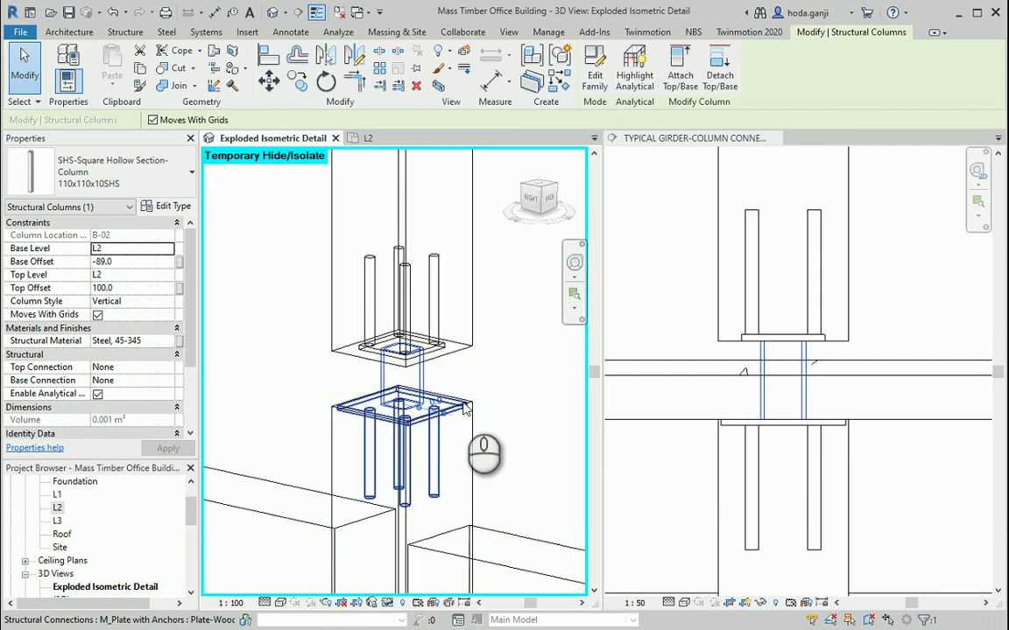
key("Tab")
left_click(479, 401)
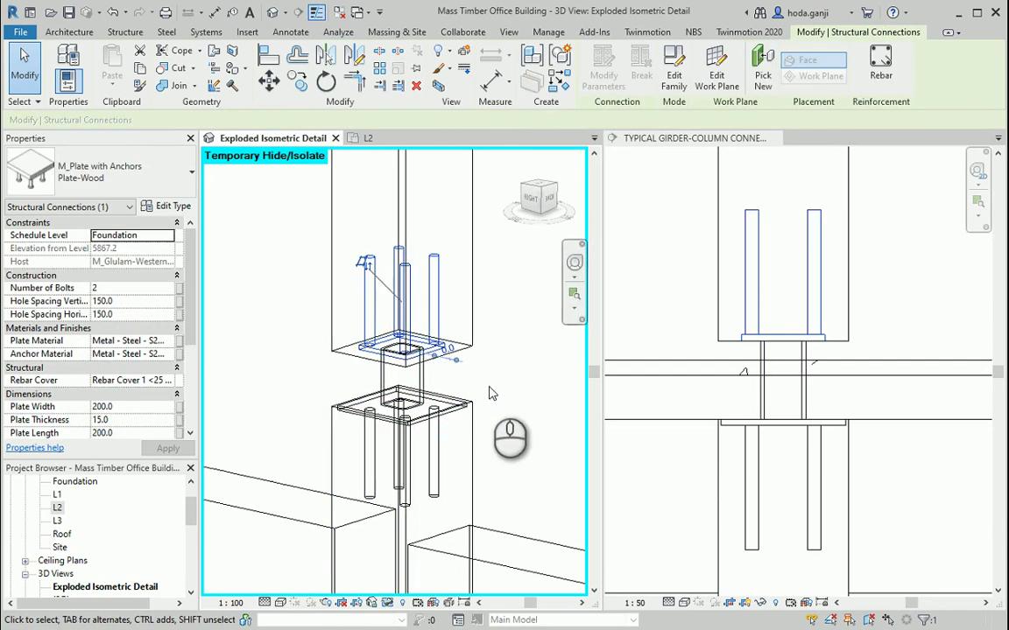
left_click(451, 383)
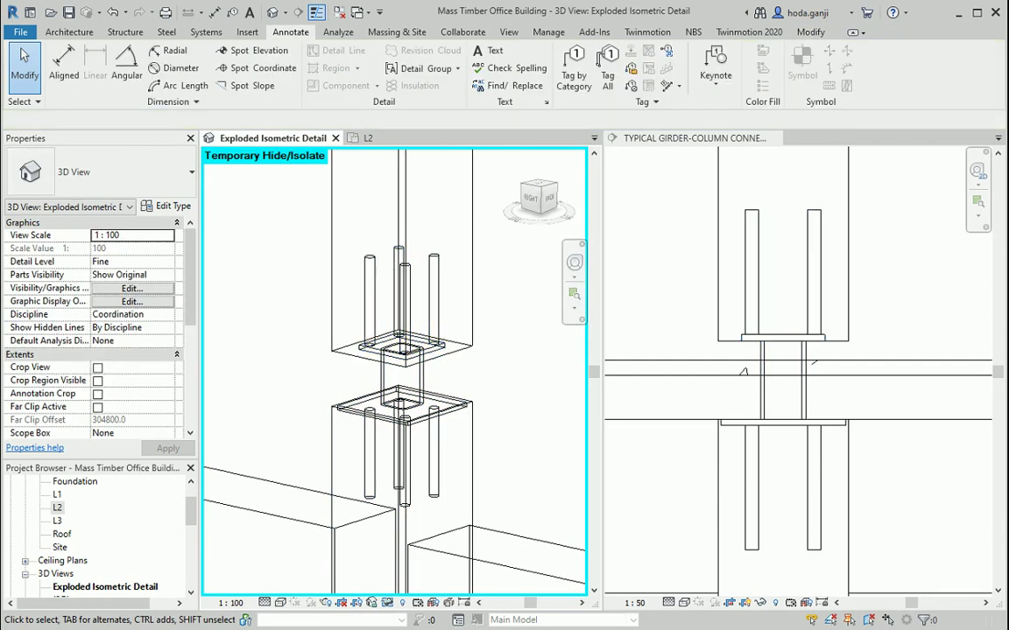